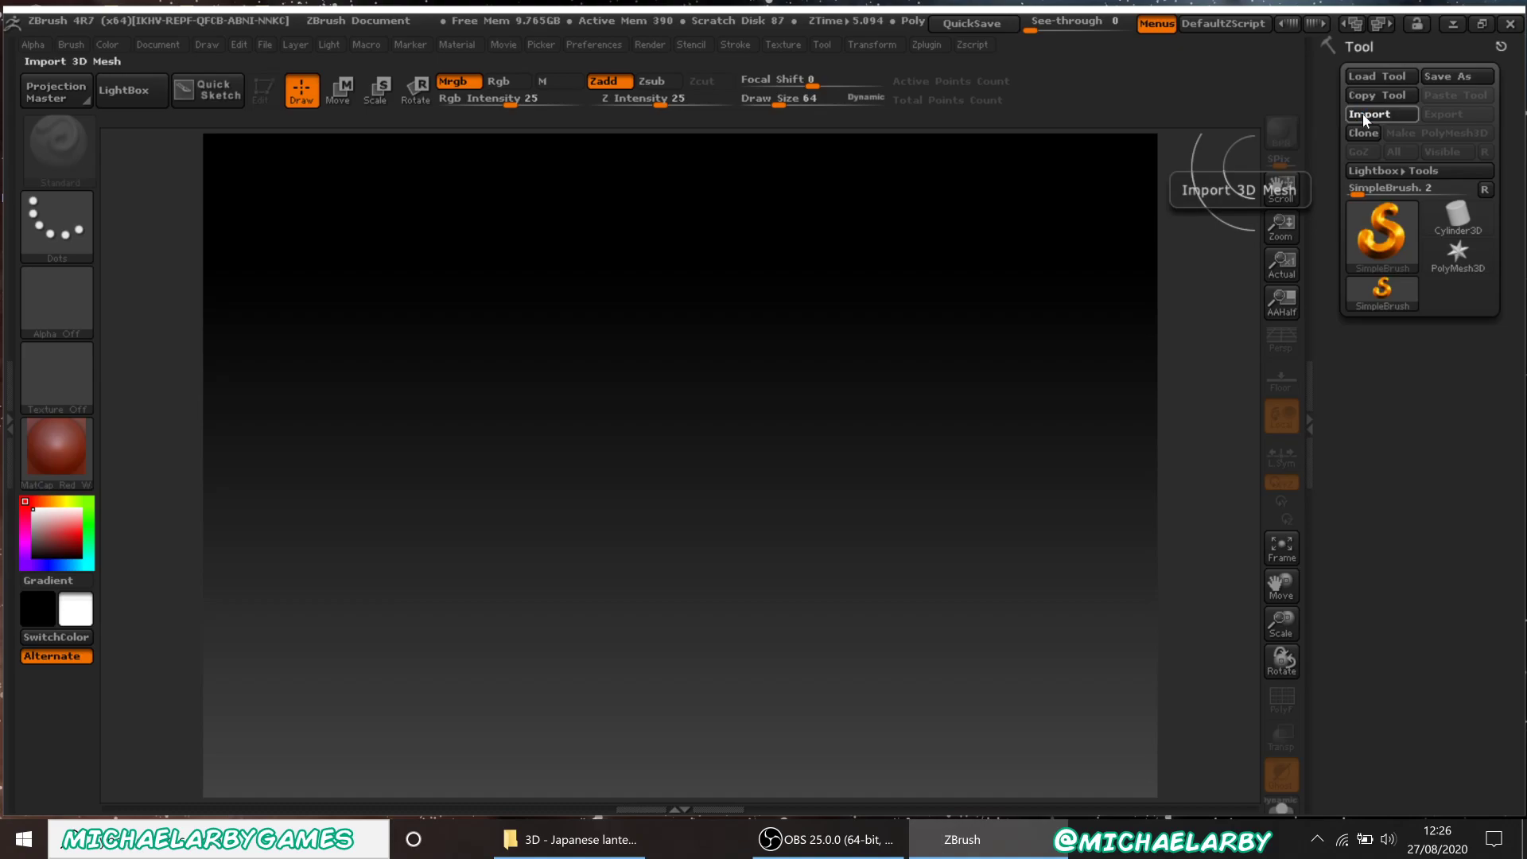
Import lantern hipoly.obj from the D: drive folder ARTWORK > random experiments > 3D - Japanese lantern incomplete.
{"action": "left_click_drag", "start_coordinate": [158, 393], "coordinate": [160, 532]}
{"action": "left_click", "coordinate": [90, 528]}
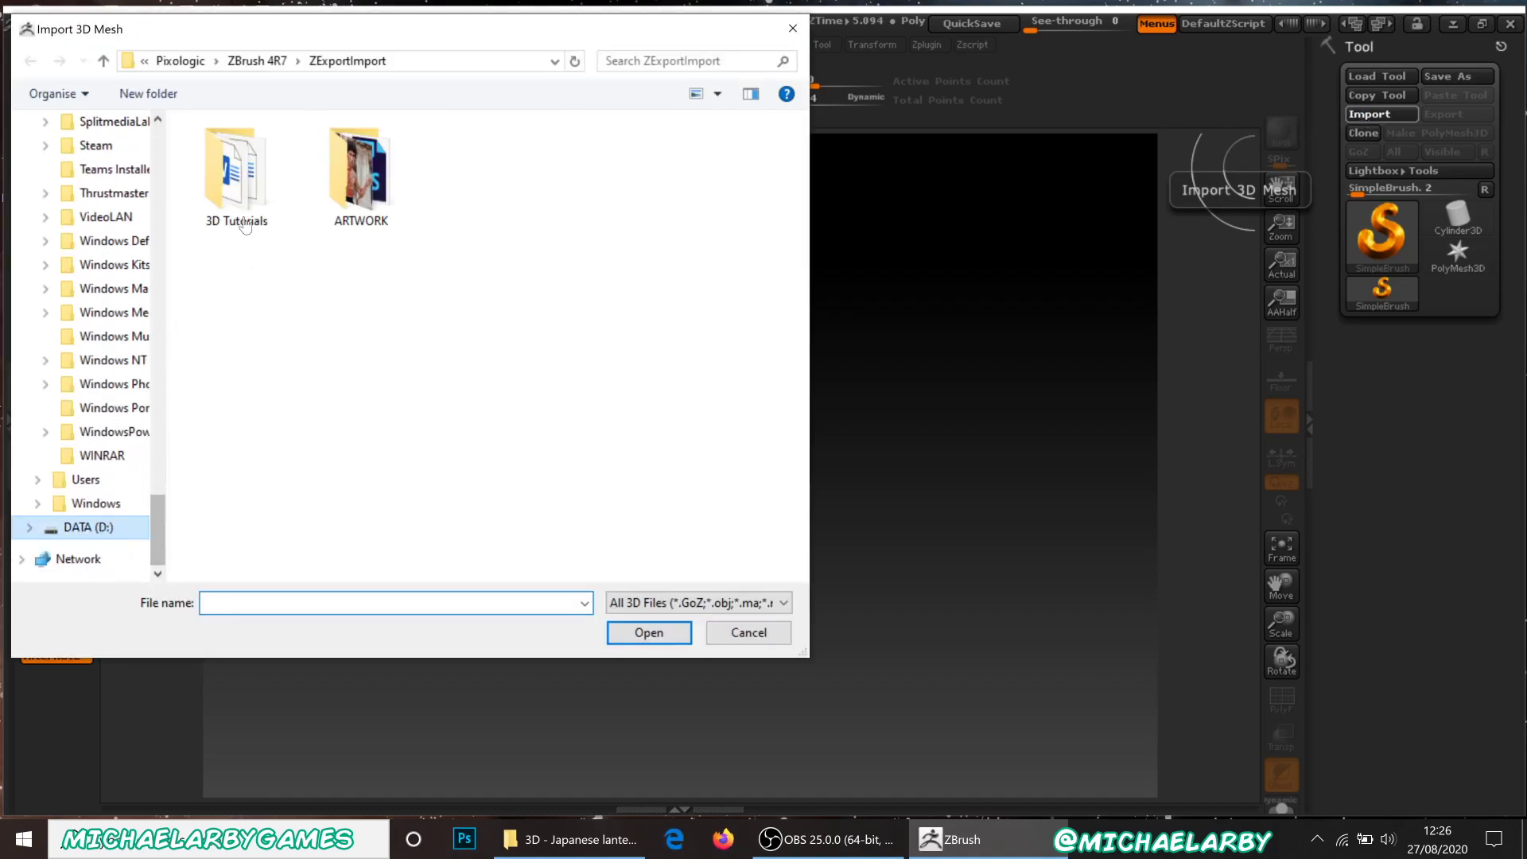
{"action": "double_click", "coordinate": [481, 199]}
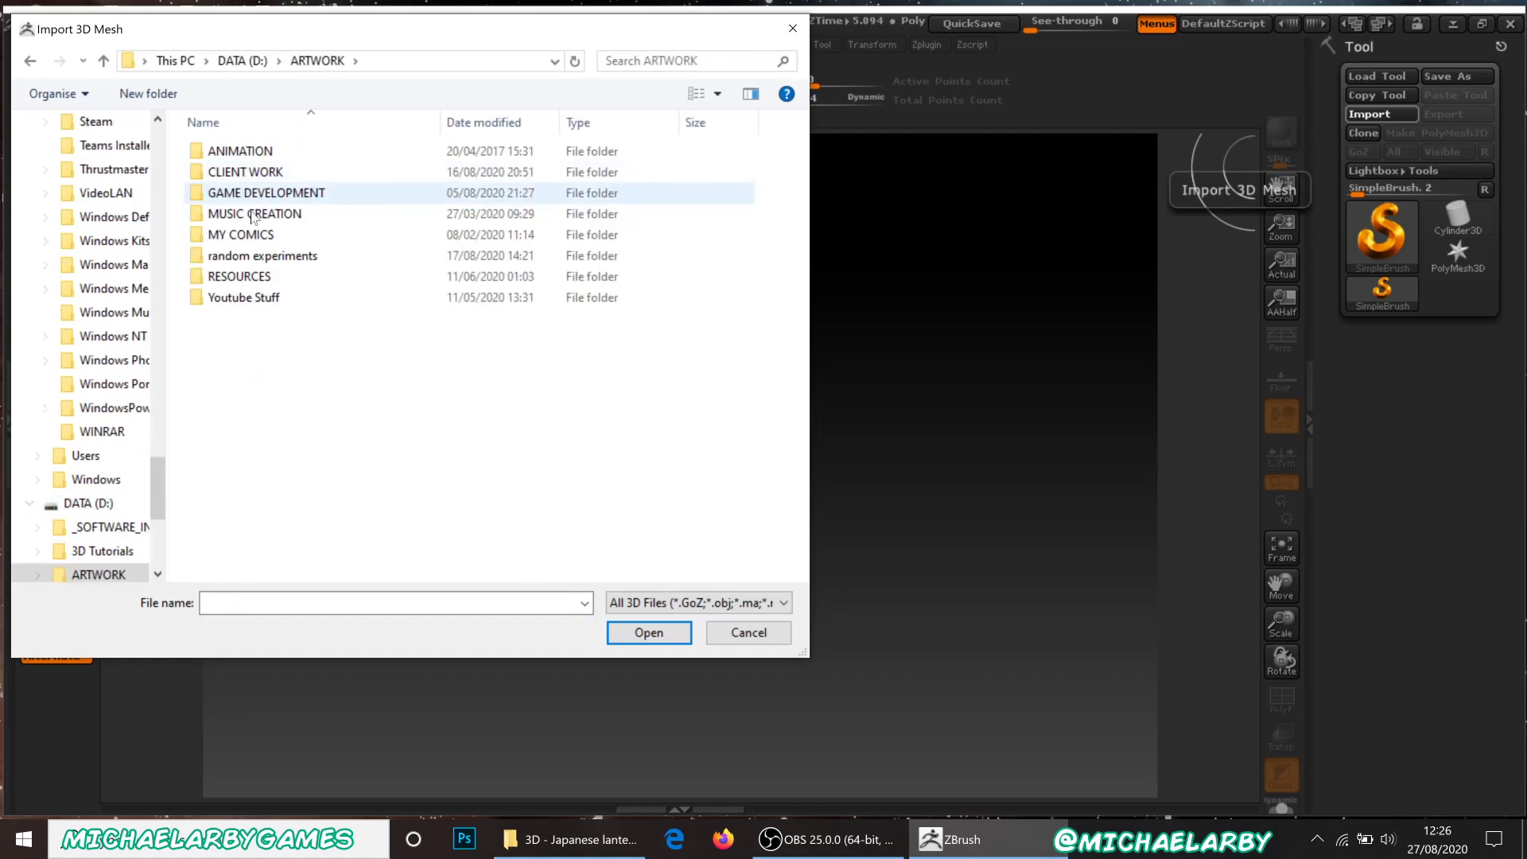
{"action": "double_click", "coordinate": [263, 255]}
{"action": "double_click", "coordinate": [274, 305]}
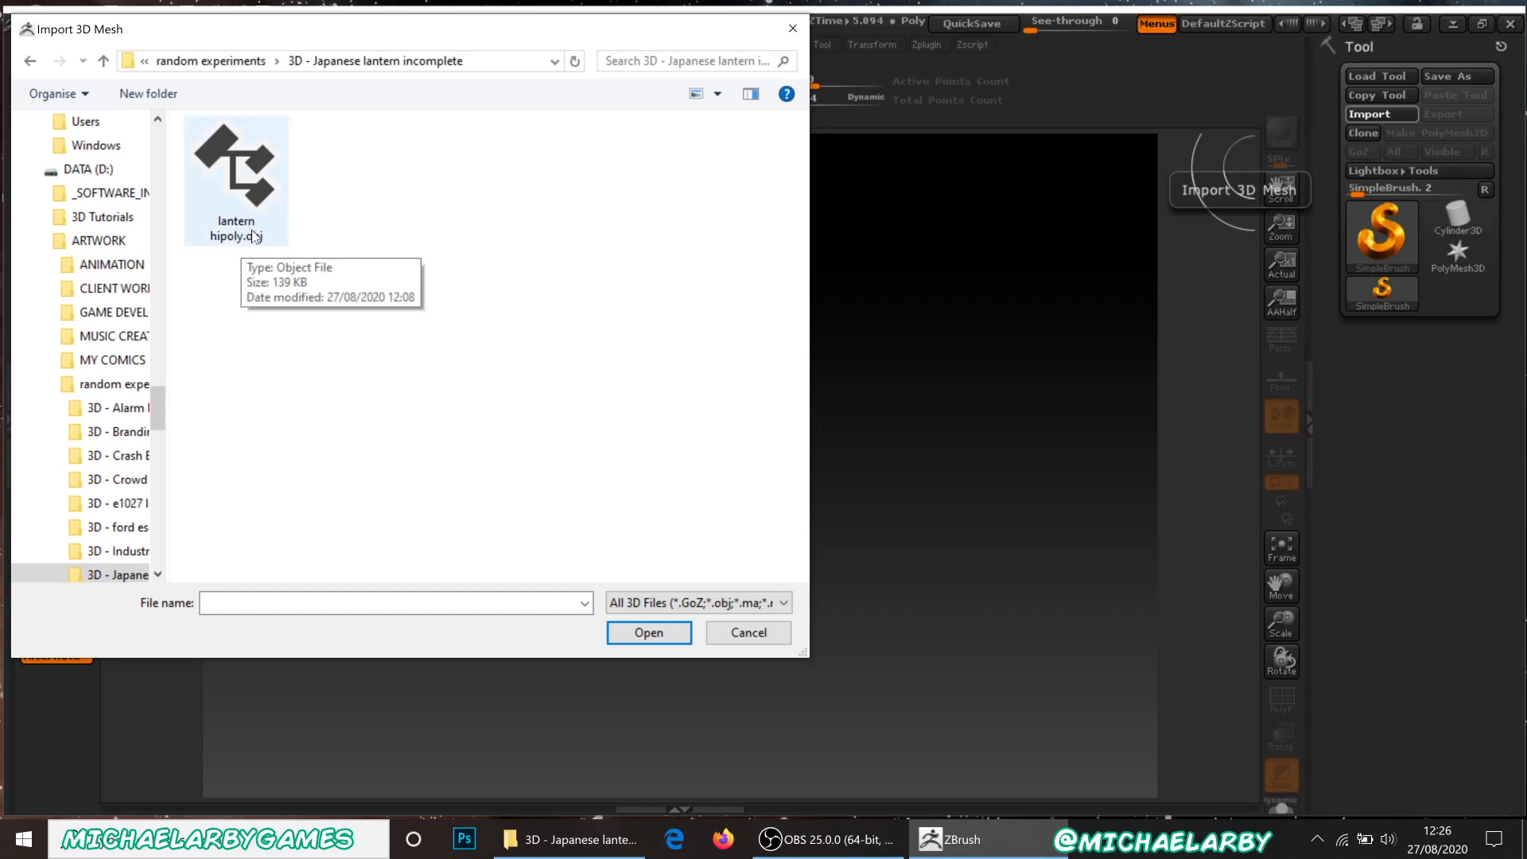
{"action": "double_click", "coordinate": [239, 183]}
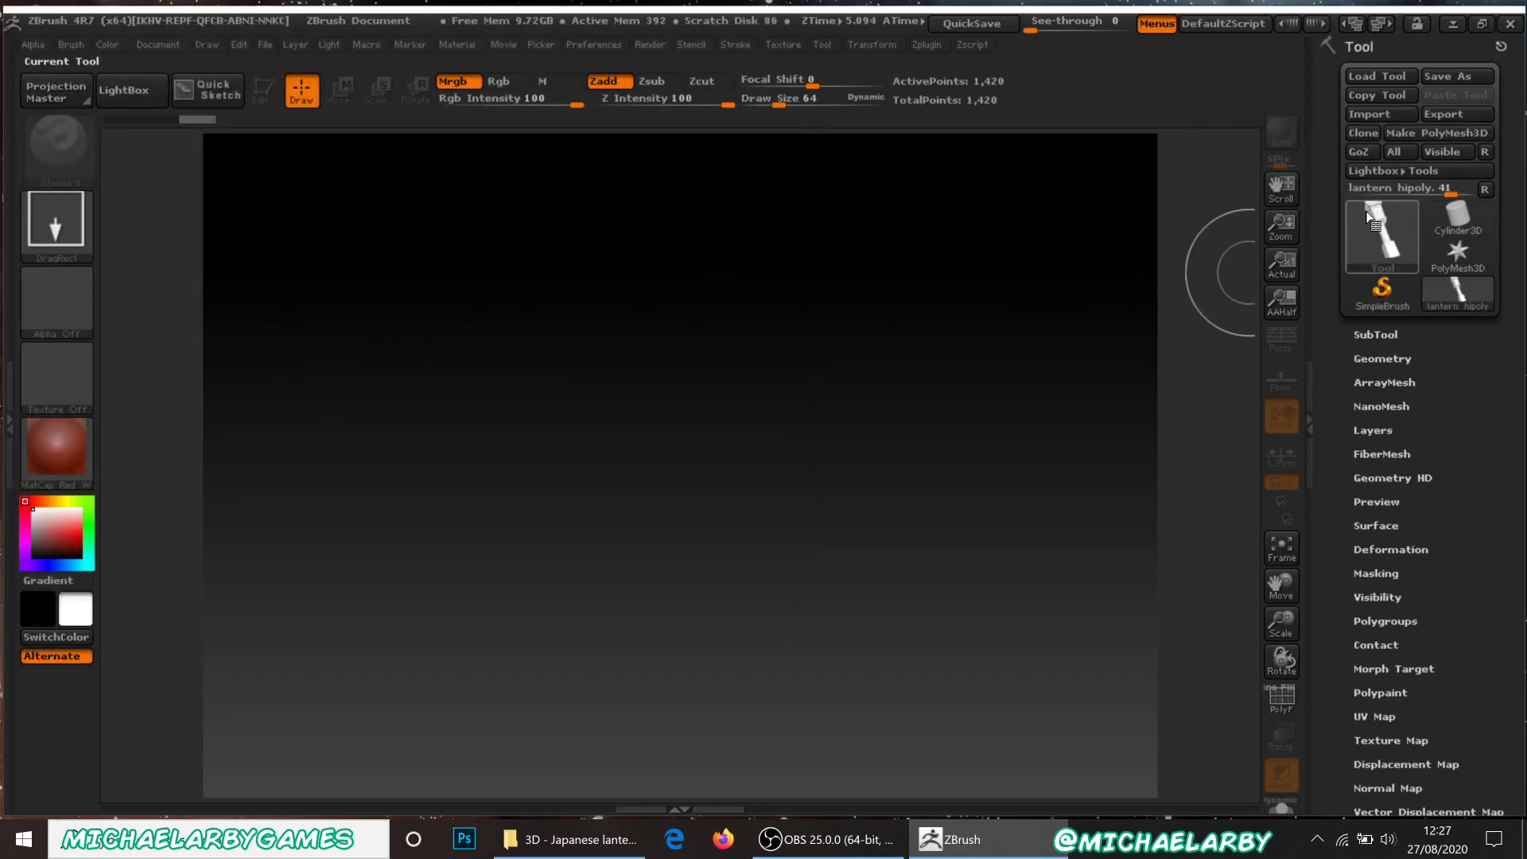
Draw the imported lantern upright at large size on the canvas and put it into Edit mode.
{"action": "mouse_move", "coordinate": [1380, 223]}
{"action": "mouse_move", "coordinate": [651, 382]}
{"action": "left_mouse_down"}
{"action": "mouse_move", "coordinate": [654, 787]}
{"action": "mouse_move", "coordinate": [692, 764]}
{"action": "mouse_move", "coordinate": [593, 740]}
{"action": "mouse_move", "coordinate": [716, 735]}
{"action": "mouse_move", "coordinate": [649, 748]}
{"action": "mouse_move", "coordinate": [682, 756]}
{"action": "left_mouse_up"}
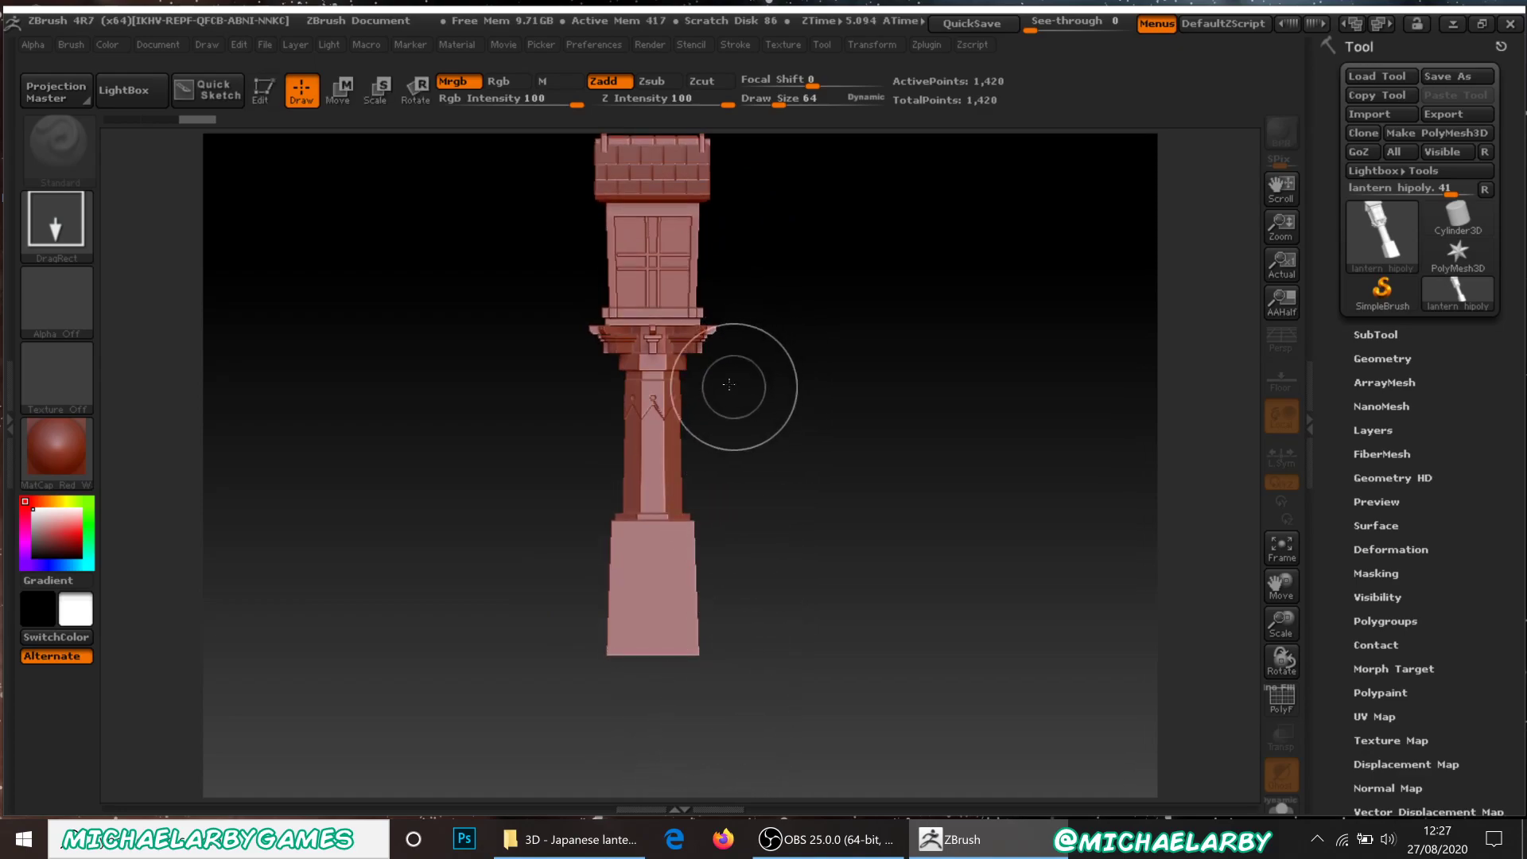
{"action": "key", "text": "t"}
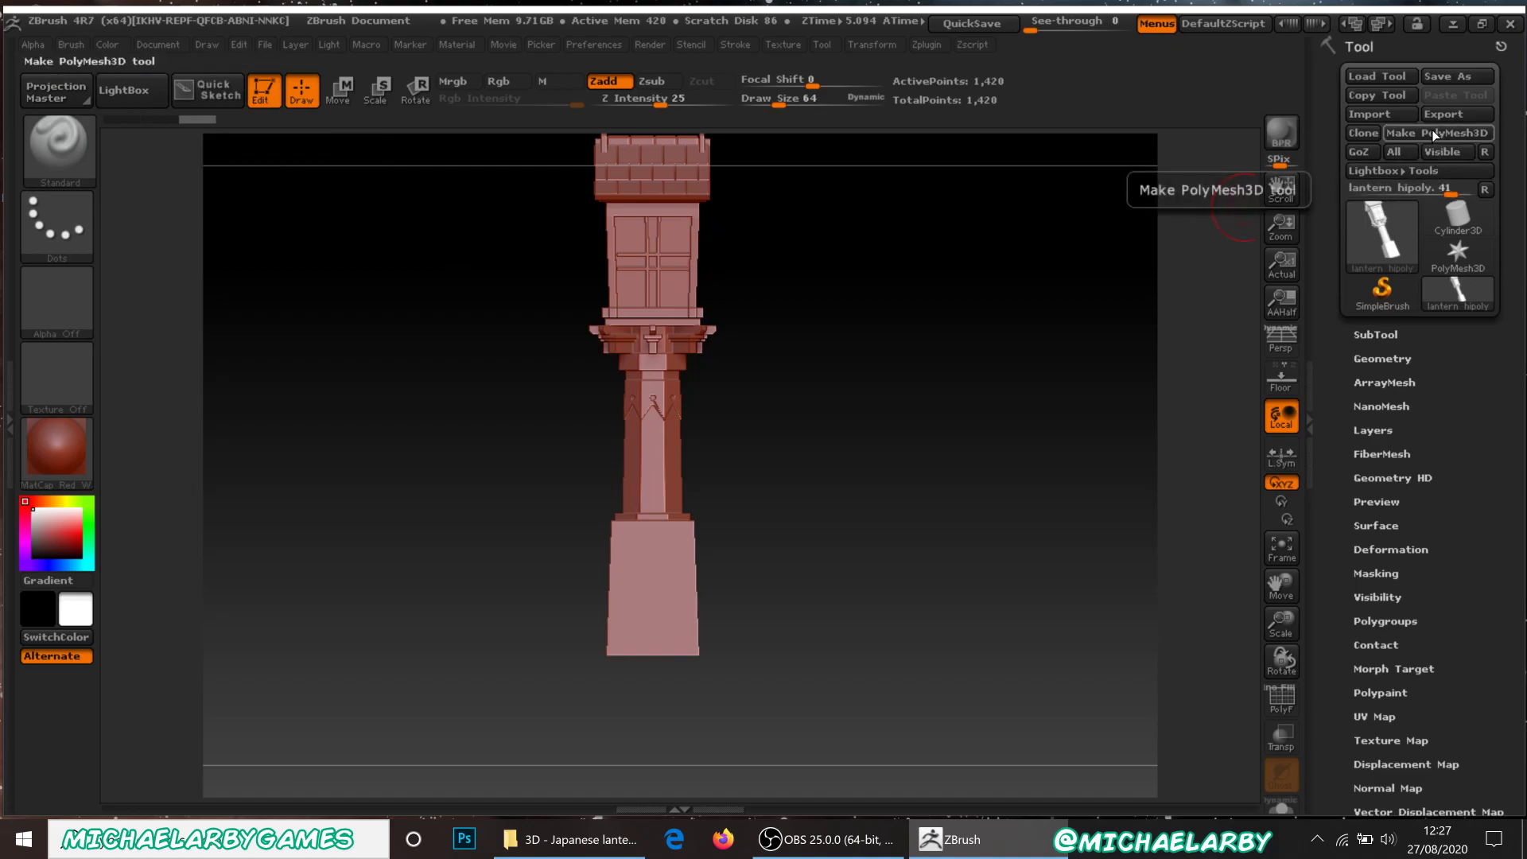
Convert the lantern to a PolyMesh3D.
{"action": "left_click", "coordinate": [1431, 132]}
{"action": "left_click_drag", "start_coordinate": [1037, 423], "coordinate": [904, 423]}
{"action": "left_click_drag", "start_coordinate": [896, 484], "coordinate": [946, 618], "text": "alt"}
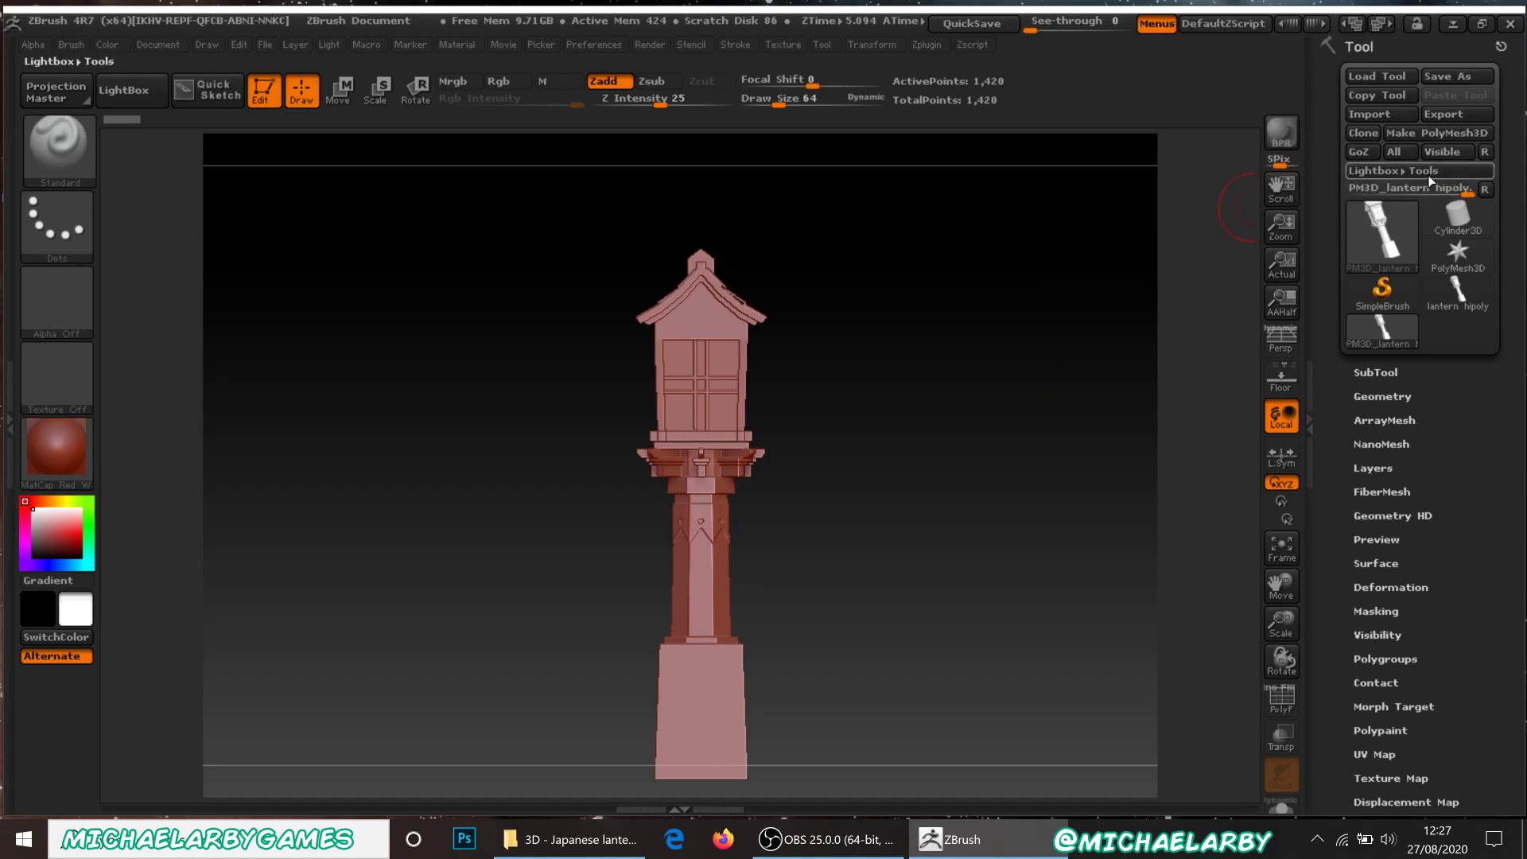
Show the lantern's polyframe and split the mesh into separate subtools by polygroup with Groups Split, accepting the non-undoable operation.
{"action": "left_click", "coordinate": [1372, 374]}
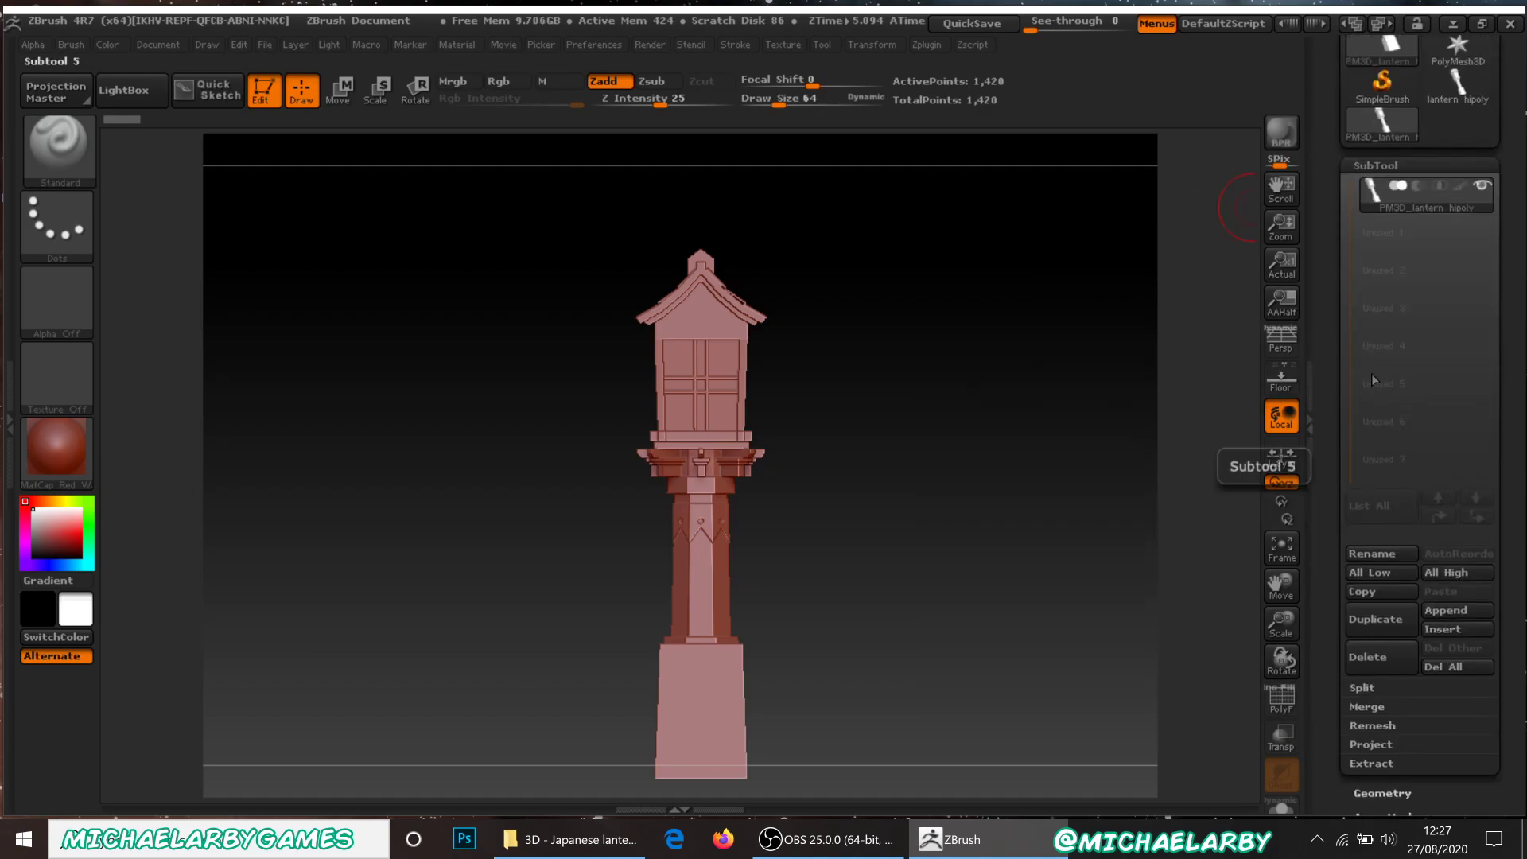
{"action": "mouse_move", "coordinate": [1390, 203]}
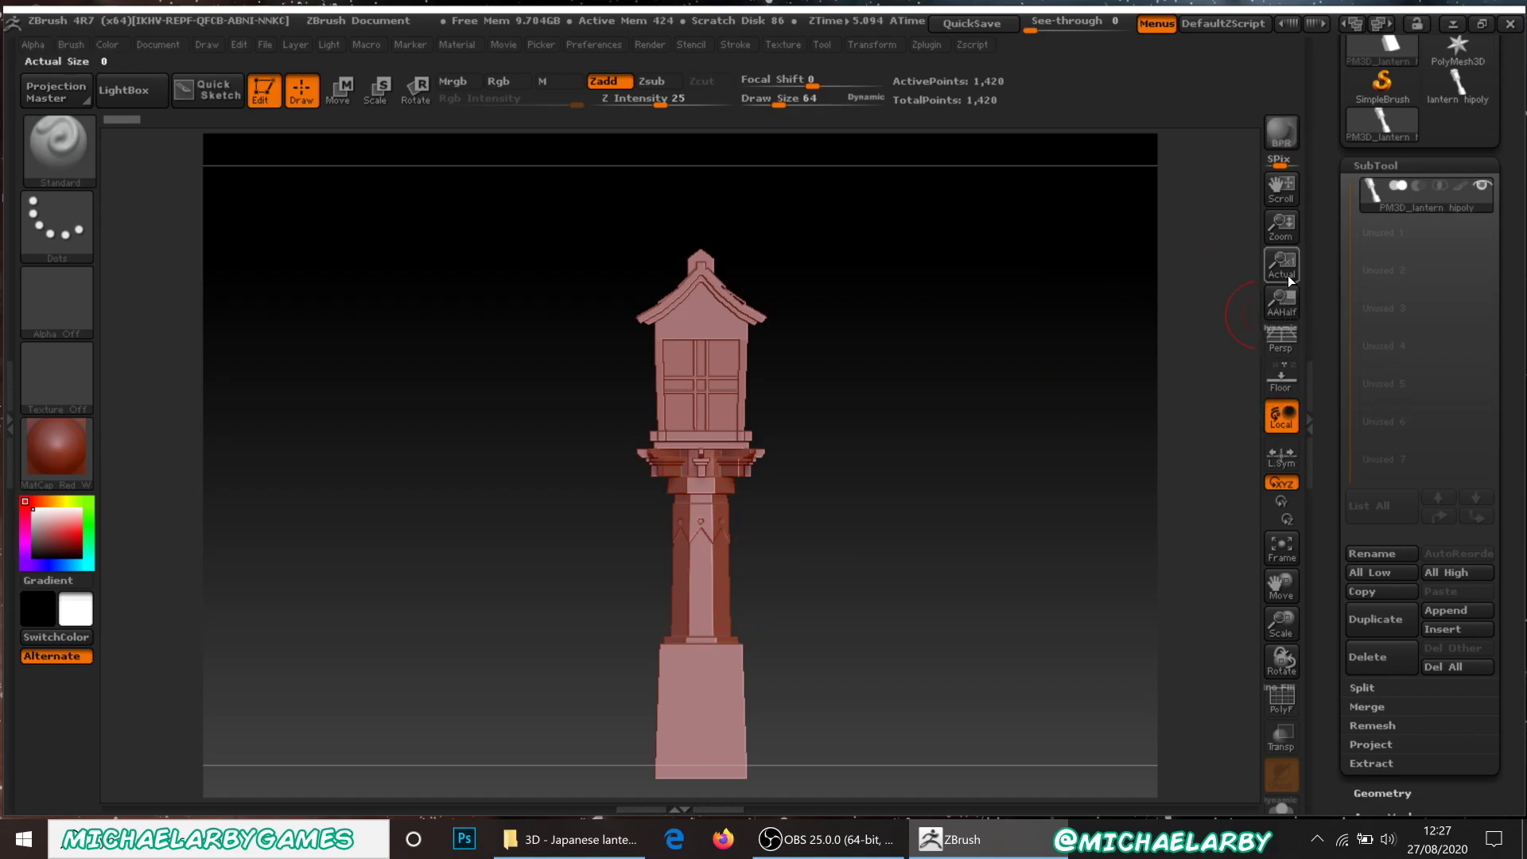
{"action": "left_click", "coordinate": [1284, 704]}
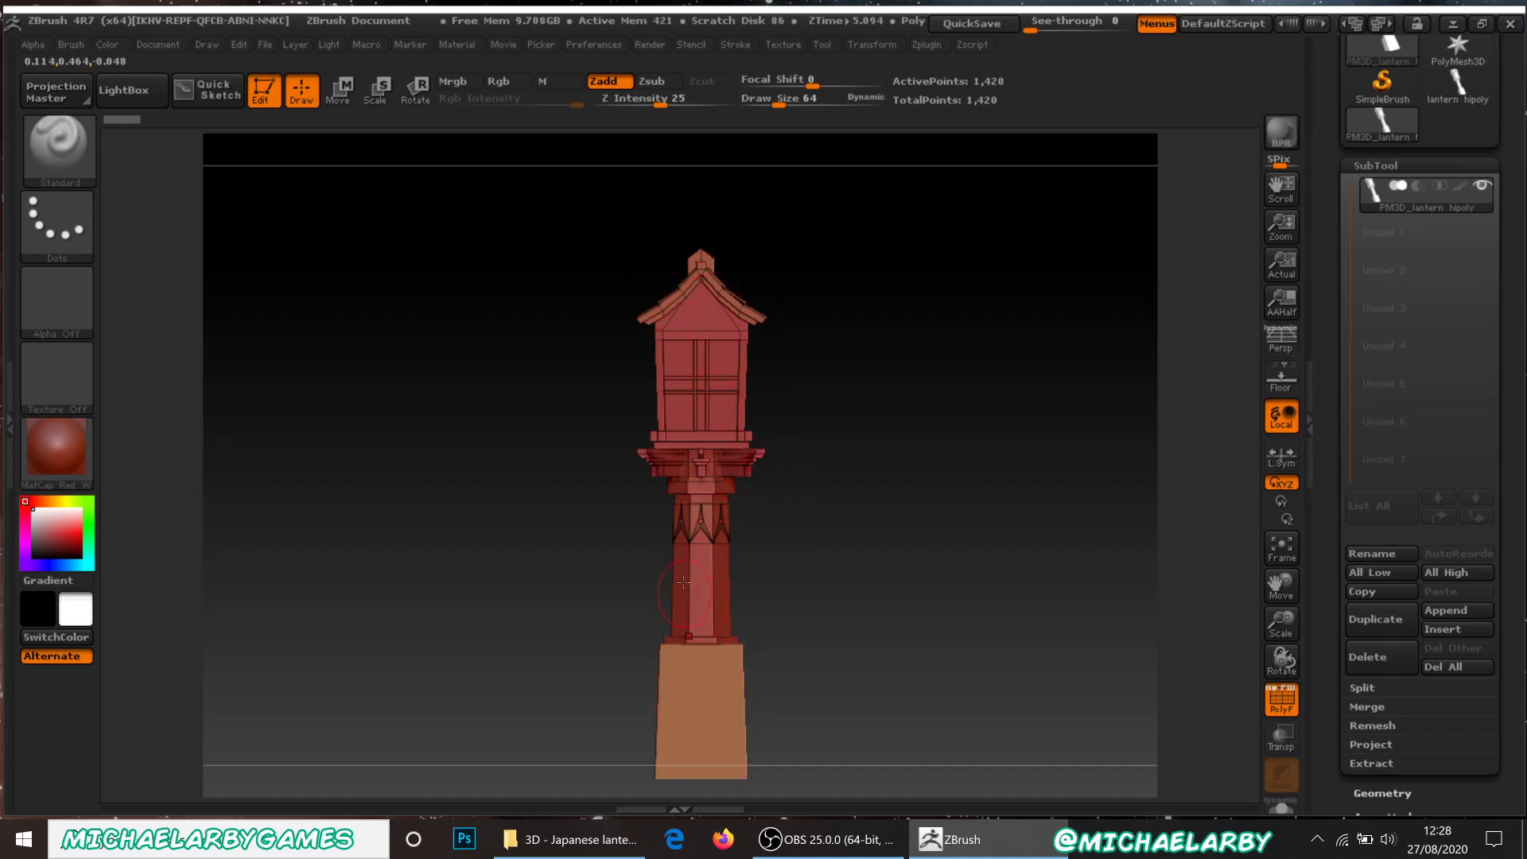
{"action": "left_click_drag", "start_coordinate": [1325, 620], "coordinate": [1358, 479]}
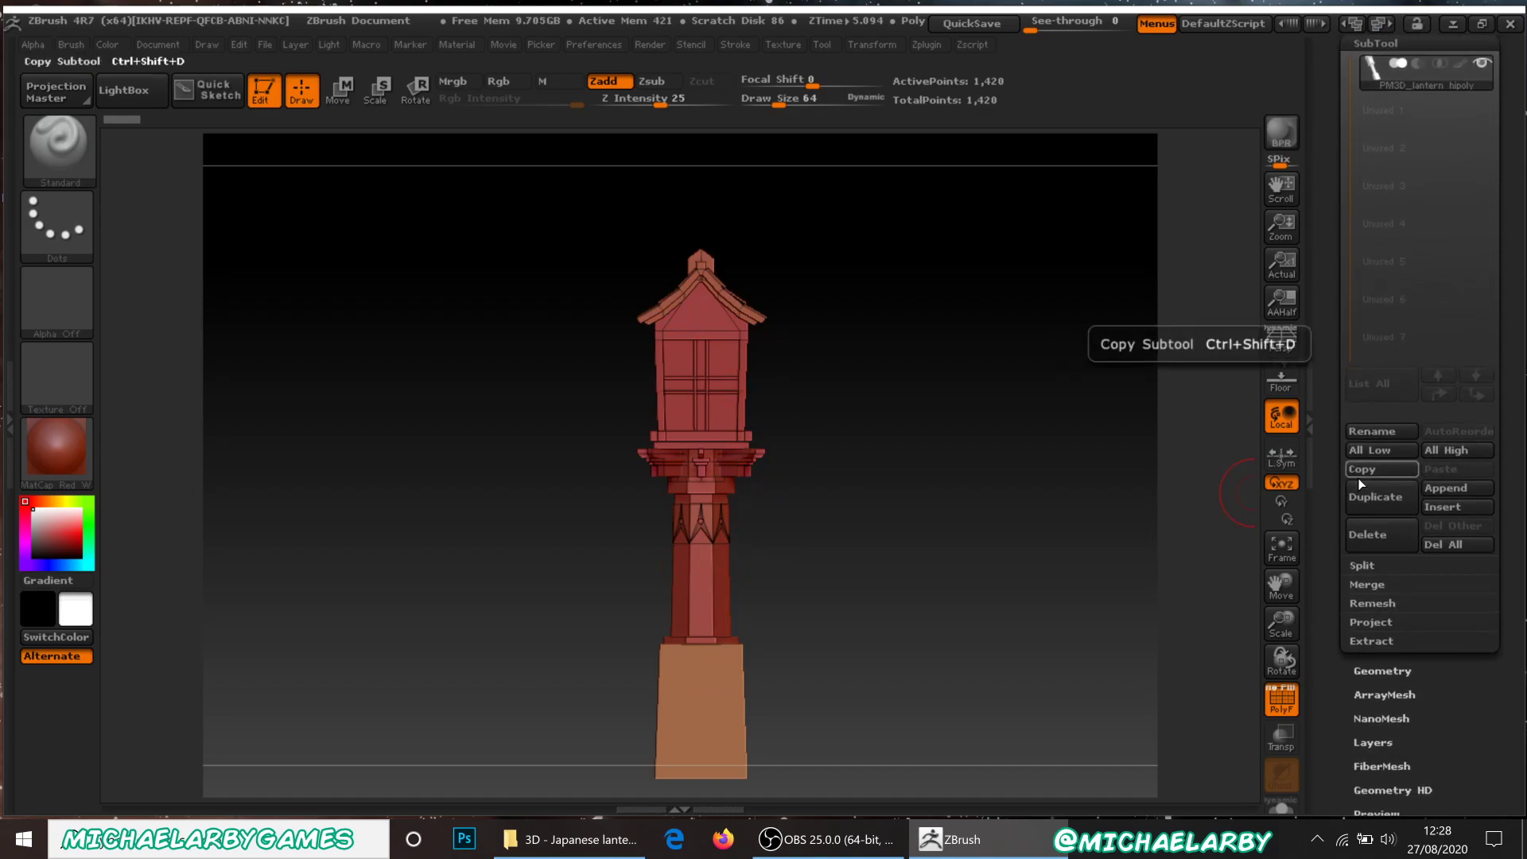
{"action": "left_click", "coordinate": [1363, 565]}
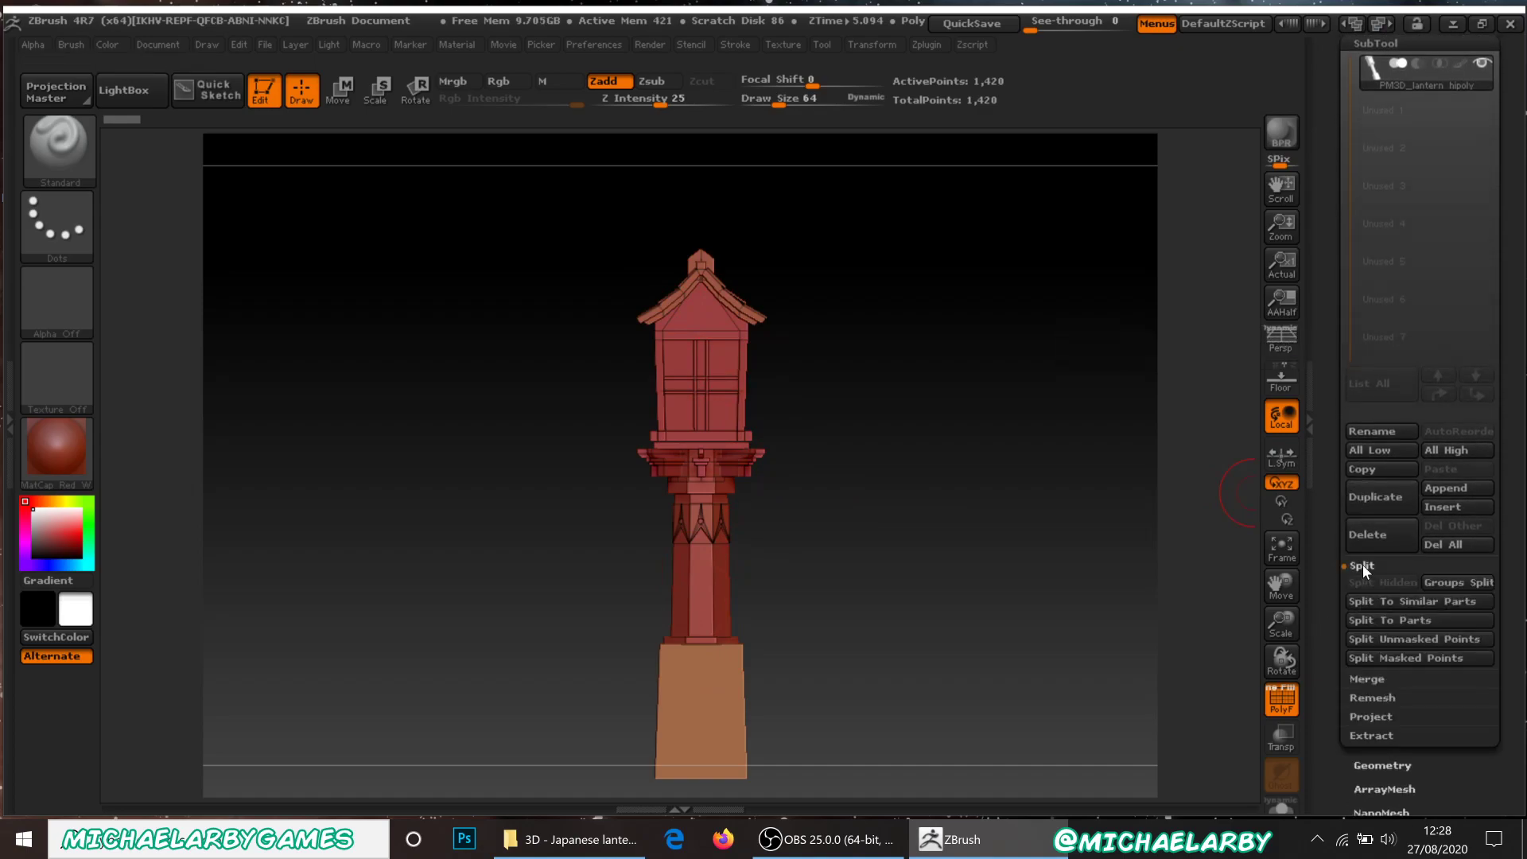
{"action": "left_click", "coordinate": [1465, 584]}
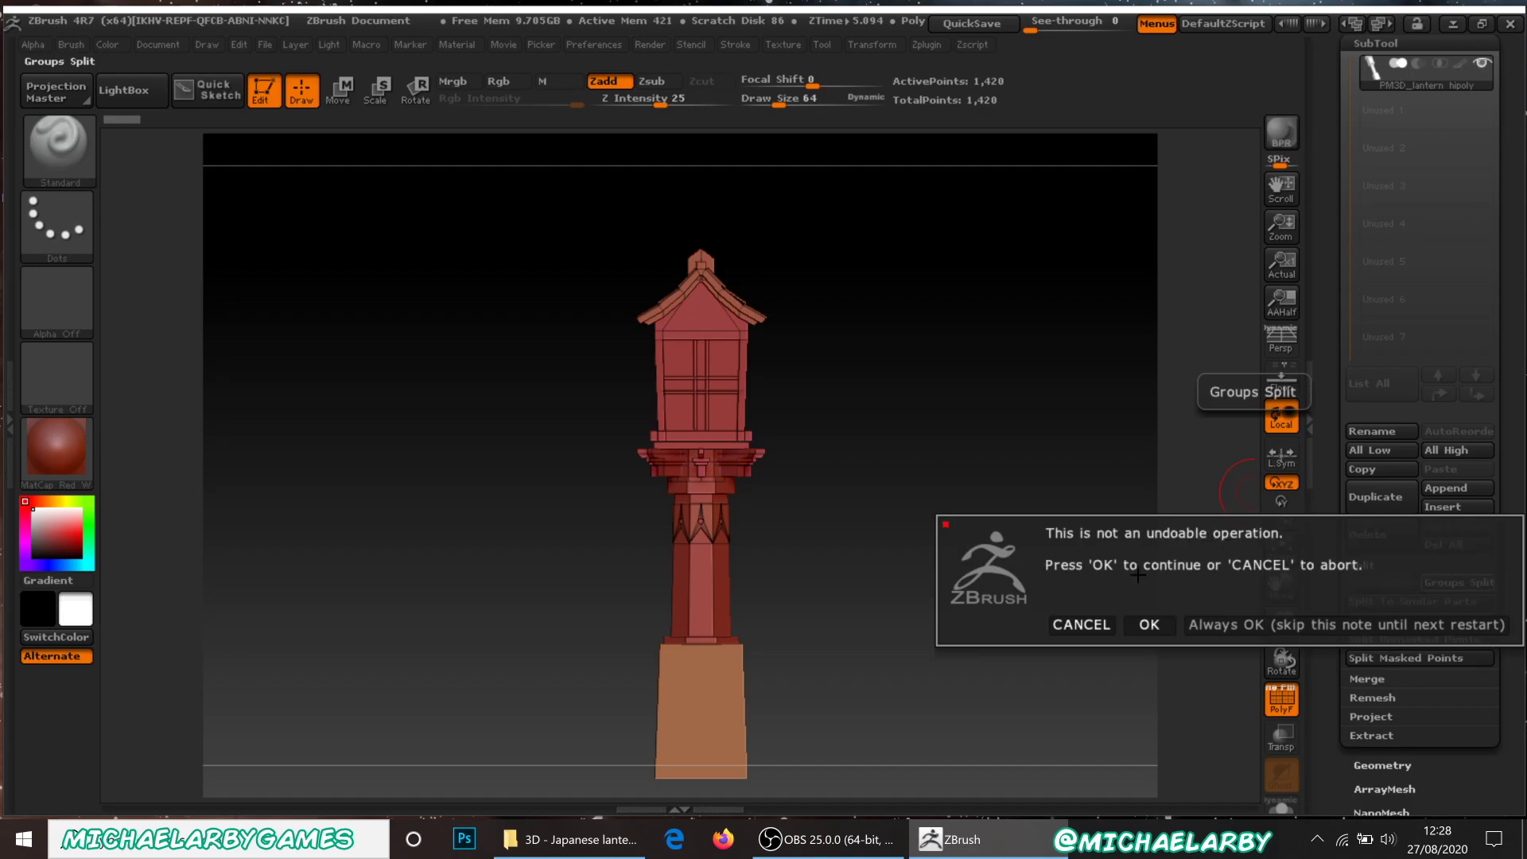
{"action": "left_click", "coordinate": [1149, 625]}
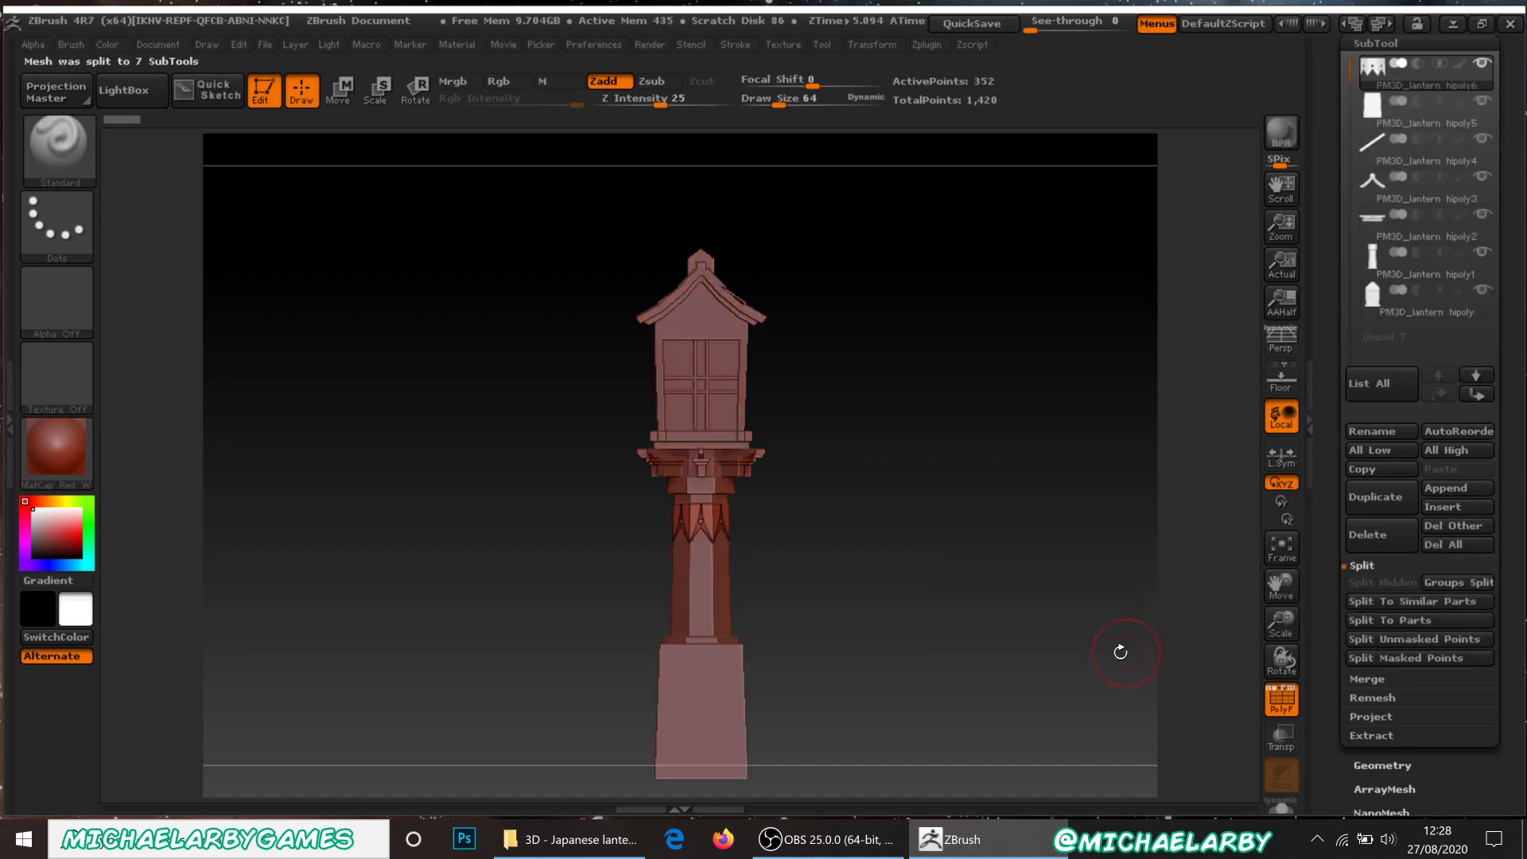
Examine the previews of the split subtools and view the whole lantern from an angle.
{"action": "left_click_drag", "start_coordinate": [1328, 302], "coordinate": [1330, 382]}
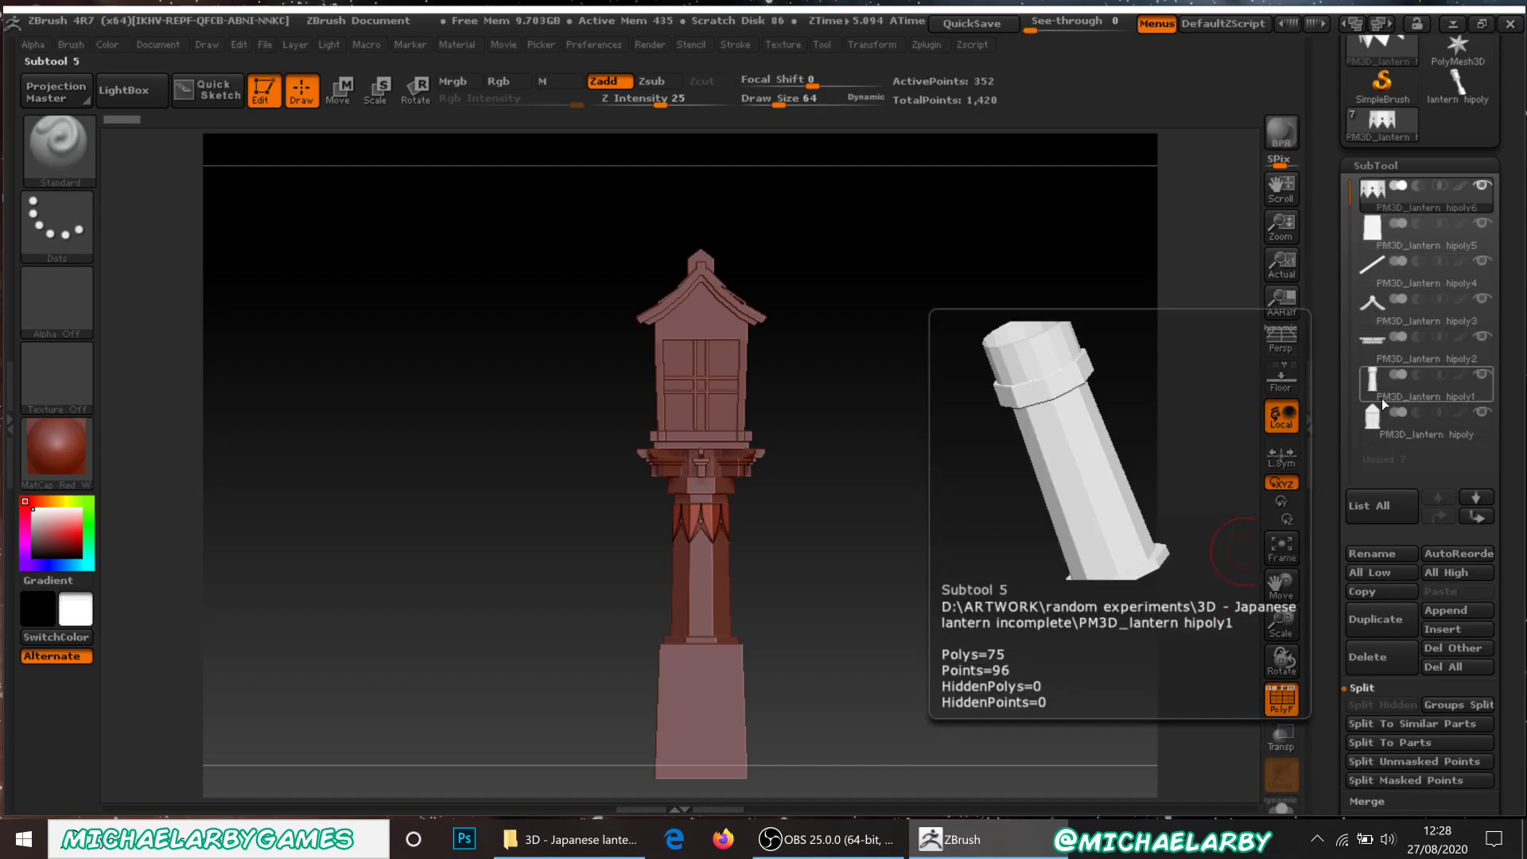
{"action": "mouse_move", "coordinate": [1378, 427]}
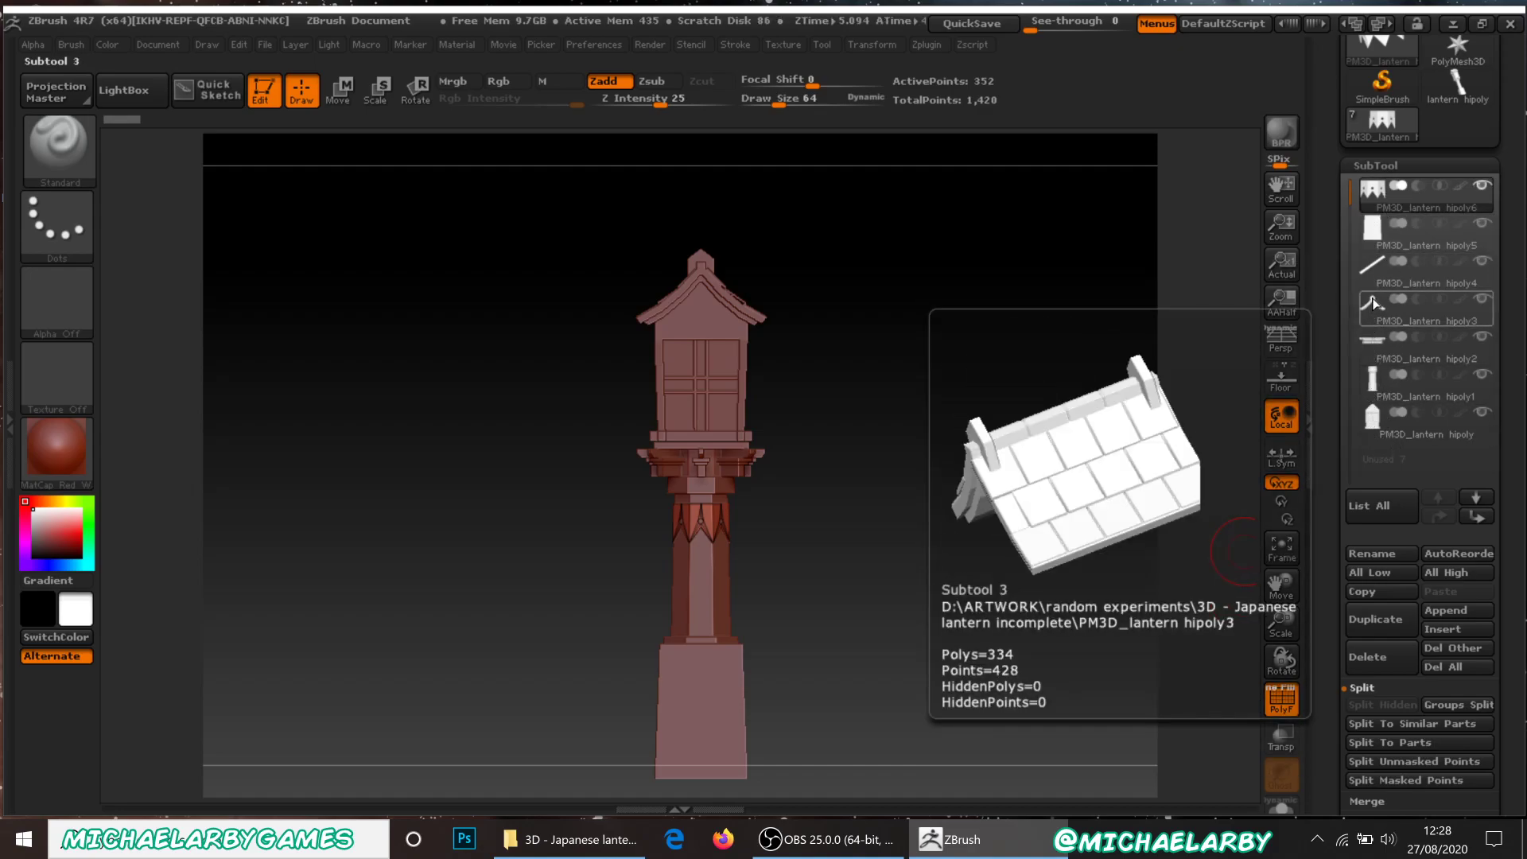
{"action": "mouse_move", "coordinate": [1377, 231]}
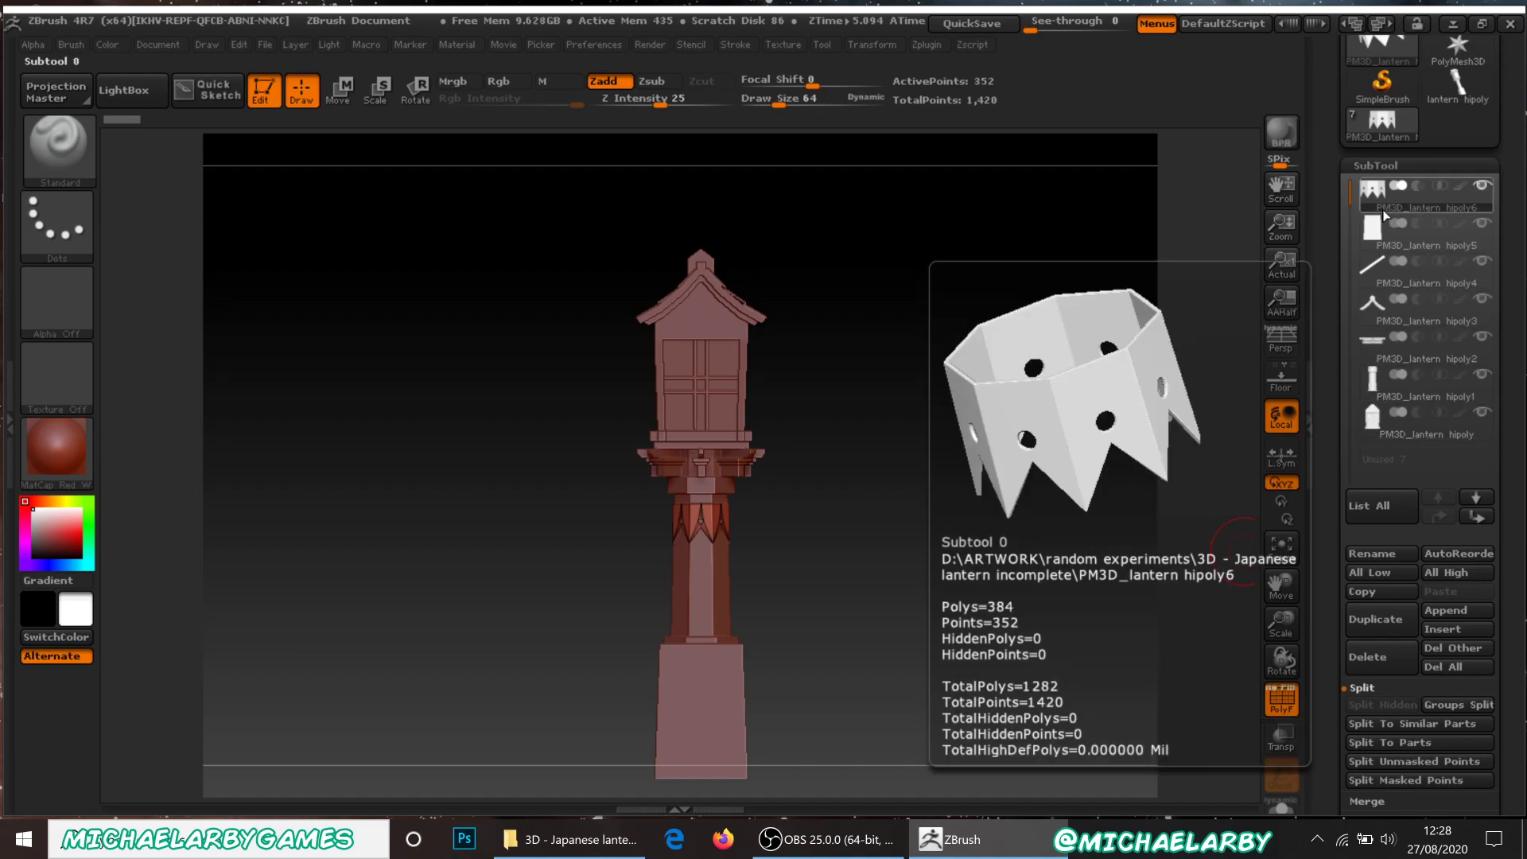
{"action": "mouse_move", "coordinate": [1376, 302]}
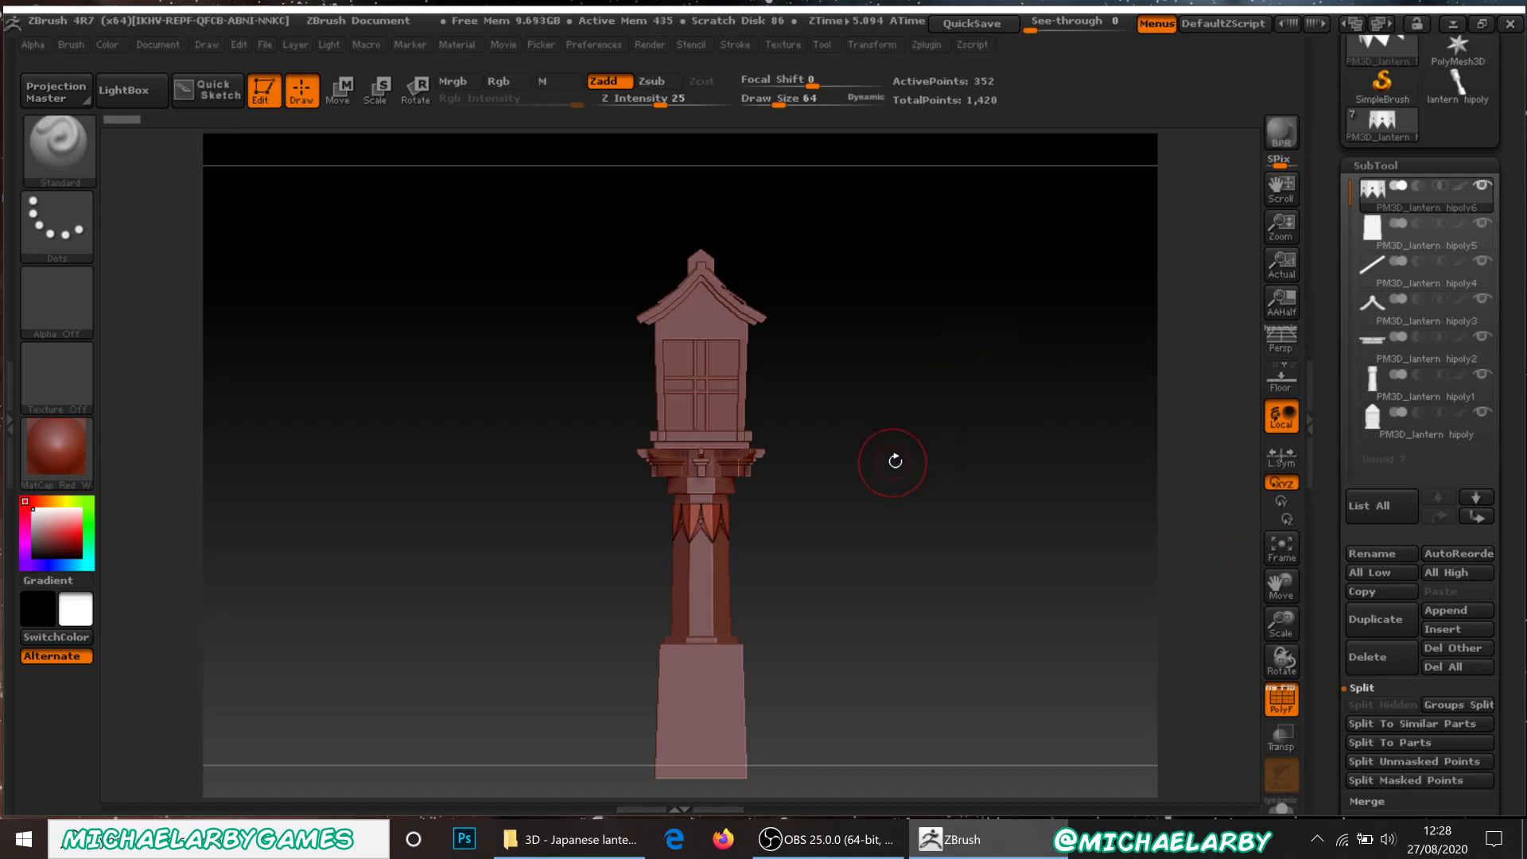
{"action": "mouse_move", "coordinate": [906, 458]}
{"action": "left_mouse_down"}
{"action": "mouse_move", "coordinate": [923, 457]}
{"action": "mouse_move", "coordinate": [880, 453]}
{"action": "left_mouse_up"}
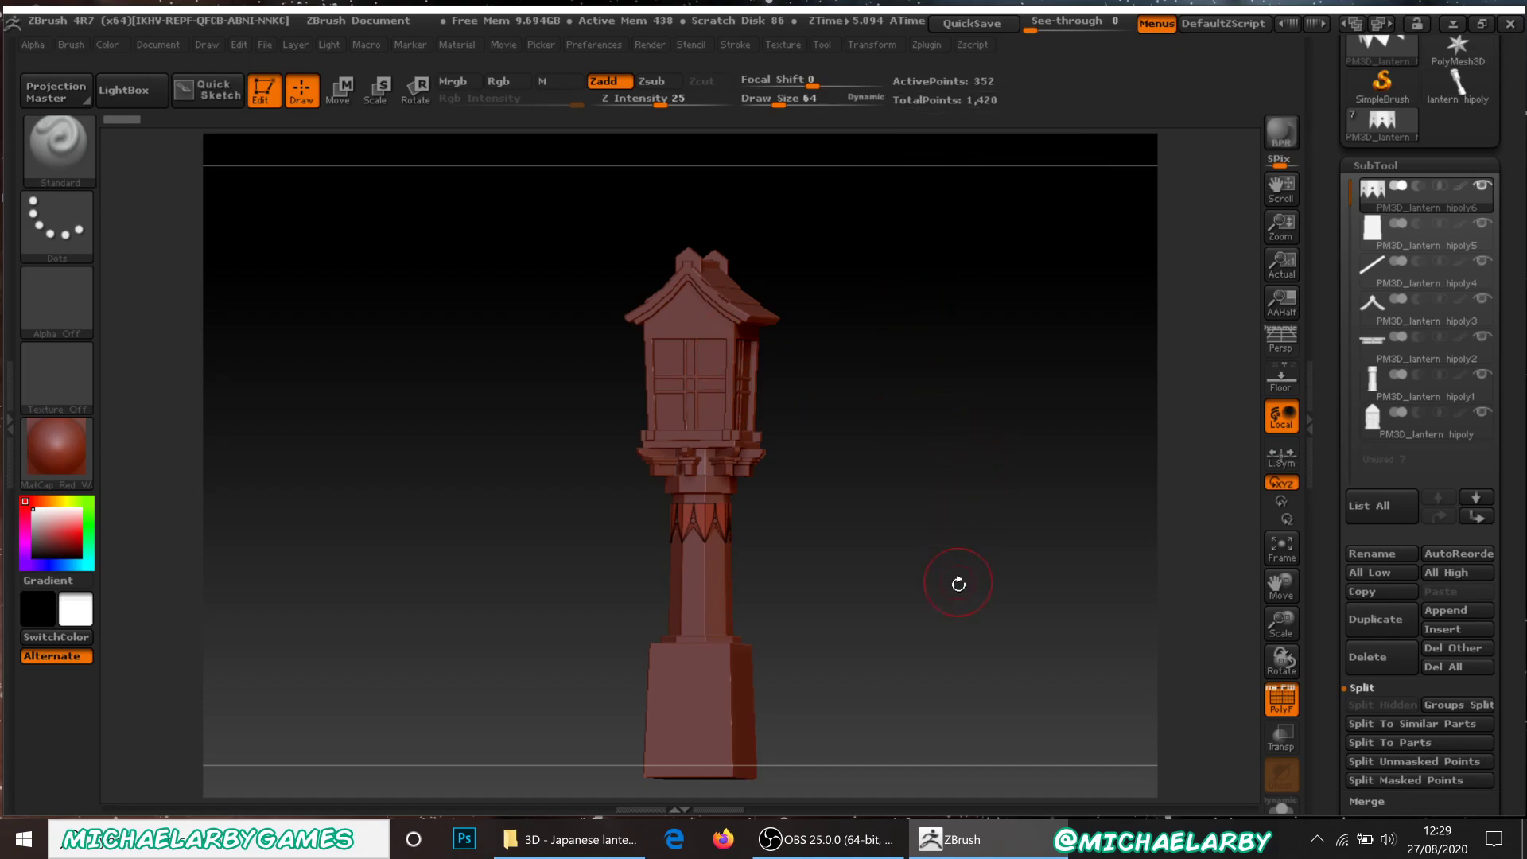
{"action": "left_click_drag", "start_coordinate": [926, 607], "coordinate": [794, 536]}
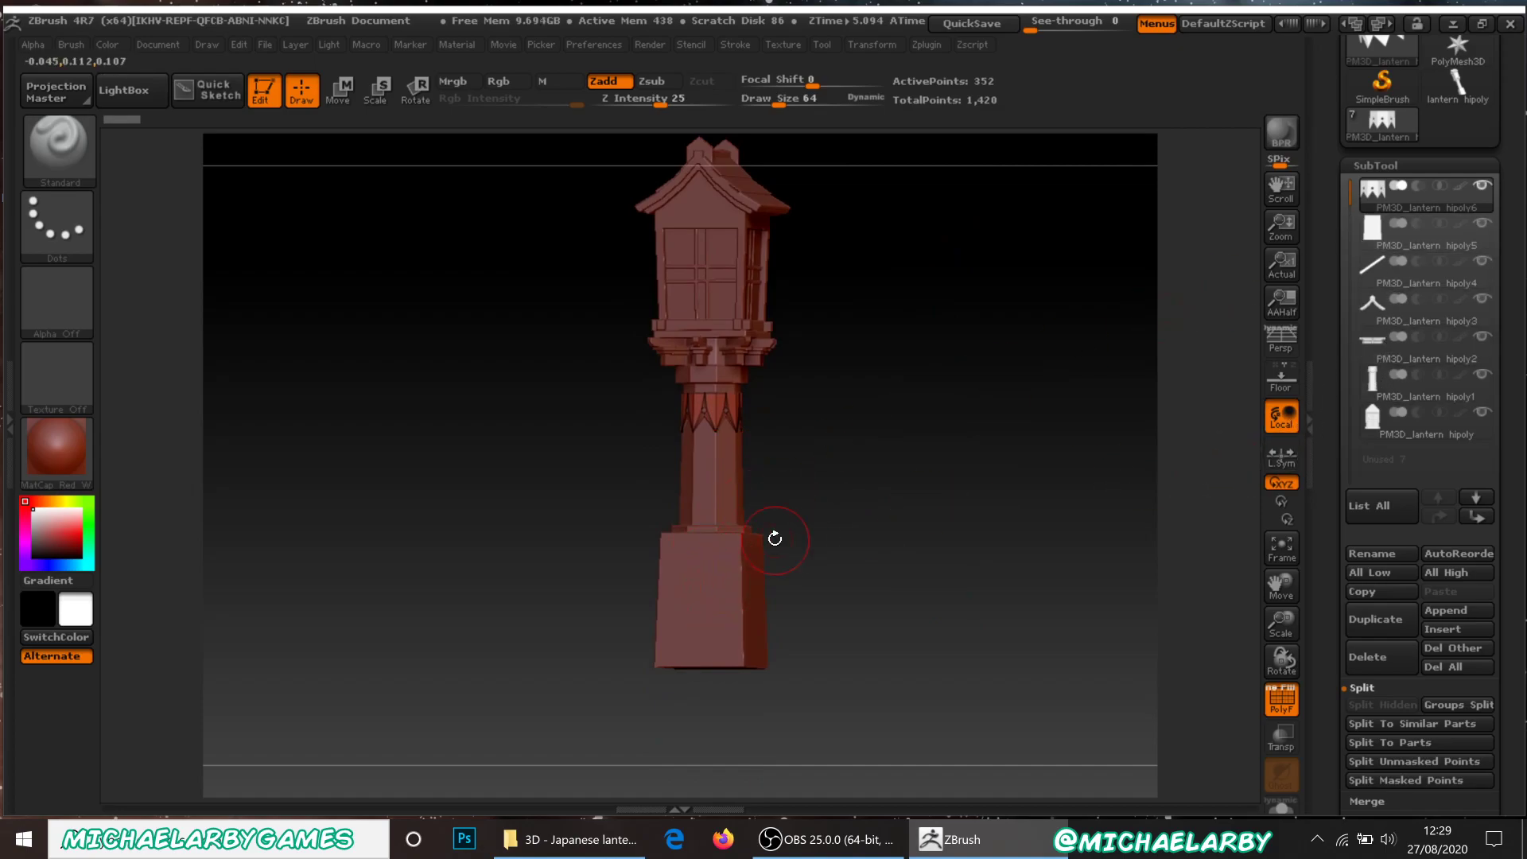
Select the tapered pedestal base subtool and hide all the other subtools.
{"action": "left_click", "coordinate": [1374, 234]}
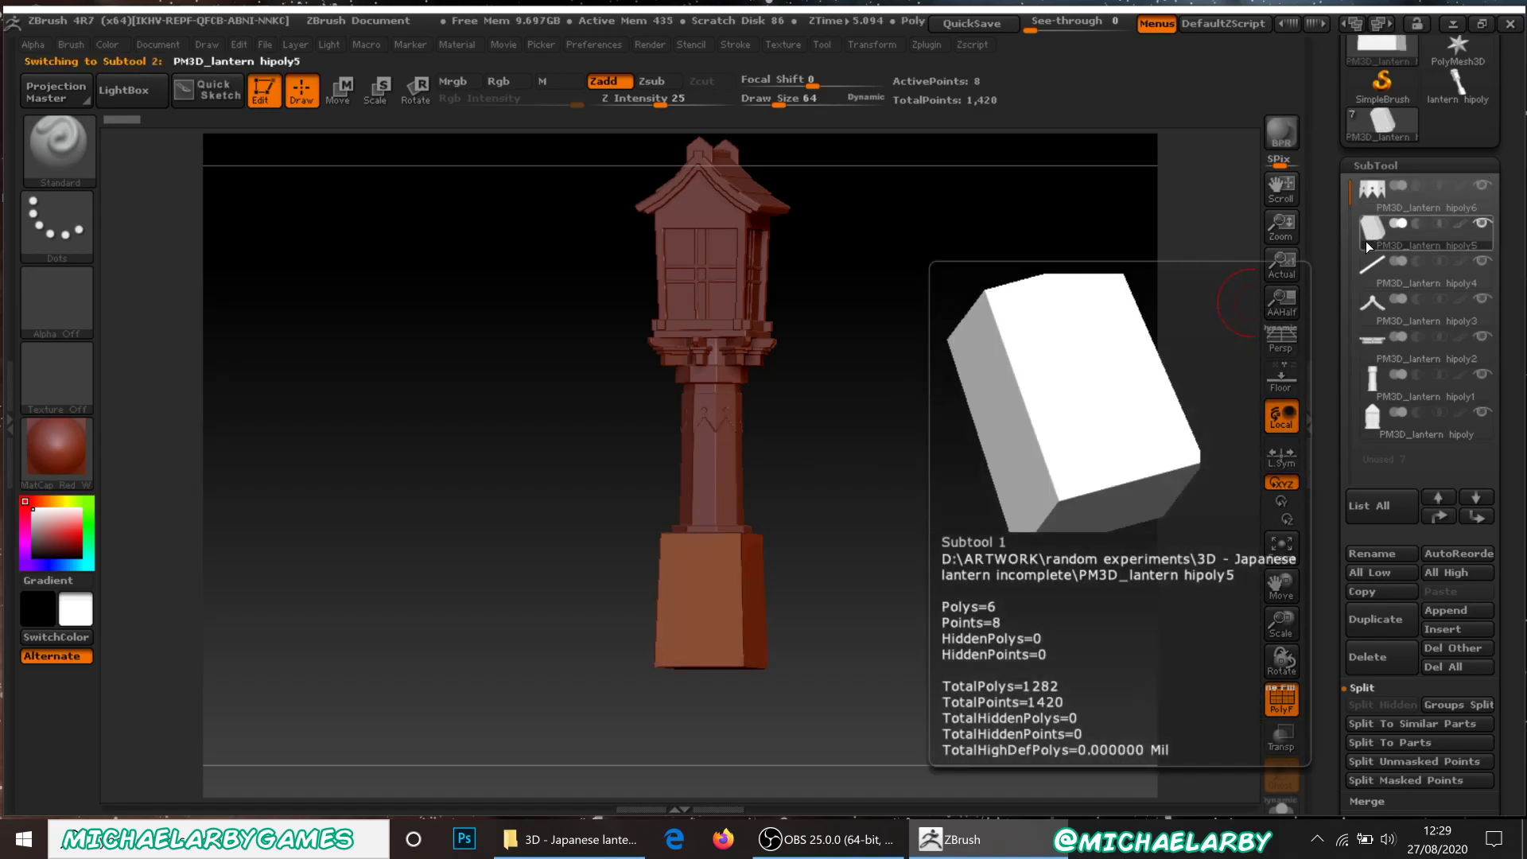
{"action": "left_click", "coordinate": [1484, 223], "text": "shift"}
{"action": "left_click", "coordinate": [1483, 223], "text": "shift"}
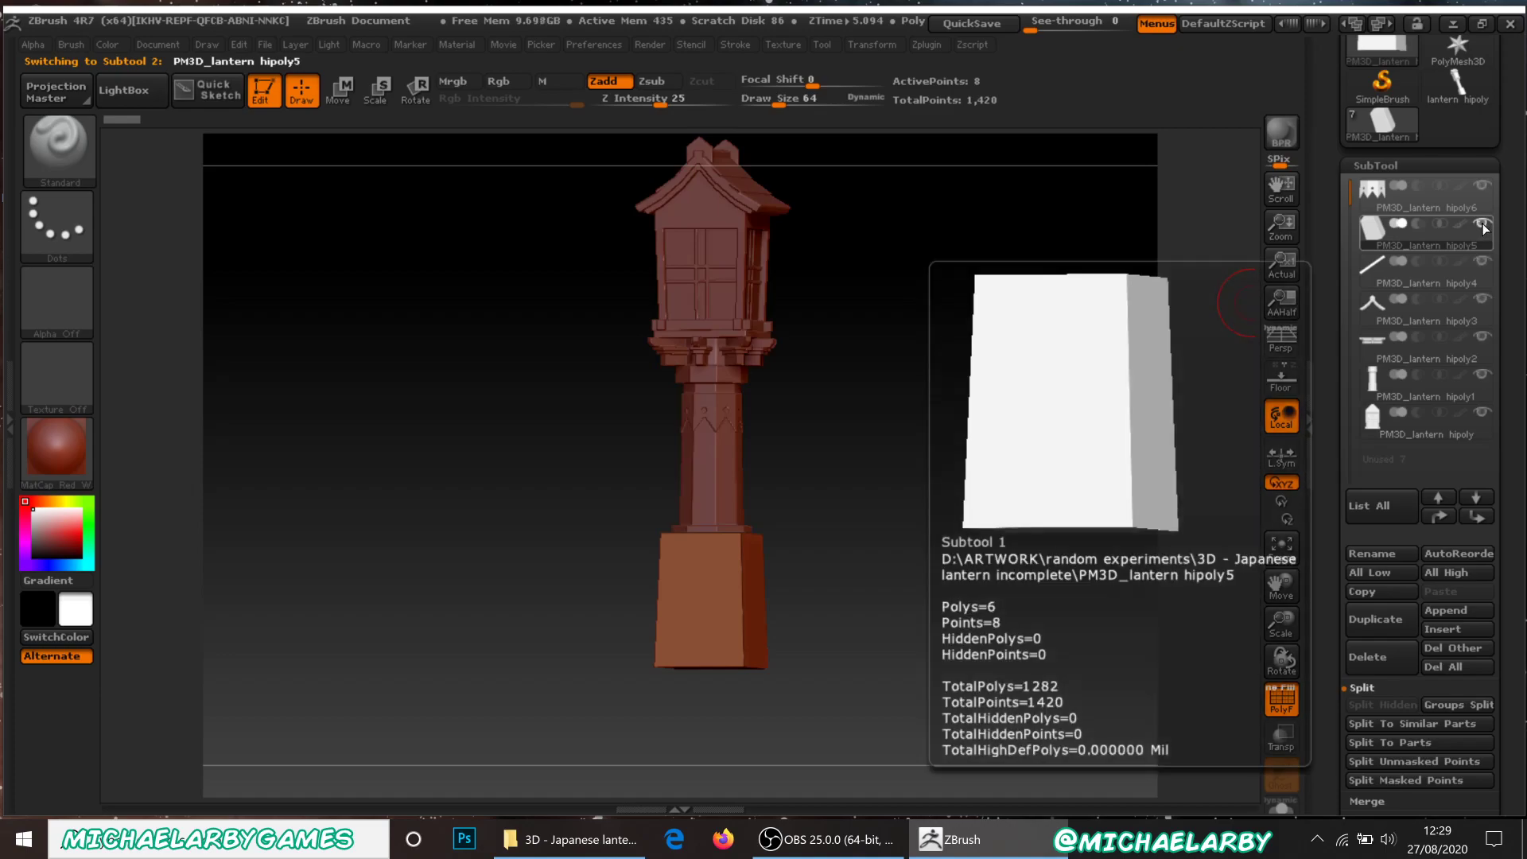
{"action": "left_click", "coordinate": [1483, 222], "text": "shift"}
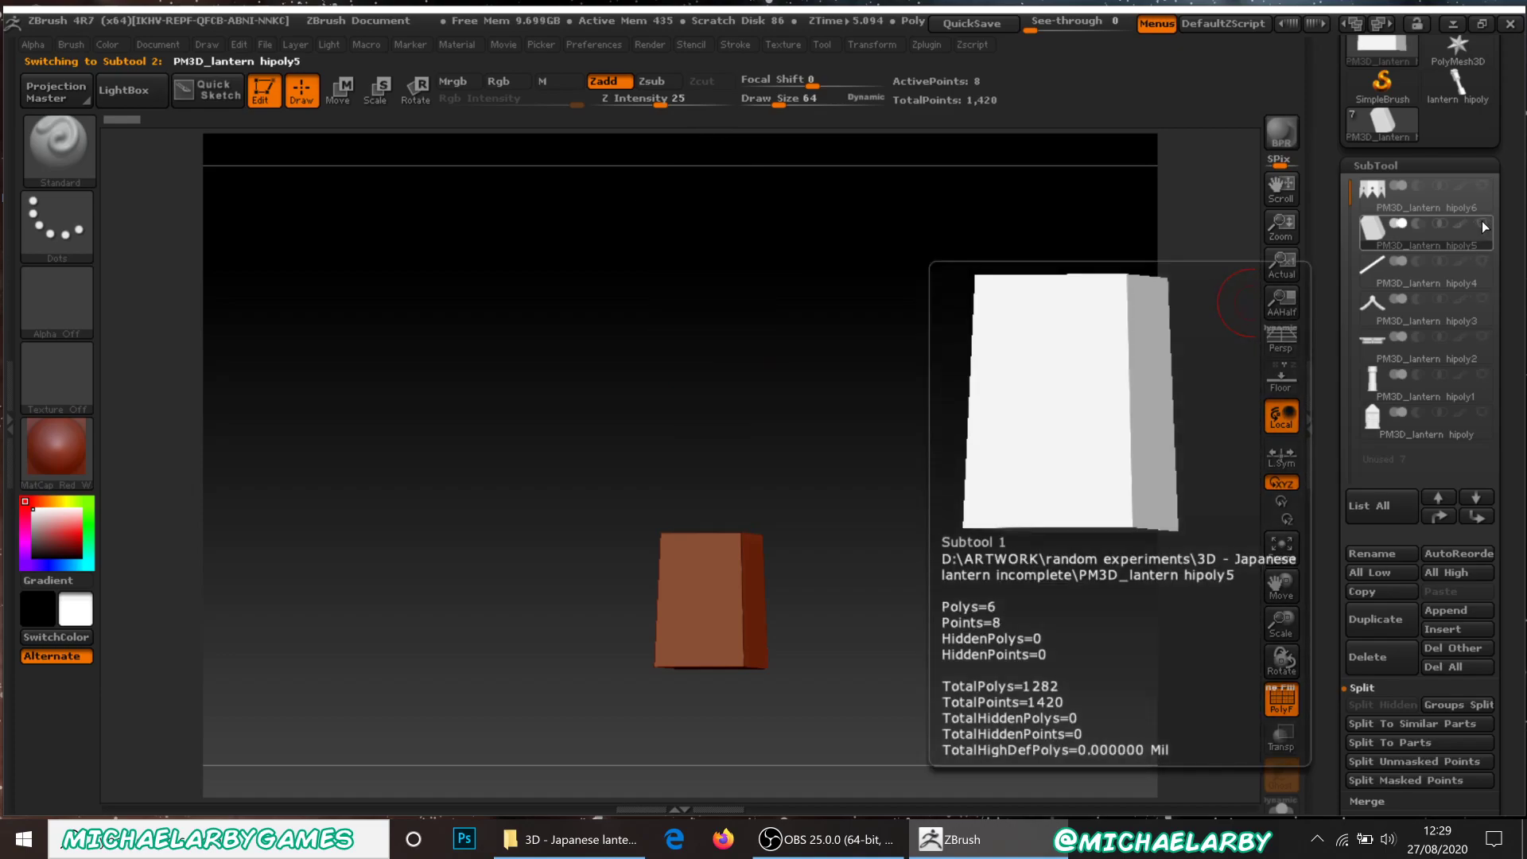
{"action": "left_click_drag", "start_coordinate": [844, 593], "coordinate": [862, 375], "text": "alt"}
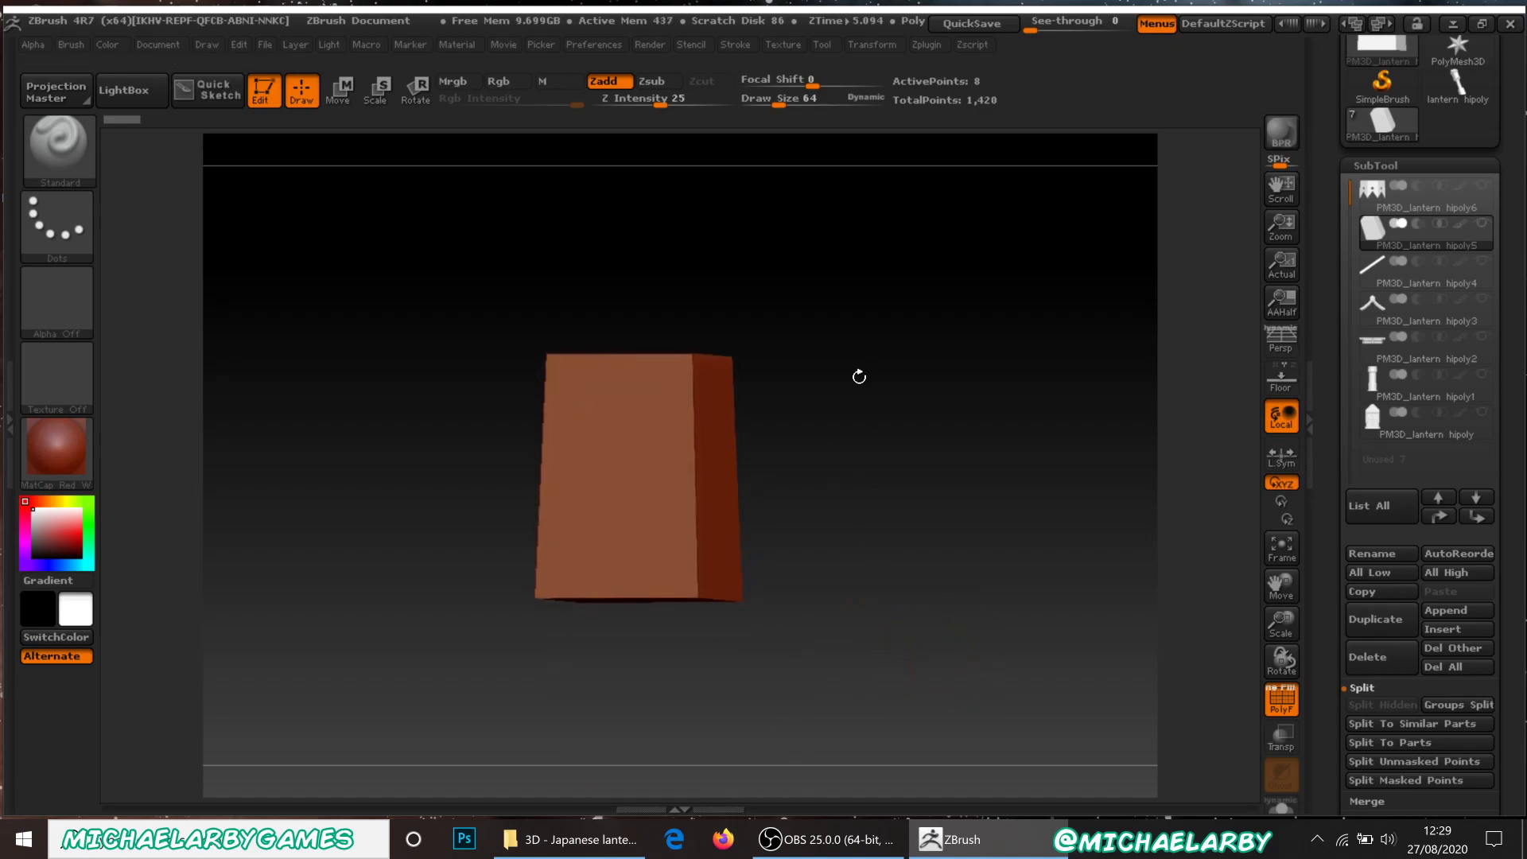
{"action": "left_click_drag", "start_coordinate": [845, 522], "coordinate": [895, 431], "text": "alt"}
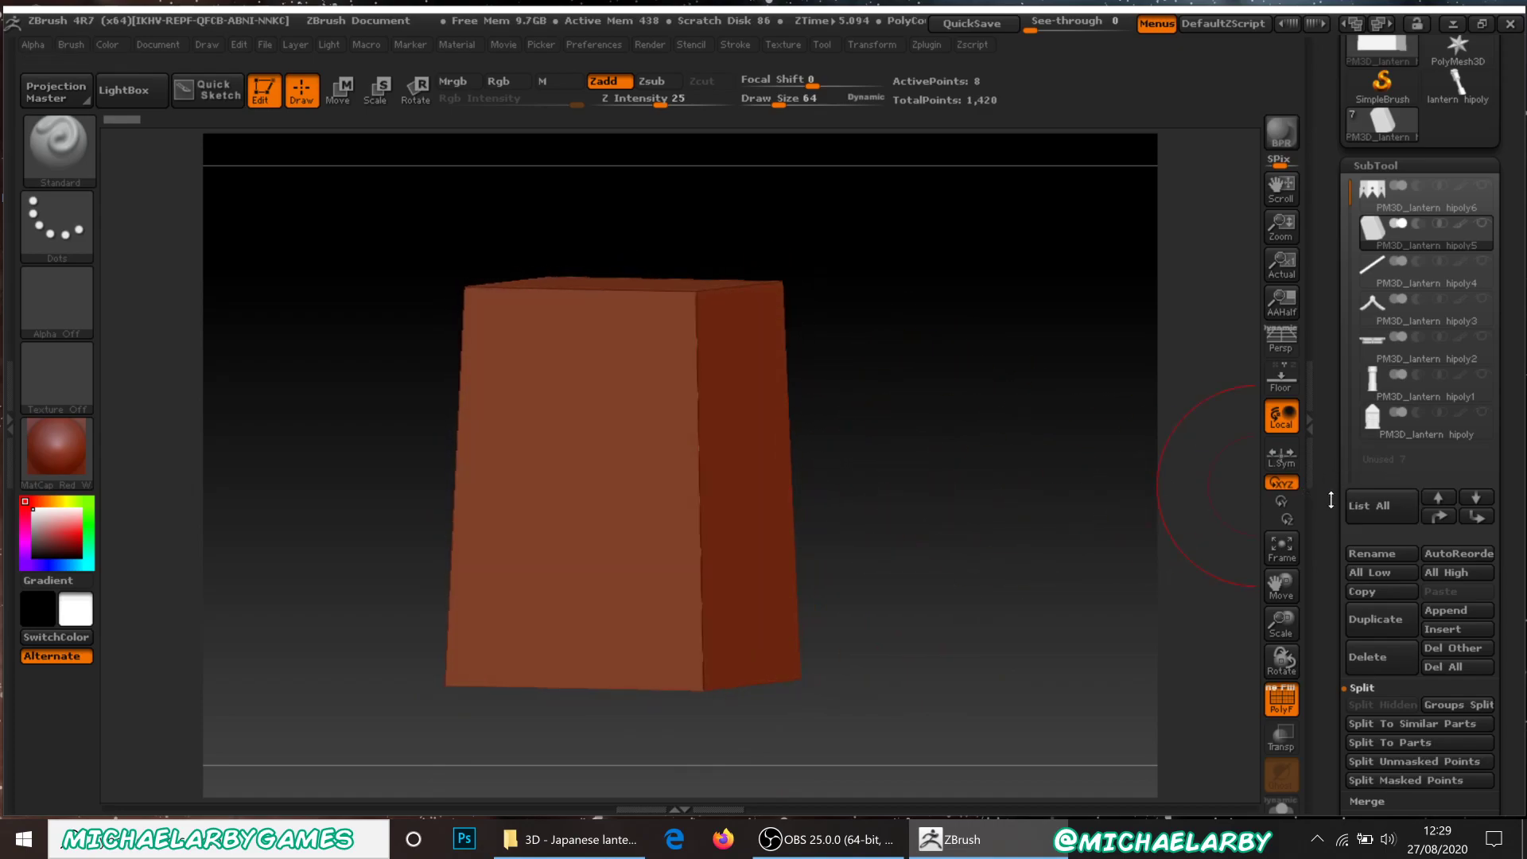
Try dividing the base geometry once with the Smt smooth modifier on, and undo the division.
{"action": "left_click_drag", "start_coordinate": [1331, 530], "coordinate": [1321, 344]}
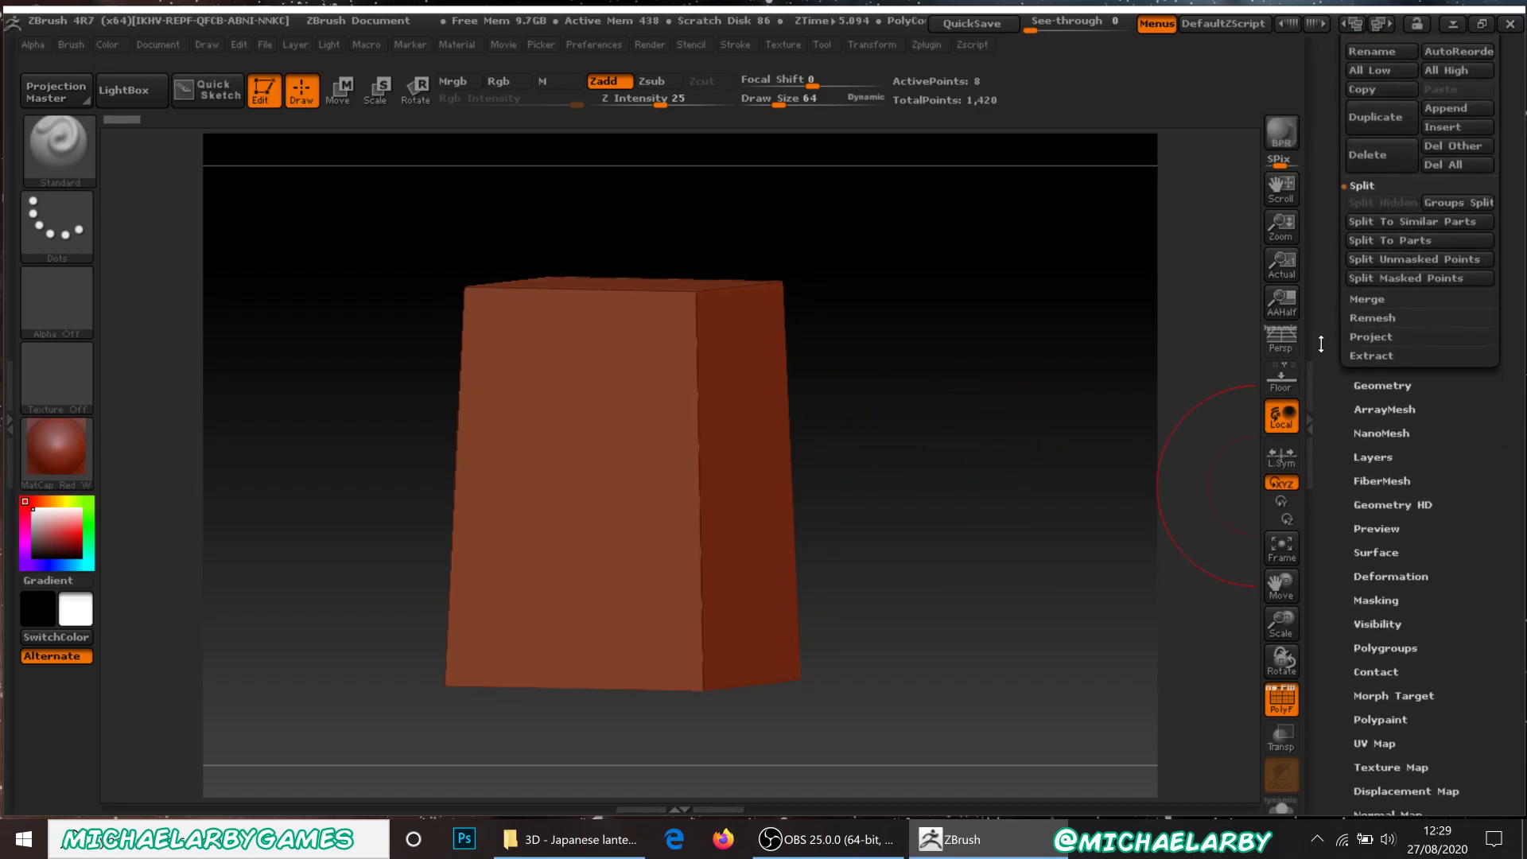
{"action": "left_click", "coordinate": [1370, 385]}
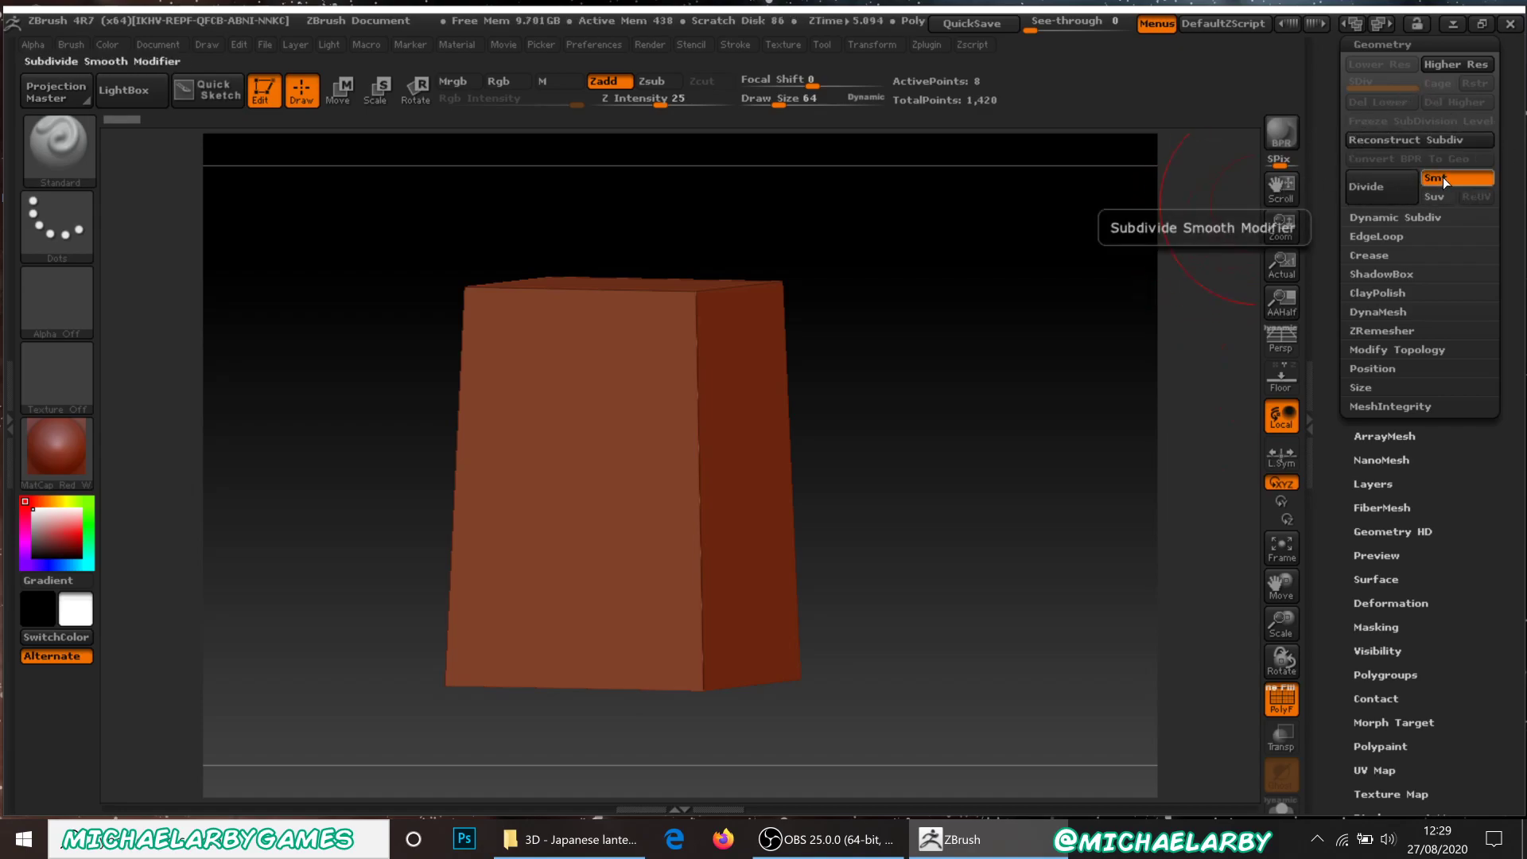
{"action": "left_click", "coordinate": [1382, 189]}
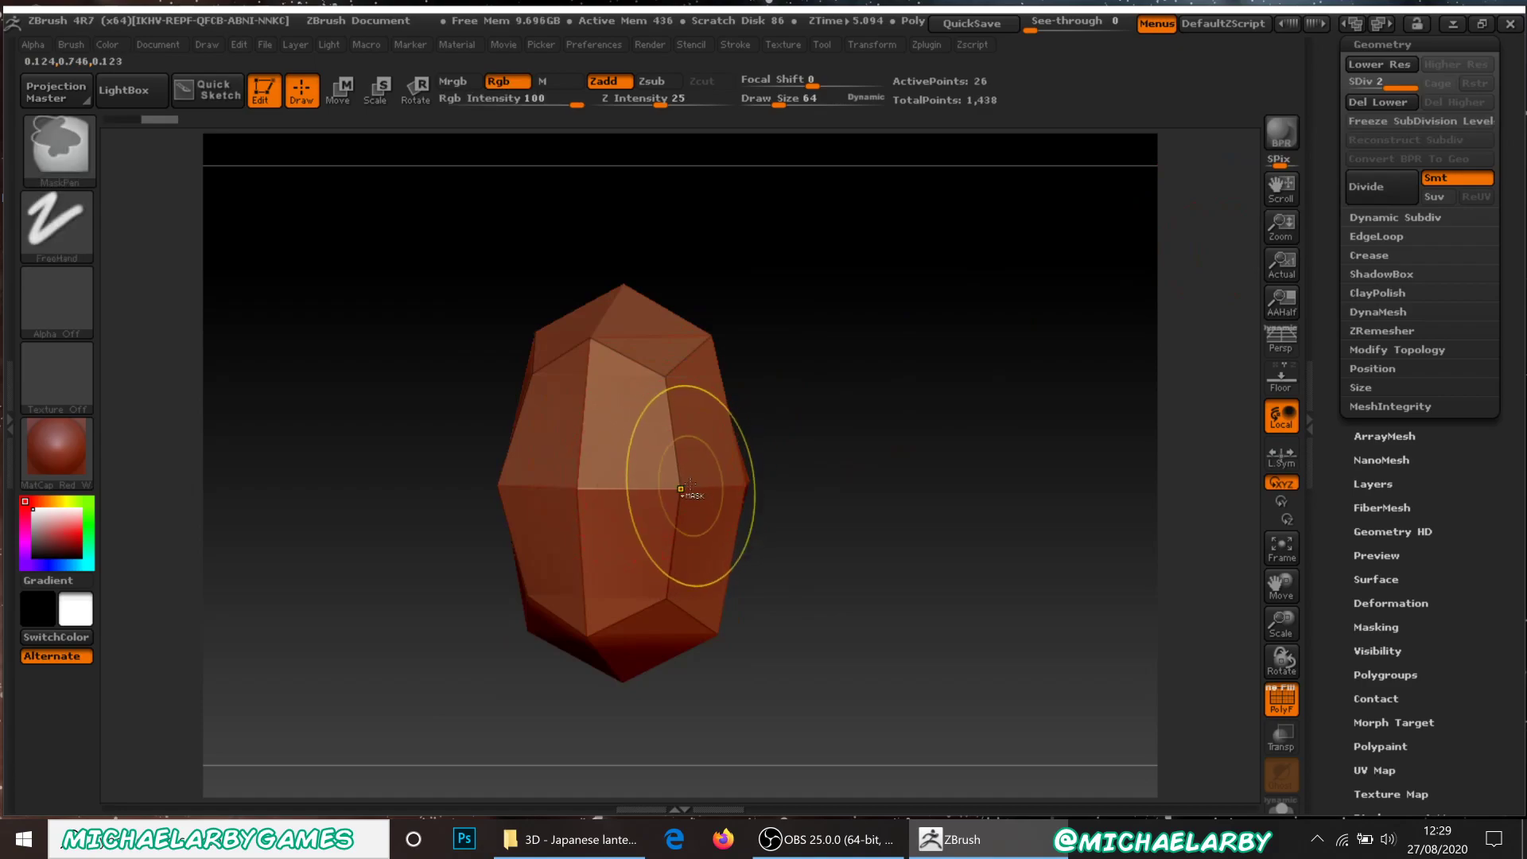
{"action": "key", "text": "ctrl+z"}
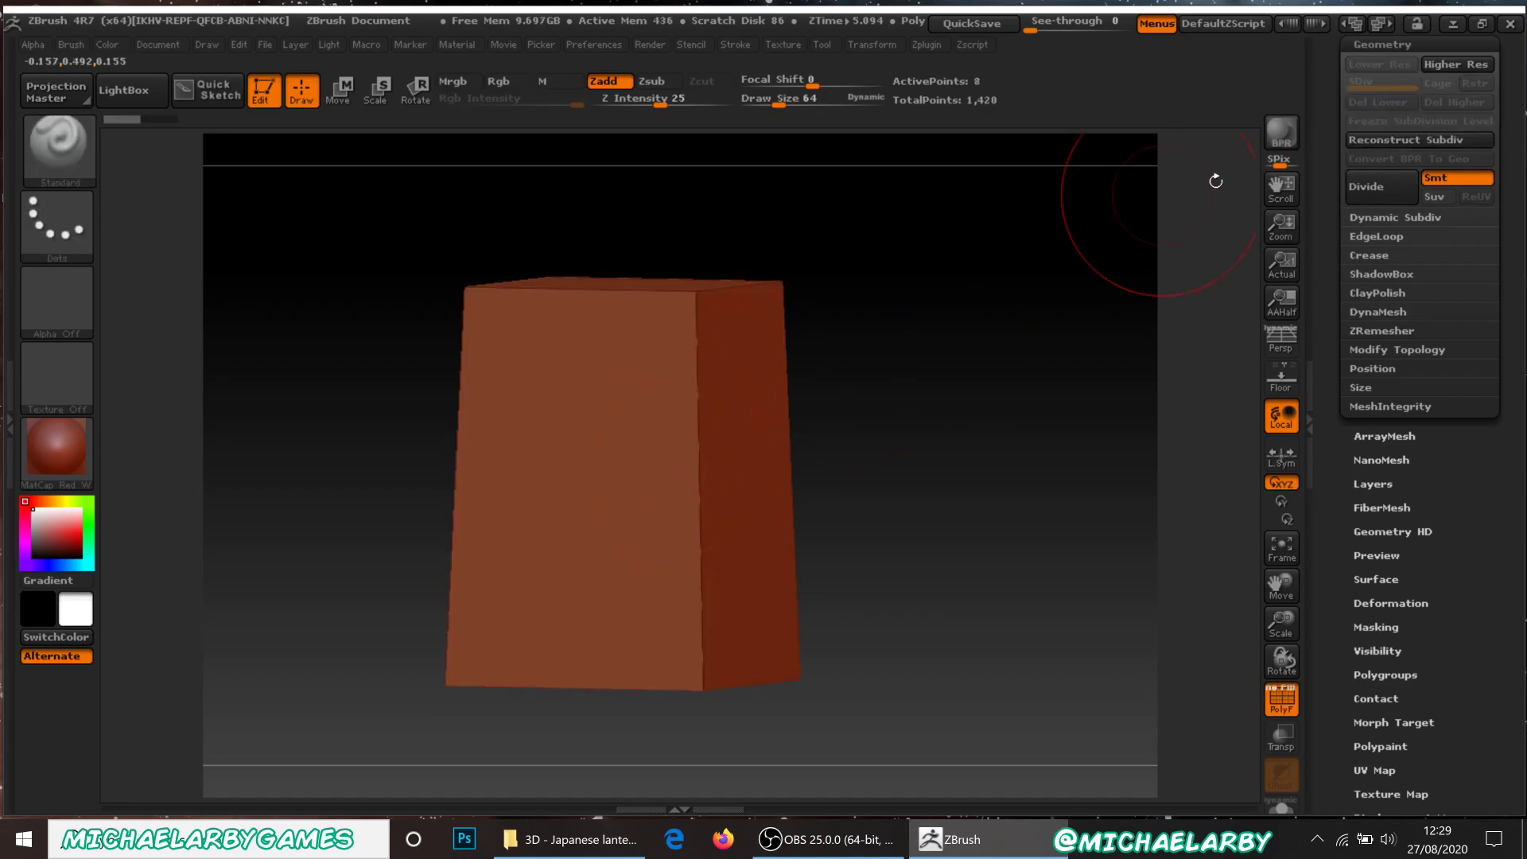
Turn off the Smt modifier and divide the pedestal base up to subdivision level 8.
{"action": "left_click", "coordinate": [1445, 178]}
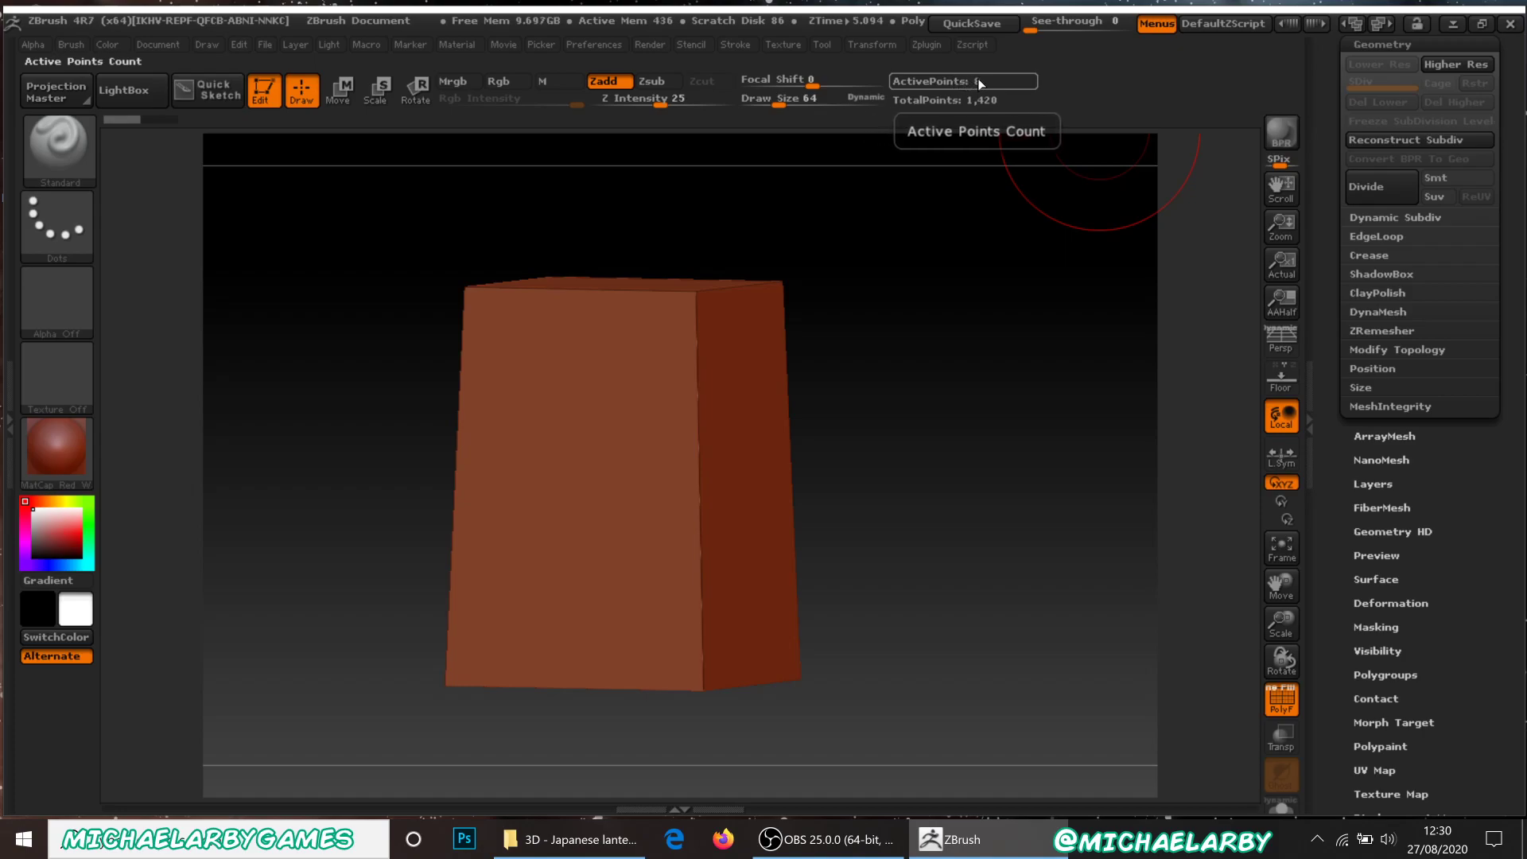
{"action": "double_click", "coordinate": [1382, 185]}
{"action": "left_click", "coordinate": [1382, 184]}
{"action": "left_click", "coordinate": [1383, 185]}
{"action": "left_click", "coordinate": [1383, 185]}
{"action": "left_click", "coordinate": [1383, 185]}
{"action": "left_click", "coordinate": [1382, 185]}
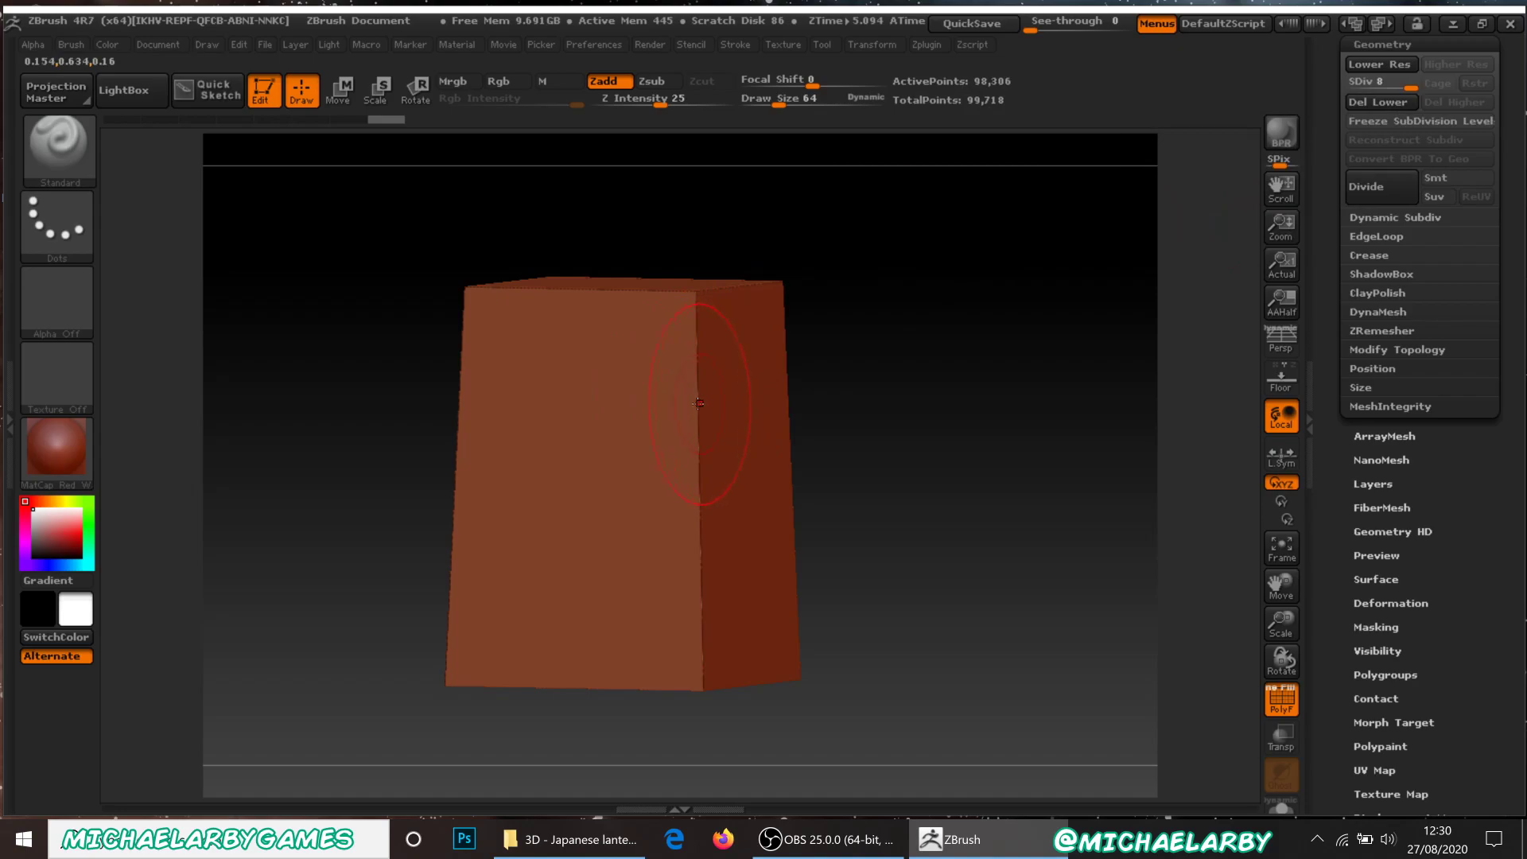
Set the Standard brush to Z Intensity 11 and Draw Size 21, and sculpt a curling test stroke on the base's front face.
{"action": "mouse_move", "coordinate": [1009, 420]}
{"action": "left_mouse_down"}
{"action": "mouse_move", "coordinate": [946, 422]}
{"action": "mouse_move", "coordinate": [1004, 407]}
{"action": "left_mouse_up"}
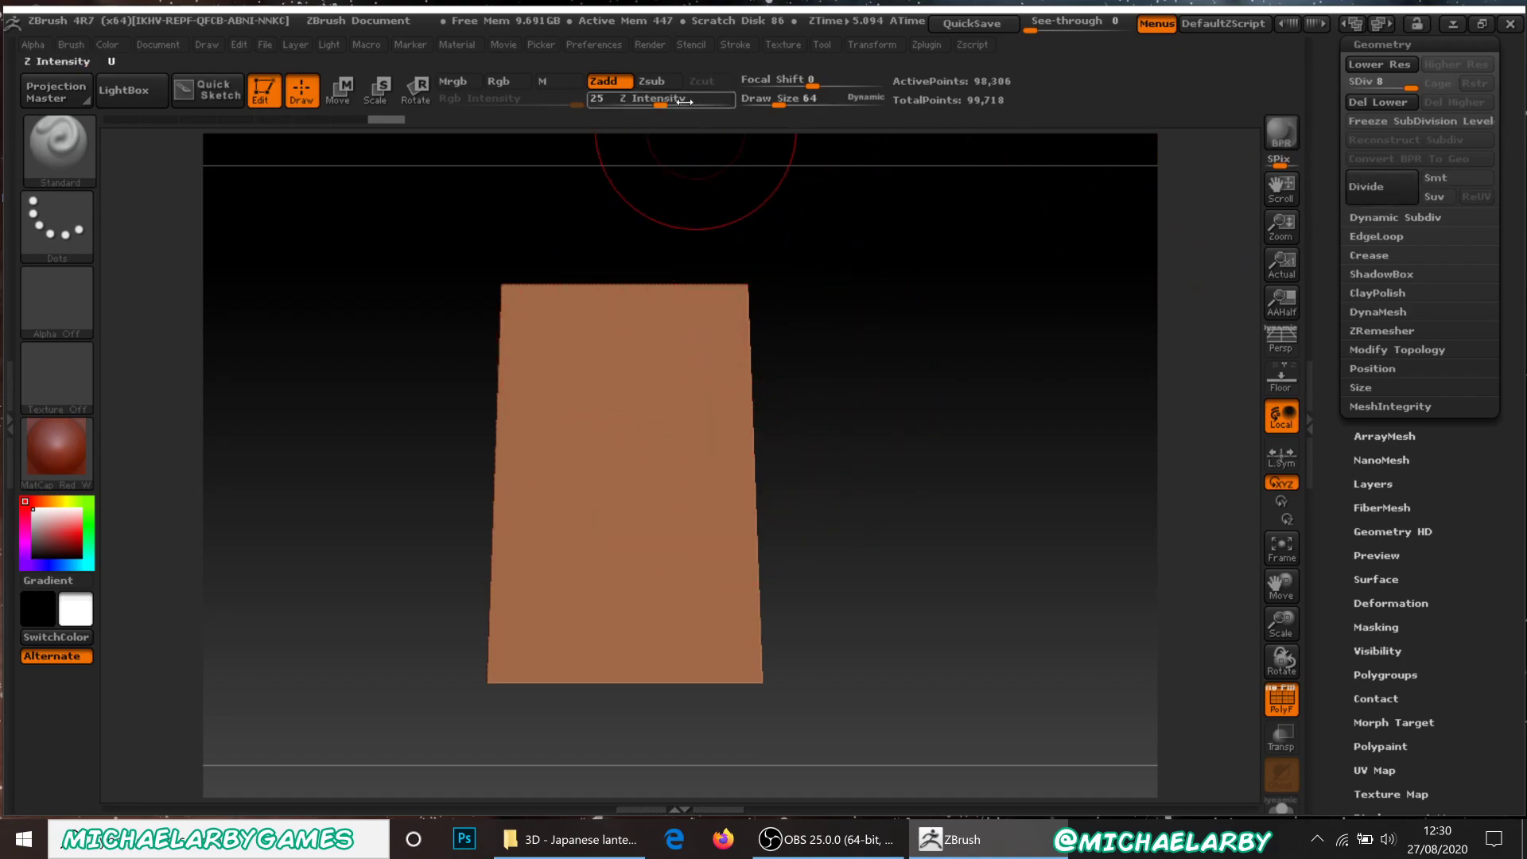
{"action": "left_click_drag", "start_coordinate": [662, 104], "coordinate": [641, 104]}
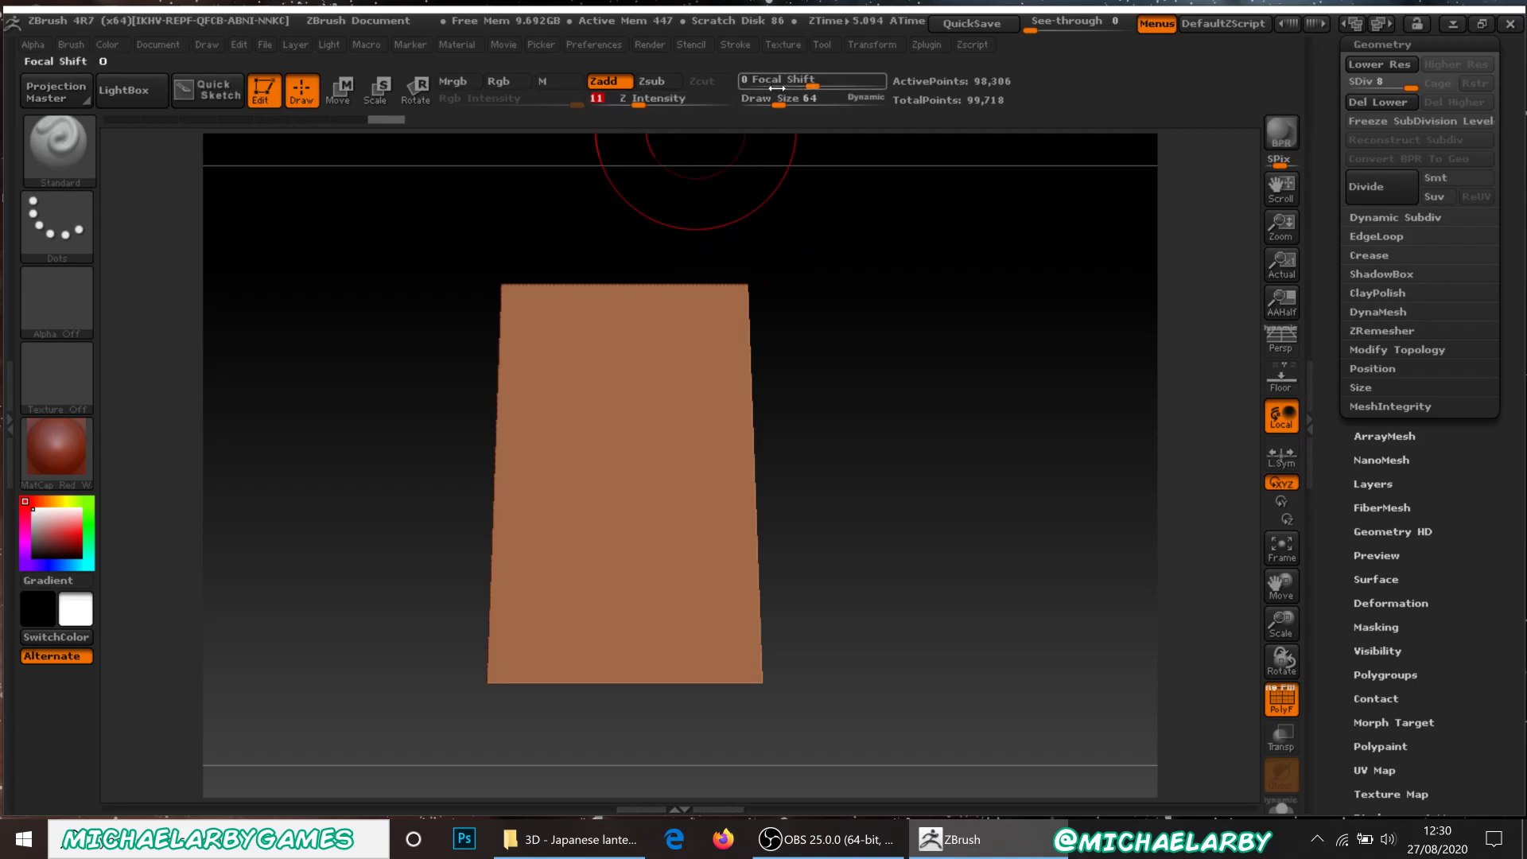
{"action": "left_click_drag", "start_coordinate": [772, 99], "coordinate": [763, 98]}
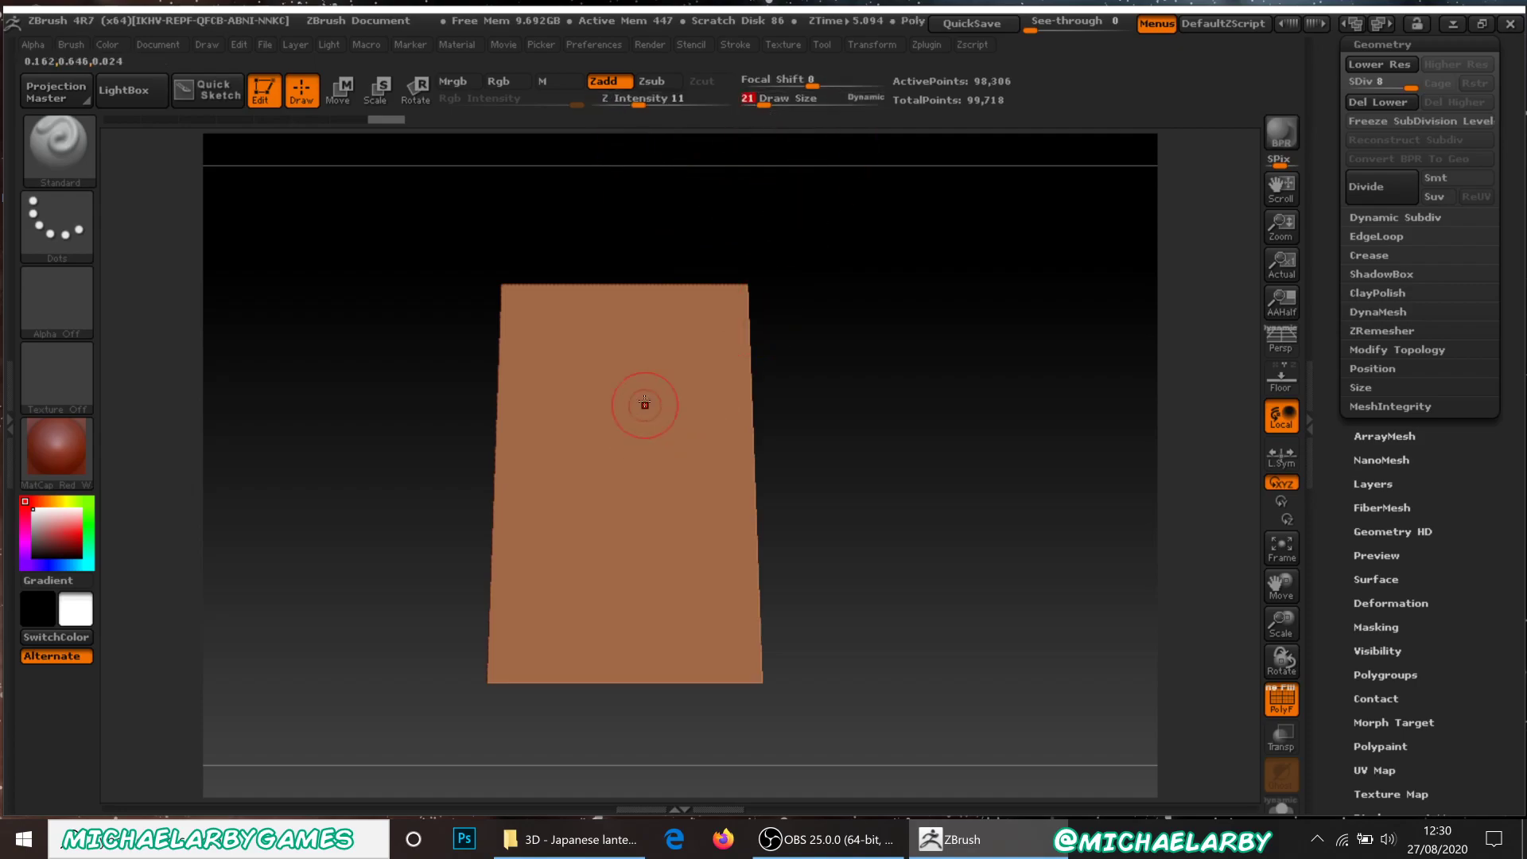
{"action": "mouse_move", "coordinate": [651, 375]}
{"action": "left_mouse_down"}
{"action": "mouse_move", "coordinate": [684, 549]}
{"action": "mouse_move", "coordinate": [577, 577]}
{"action": "left_mouse_up"}
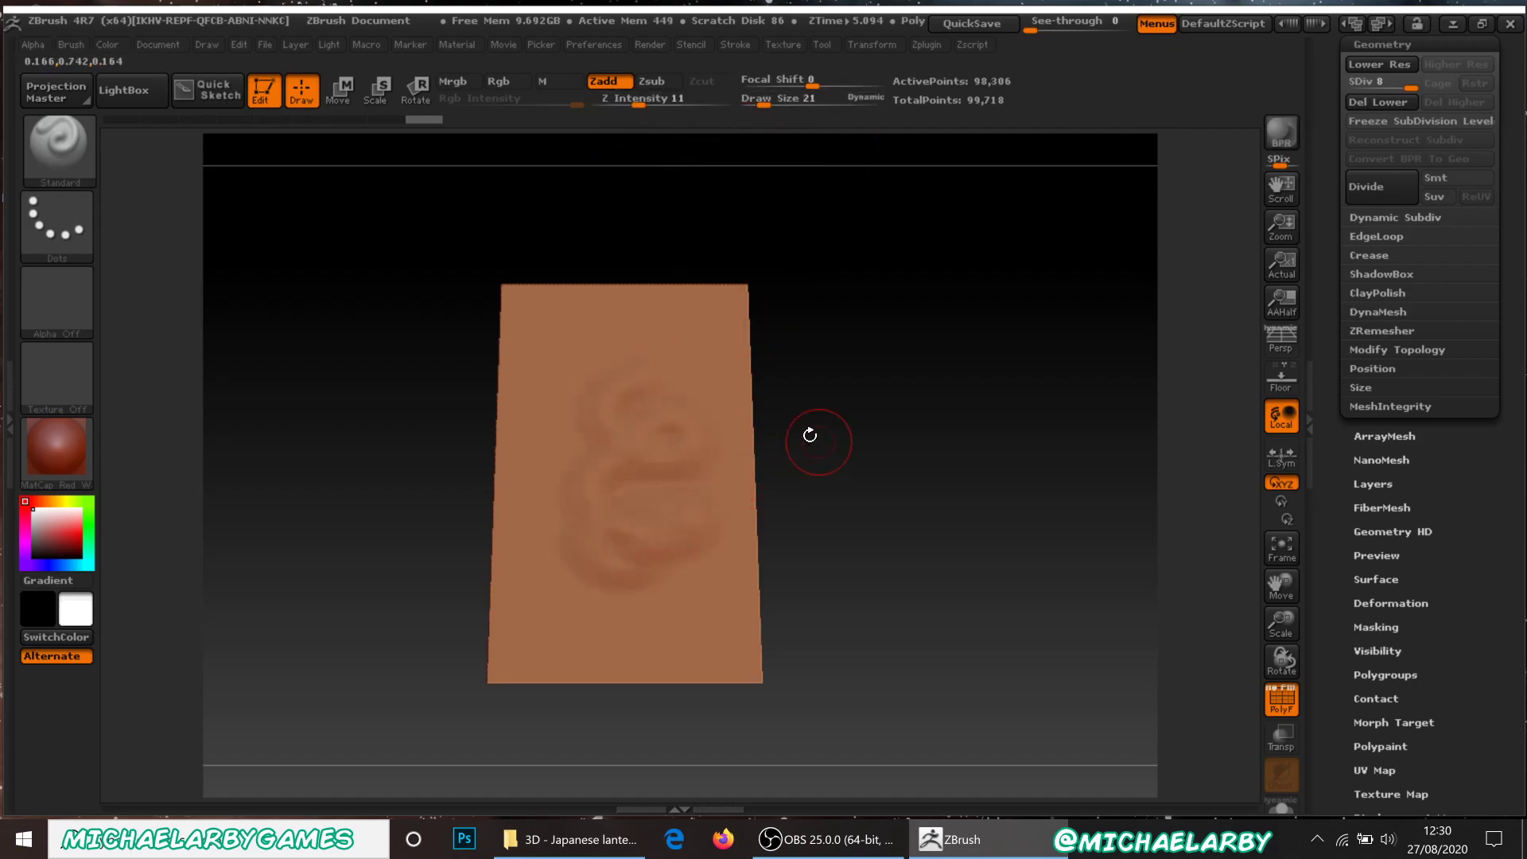
Try a stroke with Z Intensity 49 down the base's front face, and undo all the test strokes on it.
{"action": "mouse_move", "coordinate": [882, 469]}
{"action": "left_mouse_down"}
{"action": "mouse_move", "coordinate": [859, 465]}
{"action": "mouse_move", "coordinate": [881, 468]}
{"action": "mouse_move", "coordinate": [859, 462]}
{"action": "mouse_move", "coordinate": [876, 446]}
{"action": "left_mouse_up"}
{"action": "left_click_drag", "start_coordinate": [664, 101], "coordinate": [689, 106]}
{"action": "mouse_move", "coordinate": [637, 358]}
{"action": "left_mouse_down"}
{"action": "mouse_move", "coordinate": [660, 429]}
{"action": "mouse_move", "coordinate": [628, 513]}
{"action": "left_mouse_up"}
{"action": "mouse_move", "coordinate": [842, 460]}
{"action": "left_mouse_down"}
{"action": "mouse_move", "coordinate": [902, 483]}
{"action": "mouse_move", "coordinate": [947, 477]}
{"action": "mouse_move", "coordinate": [891, 481]}
{"action": "mouse_move", "coordinate": [972, 480]}
{"action": "left_mouse_up"}
{"action": "key", "text": "ctrl+z"}
{"action": "key", "text": "ctrl+z"}
{"action": "key", "text": "ctrl+z"}
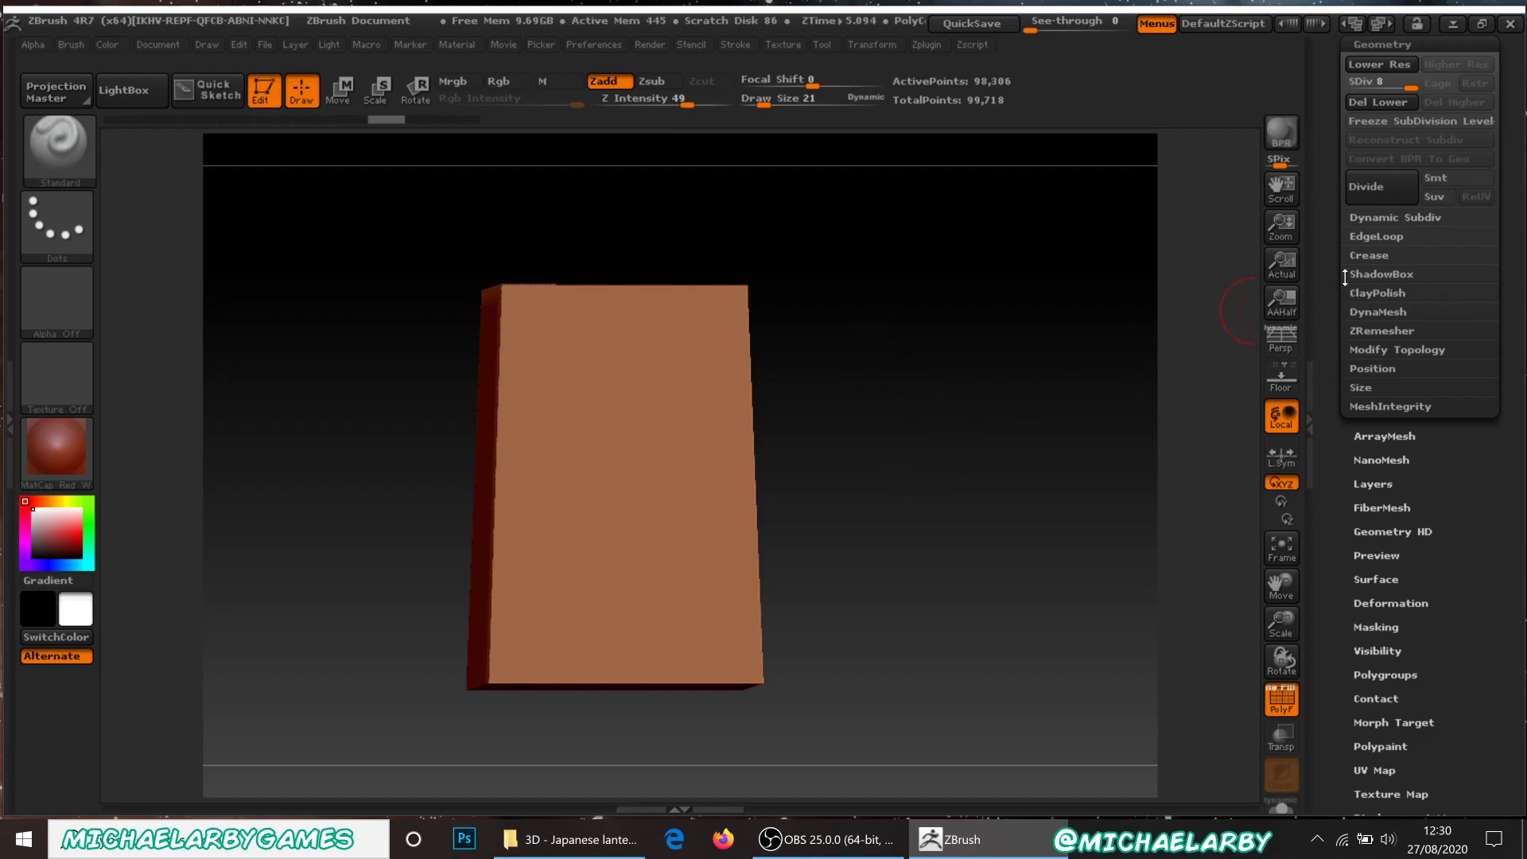
Save the tool as a ZTool file named "PM3D_lantern hipoly" in the Japanese lantern folder.
{"action": "scroll", "coordinate": [1349, 228], "scroll_direction": "up", "scroll_amount": 5}
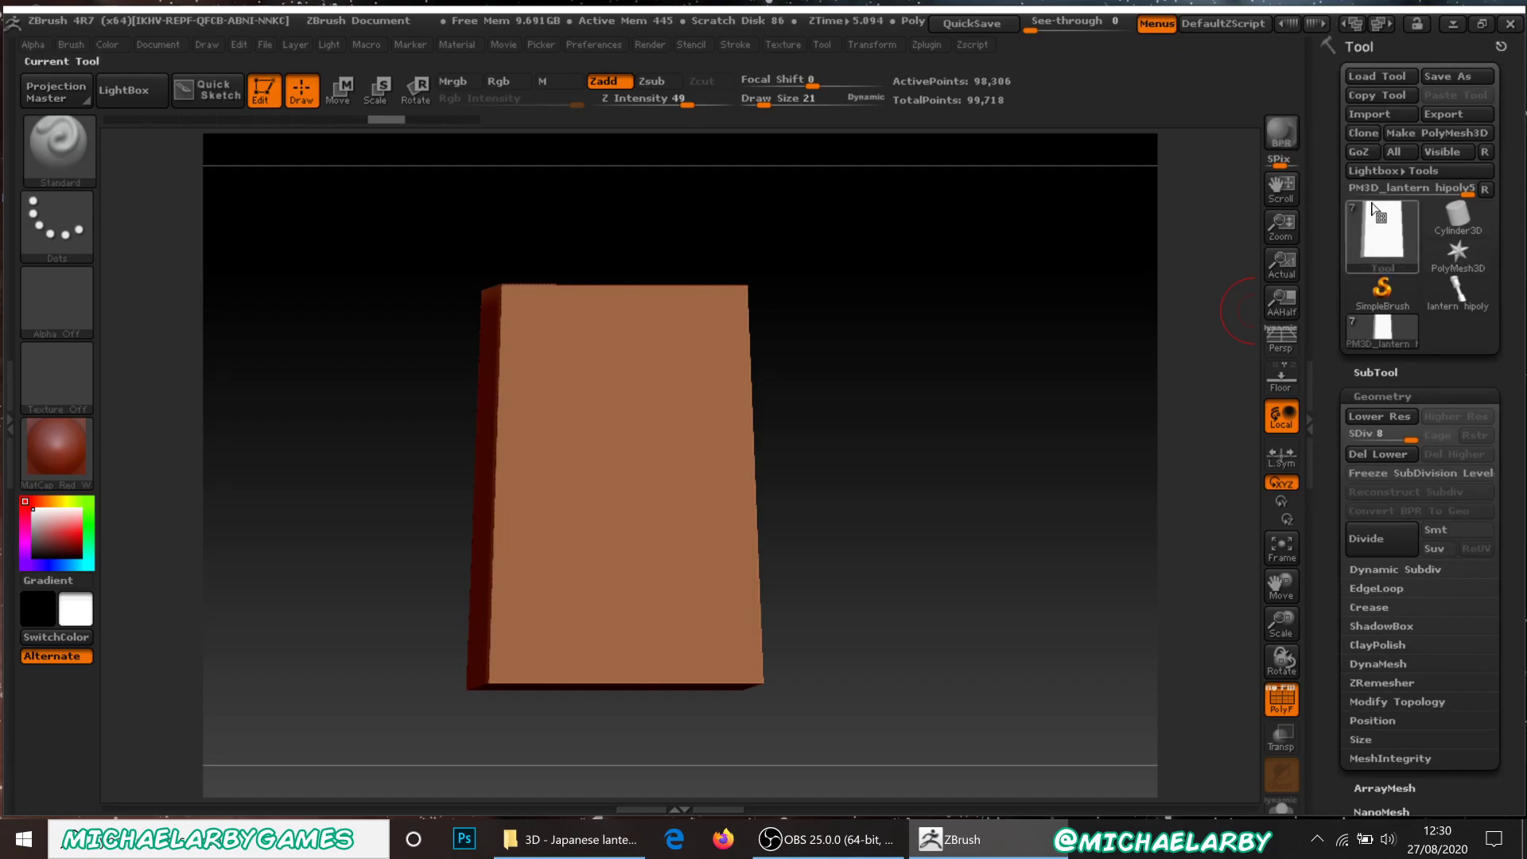
{"action": "left_click", "coordinate": [1439, 74]}
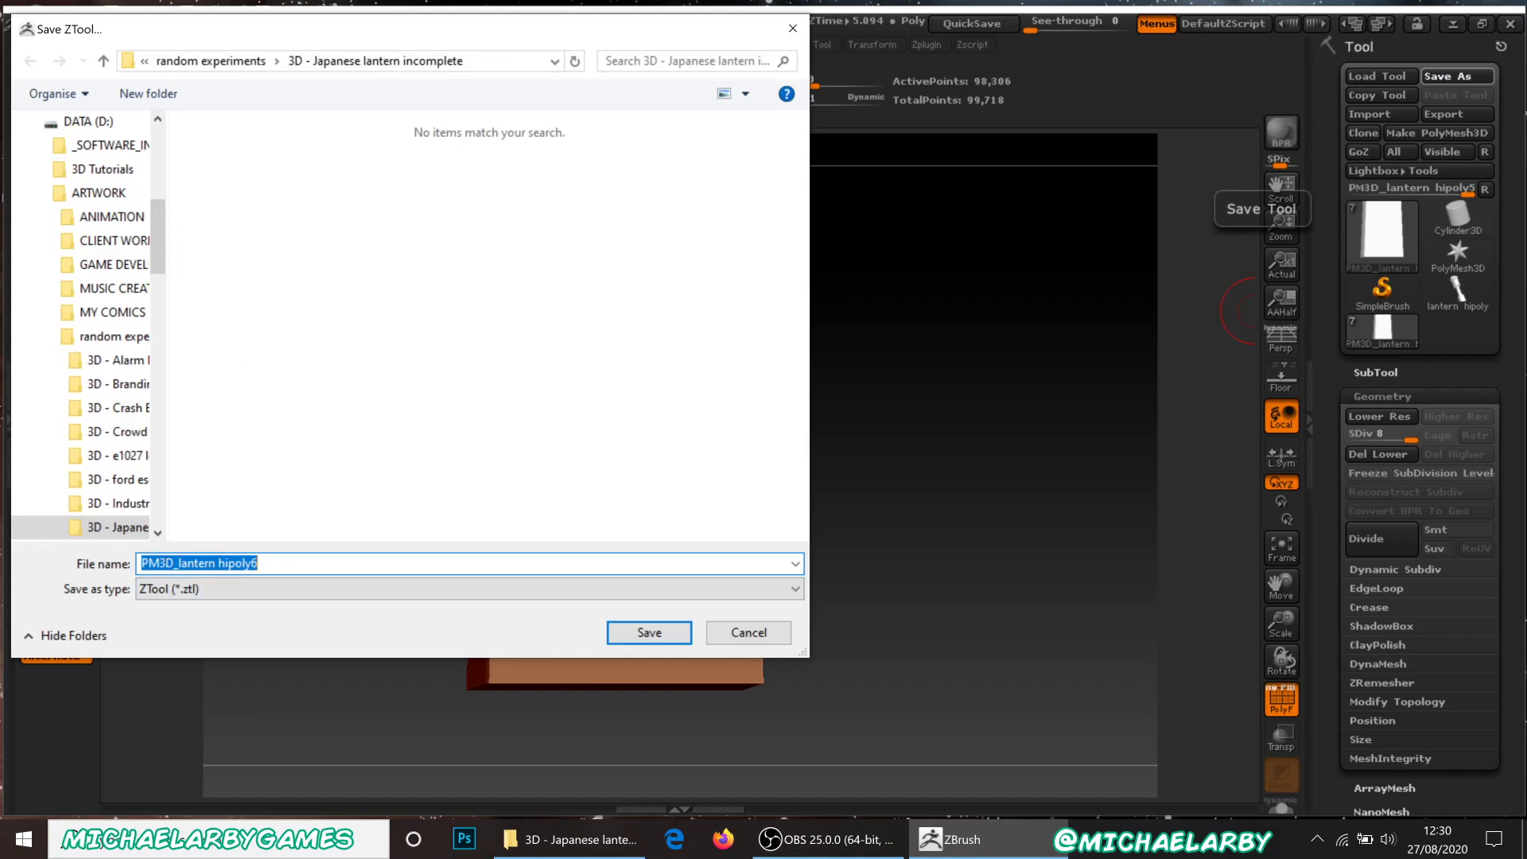
{"action": "left_click", "coordinate": [258, 563]}
{"action": "key", "text": "BackSpace"}
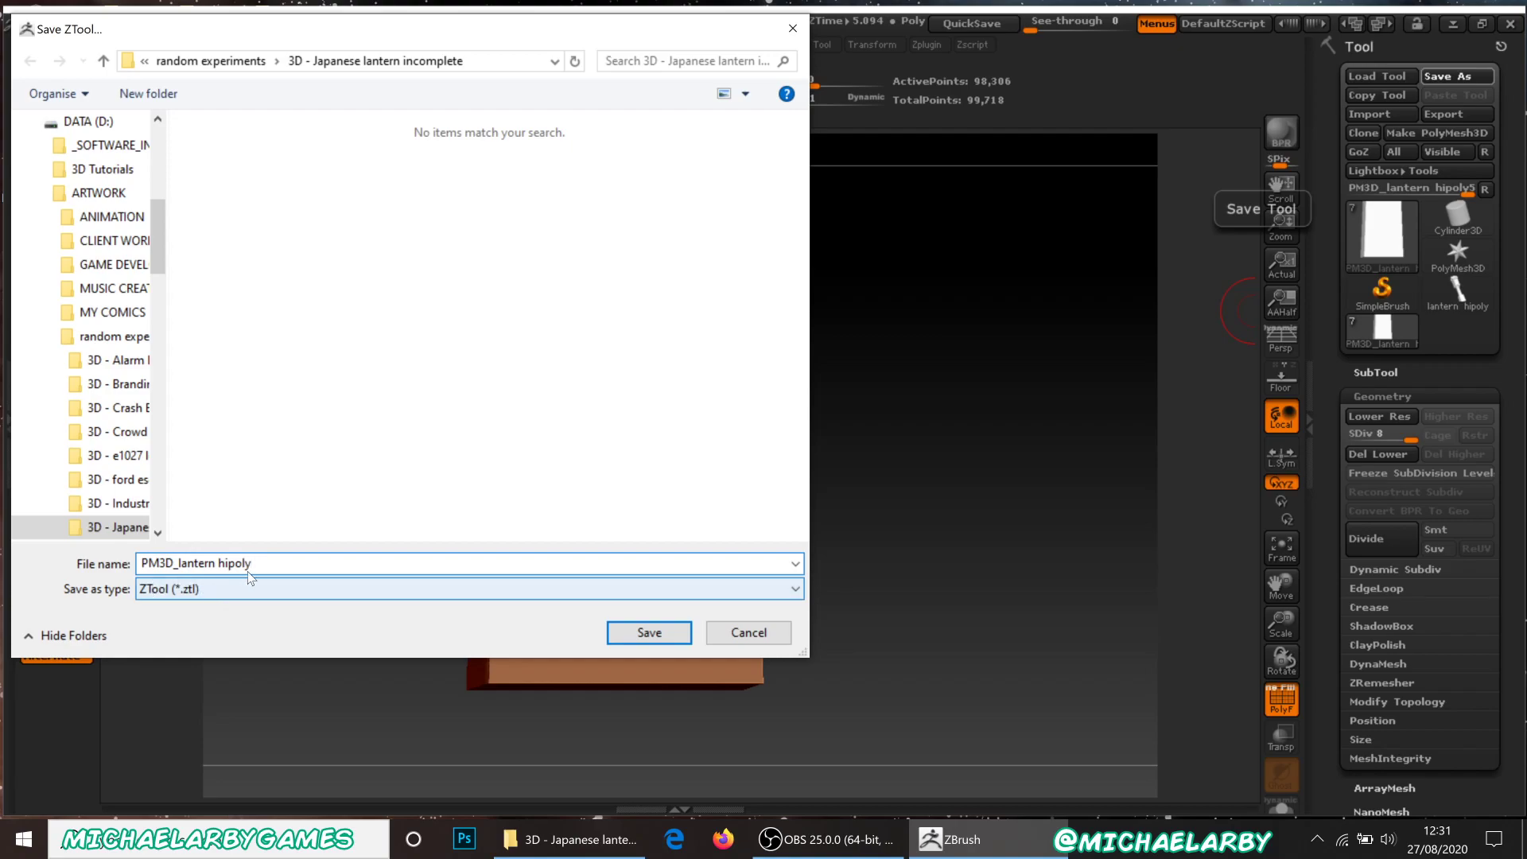
{"action": "left_click", "coordinate": [639, 630]}
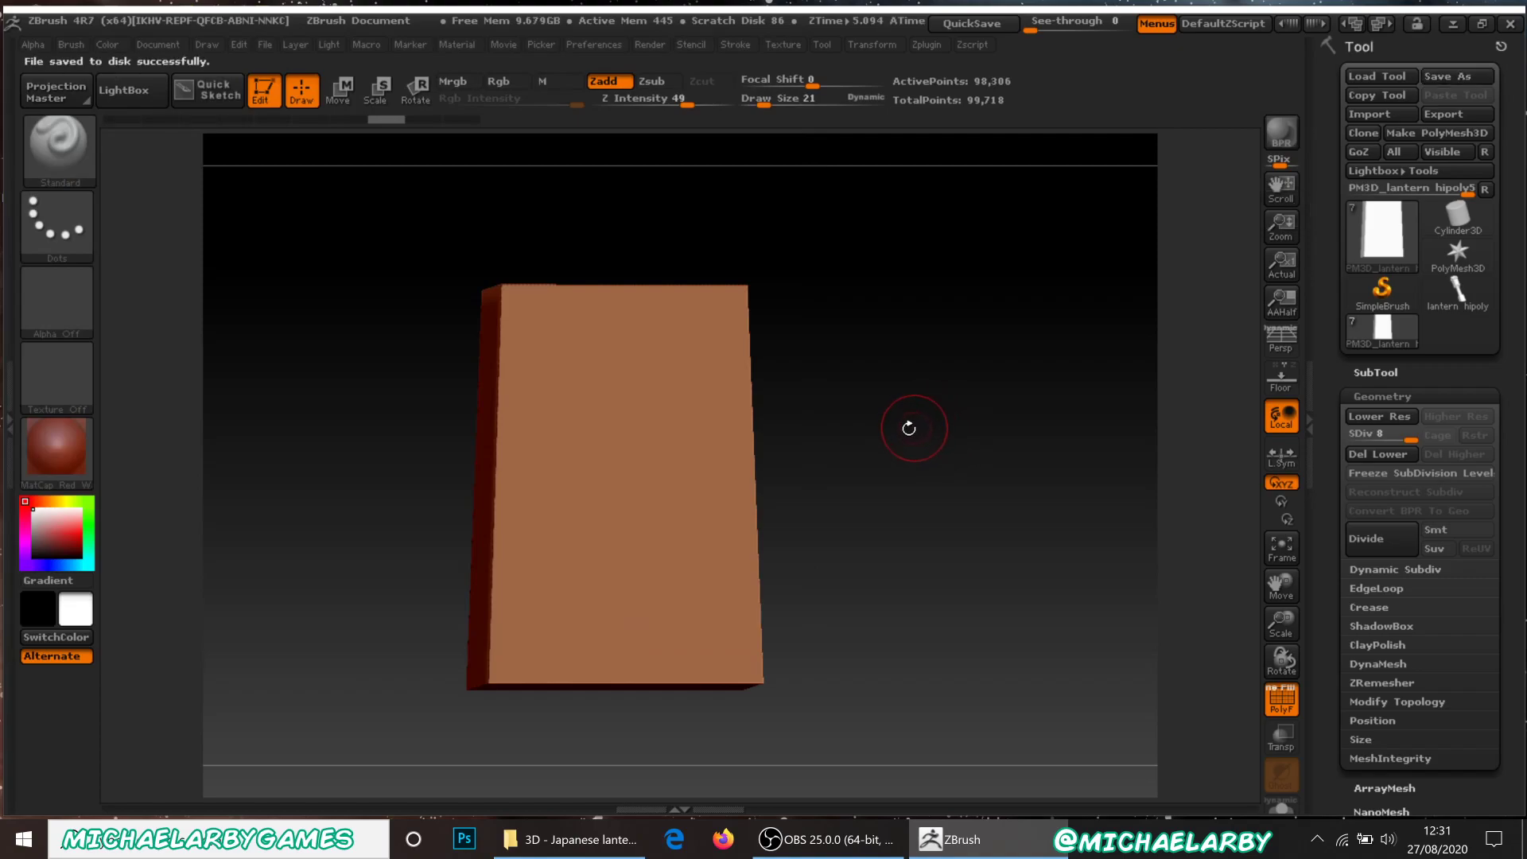
Switch to the ClayBuildup brush with the FreeHand stroke and keep its square BrushAlpha after checking the alpha choices.
{"action": "left_click_drag", "start_coordinate": [1327, 474], "coordinate": [1327, 415]}
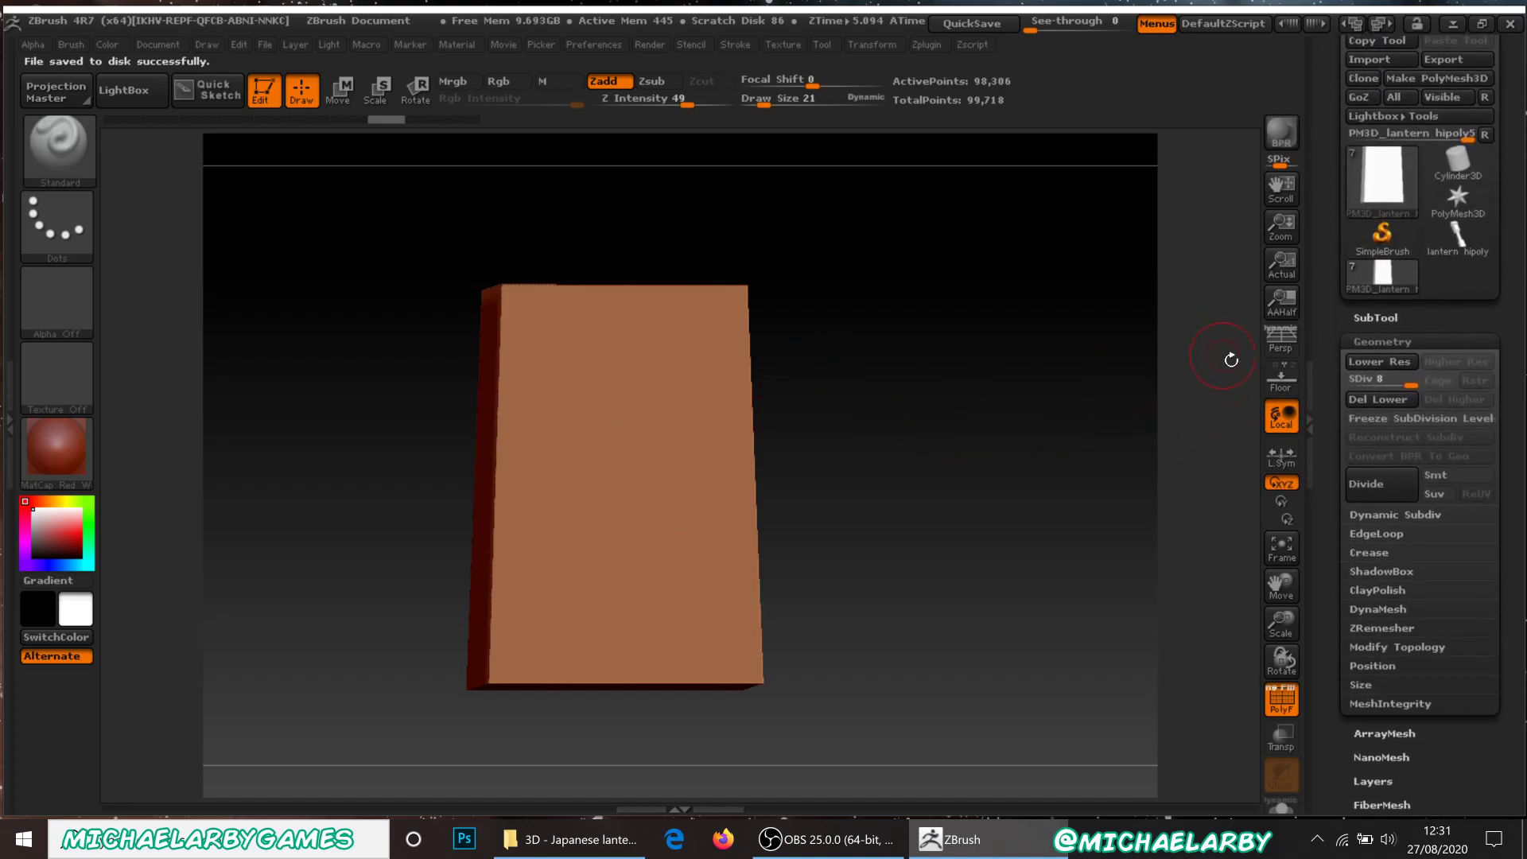
{"action": "mouse_move", "coordinate": [952, 430]}
{"action": "left_mouse_down"}
{"action": "mouse_move", "coordinate": [937, 450]}
{"action": "mouse_move", "coordinate": [934, 409]}
{"action": "left_mouse_up"}
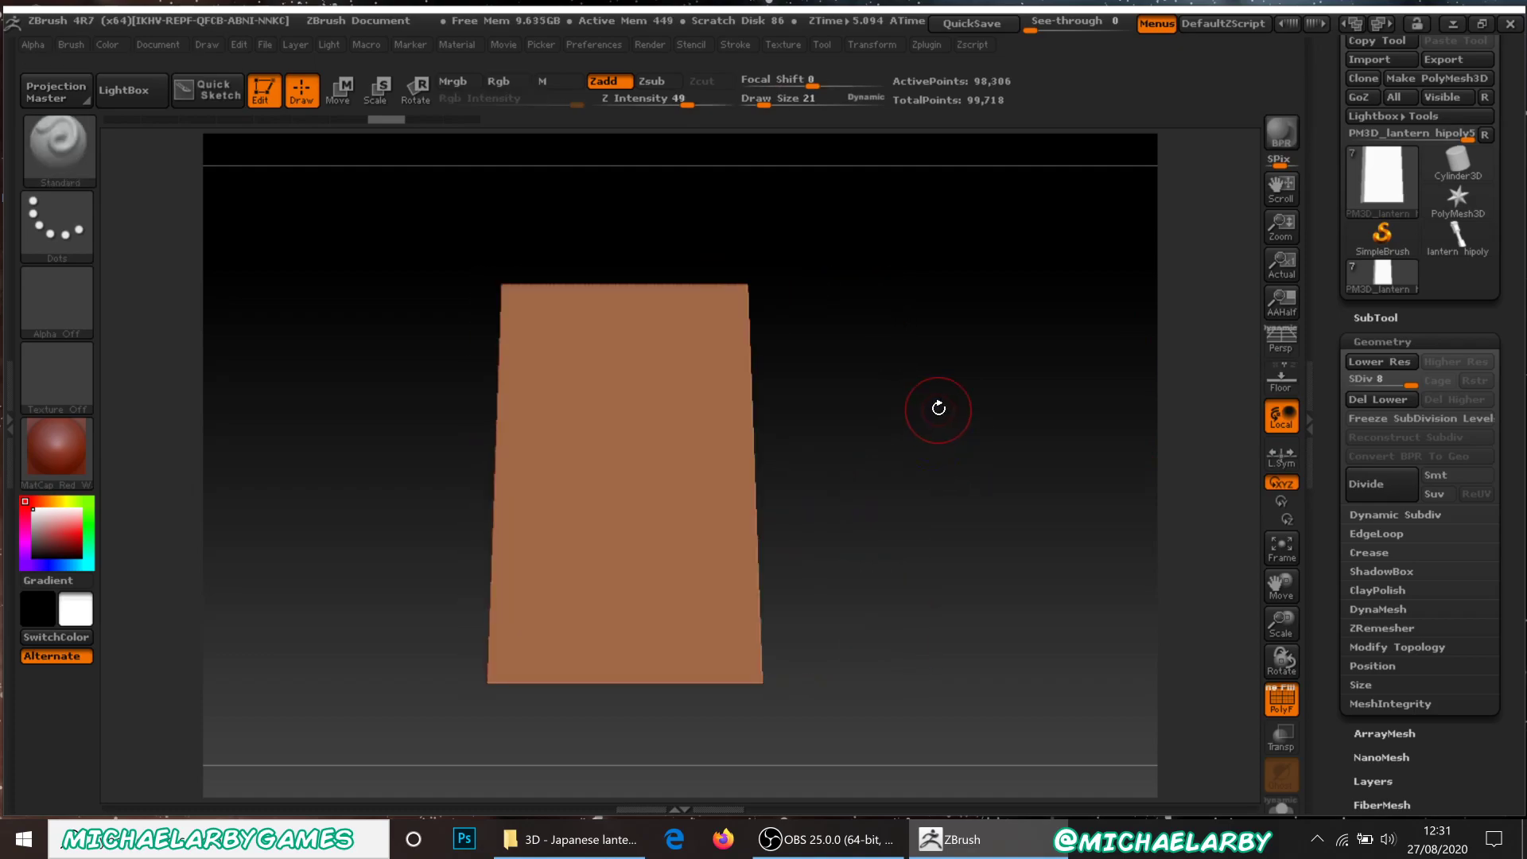
{"action": "left_click", "coordinate": [57, 152]}
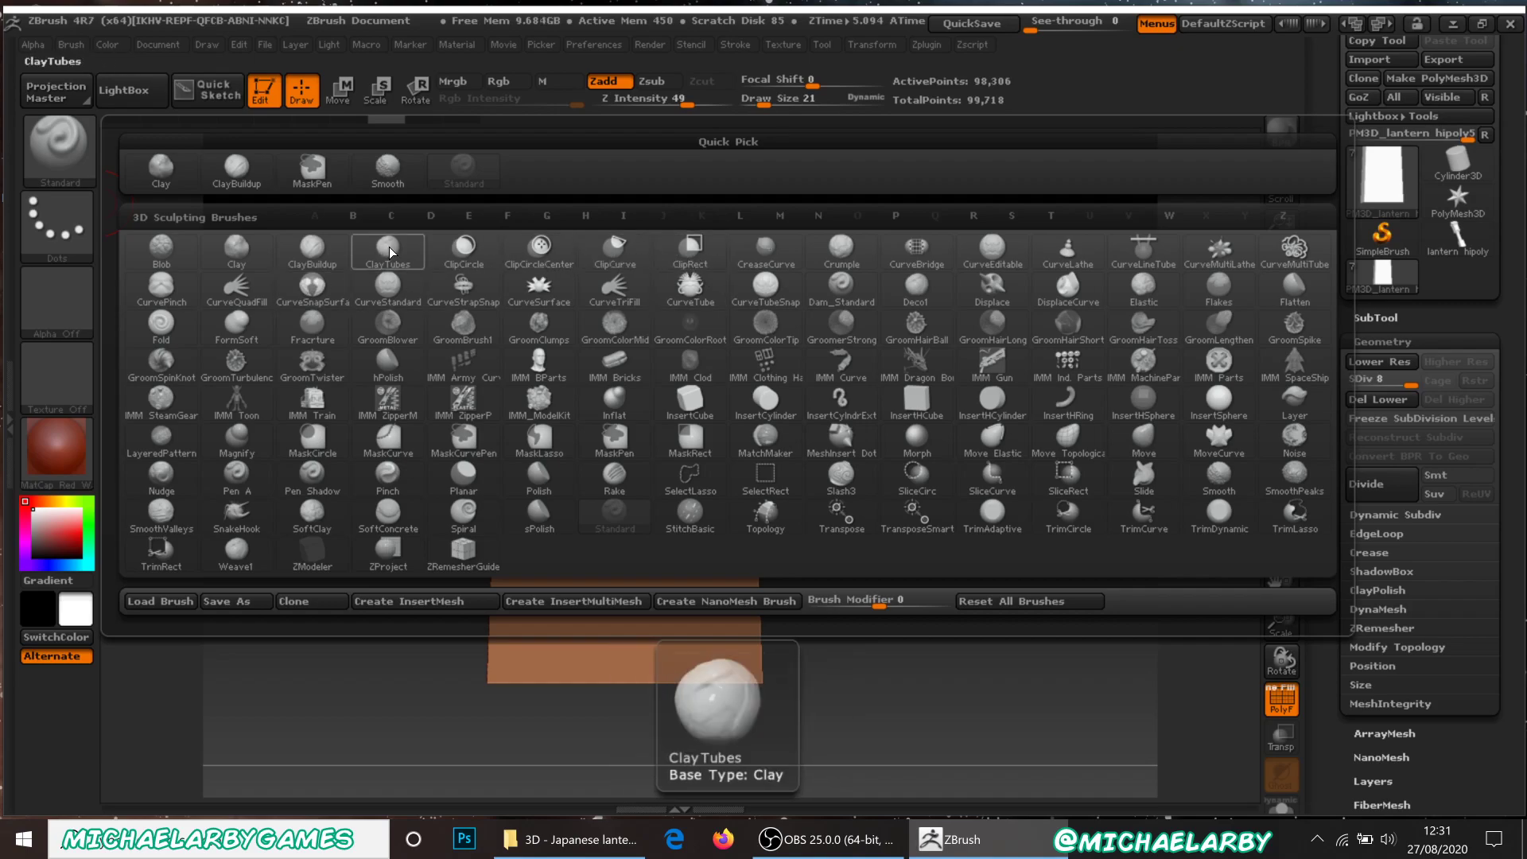
{"action": "left_click", "coordinate": [319, 249]}
{"action": "left_click_drag", "start_coordinate": [1008, 377], "coordinate": [967, 418]}
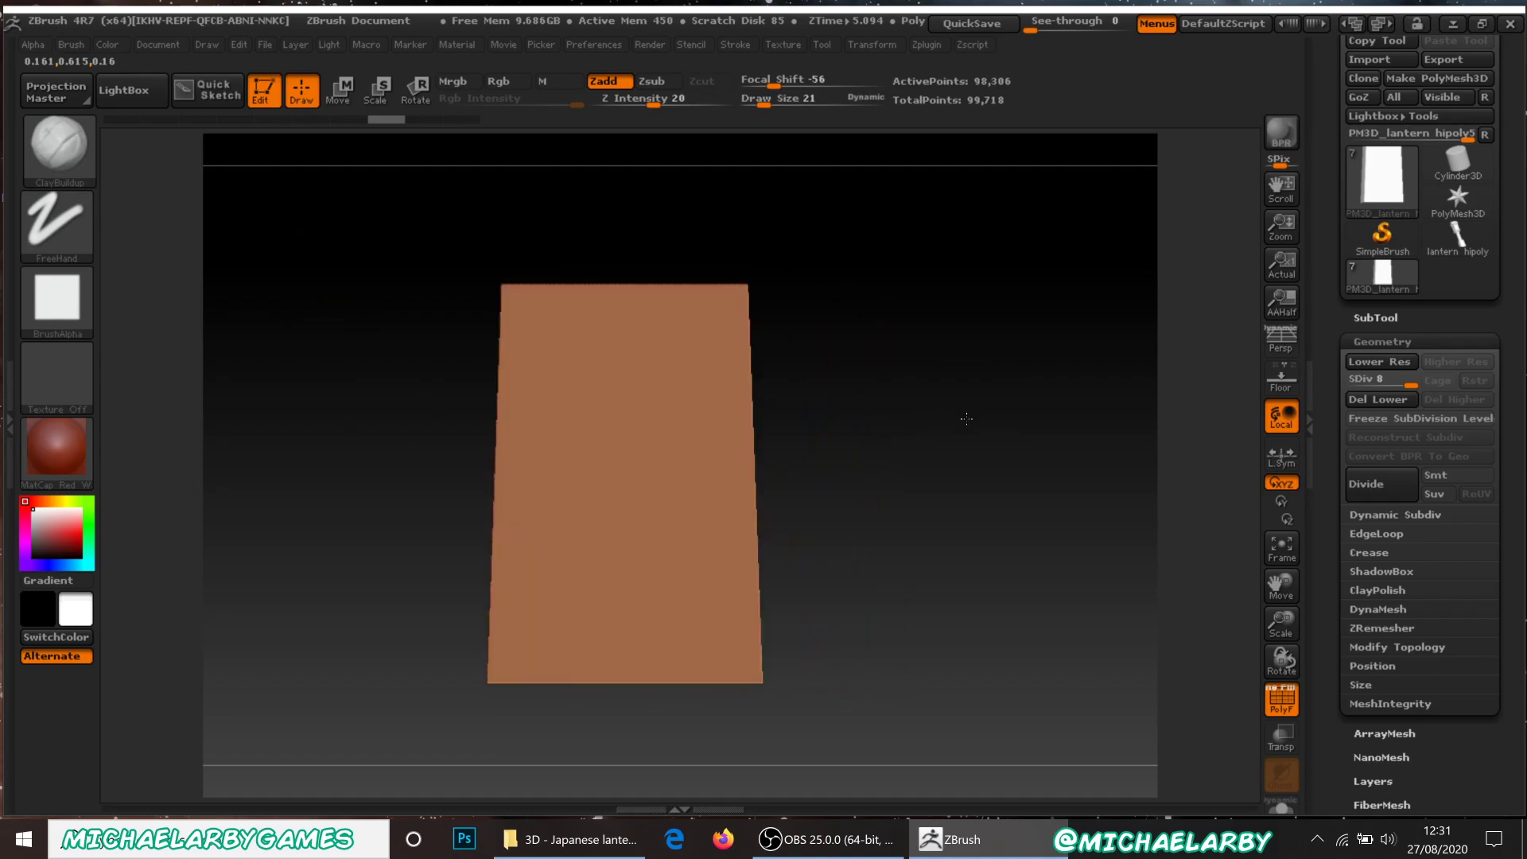
{"action": "left_click", "coordinate": [62, 306]}
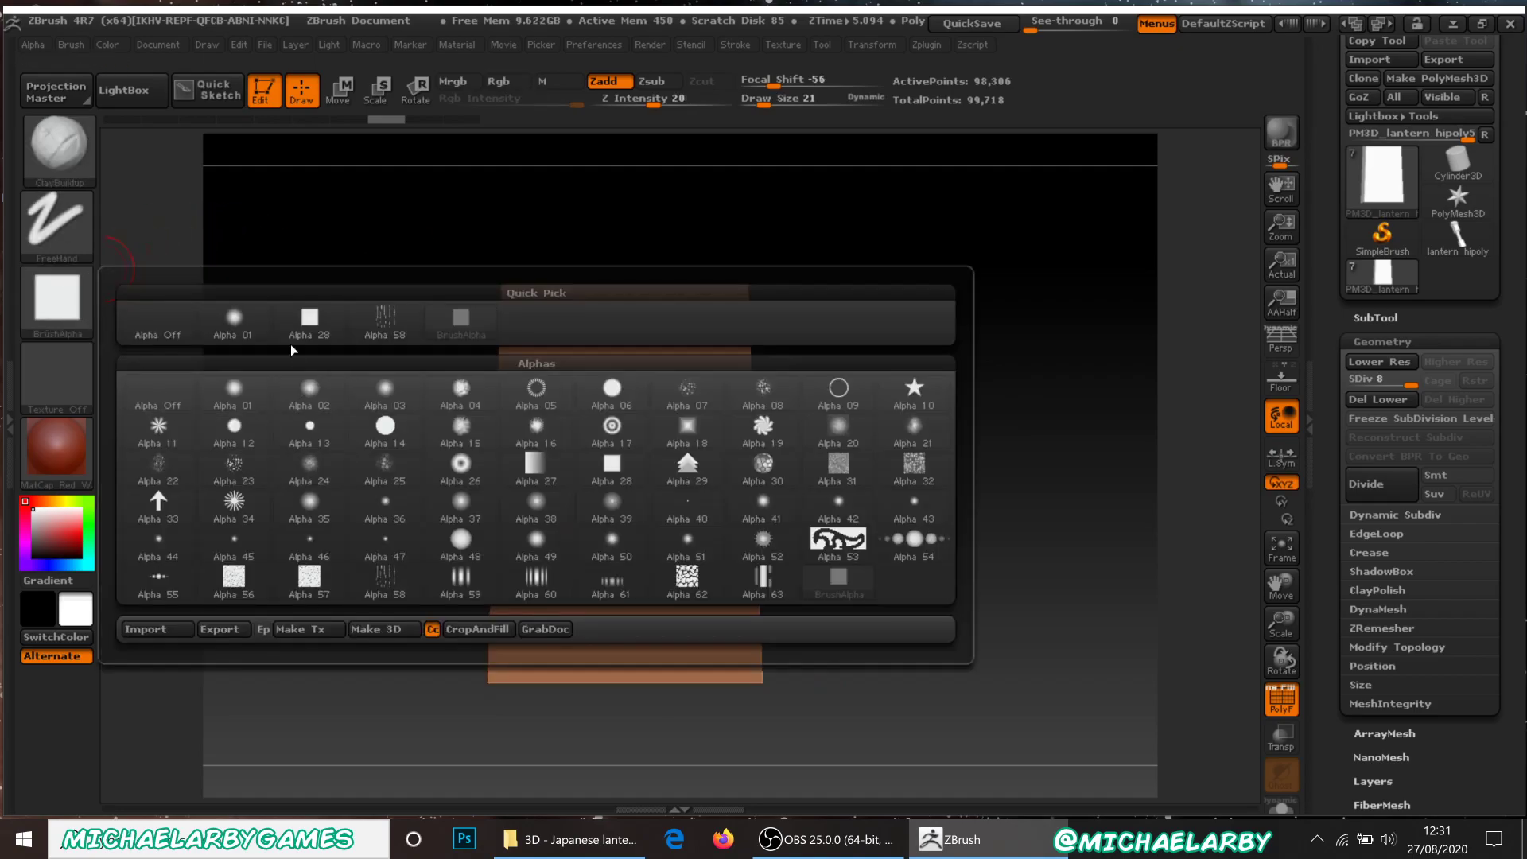
{"action": "mouse_move", "coordinate": [316, 328]}
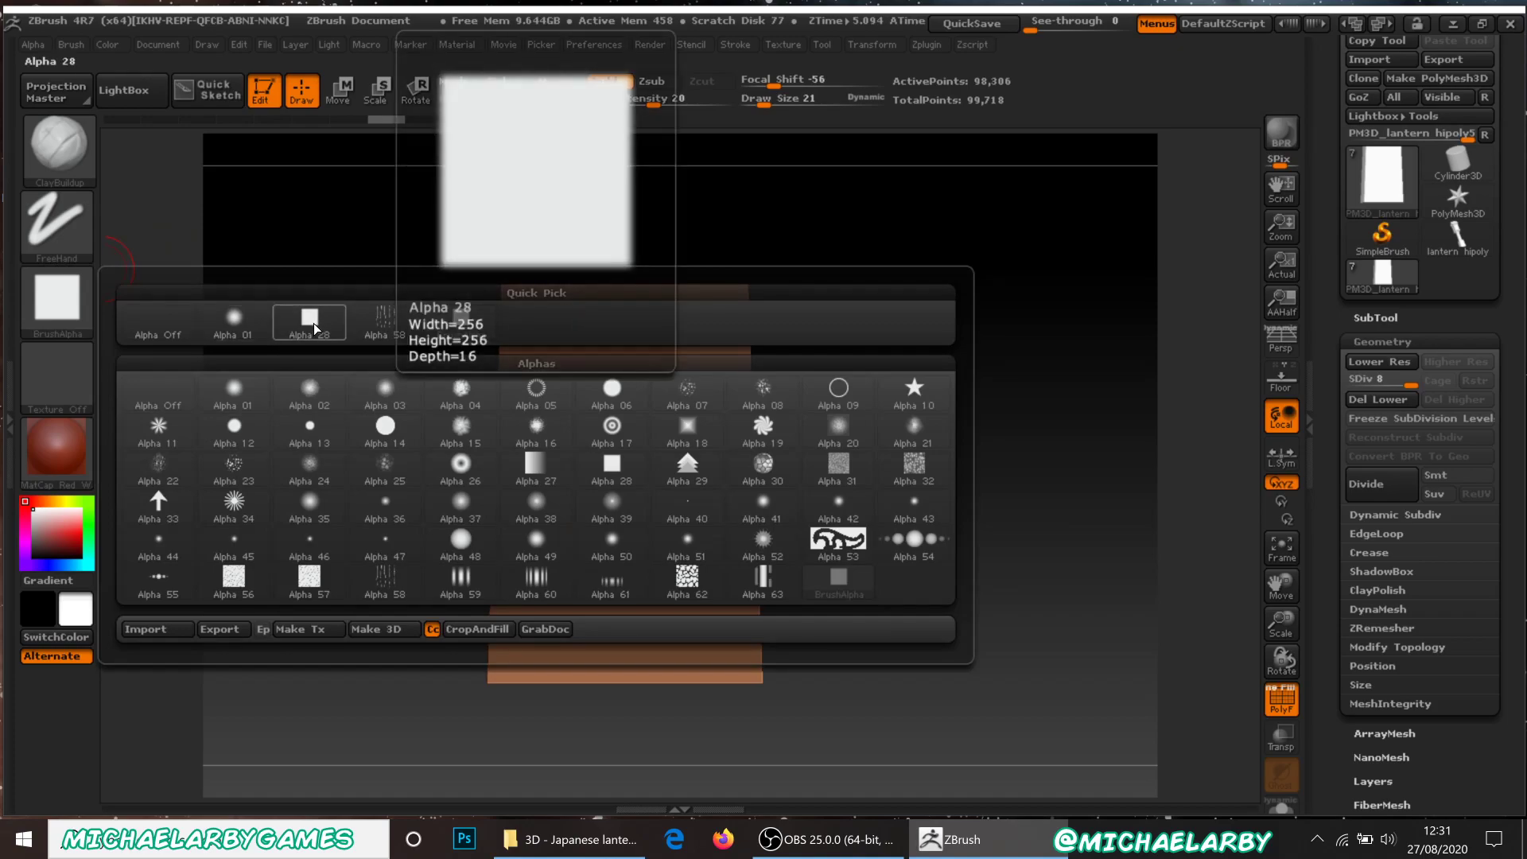
{"action": "mouse_move", "coordinate": [63, 301]}
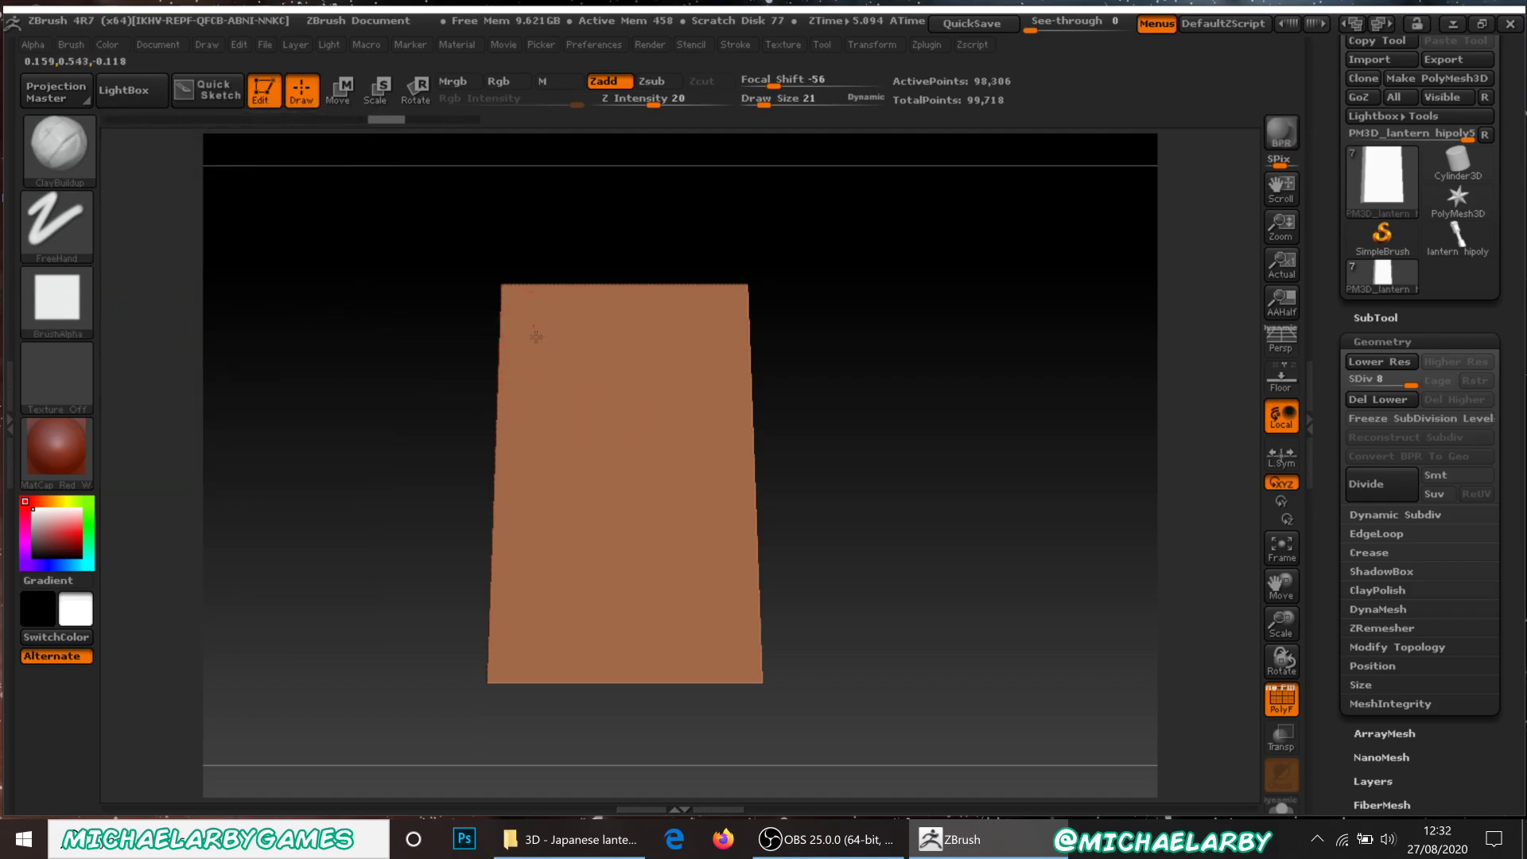
Try a vertical ClayBuildup stroke on the front face, undo it, and set Z Intensity to 4 and Draw Size to 62.
{"action": "left_click_drag", "start_coordinate": [535, 327], "coordinate": [533, 431]}
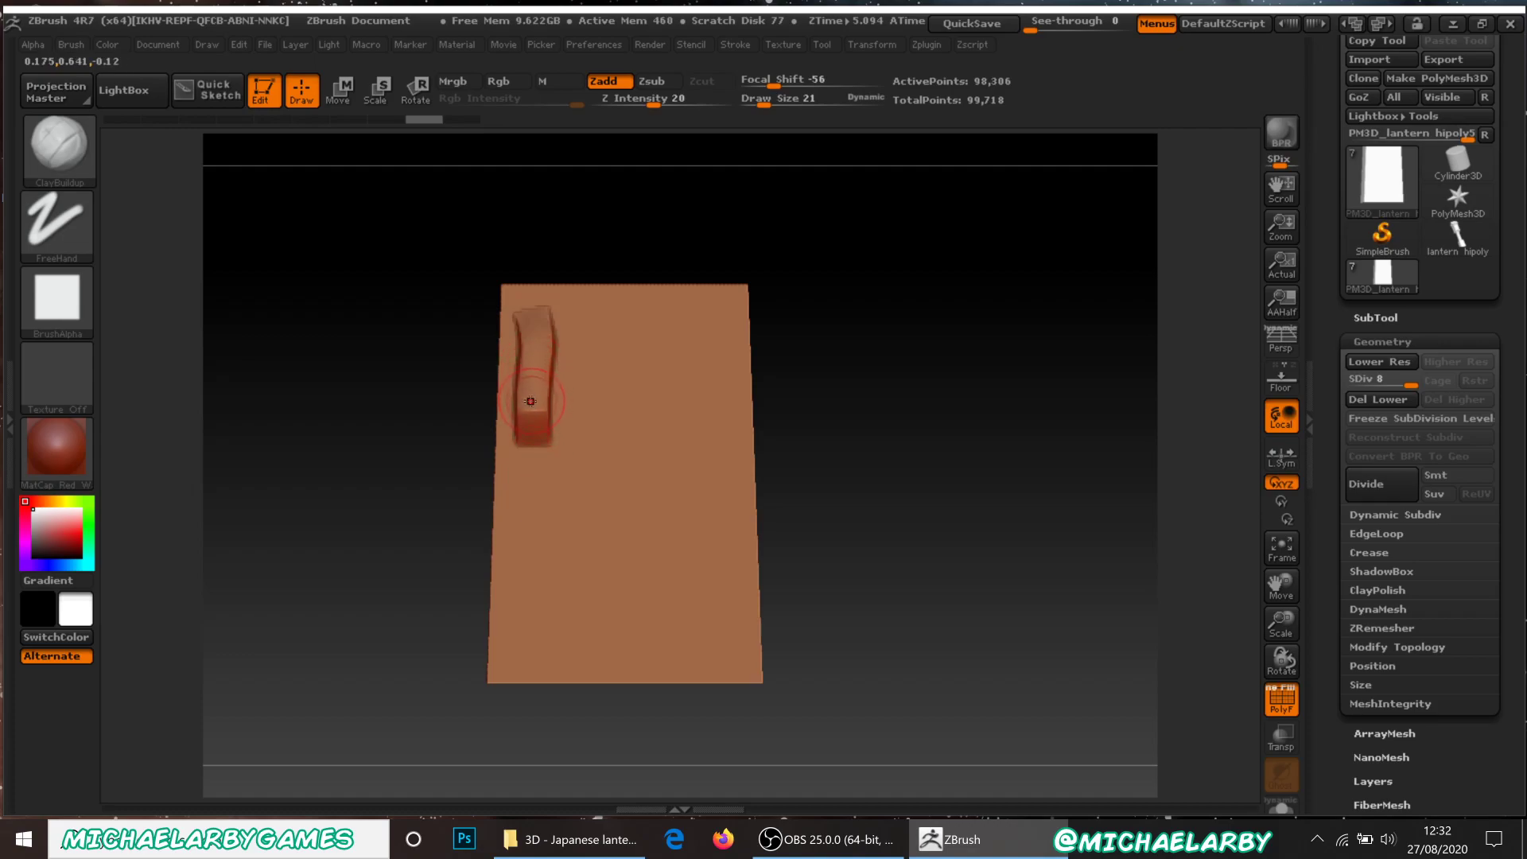
{"action": "key", "text": "ctrl+z"}
{"action": "left_click", "coordinate": [629, 101]}
{"action": "type", "text": "7"}
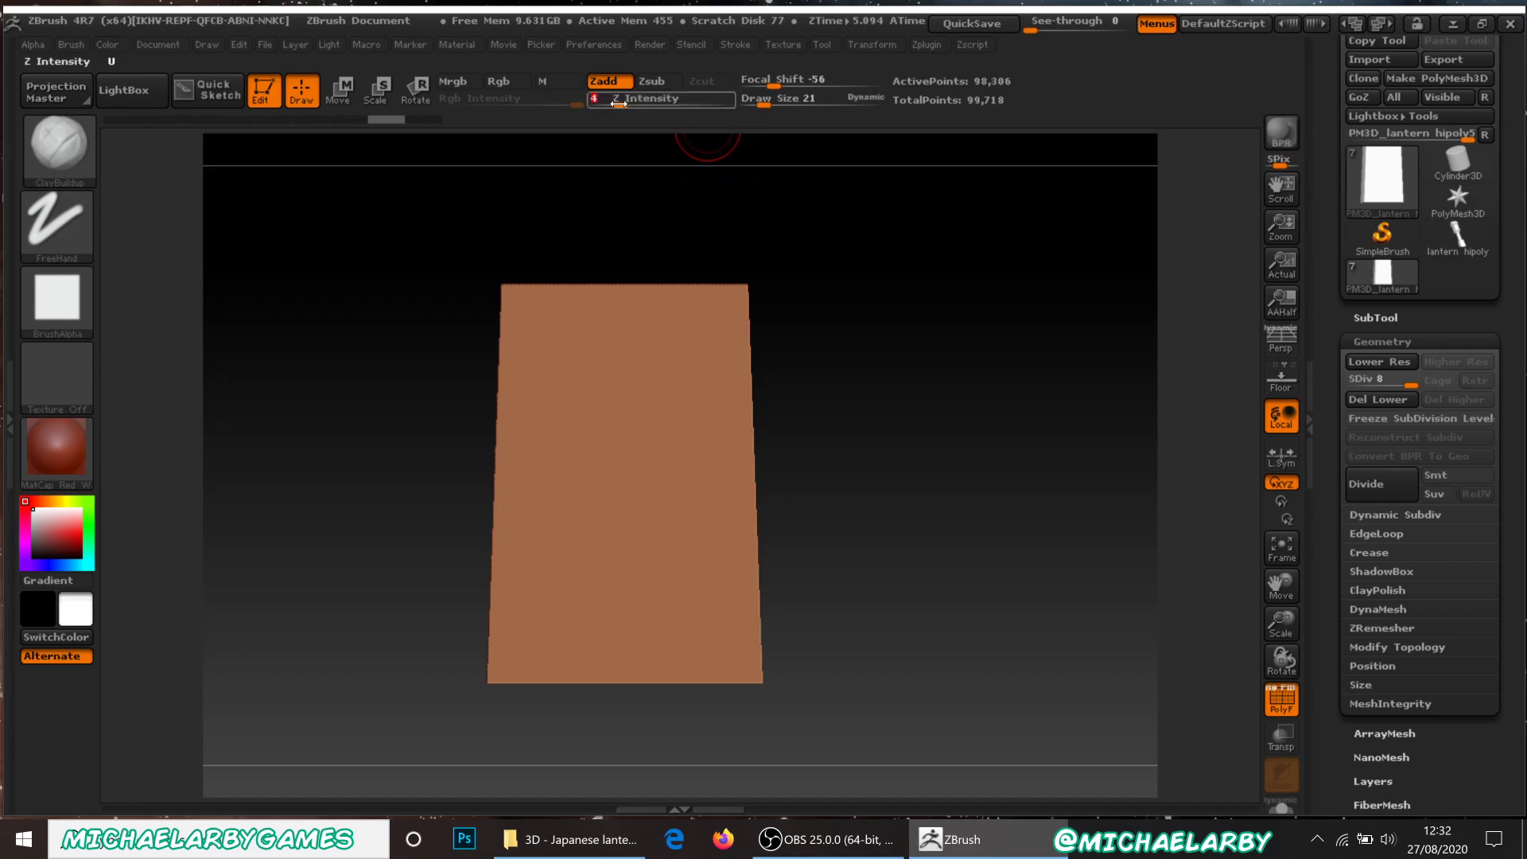
{"action": "left_click_drag", "start_coordinate": [767, 103], "coordinate": [779, 101]}
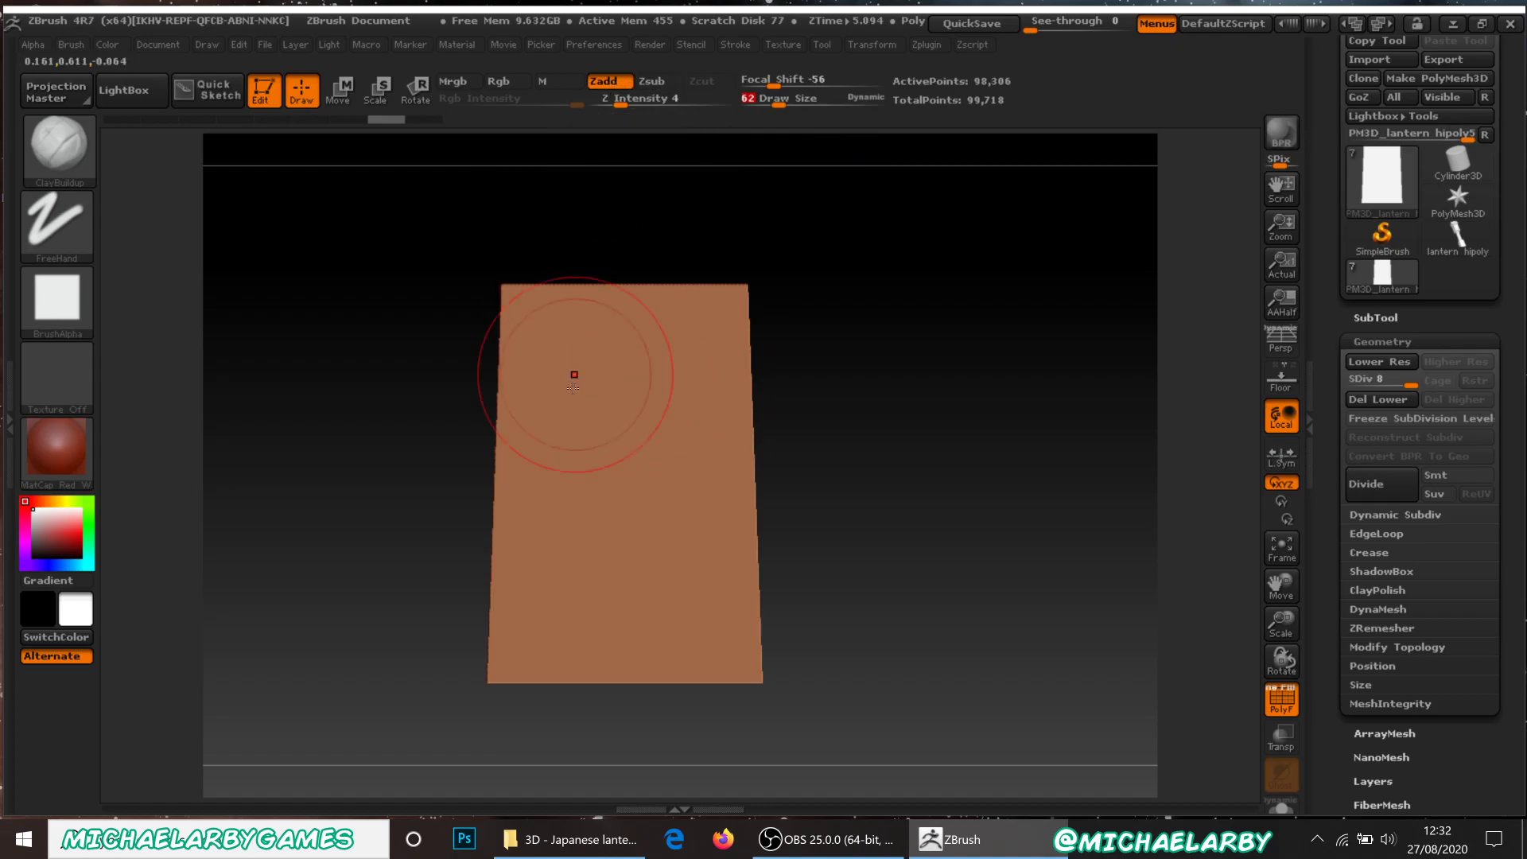
Test and undo a raised stroke across the front face, and switch to Zsub for a trial cut near its upper-right edge.
{"action": "mouse_move", "coordinate": [559, 368]}
{"action": "left_mouse_down"}
{"action": "mouse_move", "coordinate": [573, 549]}
{"action": "mouse_move", "coordinate": [593, 557]}
{"action": "mouse_move", "coordinate": [645, 516]}
{"action": "mouse_move", "coordinate": [657, 561]}
{"action": "left_mouse_up"}
{"action": "mouse_move", "coordinate": [1002, 464]}
{"action": "left_mouse_down"}
{"action": "mouse_move", "coordinate": [914, 470]}
{"action": "mouse_move", "coordinate": [982, 475]}
{"action": "mouse_move", "coordinate": [1006, 454]}
{"action": "mouse_move", "coordinate": [979, 466]}
{"action": "left_mouse_up"}
{"action": "key", "text": "ctrl+z"}
{"action": "left_click", "coordinate": [652, 81]}
{"action": "left_click_drag", "start_coordinate": [704, 356], "coordinate": [707, 405]}
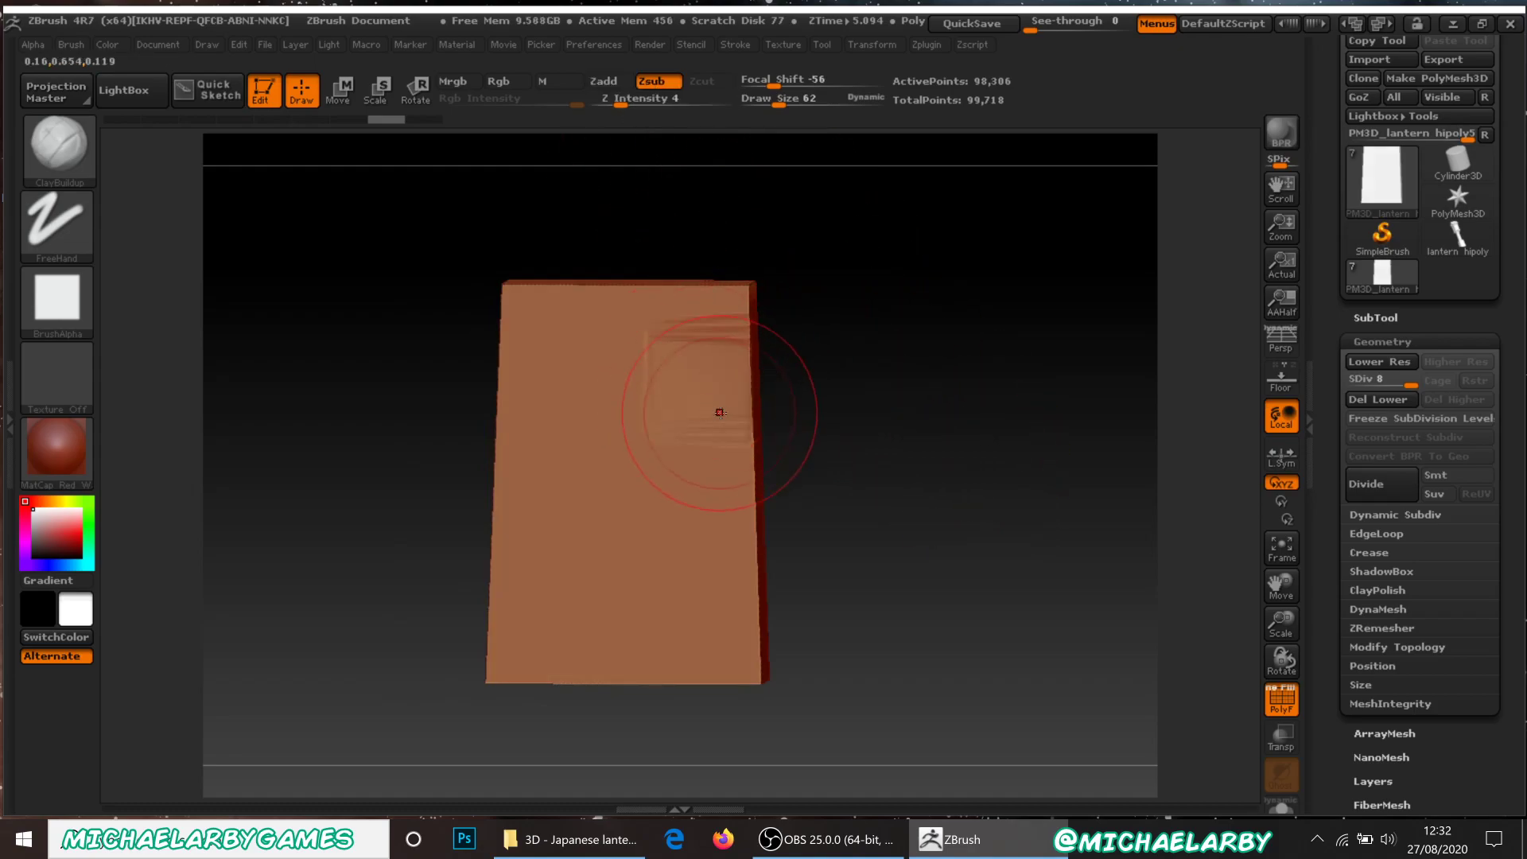
{"action": "mouse_move", "coordinate": [925, 444]}
{"action": "left_mouse_down"}
{"action": "mouse_move", "coordinate": [875, 447]}
{"action": "mouse_move", "coordinate": [944, 433]}
{"action": "mouse_move", "coordinate": [901, 457]}
{"action": "left_mouse_up"}
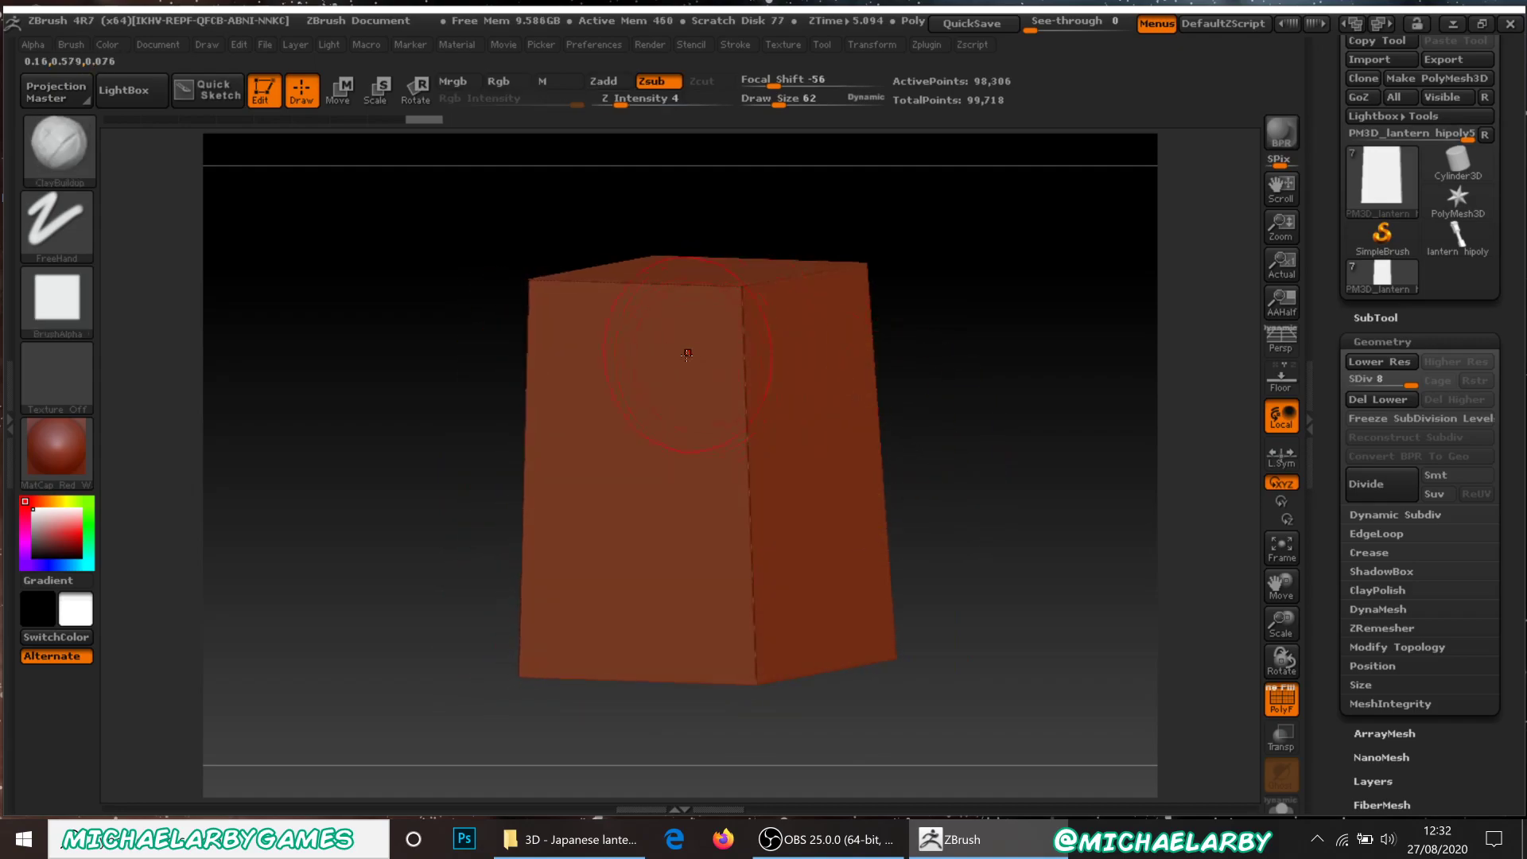
{"action": "left_click_drag", "start_coordinate": [910, 395], "coordinate": [972, 387]}
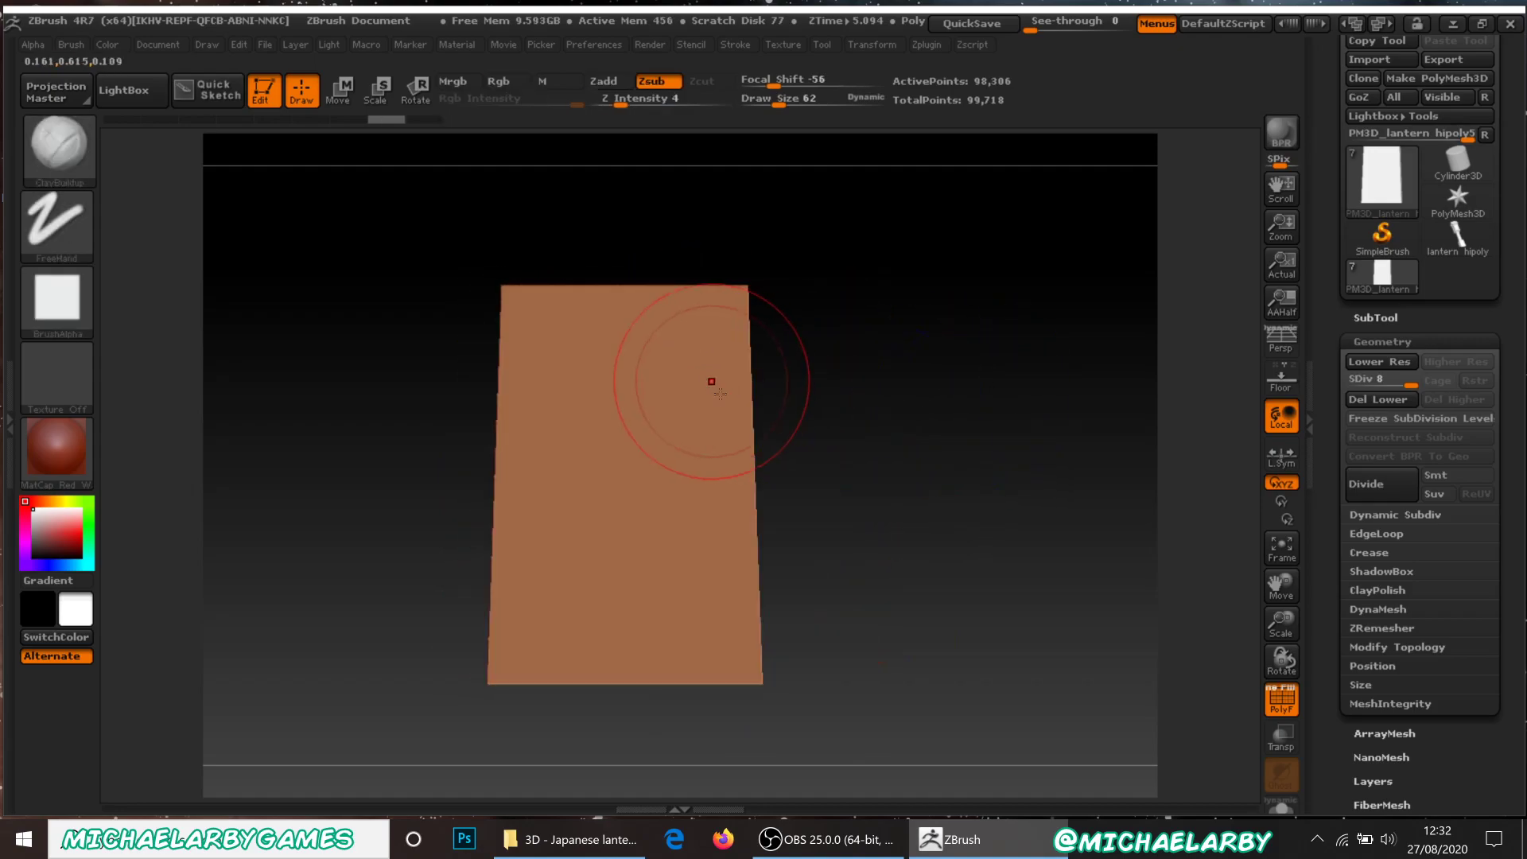
Set the brush to Z Intensity 2, Focal Shift -9 and Draw Size 48, keeping the FreeHand stroke.
{"action": "left_click_drag", "start_coordinate": [624, 104], "coordinate": [613, 108]}
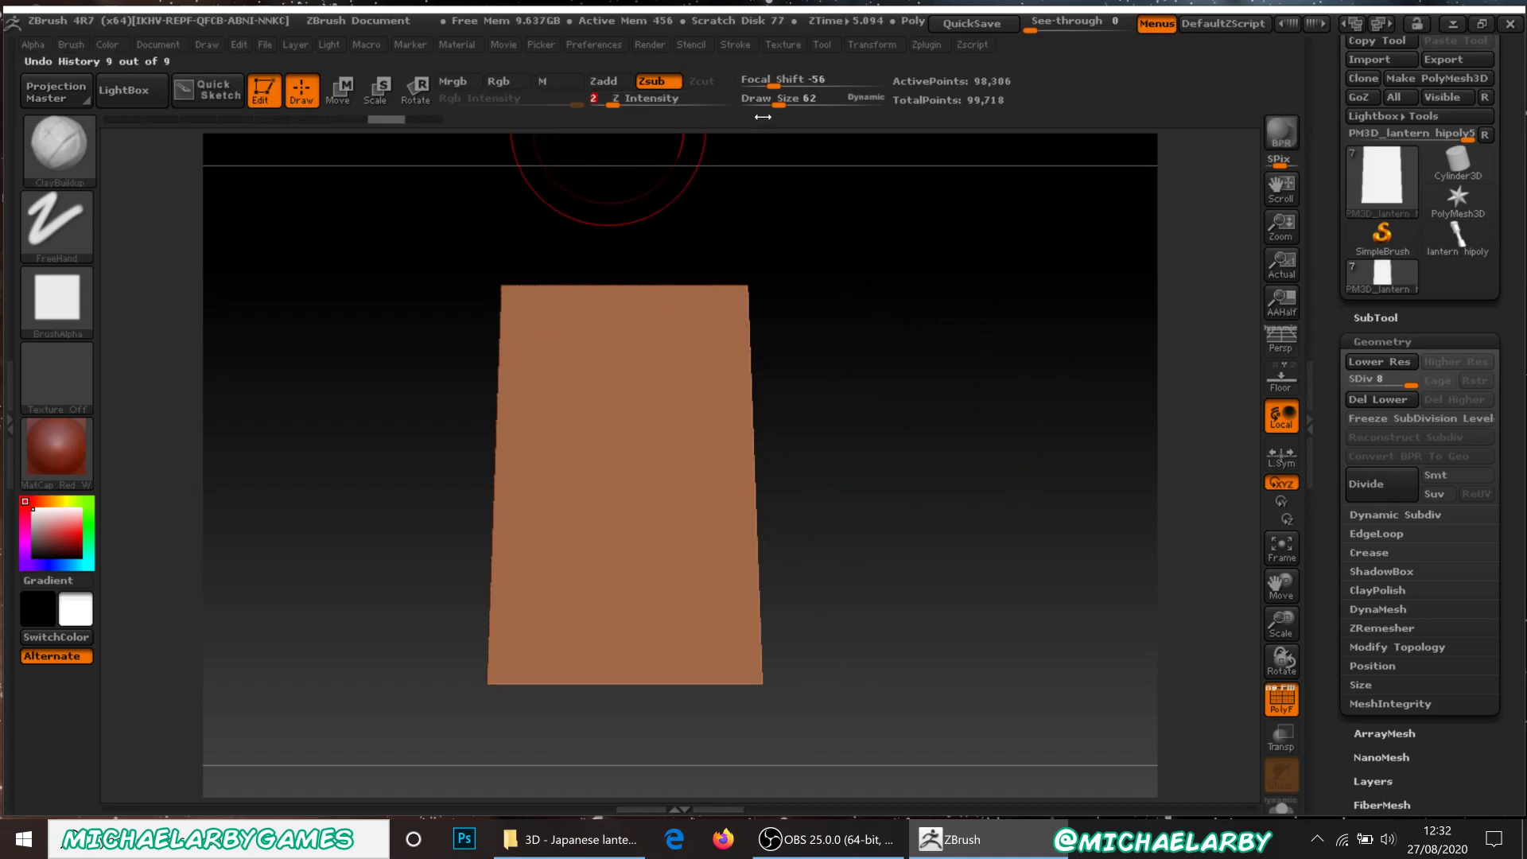
{"action": "left_click", "coordinate": [775, 84]}
{"action": "type", "text": "0"}
{"action": "left_click_drag", "start_coordinate": [776, 86], "coordinate": [797, 89]}
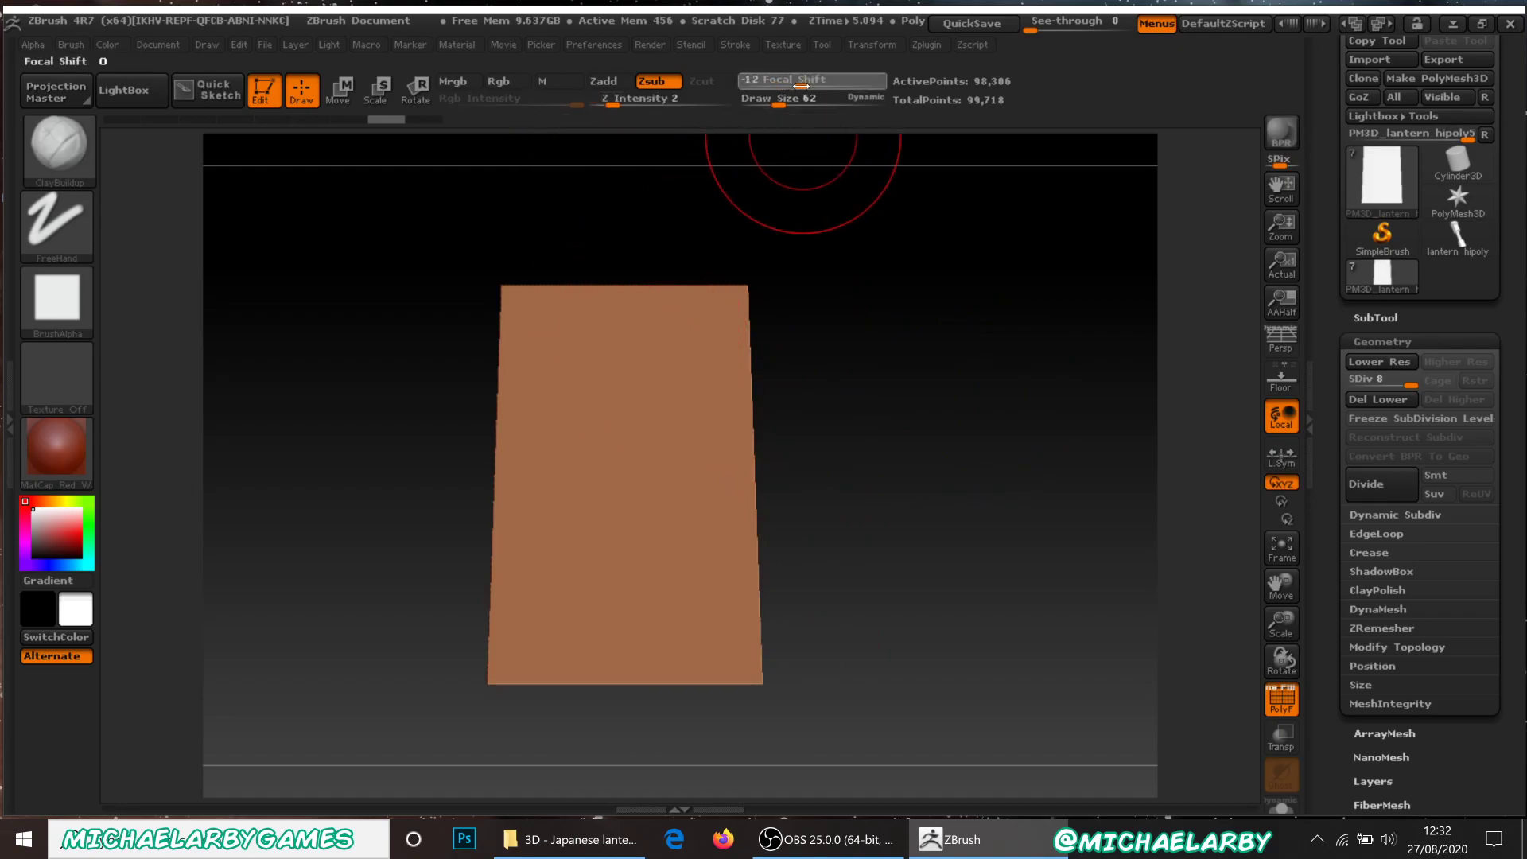
{"action": "key", "text": "s"}
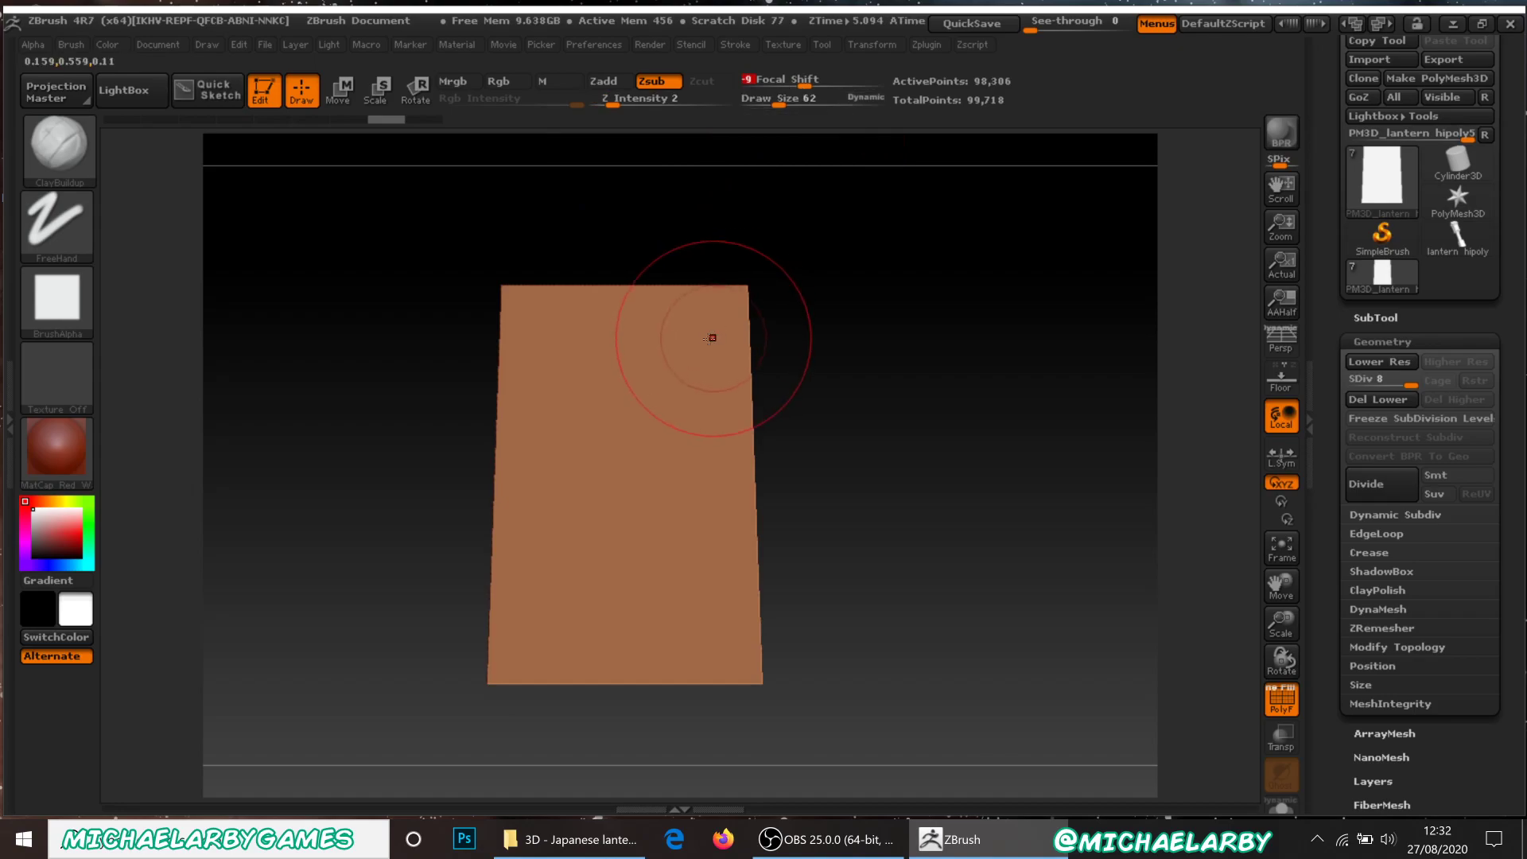
{"action": "left_click_drag", "start_coordinate": [781, 105], "coordinate": [764, 105]}
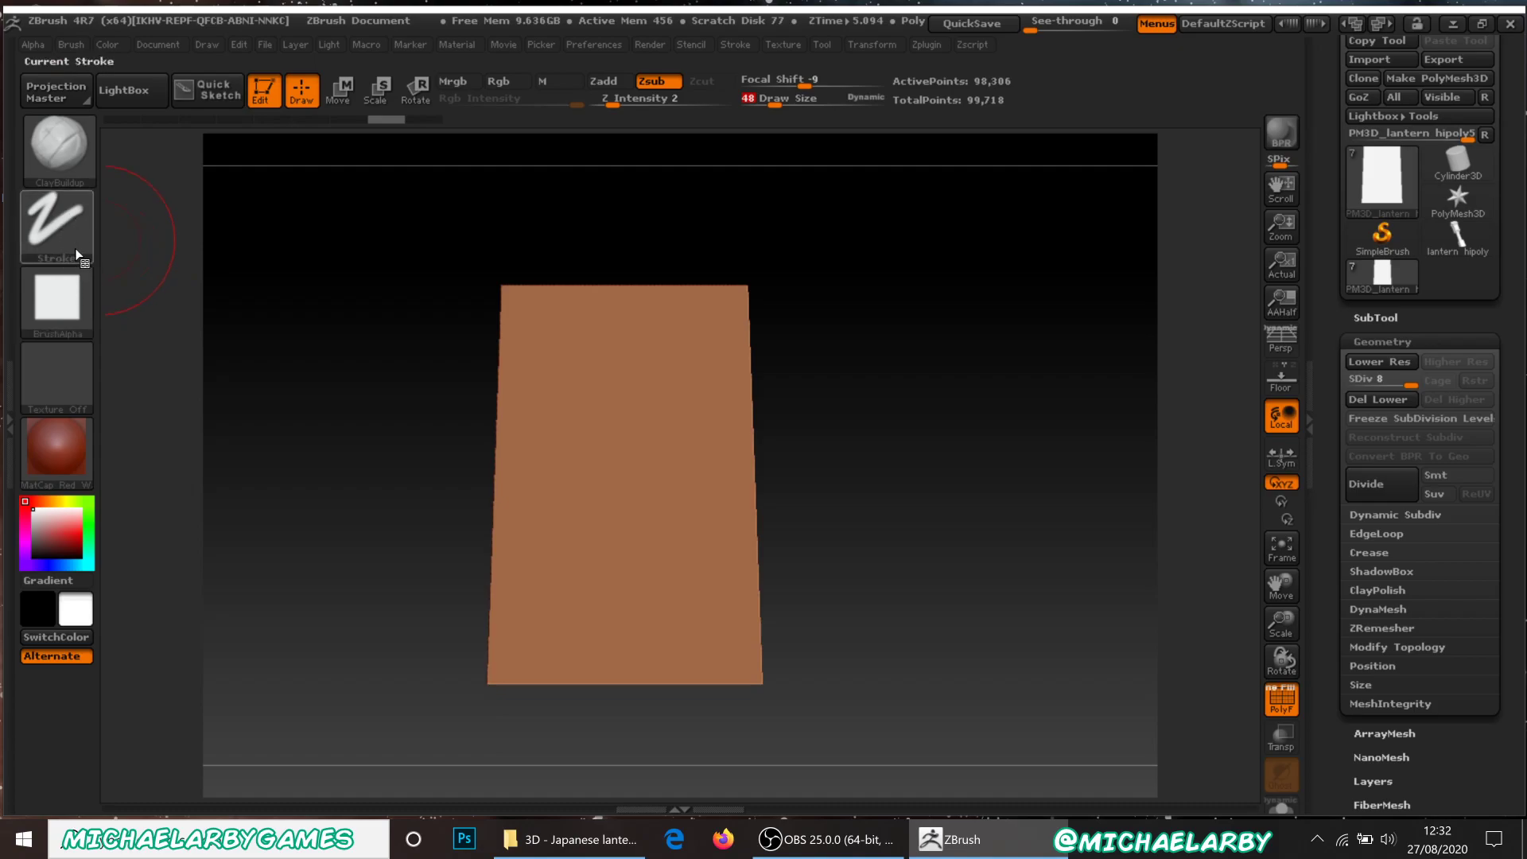
{"action": "left_click", "coordinate": [64, 231]}
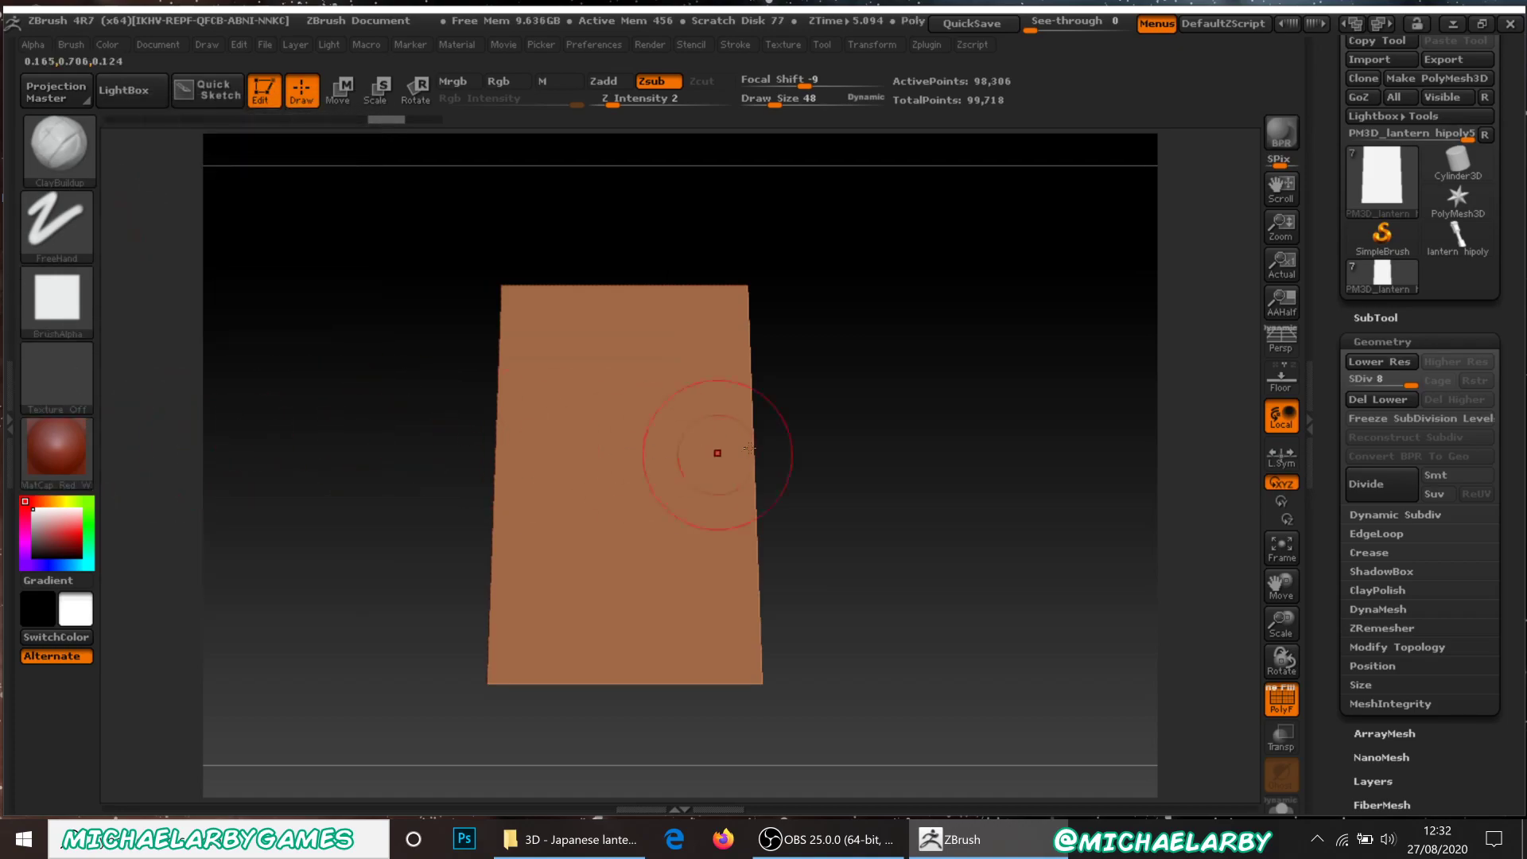
Carve shallow Zsub strokes at the front face's upper-left corner, diagonally across its middle and up its upper-right side.
{"action": "mouse_move", "coordinate": [509, 328]}
{"action": "left_mouse_down"}
{"action": "mouse_move", "coordinate": [509, 350]}
{"action": "mouse_move", "coordinate": [504, 288]}
{"action": "mouse_move", "coordinate": [507, 336]}
{"action": "left_mouse_up"}
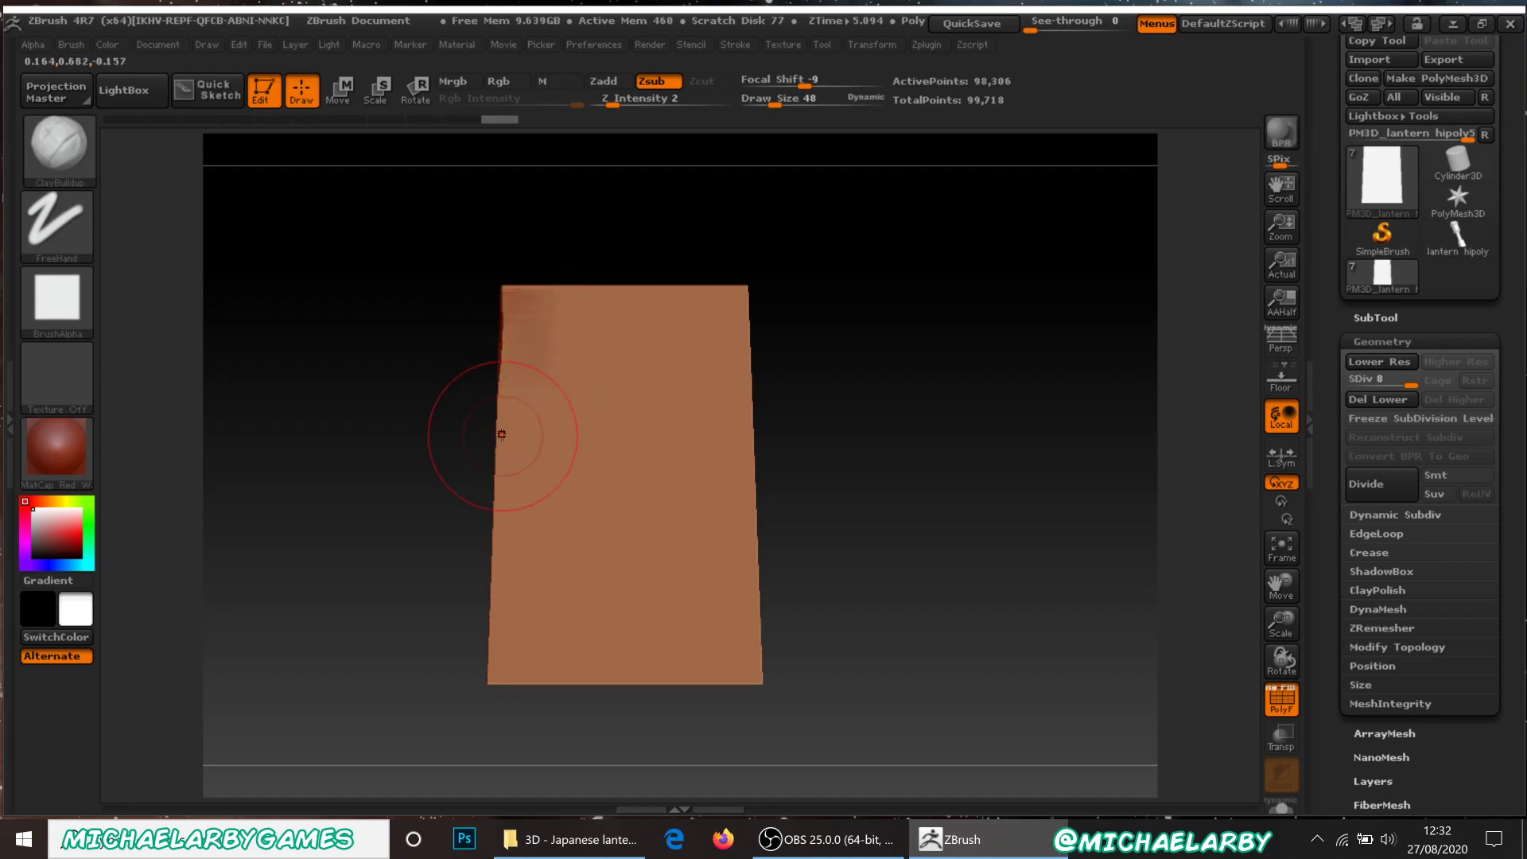
{"action": "left_click_drag", "start_coordinate": [572, 420], "coordinate": [689, 556]}
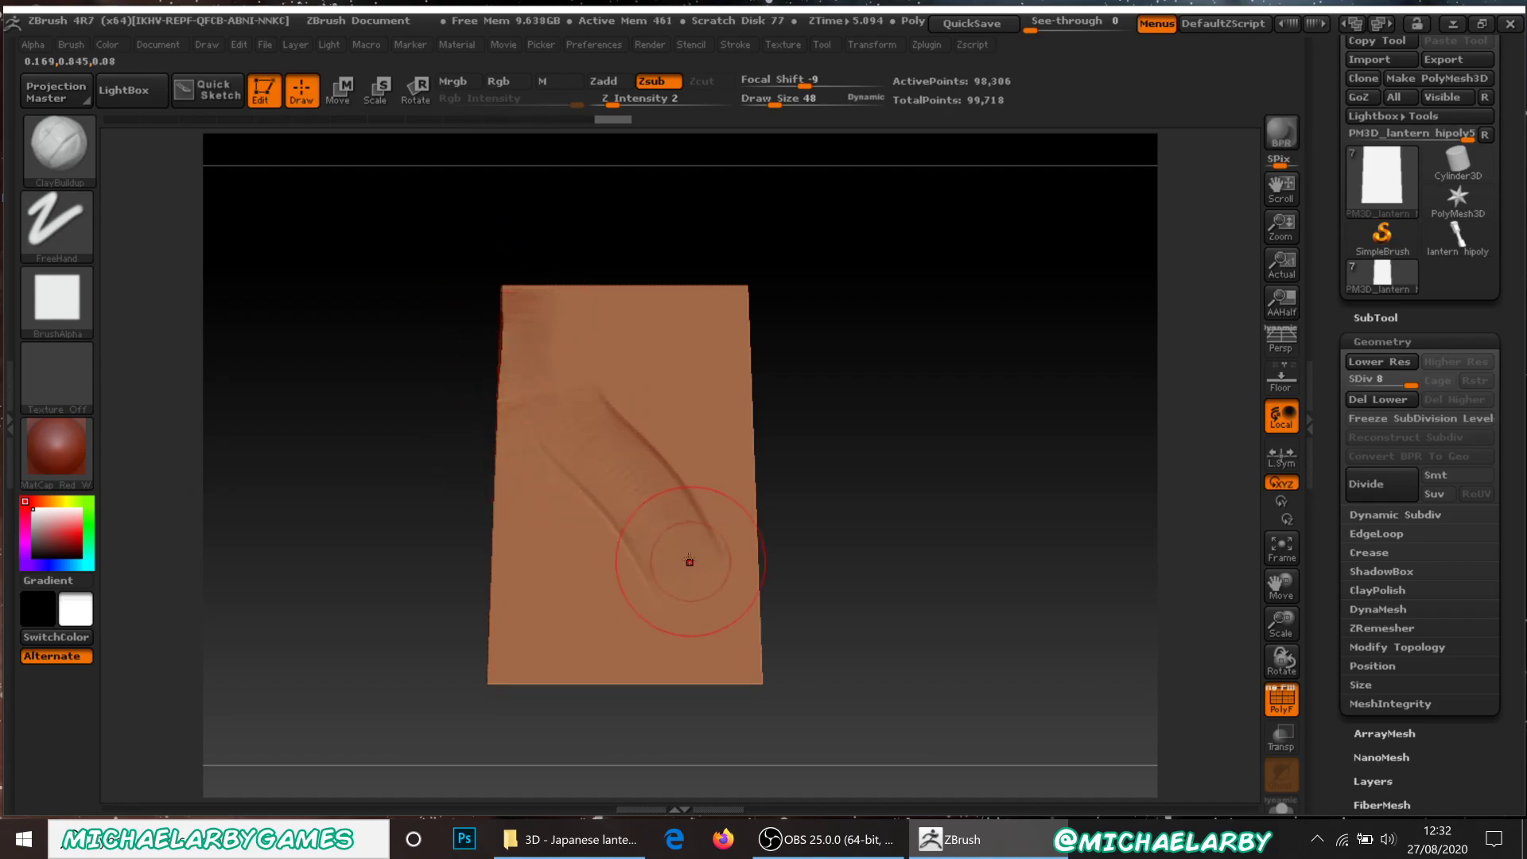
{"action": "left_click_drag", "start_coordinate": [697, 435], "coordinate": [700, 368]}
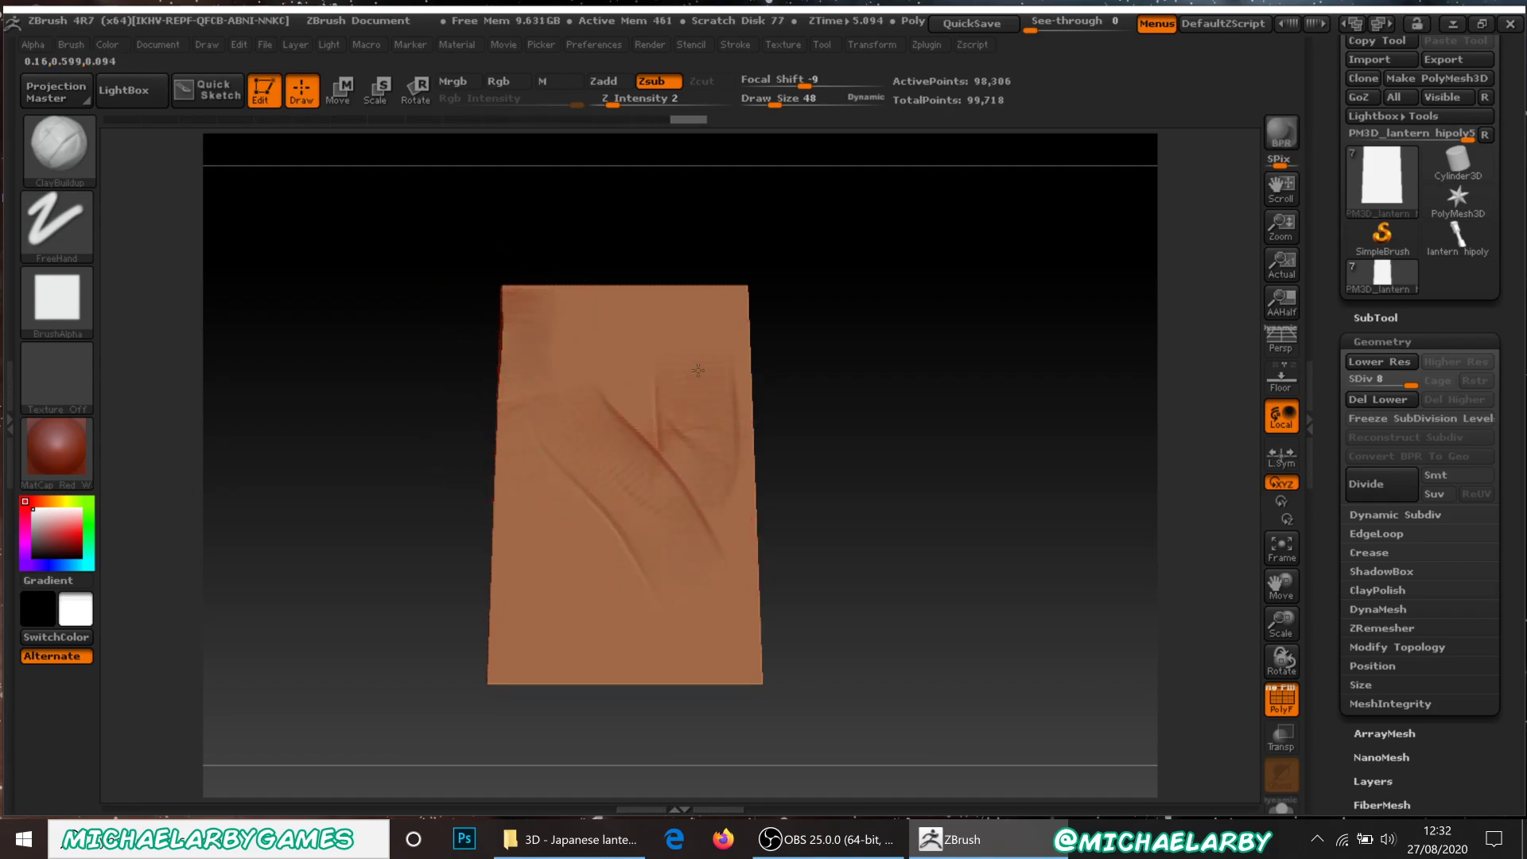
{"action": "left_click_drag", "start_coordinate": [745, 486], "coordinate": [825, 498]}
Carve lighter strokes with Draw Size 51 and Z Intensity 1, and smooth the creases in the middle of the front face.
{"action": "left_click_drag", "start_coordinate": [778, 102], "coordinate": [781, 102]}
{"action": "left_click_drag", "start_coordinate": [611, 103], "coordinate": [607, 102]}
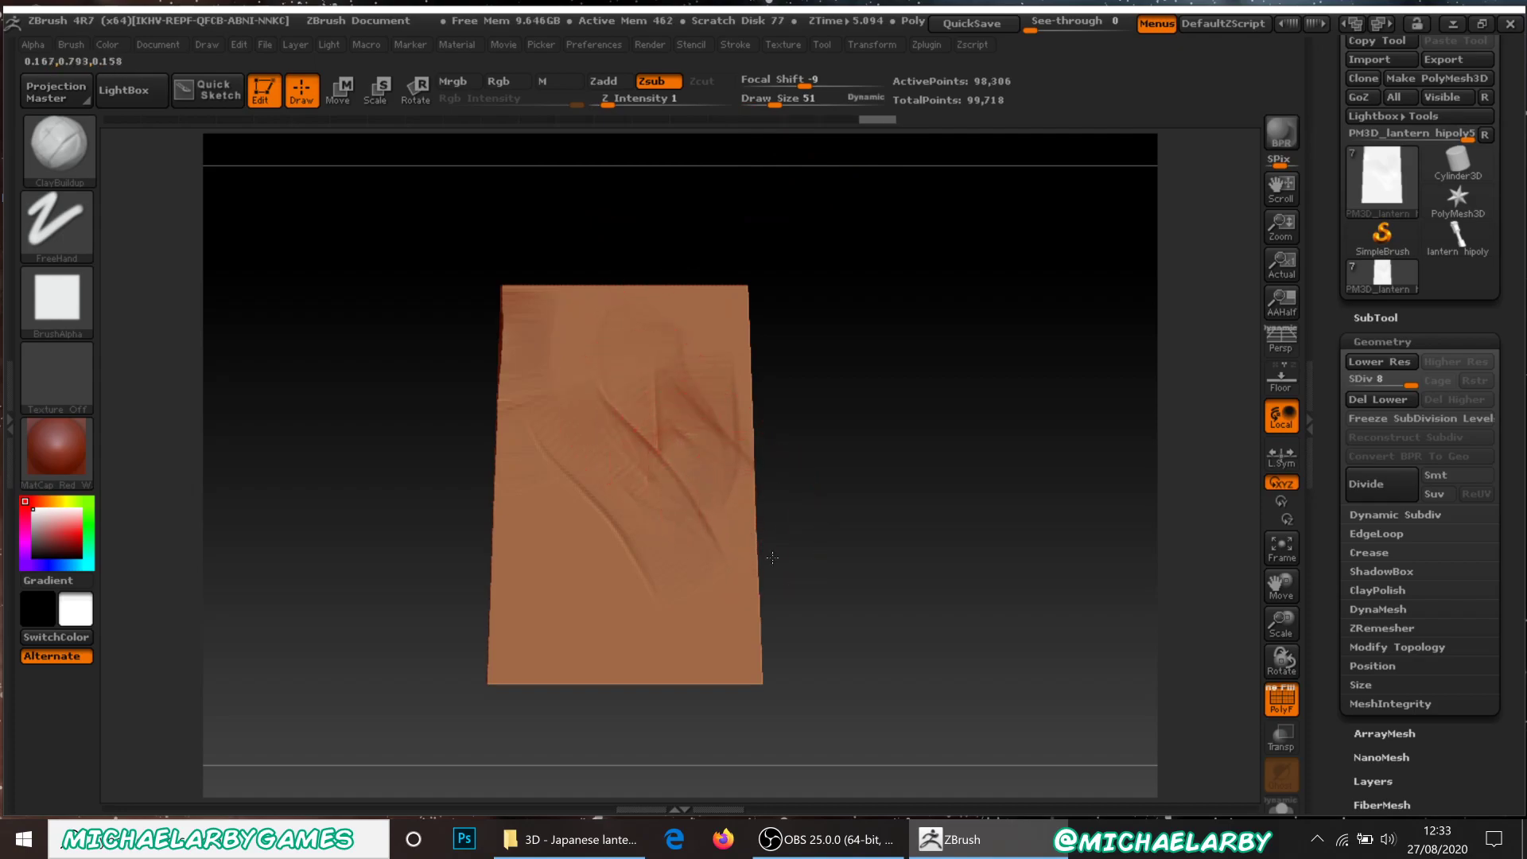
{"action": "mouse_move", "coordinate": [982, 546]}
{"action": "left_mouse_down"}
{"action": "mouse_move", "coordinate": [1018, 543]}
{"action": "mouse_move", "coordinate": [657, 472]}
{"action": "left_mouse_up"}
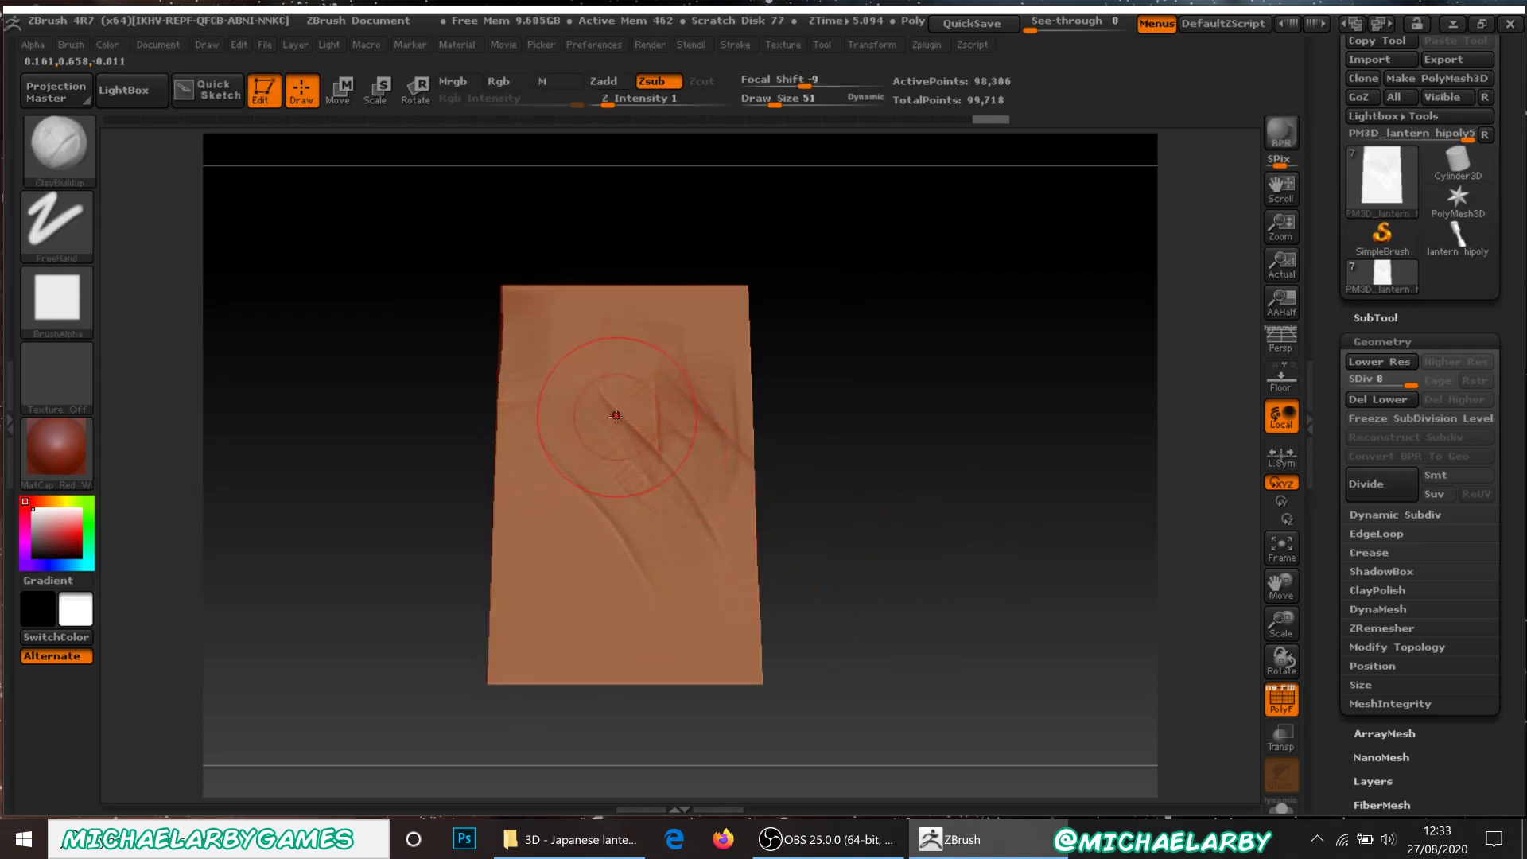
{"action": "key", "text": "shift"}
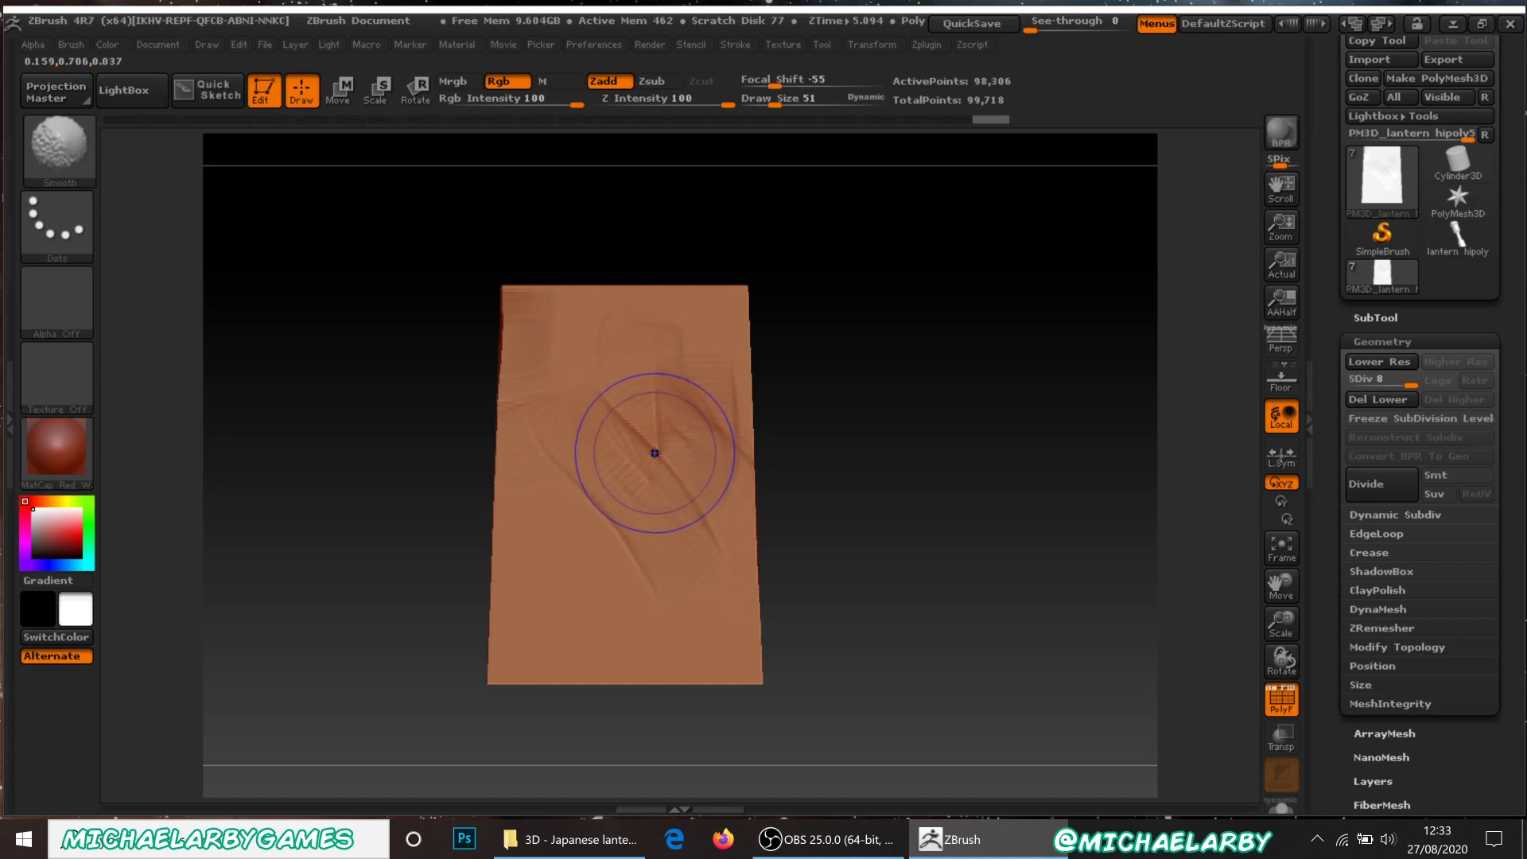
{"action": "left_click_drag", "start_coordinate": [649, 443], "coordinate": [641, 440], "text": "shift"}
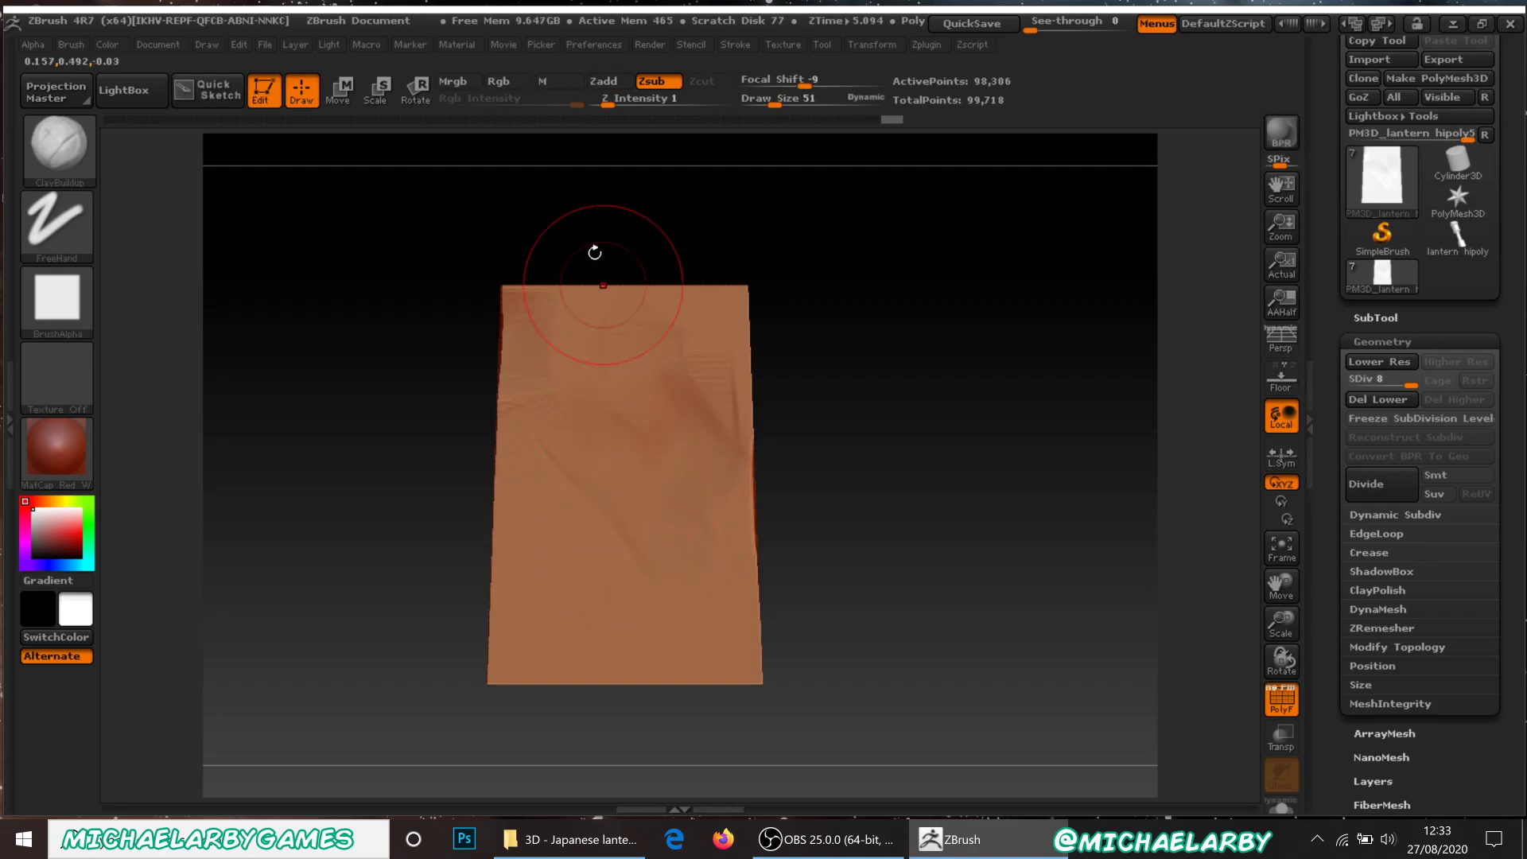
Alternate between Zadd and Zsub to build worn, uneven marks over the front face's lower half, finishing in Zadd.
{"action": "key", "text": "ctrl"}
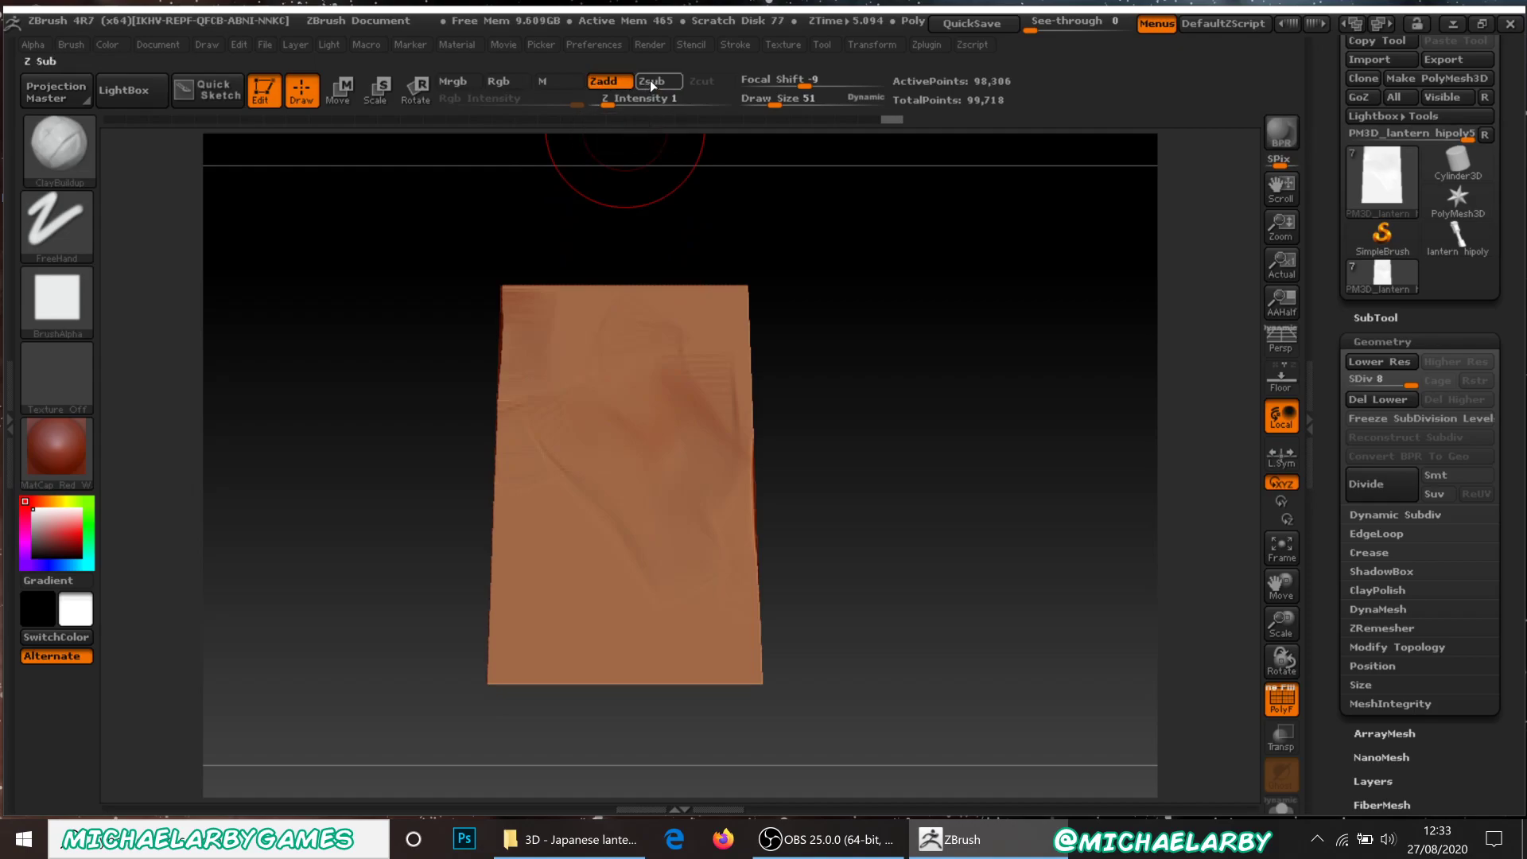
{"action": "left_click", "coordinate": [653, 84]}
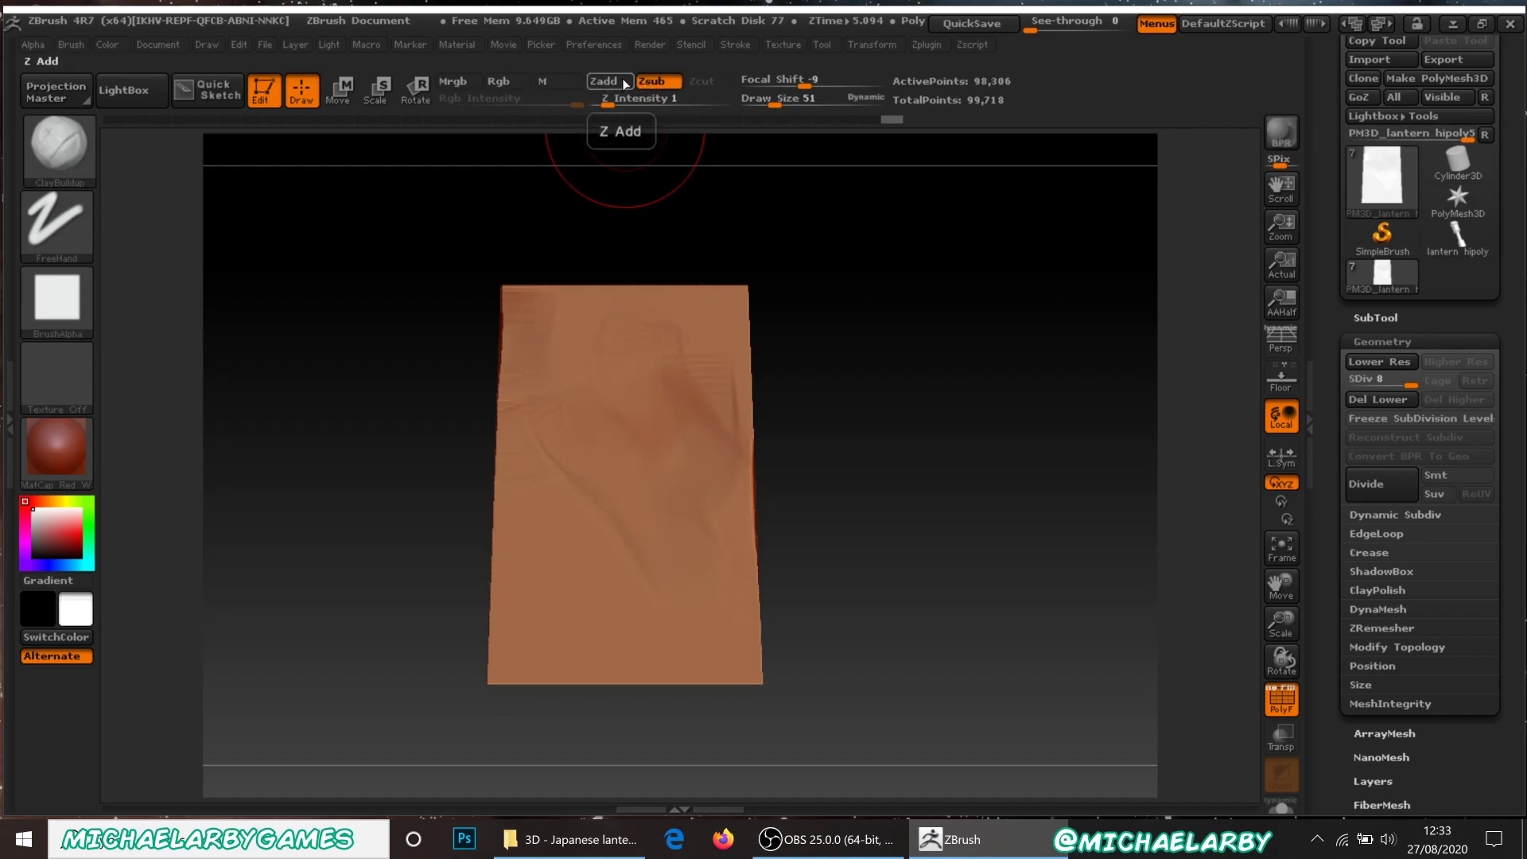
{"action": "left_click", "coordinate": [614, 81]}
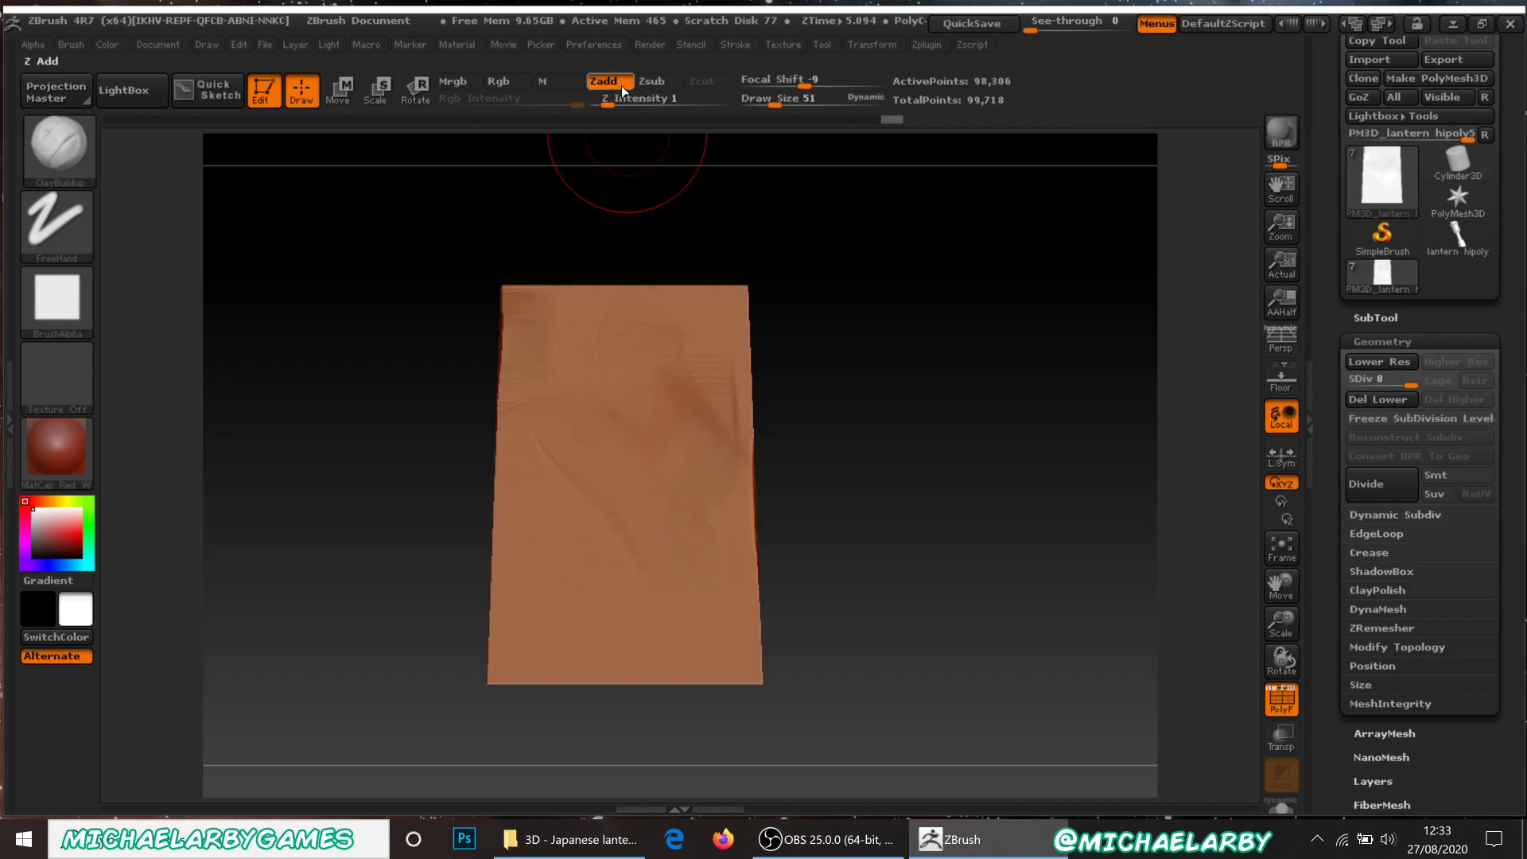
{"action": "left_click", "coordinate": [649, 81]}
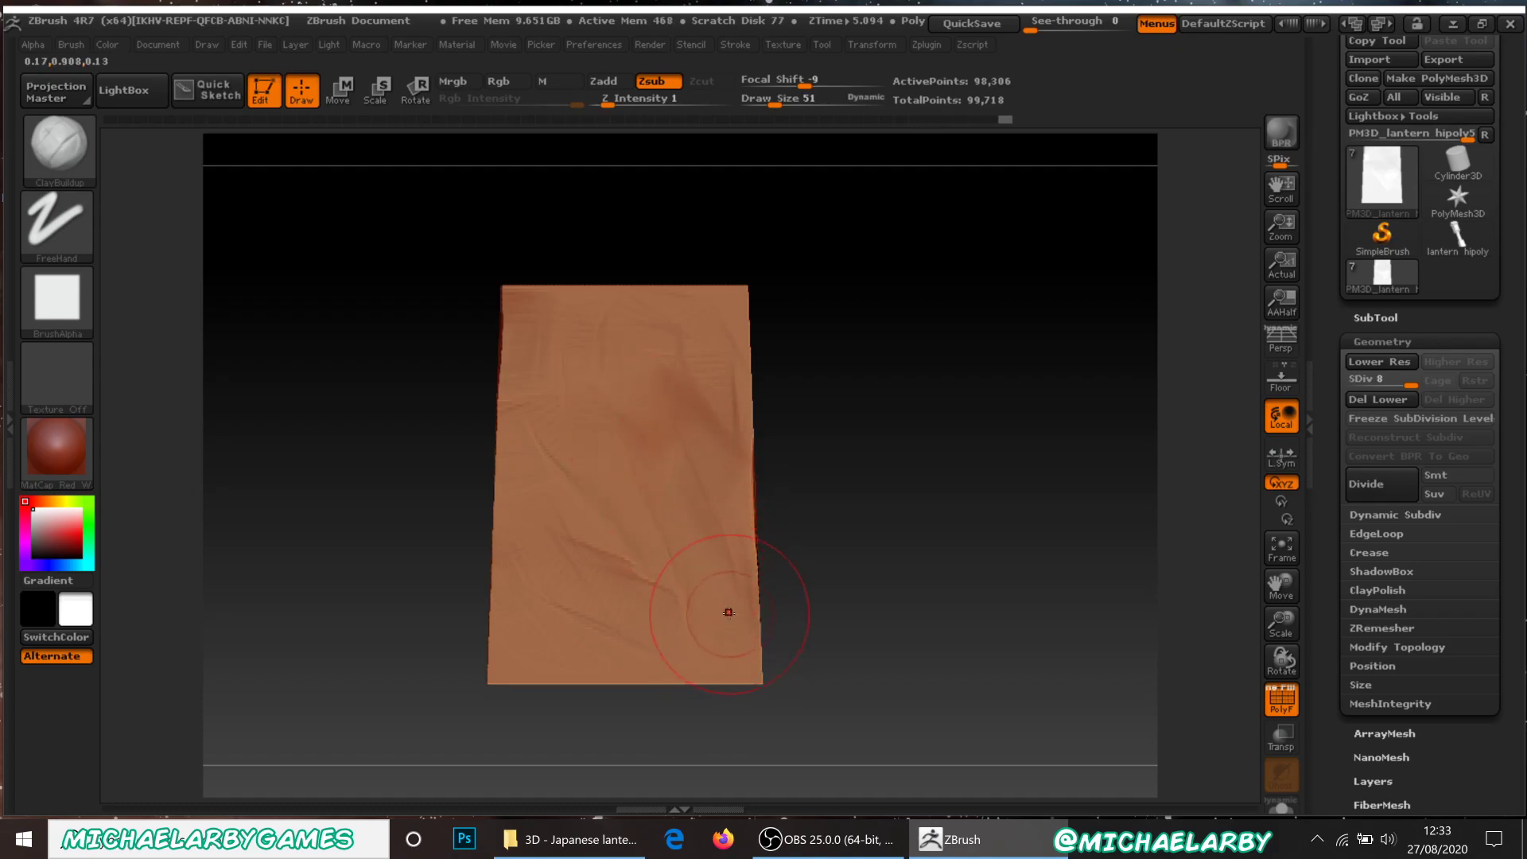
{"action": "mouse_move", "coordinate": [930, 544]}
{"action": "left_mouse_down"}
{"action": "mouse_move", "coordinate": [974, 535]}
{"action": "mouse_move", "coordinate": [921, 546]}
{"action": "left_mouse_up"}
{"action": "left_click", "coordinate": [607, 82]}
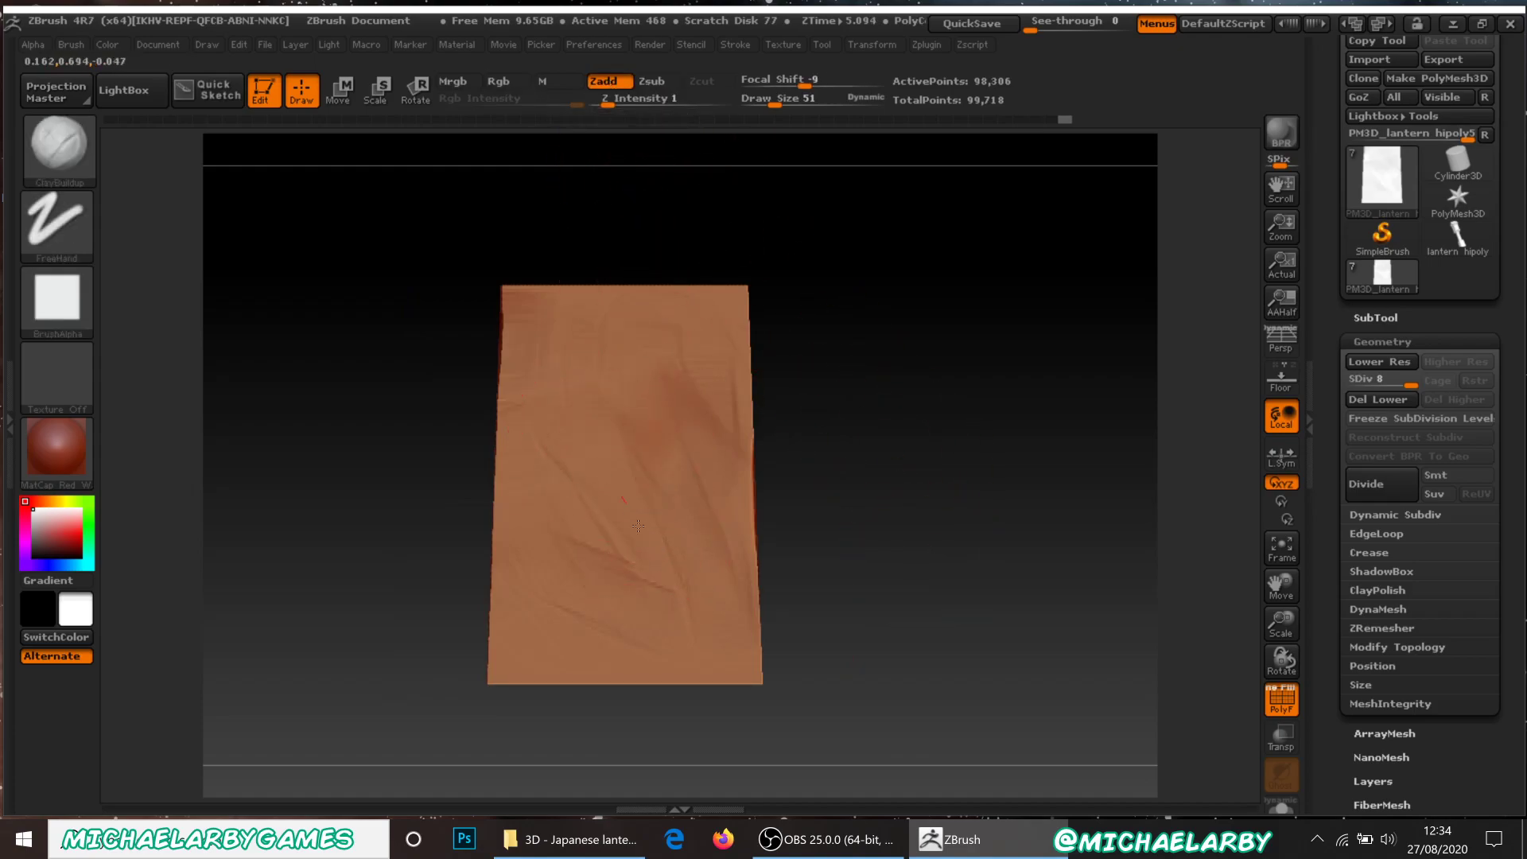
Add faint diagonal Zadd strokes across the middle and along the right part of the front face.
{"action": "left_click_drag", "start_coordinate": [600, 468], "coordinate": [646, 546]}
{"action": "mouse_move", "coordinate": [616, 445]}
{"action": "left_mouse_down"}
{"action": "mouse_move", "coordinate": [664, 545]}
{"action": "mouse_move", "coordinate": [678, 541]}
{"action": "left_mouse_up"}
{"action": "left_click_drag", "start_coordinate": [677, 421], "coordinate": [720, 529]}
Build heavier strokes across the front face with Draw Size 77 and Z Intensity 8, and smooth them into soft undulations.
{"action": "left_click_drag", "start_coordinate": [776, 104], "coordinate": [783, 103]}
{"action": "left_click_drag", "start_coordinate": [639, 108], "coordinate": [662, 106]}
{"action": "left_click_drag", "start_coordinate": [568, 552], "coordinate": [614, 611]}
{"action": "mouse_move", "coordinate": [510, 531]}
{"action": "left_mouse_down"}
{"action": "mouse_move", "coordinate": [537, 590]}
{"action": "mouse_move", "coordinate": [591, 638]}
{"action": "mouse_move", "coordinate": [606, 607]}
{"action": "left_mouse_up"}
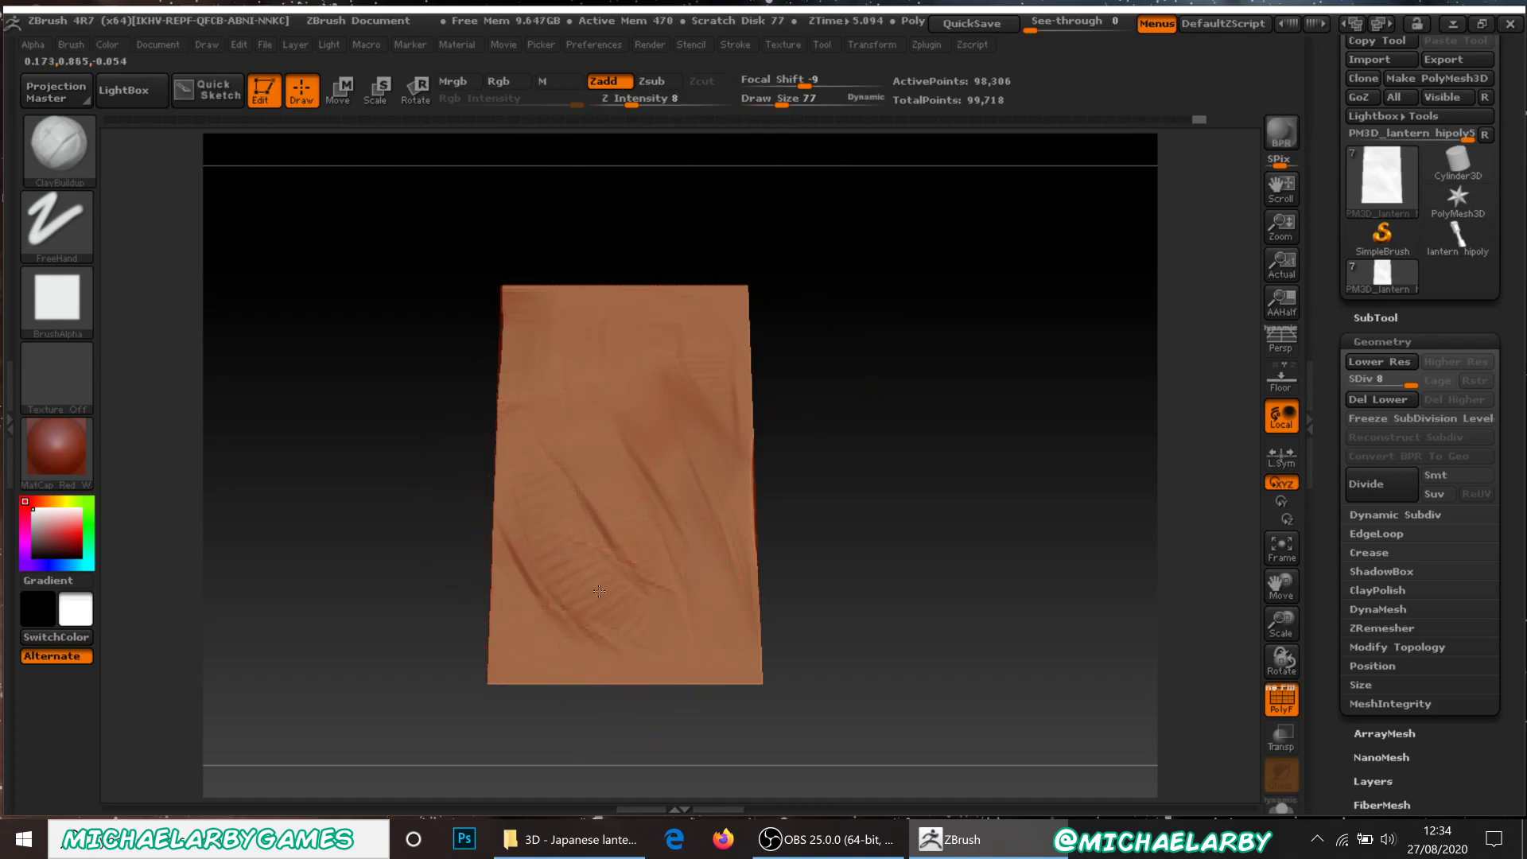
{"action": "left_click_drag", "start_coordinate": [540, 483], "coordinate": [550, 479]}
{"action": "mouse_move", "coordinate": [939, 459]}
{"action": "left_mouse_down"}
{"action": "mouse_move", "coordinate": [878, 459]}
{"action": "mouse_move", "coordinate": [950, 448]}
{"action": "mouse_move", "coordinate": [885, 476]}
{"action": "mouse_move", "coordinate": [928, 467]}
{"action": "left_mouse_up"}
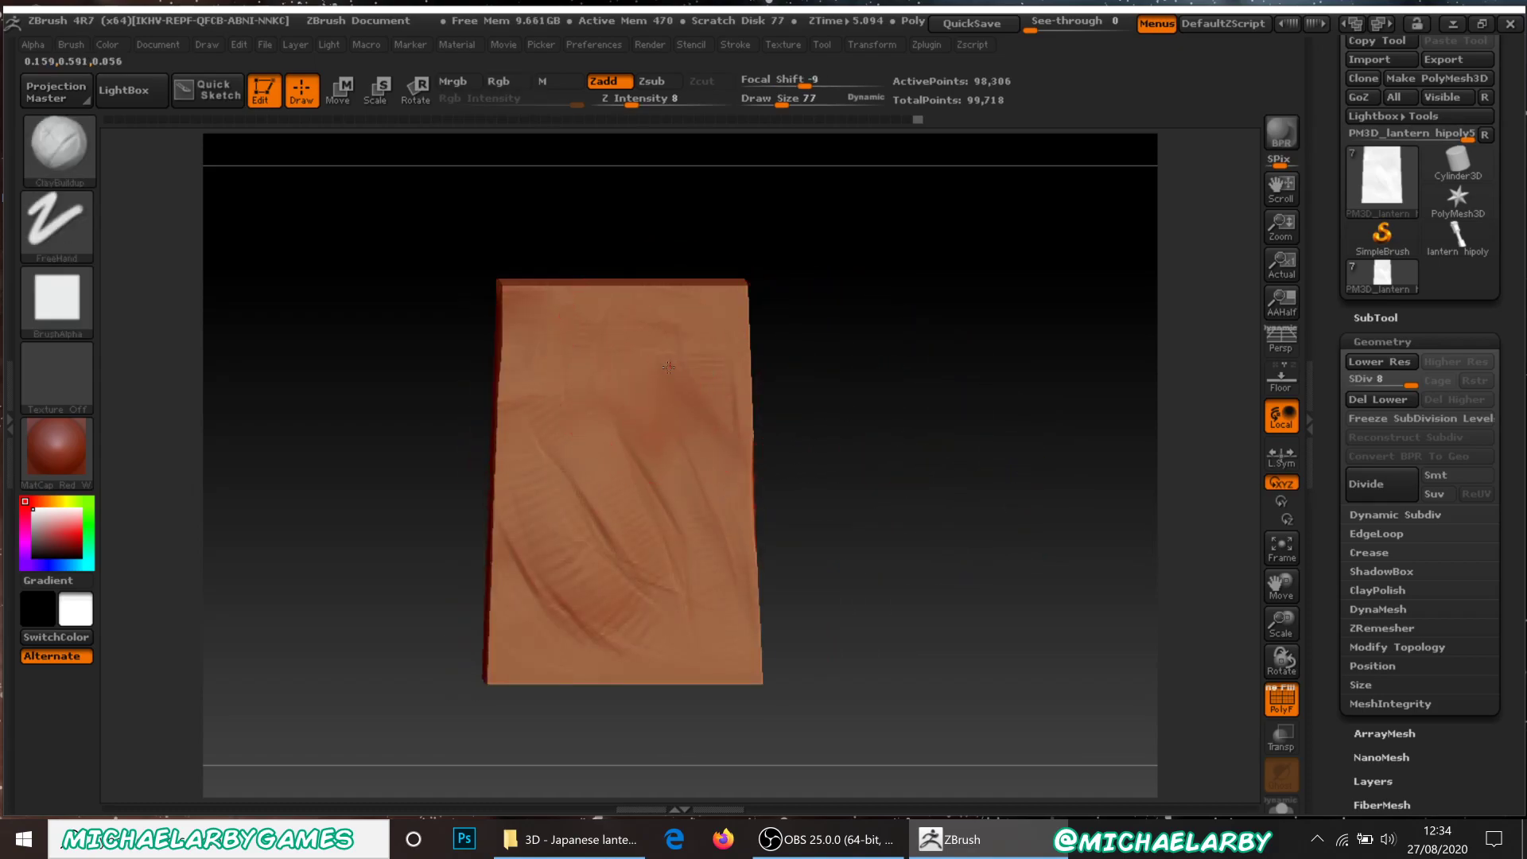
{"action": "mouse_move", "coordinate": [665, 382]}
{"action": "left_mouse_down"}
{"action": "mouse_move", "coordinate": [658, 405]}
{"action": "mouse_move", "coordinate": [666, 365]}
{"action": "mouse_move", "coordinate": [655, 408]}
{"action": "mouse_move", "coordinate": [692, 350]}
{"action": "mouse_move", "coordinate": [647, 494]}
{"action": "mouse_move", "coordinate": [552, 536]}
{"action": "mouse_move", "coordinate": [619, 617]}
{"action": "left_mouse_up"}
{"action": "key", "text": "shift"}
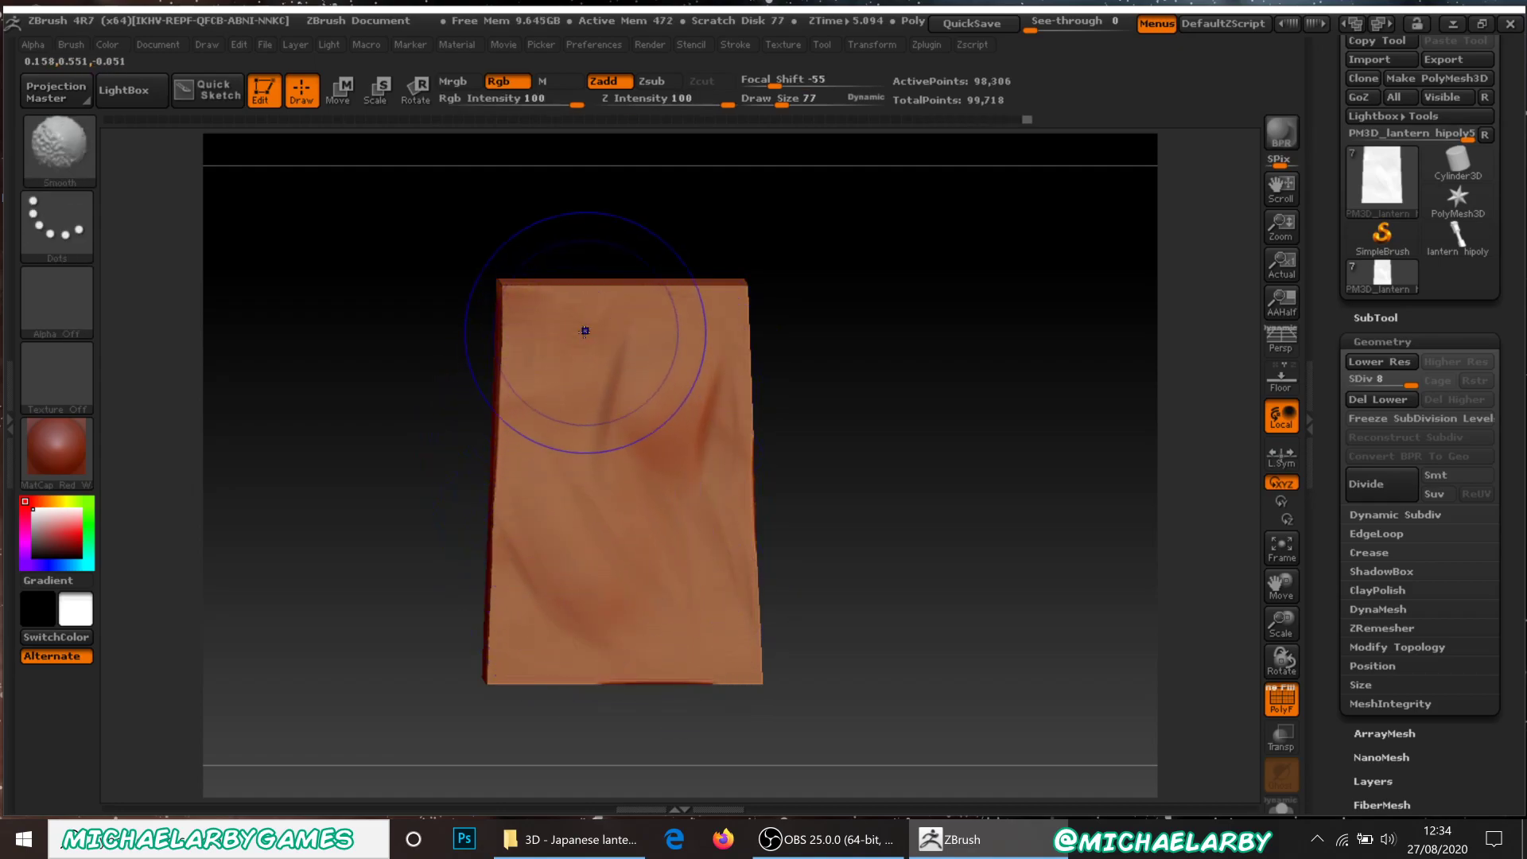
Carve wear along the front face's right vertical edge in Zsub with Draw Size 9 and Z Intensity 4, smoothing the cuts.
{"action": "mouse_move", "coordinate": [957, 515]}
{"action": "left_mouse_down"}
{"action": "mouse_move", "coordinate": [804, 493]}
{"action": "mouse_move", "coordinate": [966, 490]}
{"action": "left_mouse_up"}
{"action": "left_click_drag", "start_coordinate": [770, 104], "coordinate": [755, 104]}
{"action": "left_click_drag", "start_coordinate": [632, 104], "coordinate": [620, 105]}
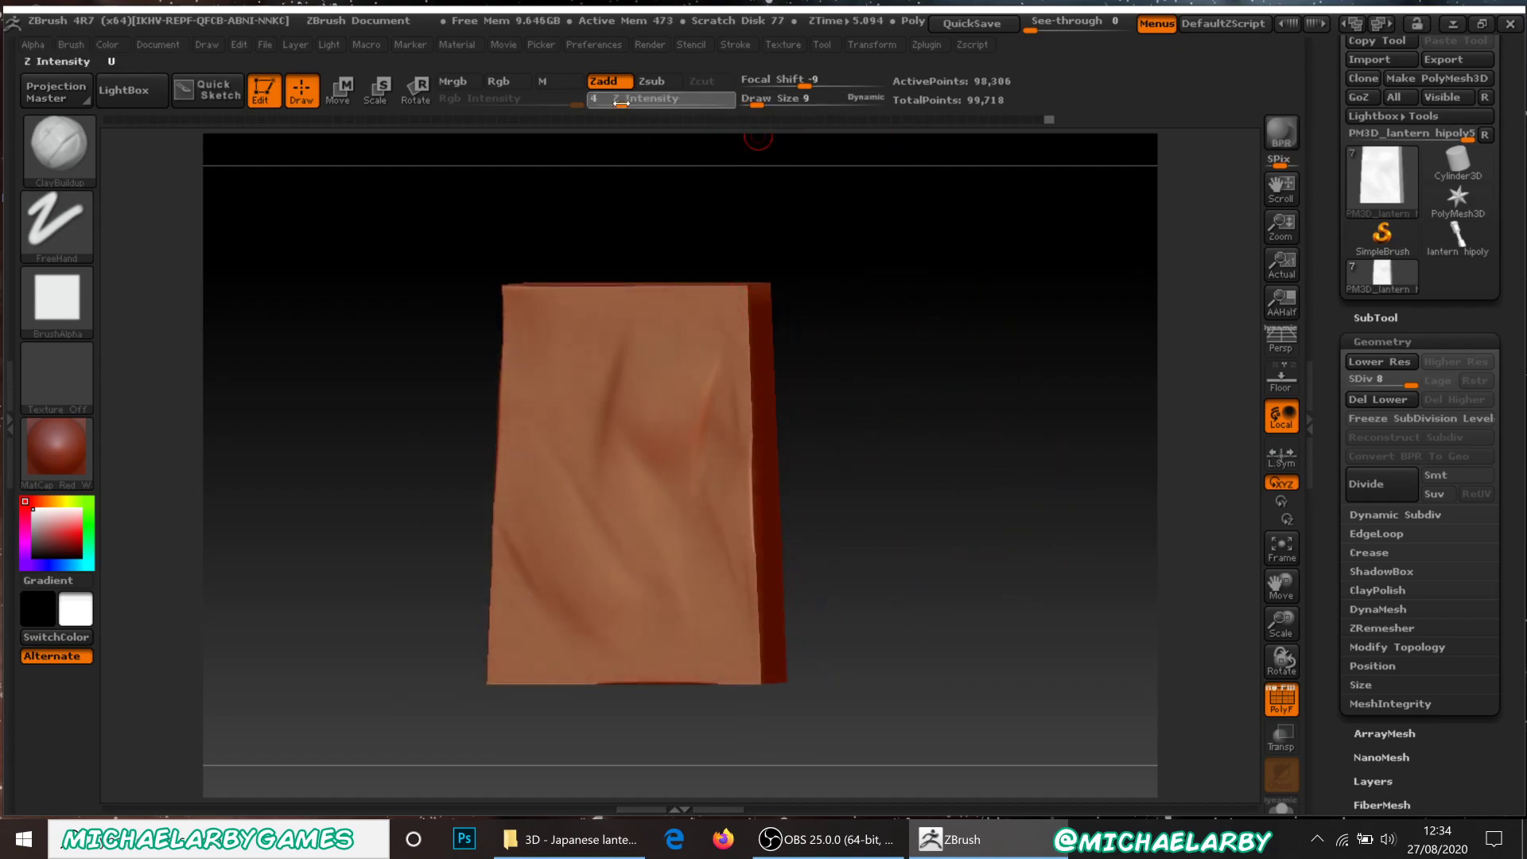
{"action": "left_click_drag", "start_coordinate": [908, 354], "coordinate": [948, 411]}
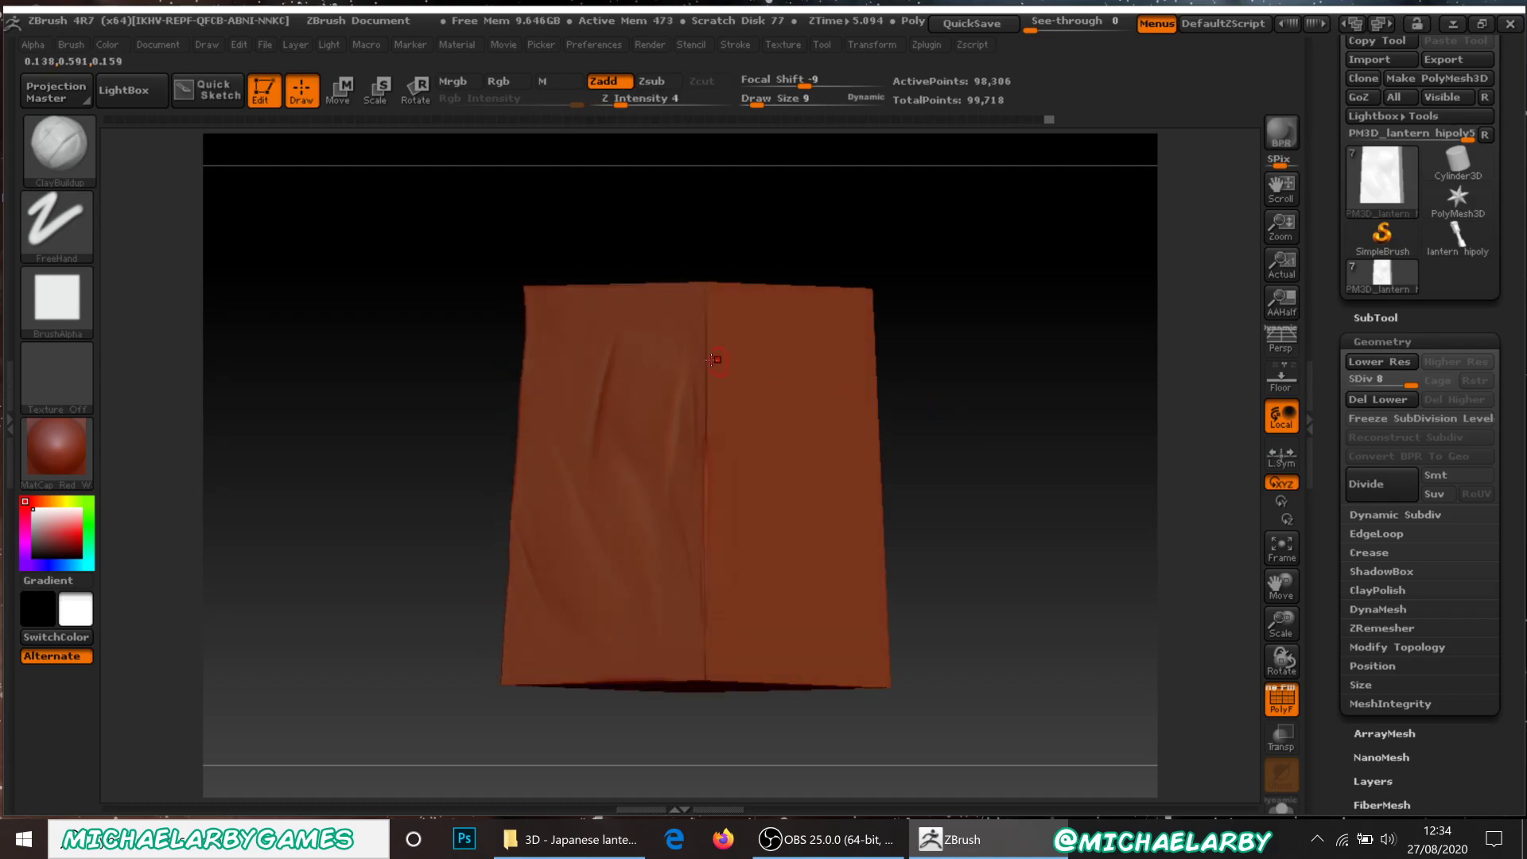
{"action": "key", "text": "ctrl"}
{"action": "key", "text": "ctrl"}
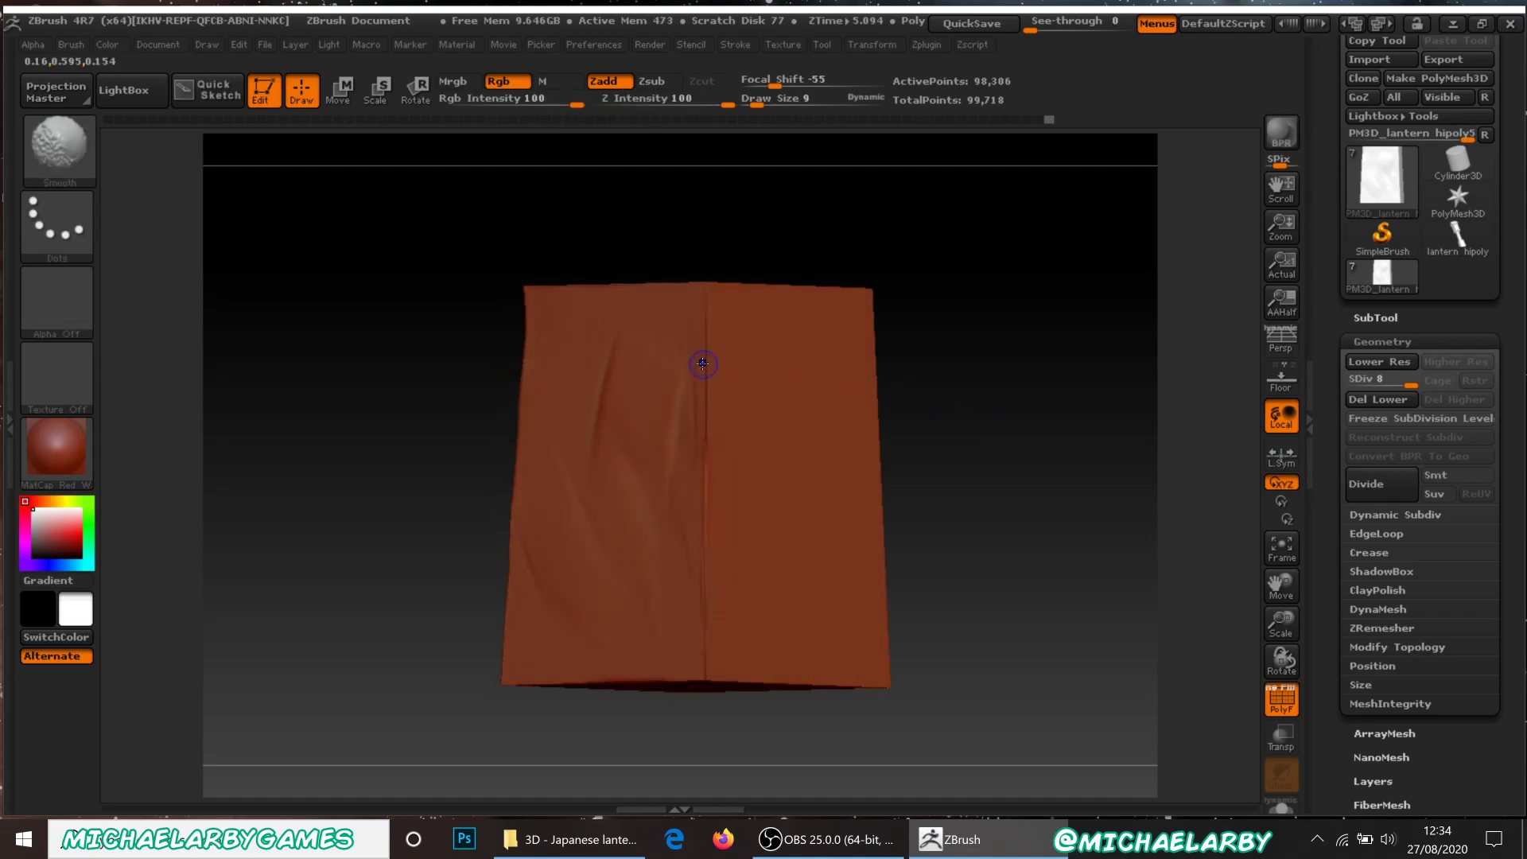
{"action": "left_click", "coordinate": [656, 83]}
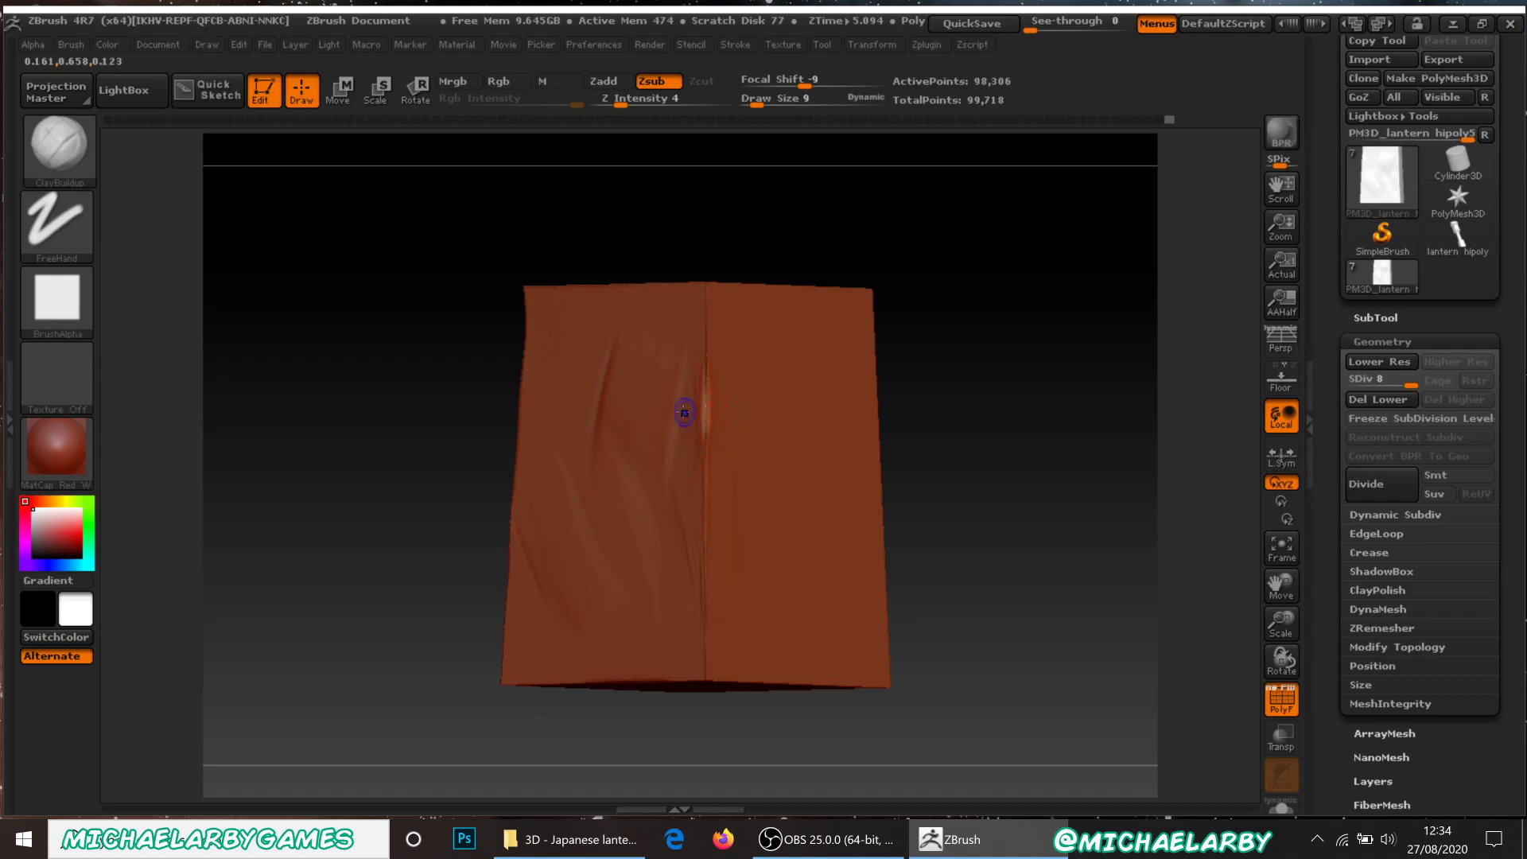
{"action": "key", "text": "shift"}
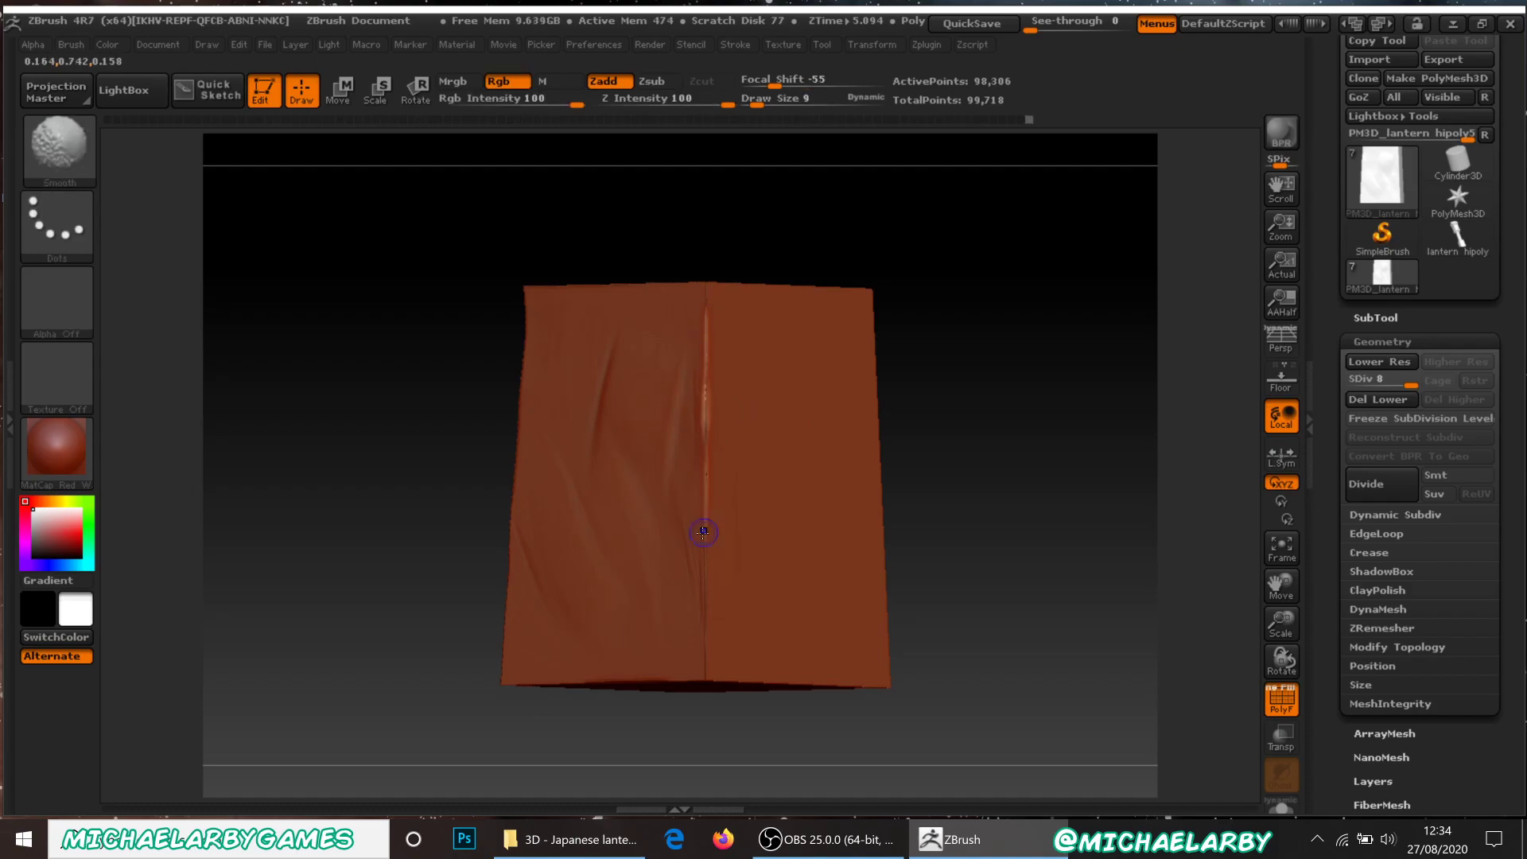
Chip the upper half of the right vertical edge more irregularly, and turn off the polyframe display.
{"action": "mouse_move", "coordinate": [978, 512]}
{"action": "left_mouse_down"}
{"action": "mouse_move", "coordinate": [1023, 511]}
{"action": "mouse_move", "coordinate": [1035, 531]}
{"action": "mouse_move", "coordinate": [964, 545]}
{"action": "mouse_move", "coordinate": [1008, 522]}
{"action": "mouse_move", "coordinate": [979, 515]}
{"action": "mouse_move", "coordinate": [1013, 539]}
{"action": "mouse_move", "coordinate": [1012, 501]}
{"action": "mouse_move", "coordinate": [1055, 483]}
{"action": "left_mouse_up"}
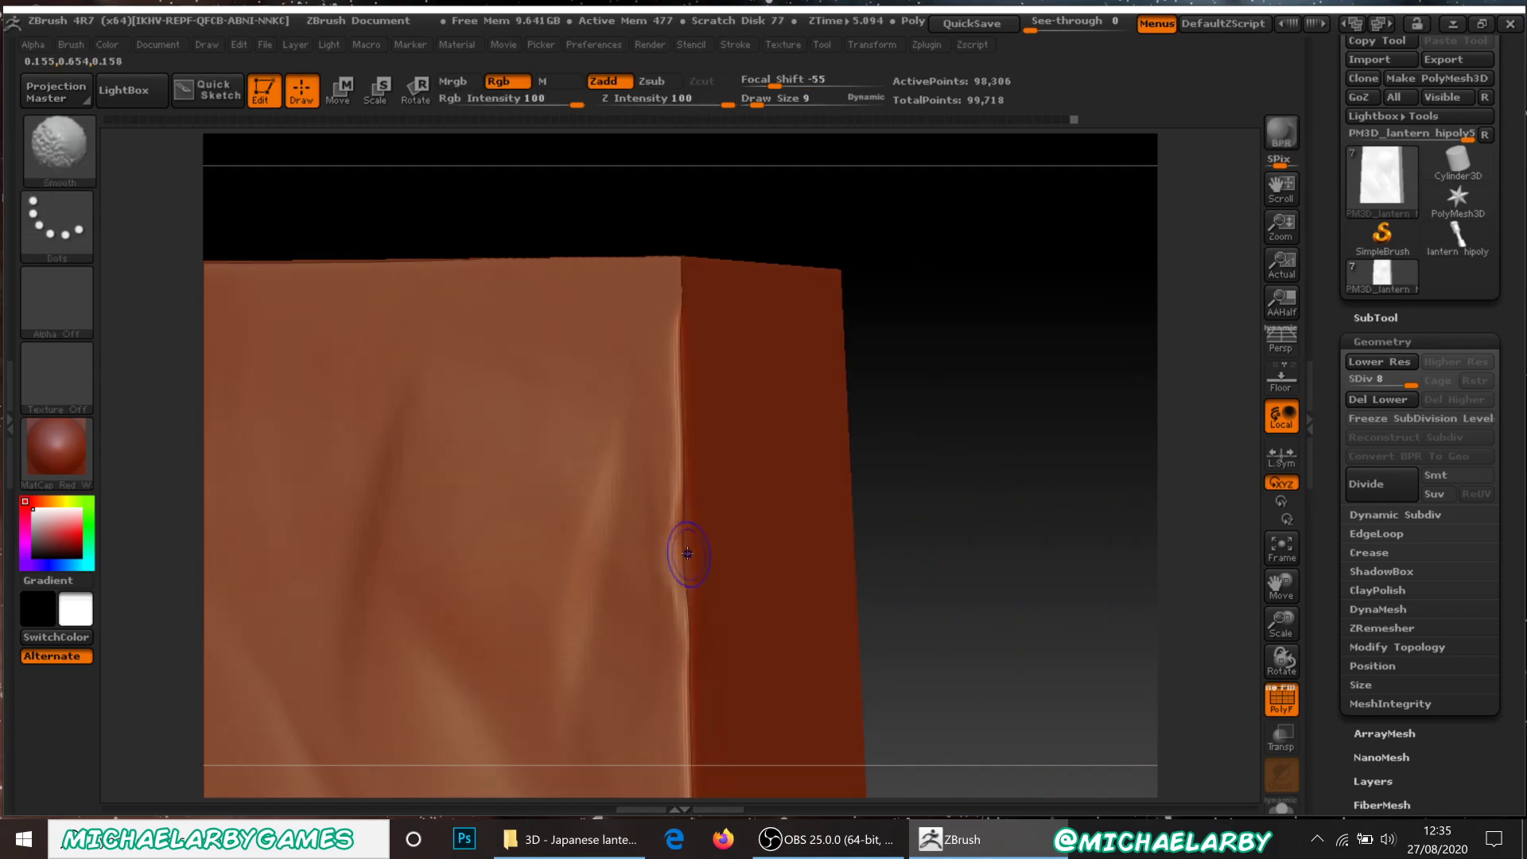
{"action": "key", "text": "alt"}
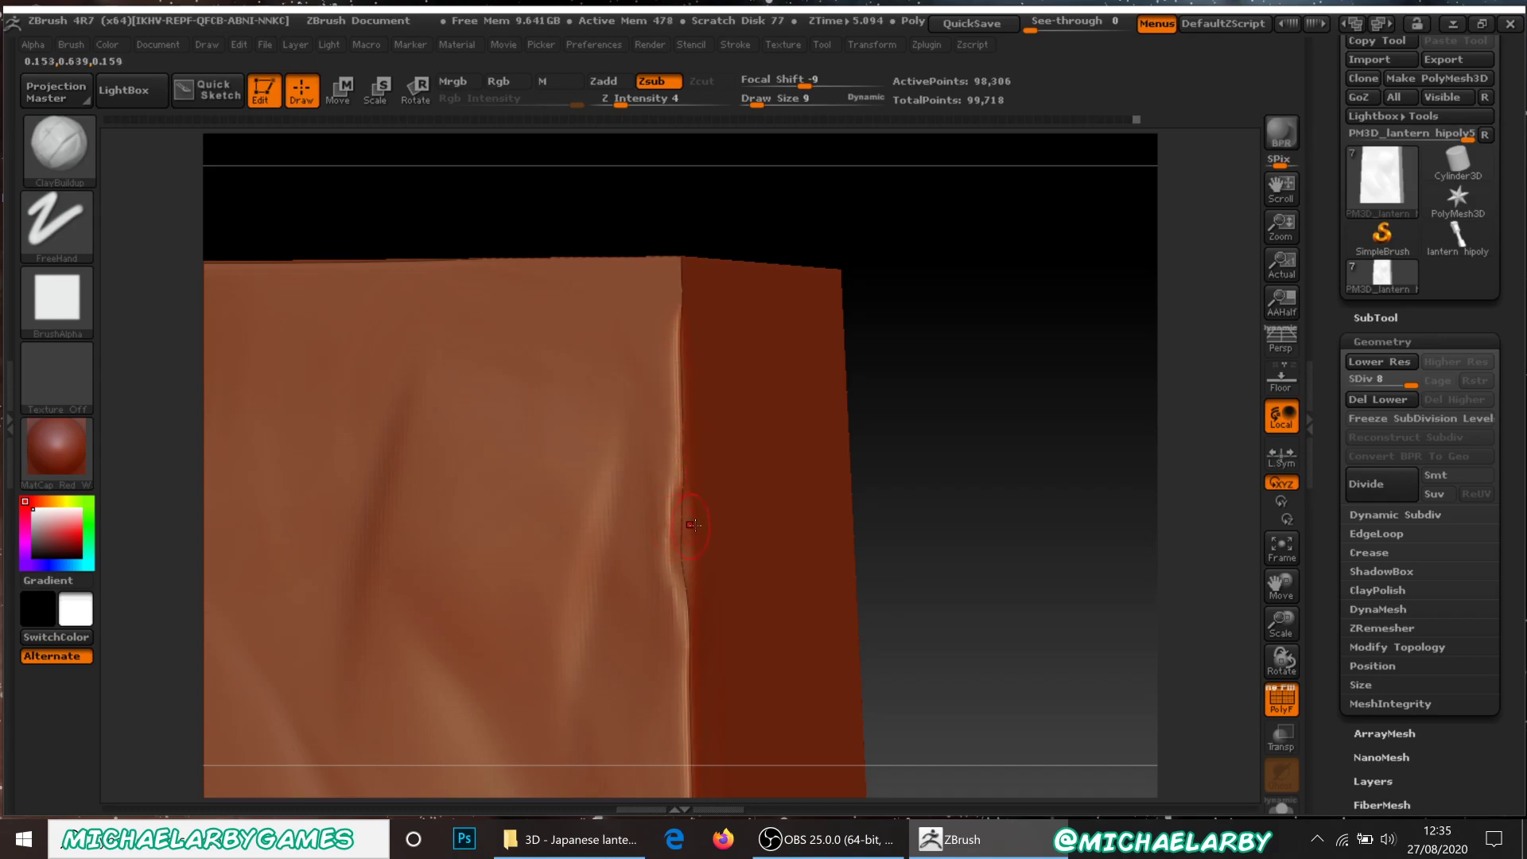
{"action": "left_click", "coordinate": [1282, 698]}
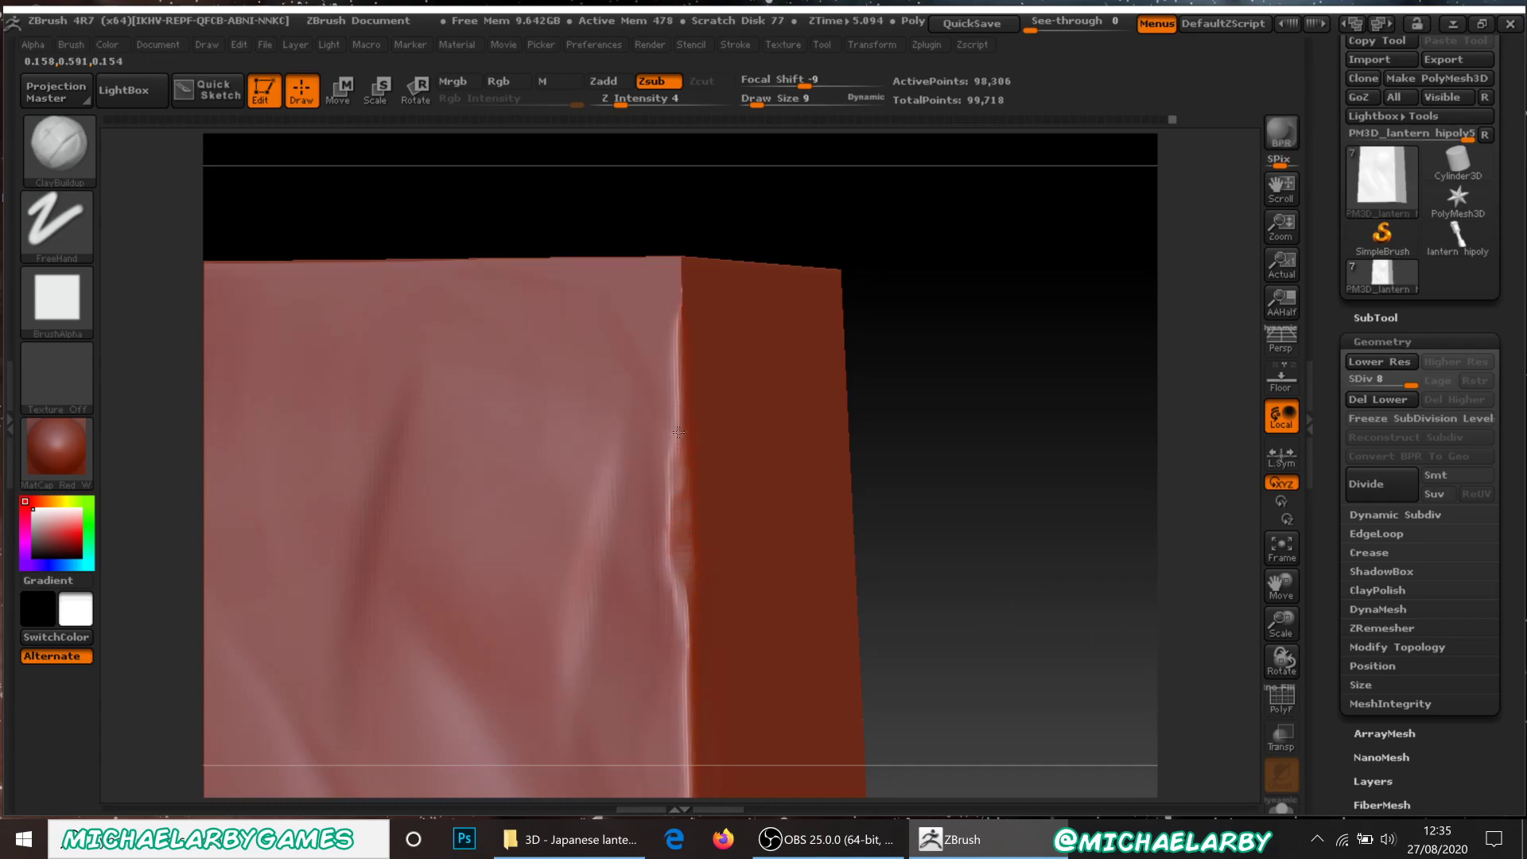
{"action": "key", "text": "shift"}
Wear down the front face's upper-right corner and the adjoining part of its upper edge, smoothing the corner.
{"action": "left_click_drag", "start_coordinate": [901, 280], "coordinate": [893, 390]}
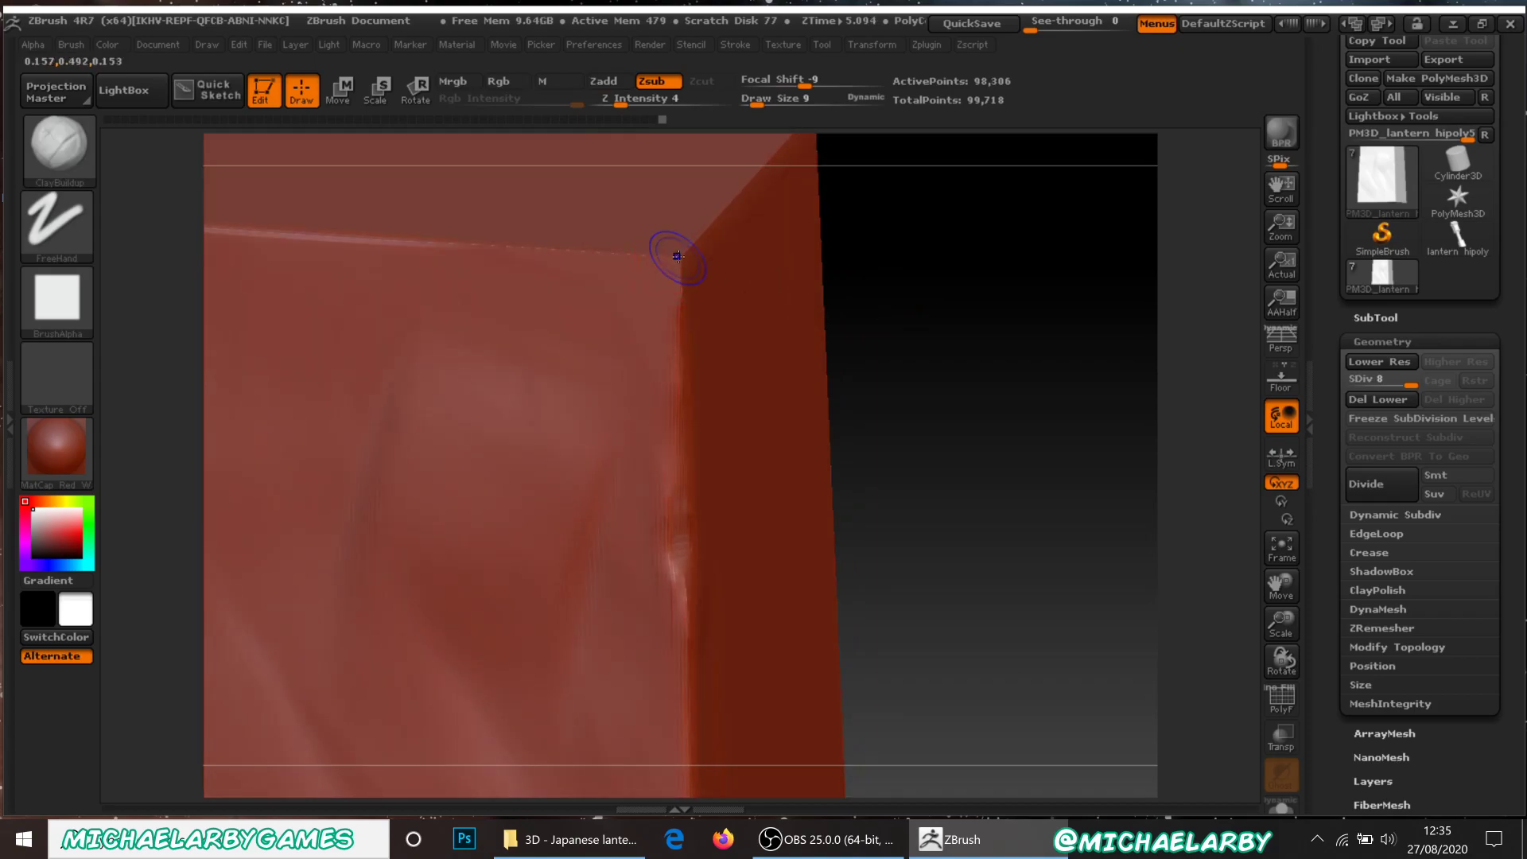
{"action": "left_click_drag", "start_coordinate": [669, 261], "coordinate": [679, 258], "text": "shift"}
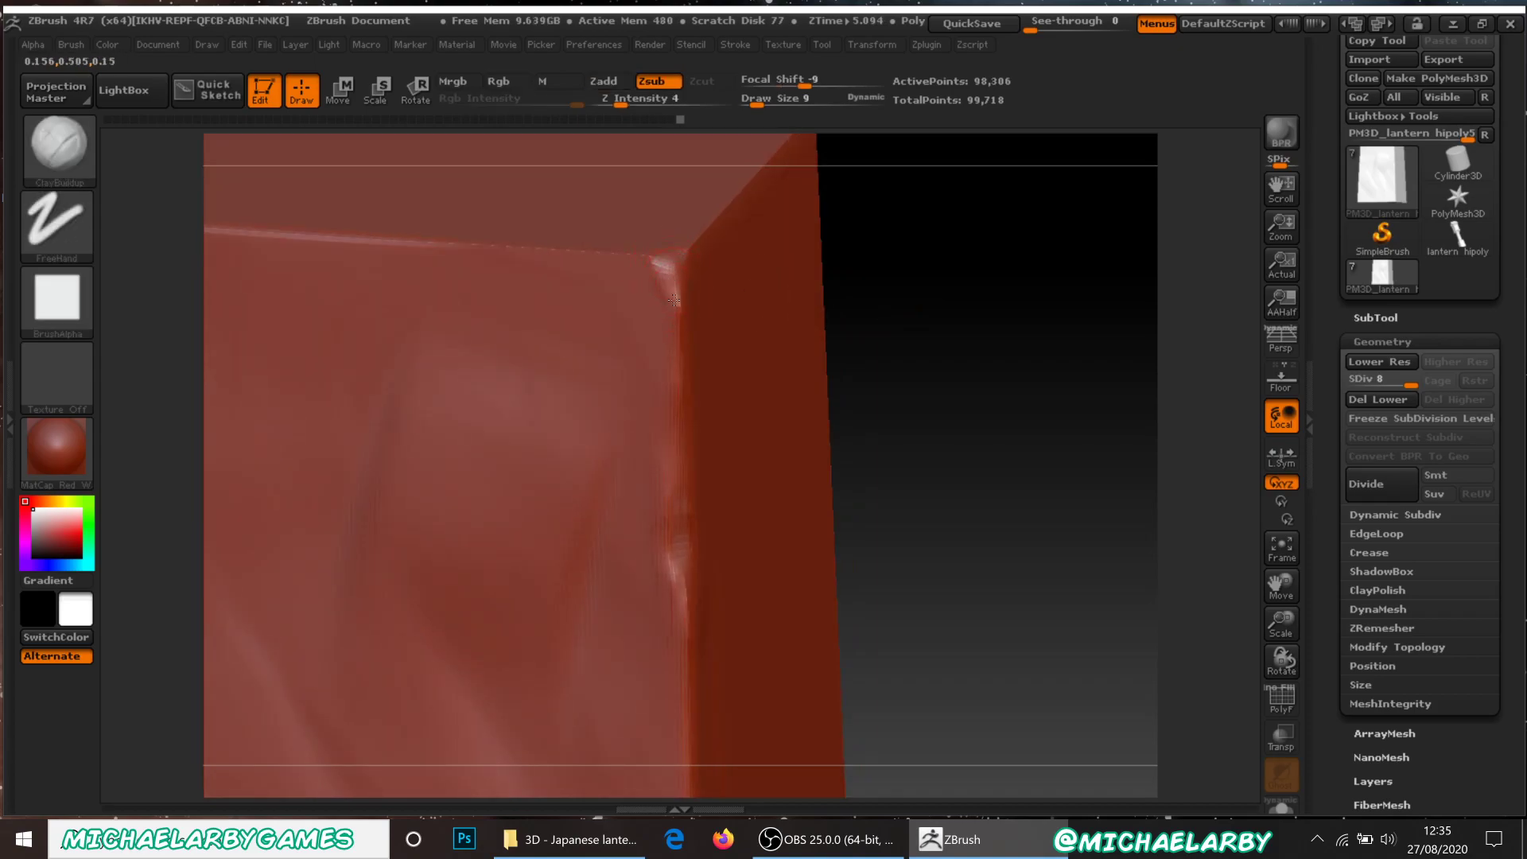
{"action": "left_click_drag", "start_coordinate": [651, 261], "coordinate": [608, 257]}
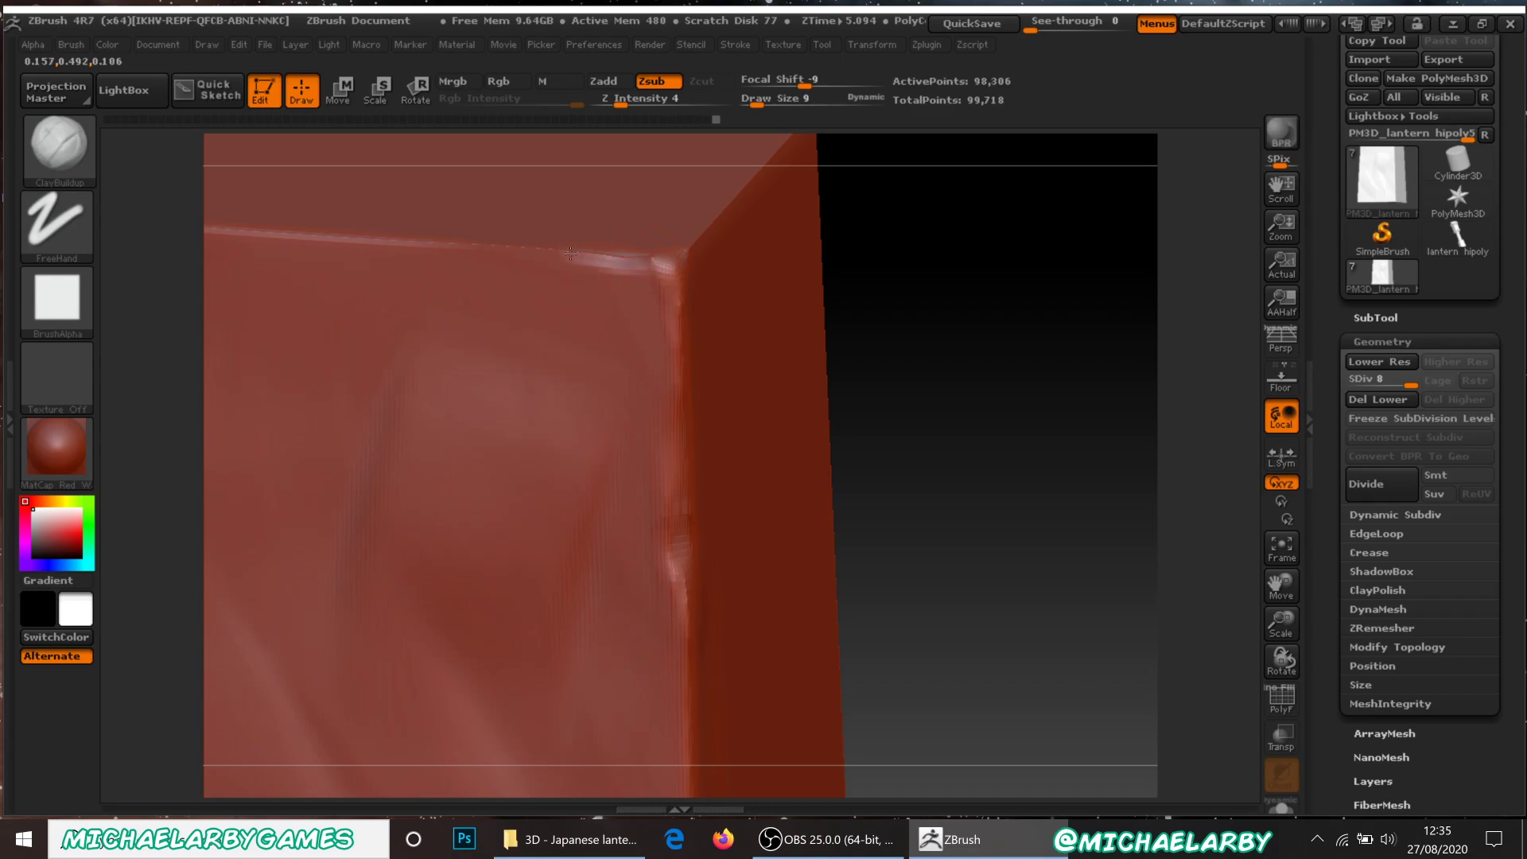
{"action": "left_click_drag", "start_coordinate": [943, 486], "coordinate": [905, 342], "text": "alt"}
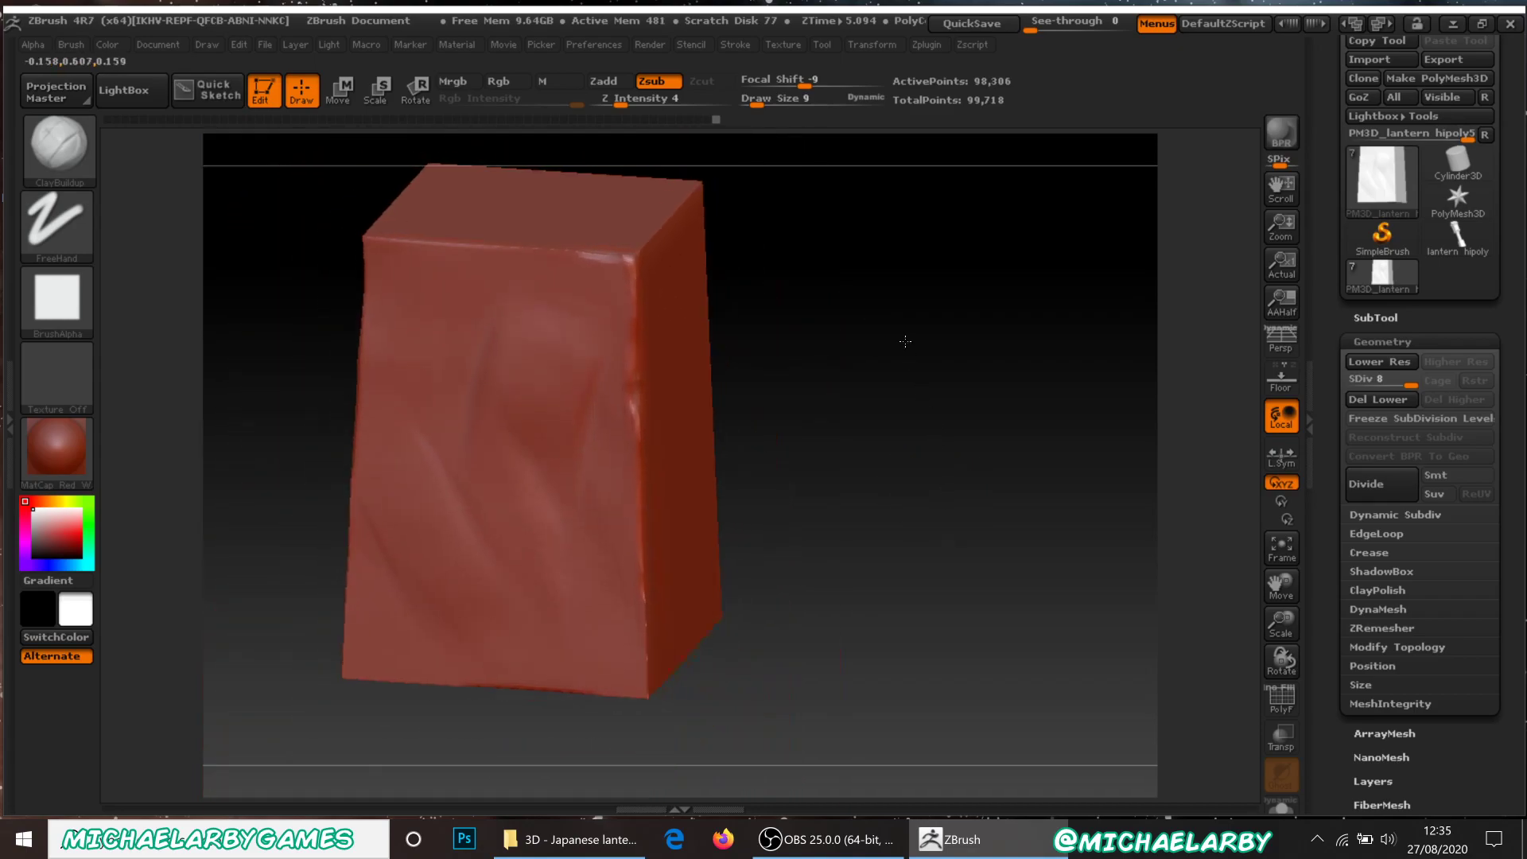
Assign Alpha 23 to the brush and make a small speckled stroke on the upper-left part of the front face.
{"action": "left_click_drag", "start_coordinate": [866, 512], "coordinate": [996, 459]}
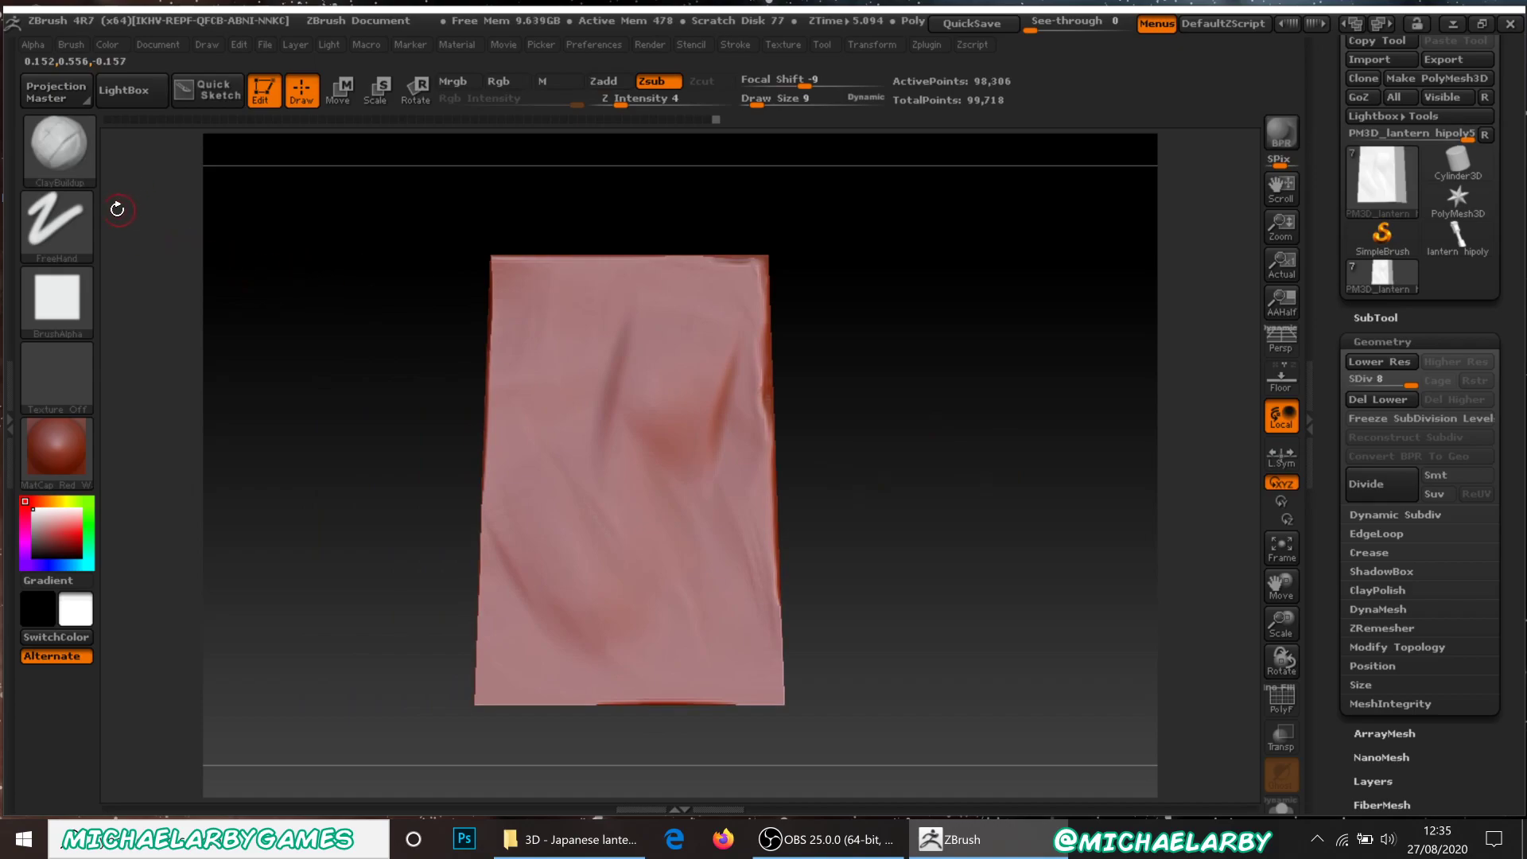
{"action": "left_click", "coordinate": [58, 298]}
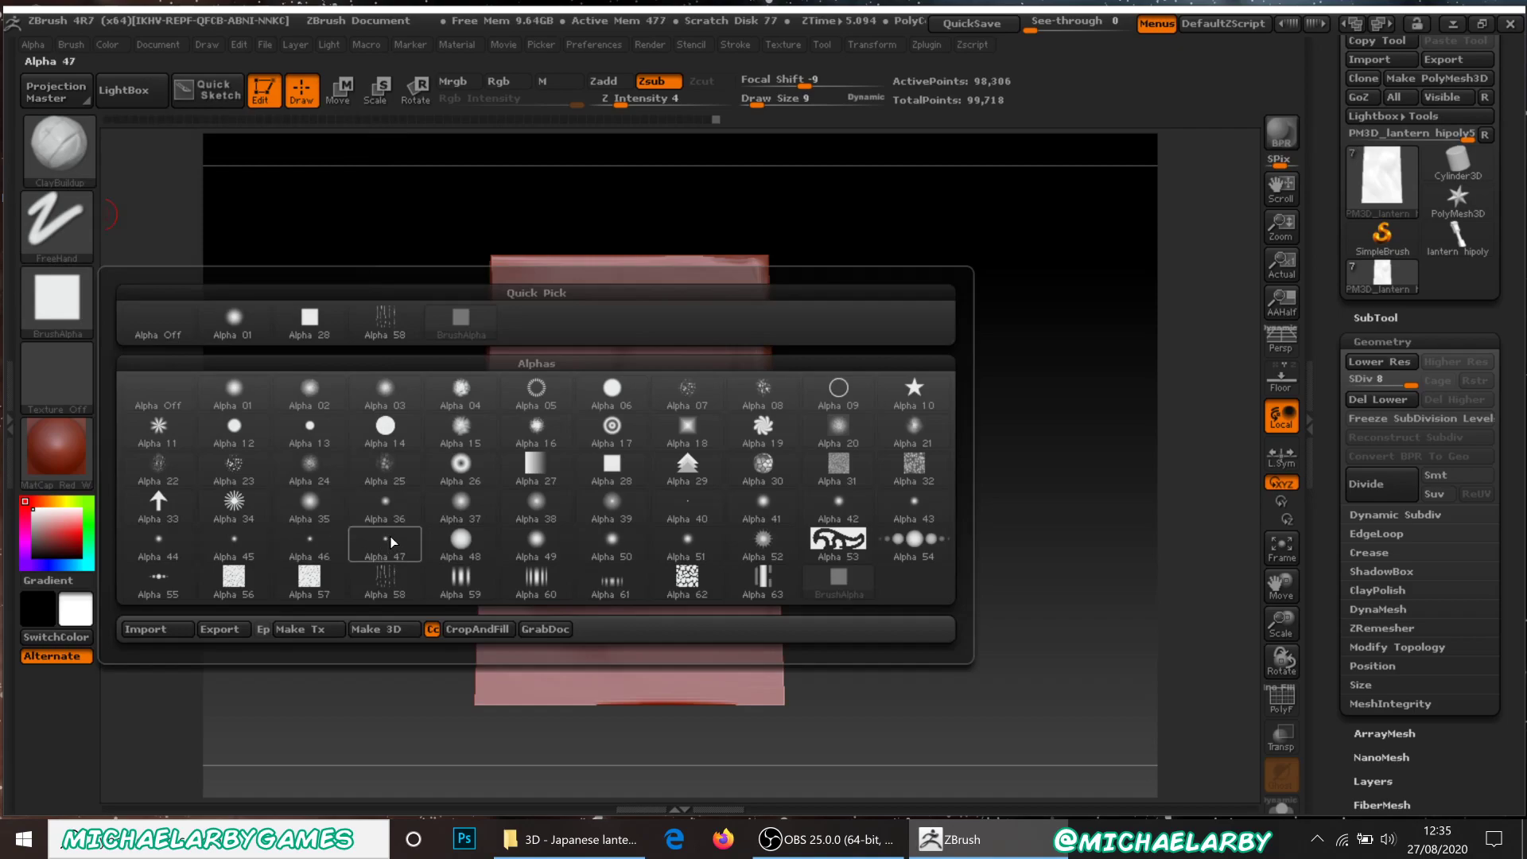
{"action": "mouse_move", "coordinate": [237, 467]}
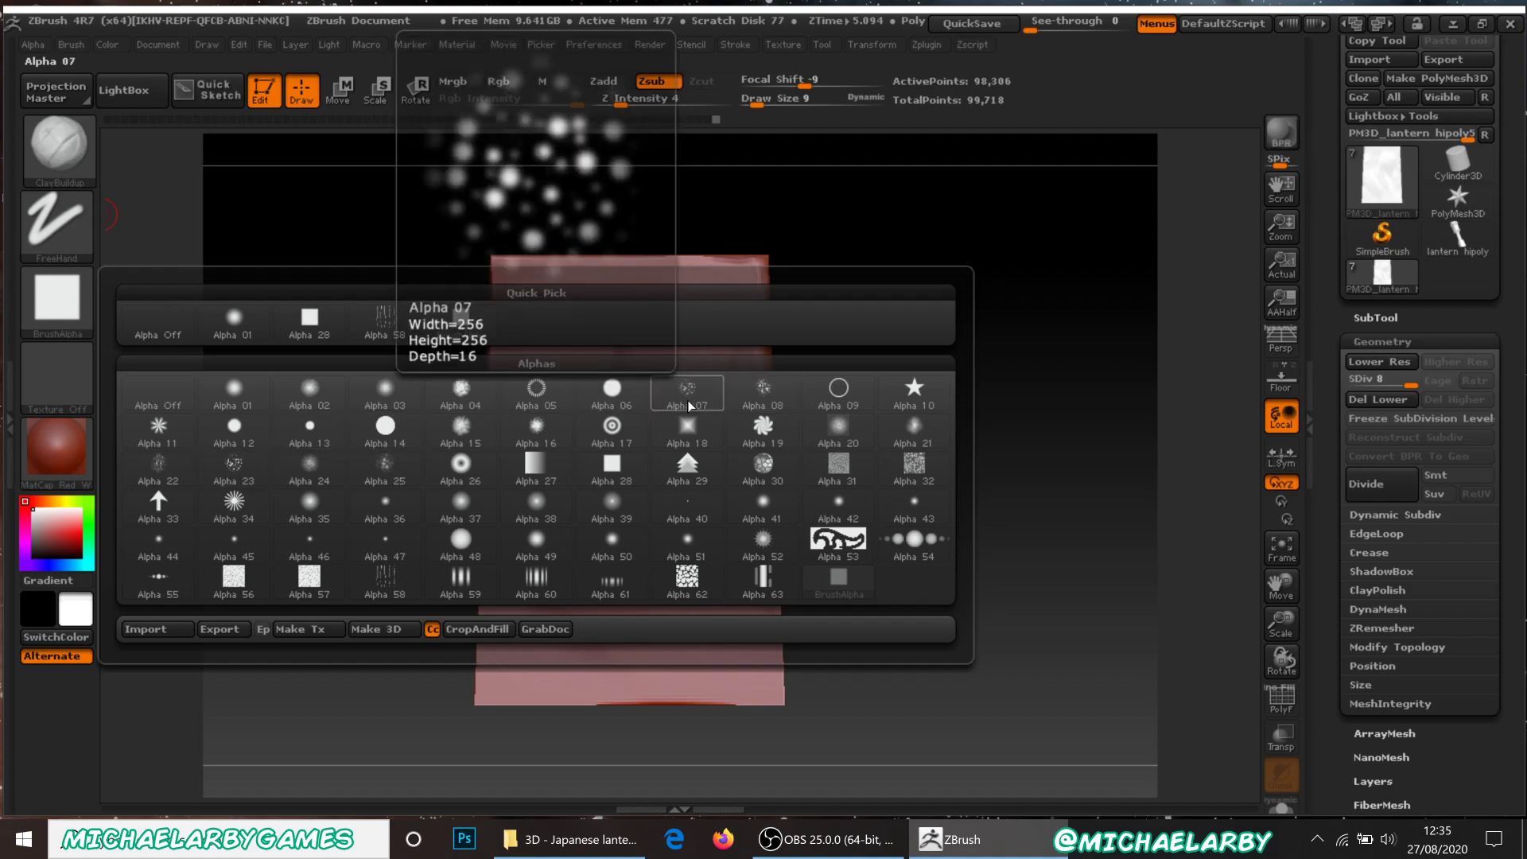
{"action": "left_click", "coordinate": [235, 477]}
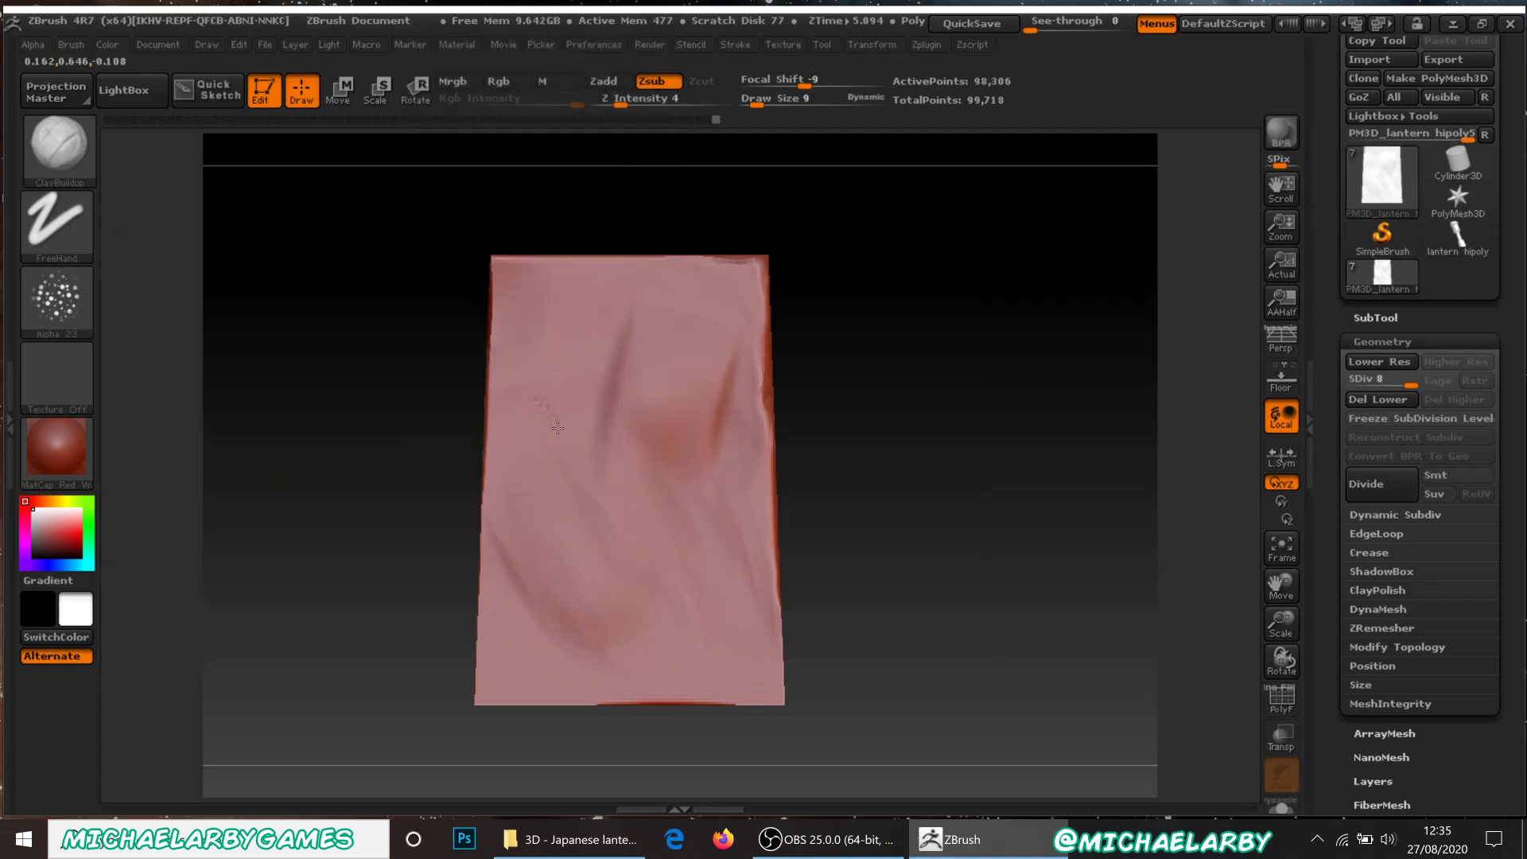
{"action": "left_click_drag", "start_coordinate": [893, 462], "coordinate": [682, 498], "text": "alt"}
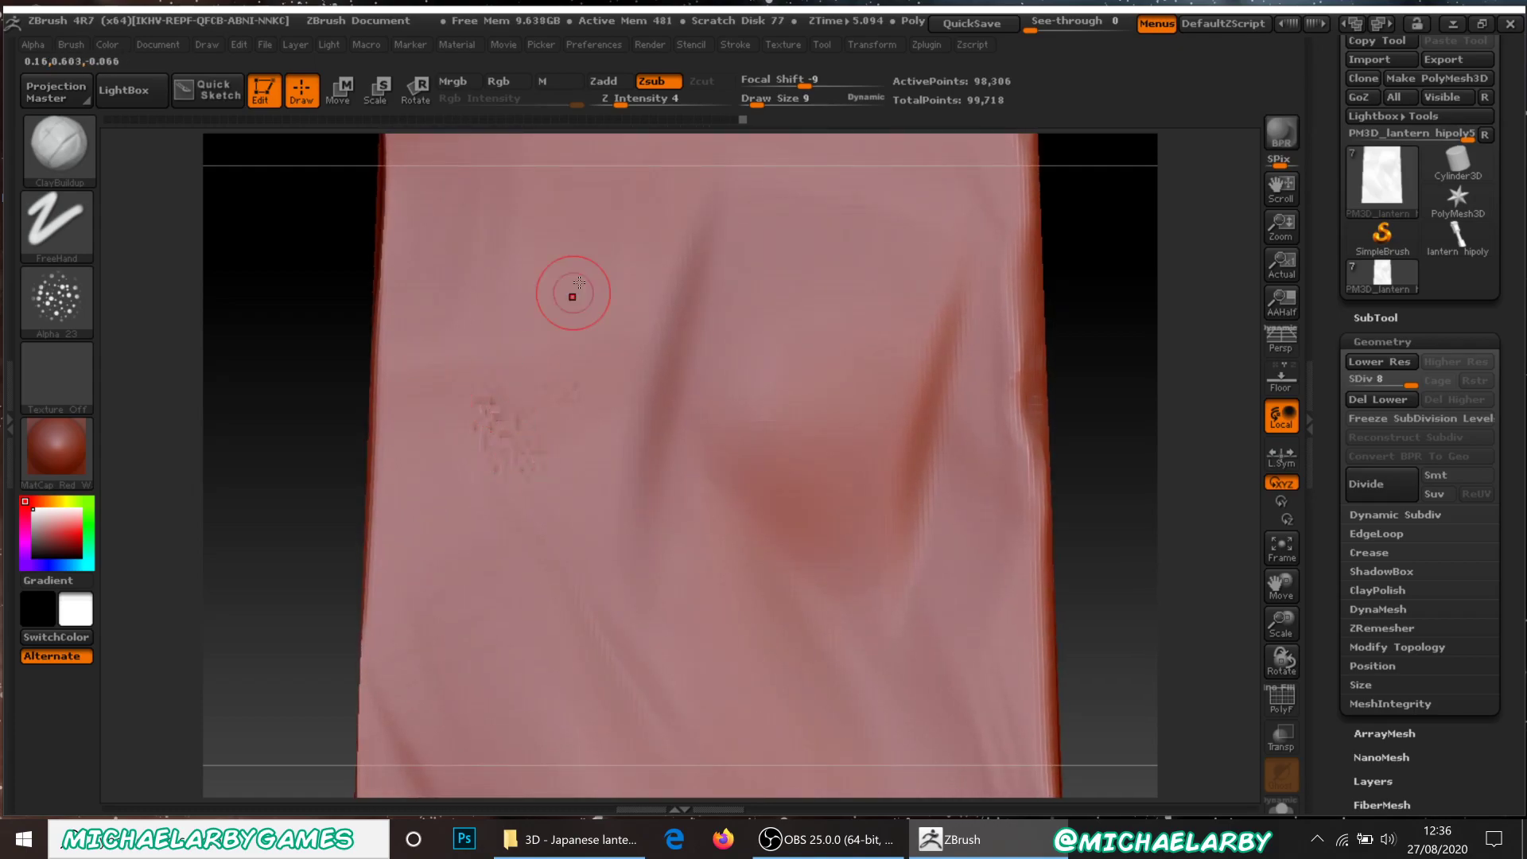
Stamp Zsub pitting with Draw Size 33 over the upper-left area of the front face.
{"action": "mouse_move", "coordinate": [752, 98]}
{"action": "left_mouse_down"}
{"action": "mouse_move", "coordinate": [736, 103]}
{"action": "mouse_move", "coordinate": [762, 141]}
{"action": "left_mouse_up"}
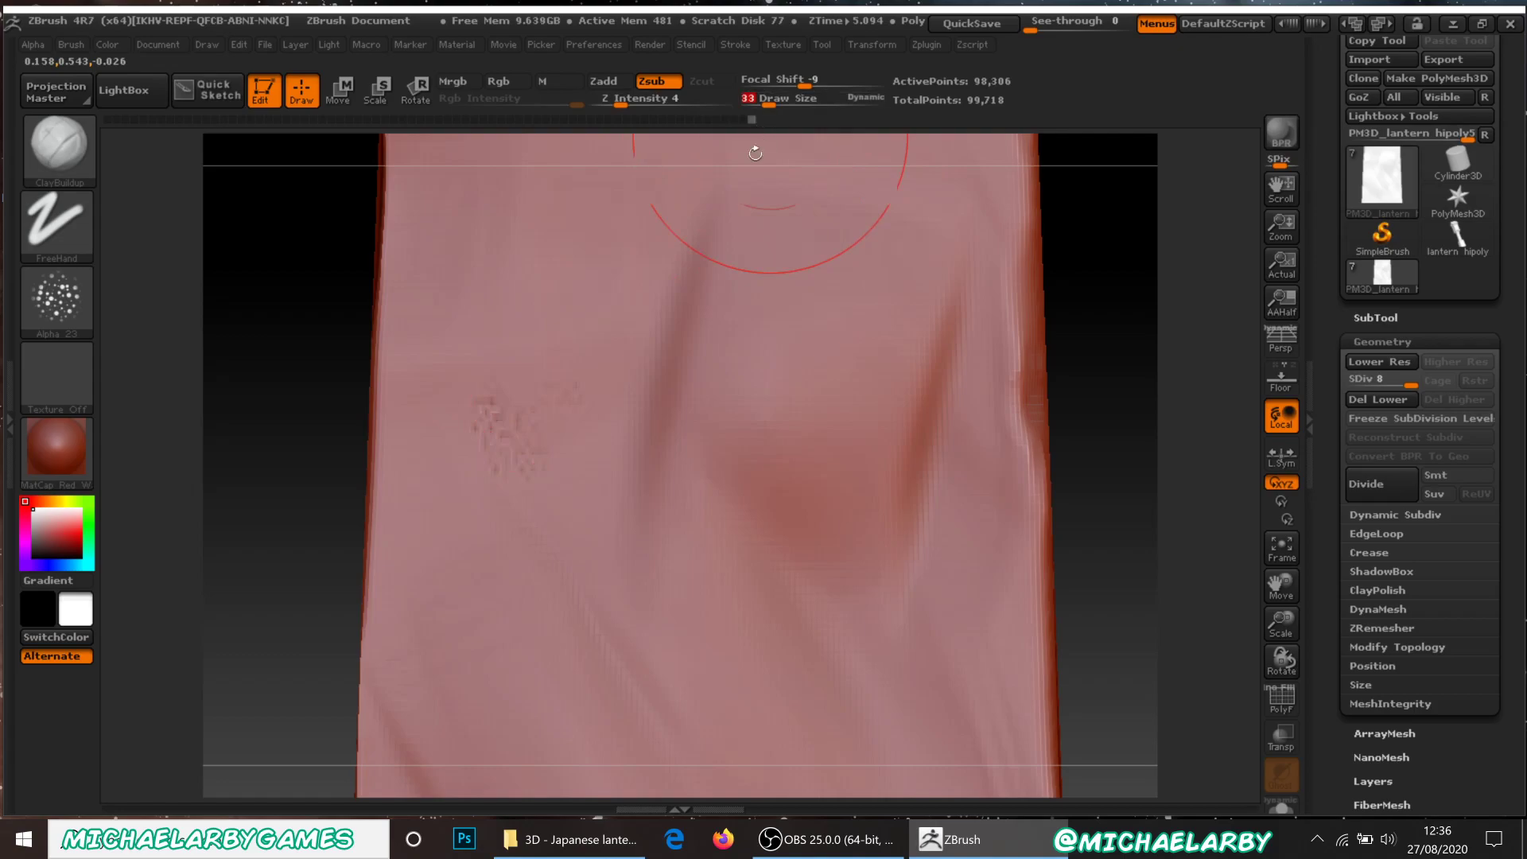
{"action": "left_click_drag", "start_coordinate": [544, 315], "coordinate": [563, 368]}
{"action": "mouse_move", "coordinate": [439, 393]}
{"action": "left_mouse_down"}
{"action": "mouse_move", "coordinate": [429, 461]}
{"action": "mouse_move", "coordinate": [555, 557]}
{"action": "left_mouse_up"}
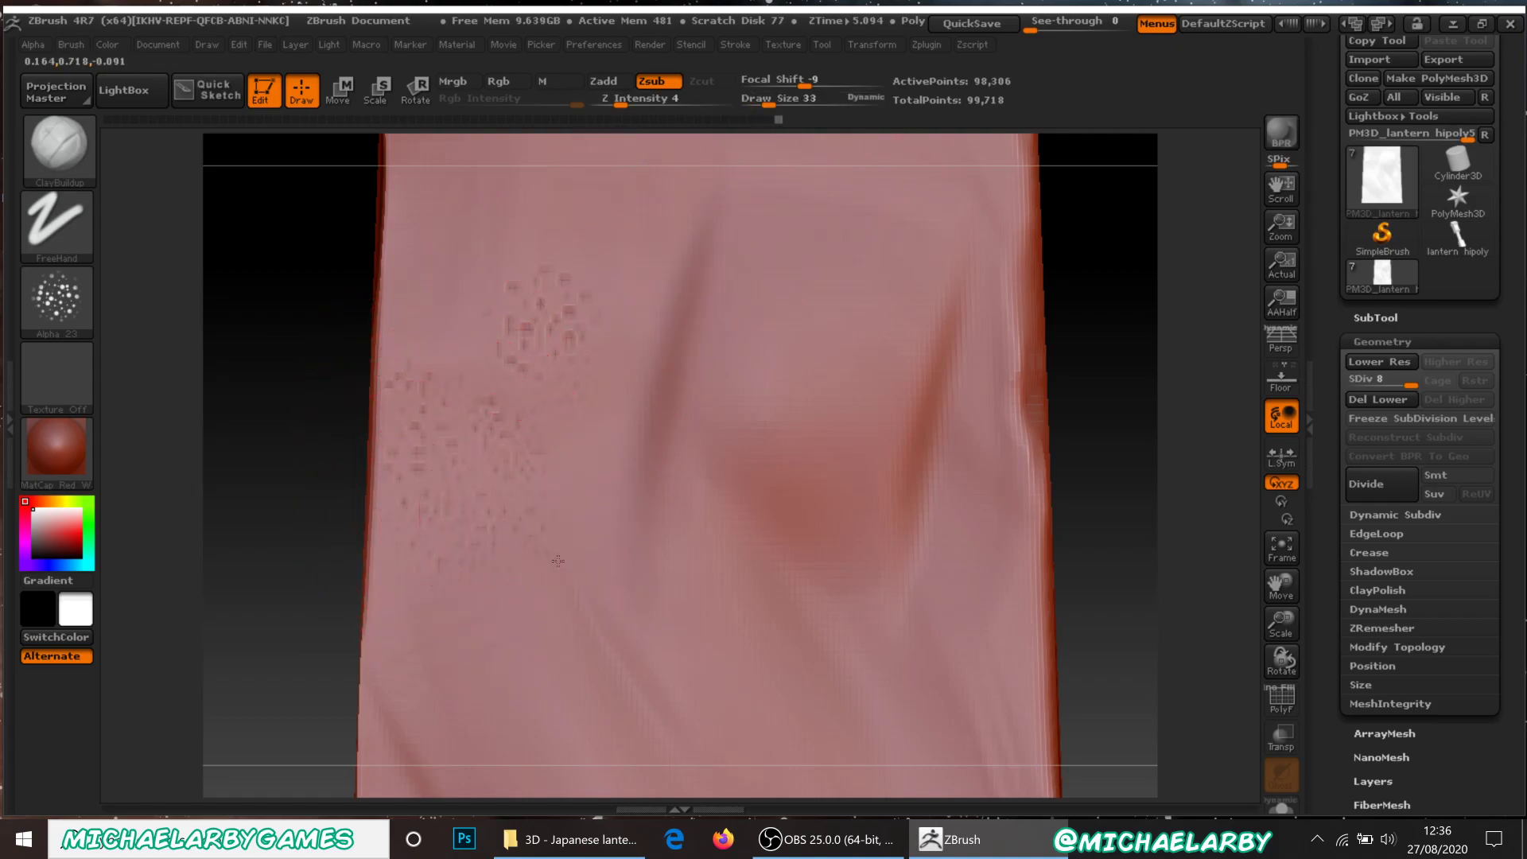
{"action": "left_click_drag", "start_coordinate": [1091, 437], "coordinate": [955, 390], "text": "alt"}
{"action": "left_click_drag", "start_coordinate": [477, 382], "coordinate": [468, 407]}
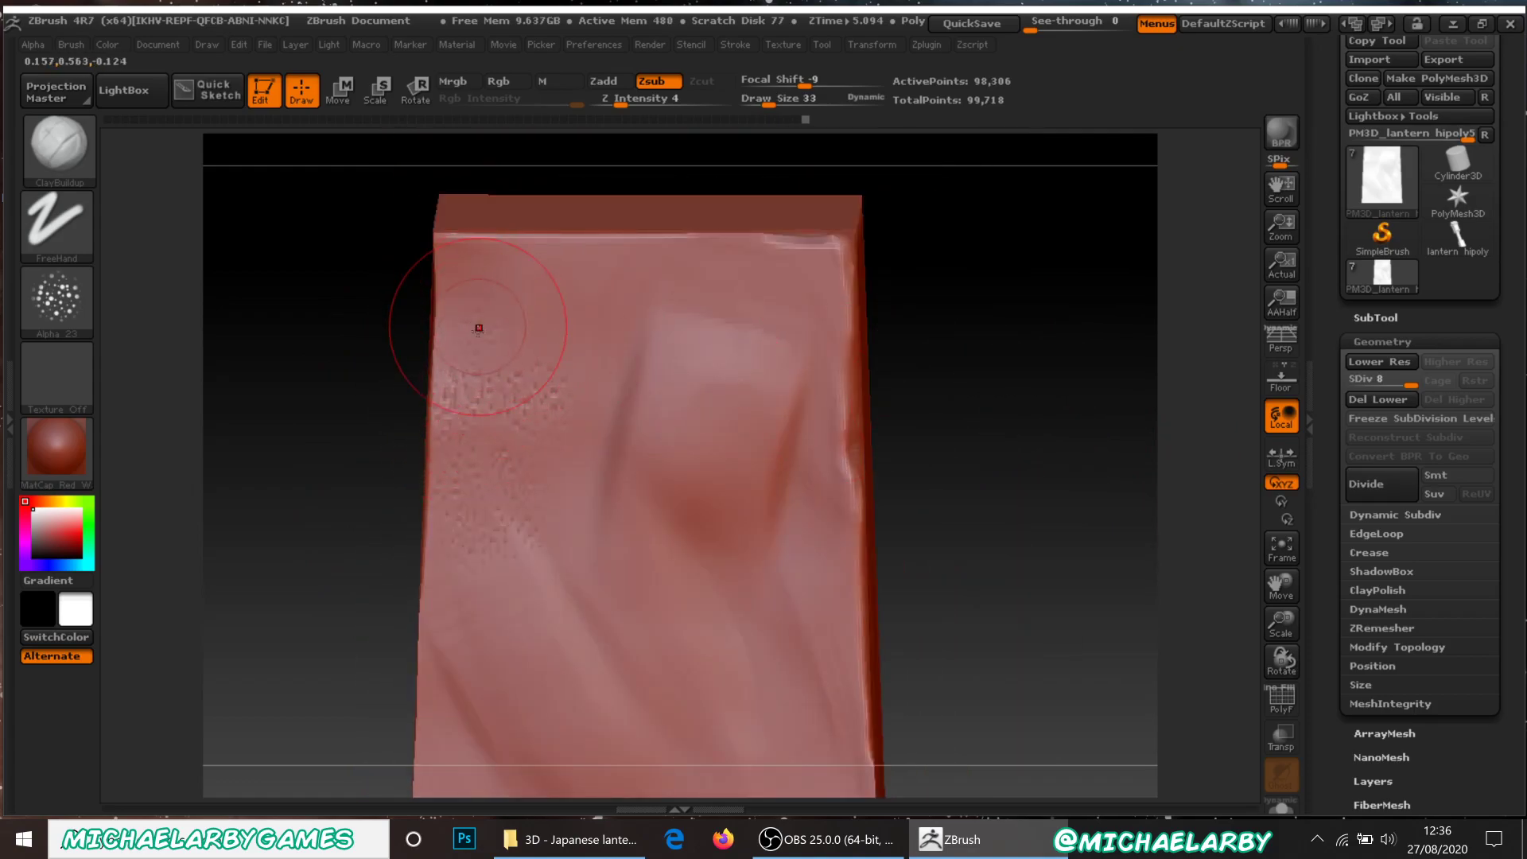
{"action": "left_click_drag", "start_coordinate": [1023, 382], "coordinate": [733, 363]}
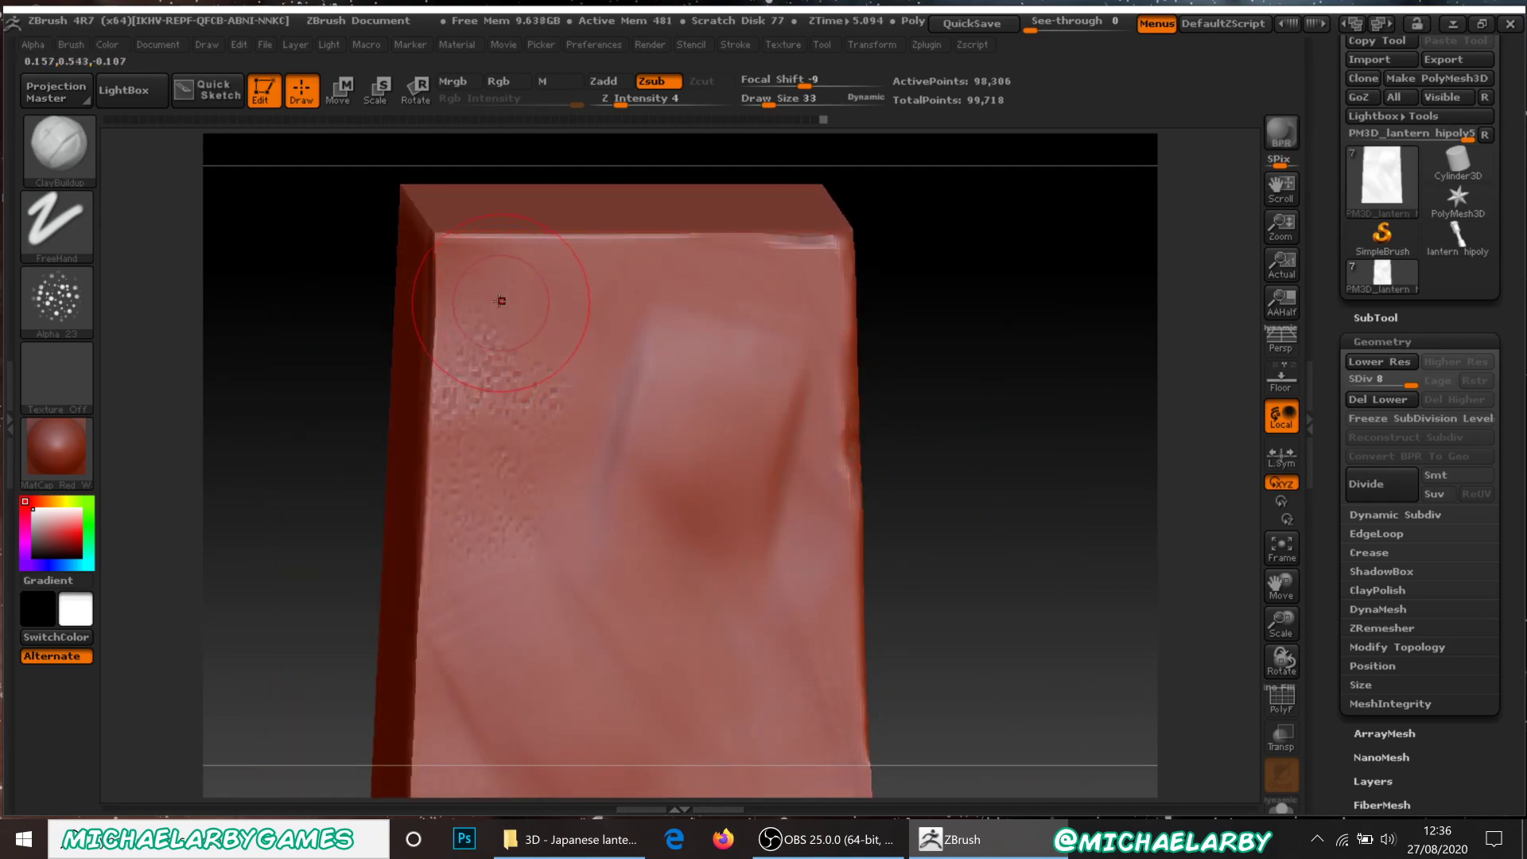
Add pitting down the right side of the front face, from the upper-right corner to the lower-right corner.
{"action": "mouse_move", "coordinate": [971, 345]}
{"action": "left_mouse_down"}
{"action": "mouse_move", "coordinate": [994, 341]}
{"action": "mouse_move", "coordinate": [964, 337]}
{"action": "left_mouse_up"}
{"action": "mouse_move", "coordinate": [818, 304]}
{"action": "left_mouse_down"}
{"action": "mouse_move", "coordinate": [808, 316]}
{"action": "mouse_move", "coordinate": [795, 278]}
{"action": "mouse_move", "coordinate": [800, 299]}
{"action": "left_mouse_up"}
{"action": "left_click_drag", "start_coordinate": [828, 443], "coordinate": [818, 492]}
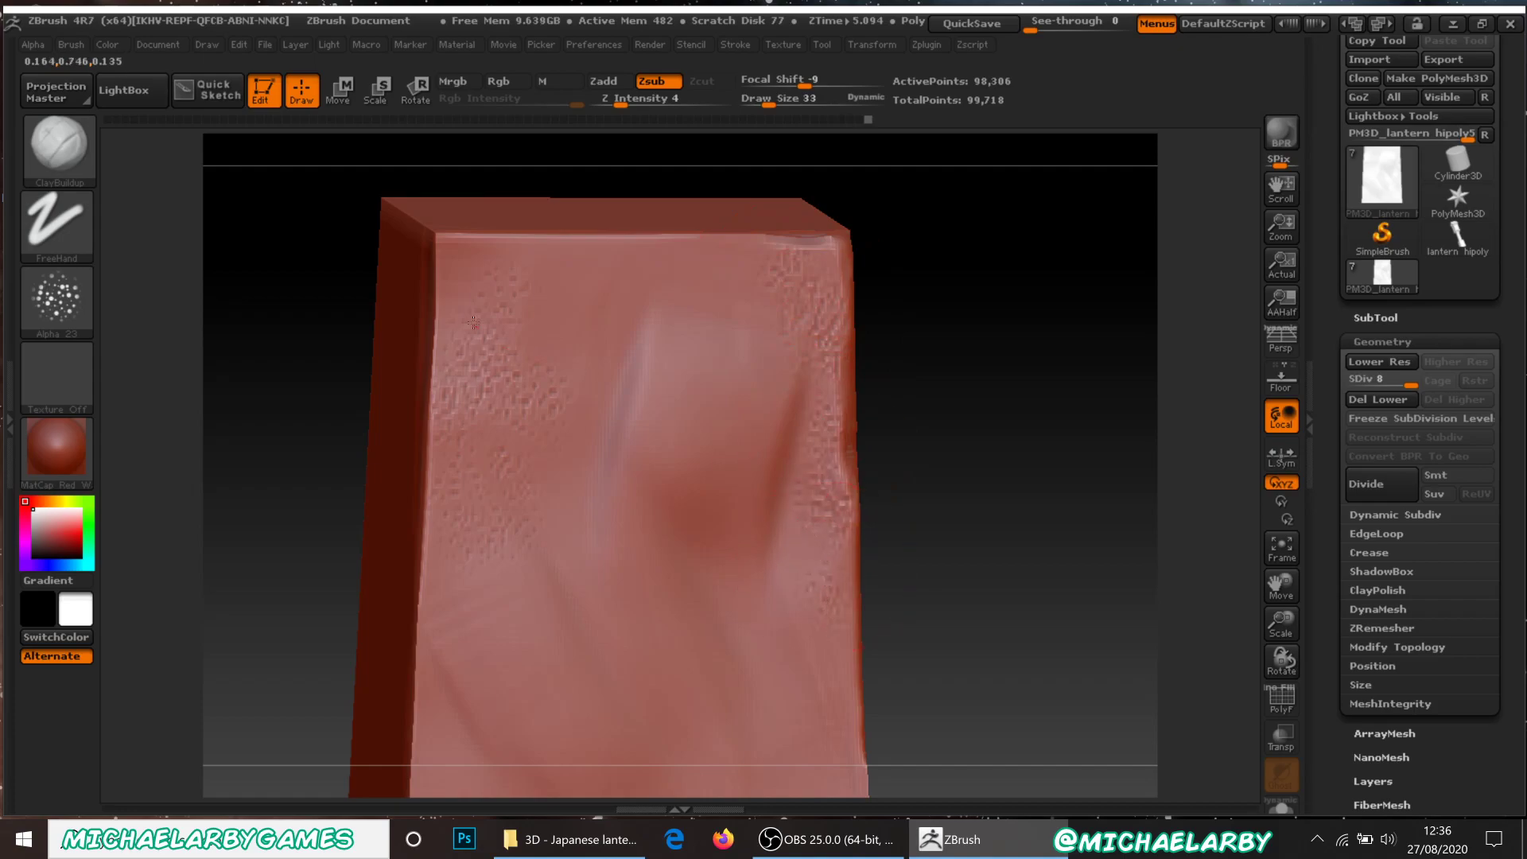
{"action": "mouse_move", "coordinate": [1064, 520]}
{"action": "left_mouse_down"}
{"action": "mouse_move", "coordinate": [1020, 522]}
{"action": "mouse_move", "coordinate": [920, 461]}
{"action": "left_mouse_up"}
{"action": "left_click_drag", "start_coordinate": [816, 663], "coordinate": [804, 697]}
{"action": "left_click_drag", "start_coordinate": [817, 641], "coordinate": [817, 557]}
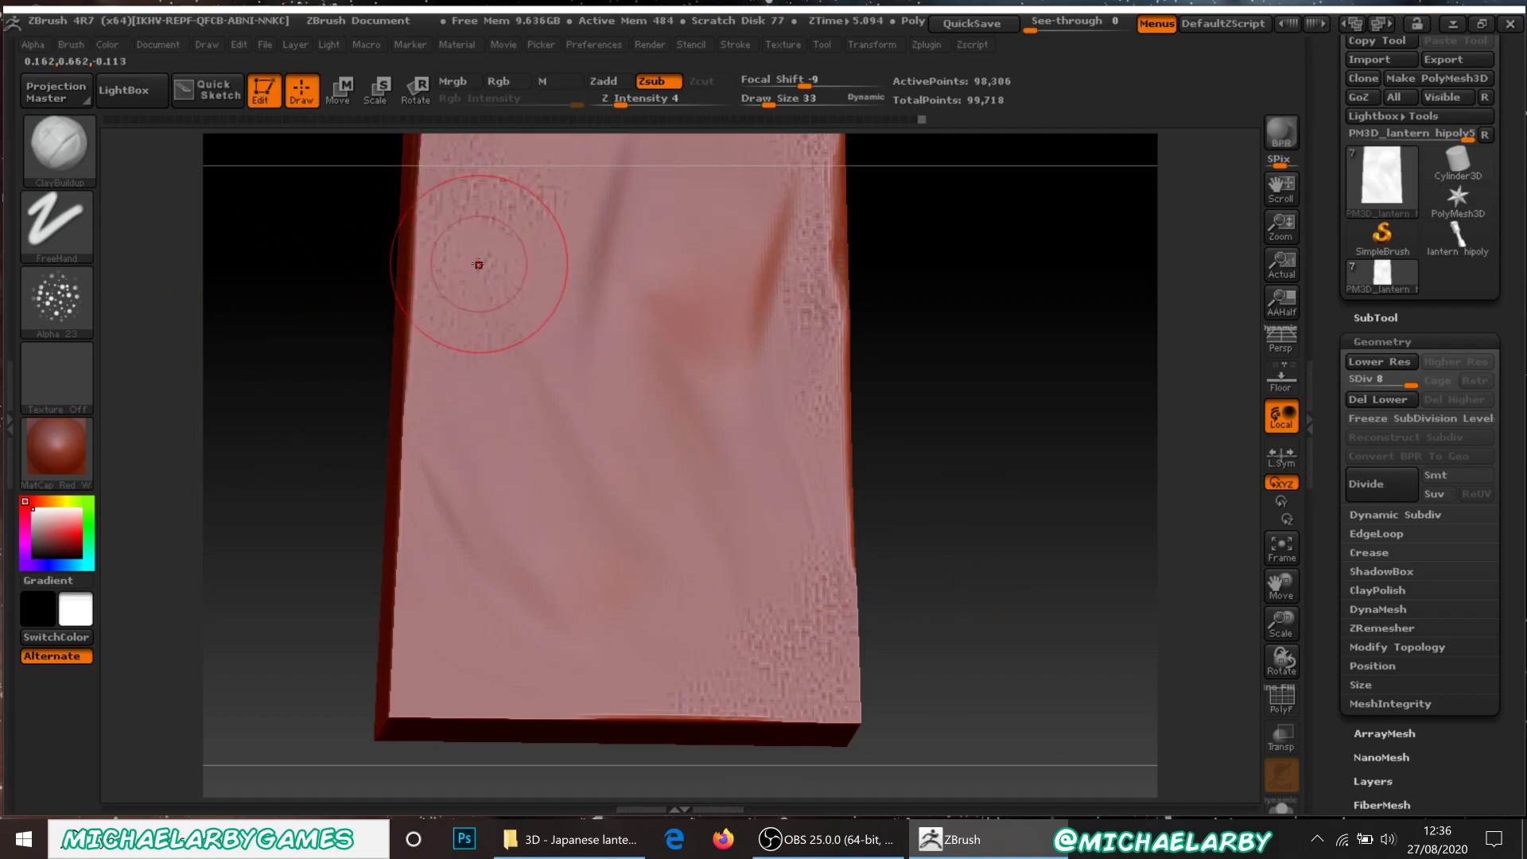
{"action": "left_click", "coordinate": [603, 82]}
{"action": "left_click", "coordinate": [67, 284]}
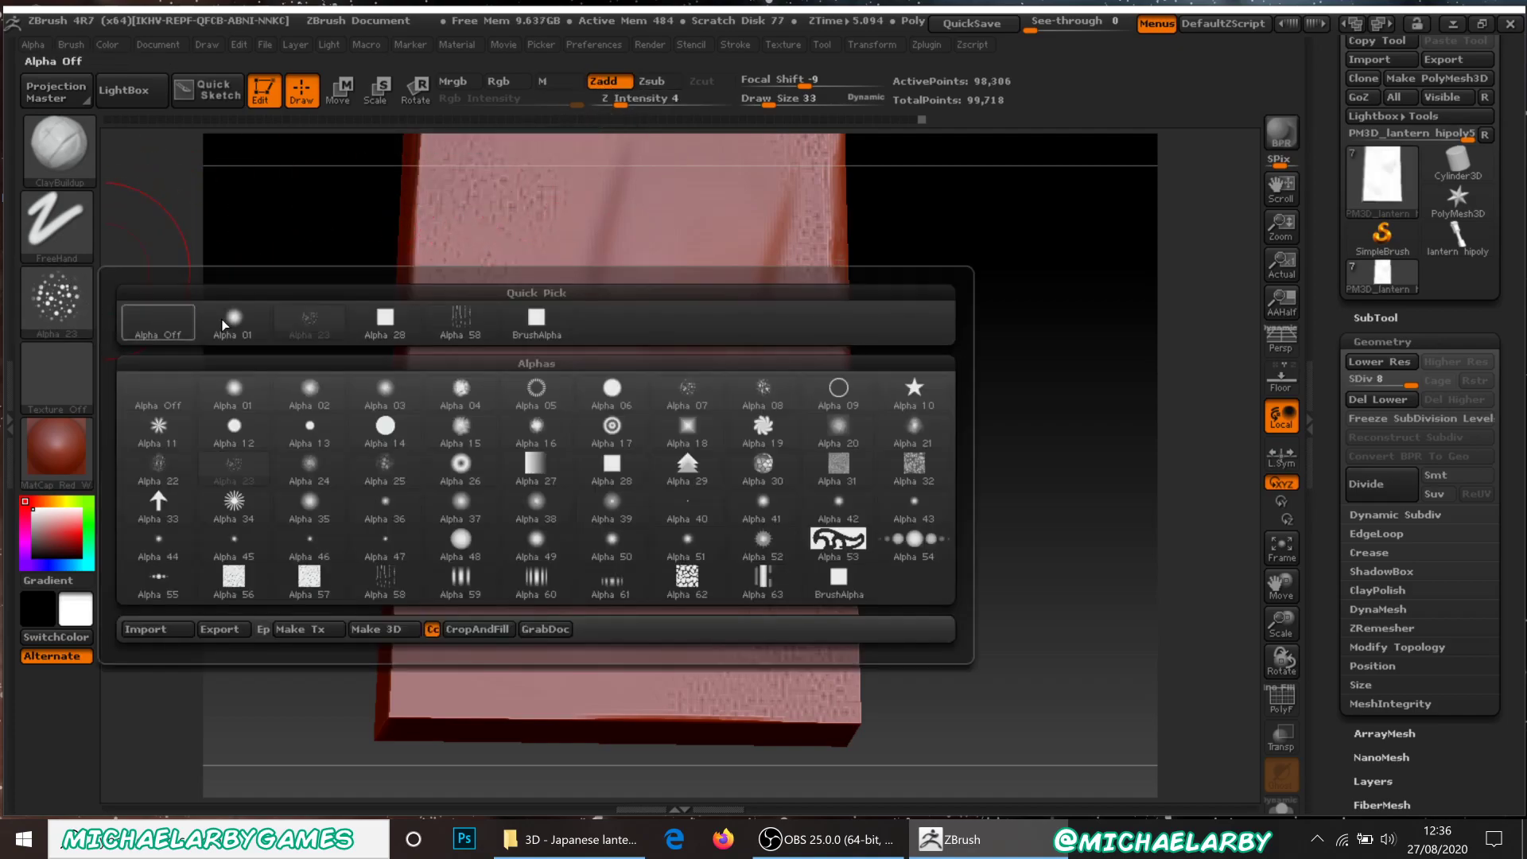
{"action": "left_click", "coordinate": [240, 390]}
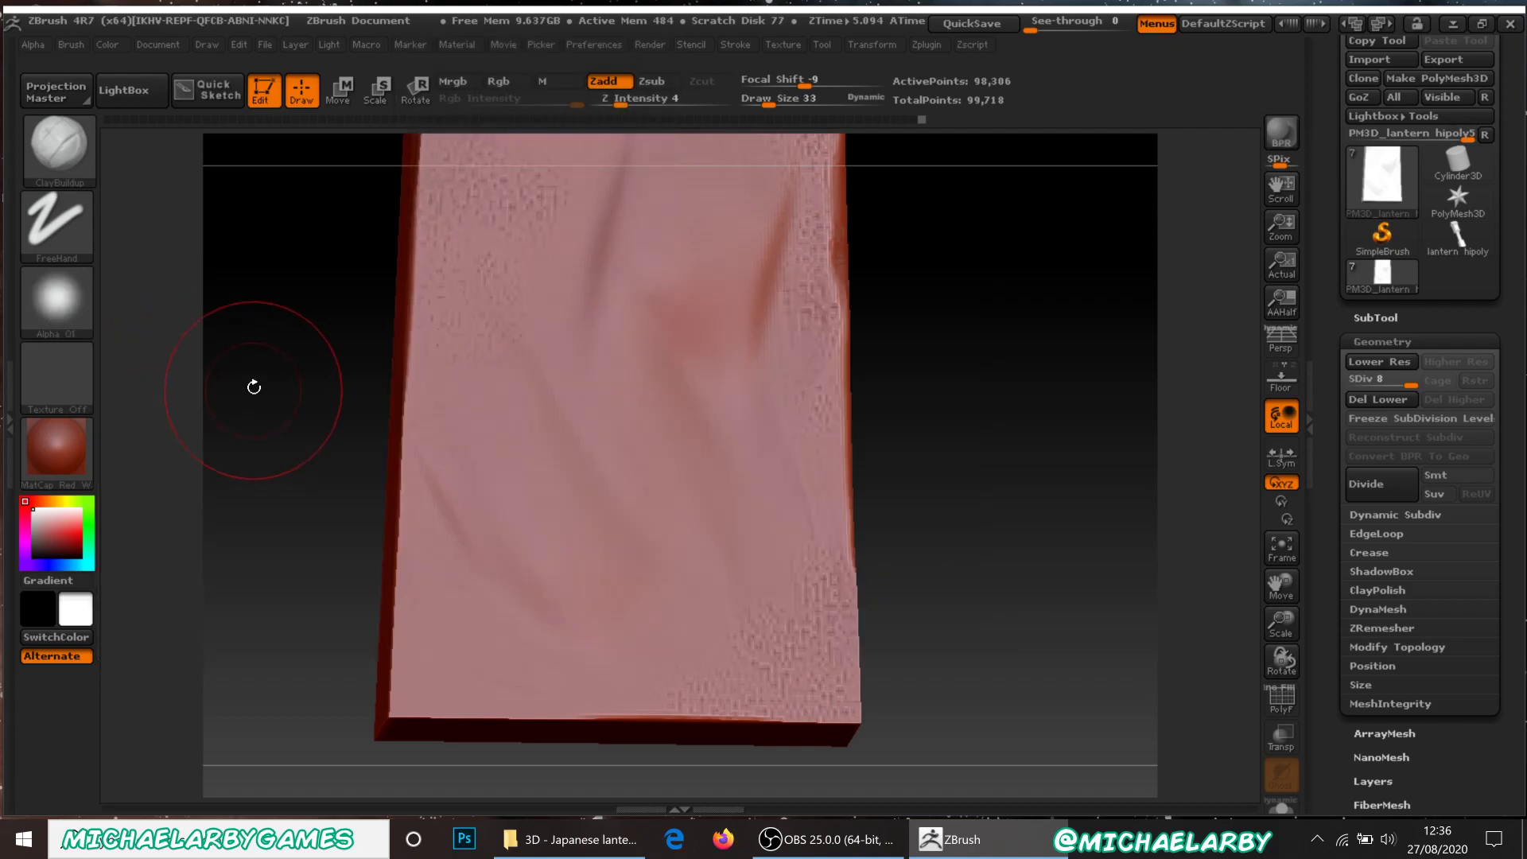
Carve a forked crack inward from the front face's right edge using the Dam_Standard brush with Draw Size 8.
{"action": "left_click", "coordinate": [65, 159]}
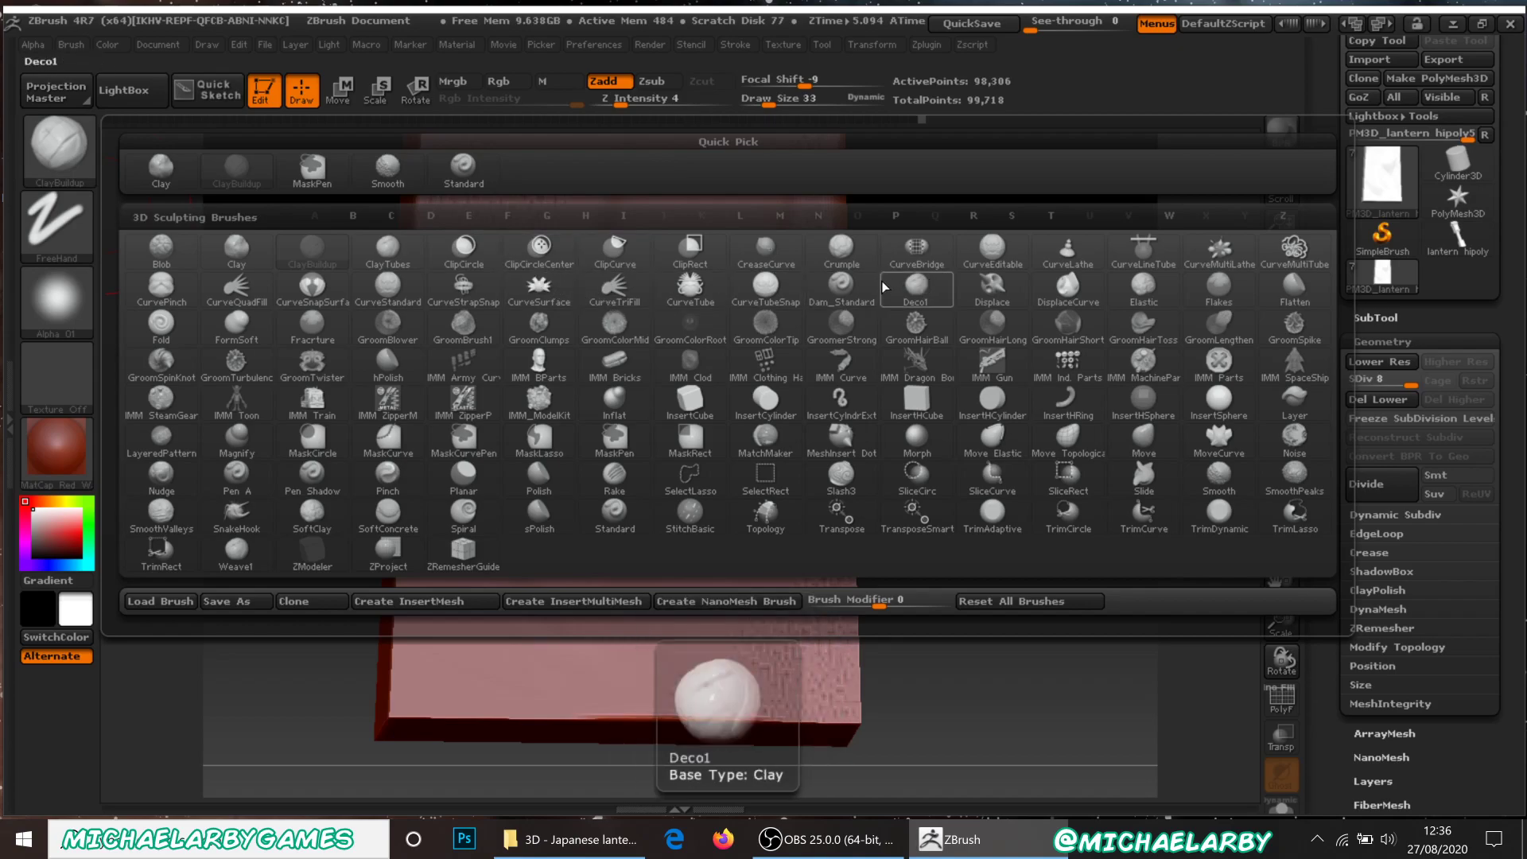
{"action": "left_click", "coordinate": [845, 284]}
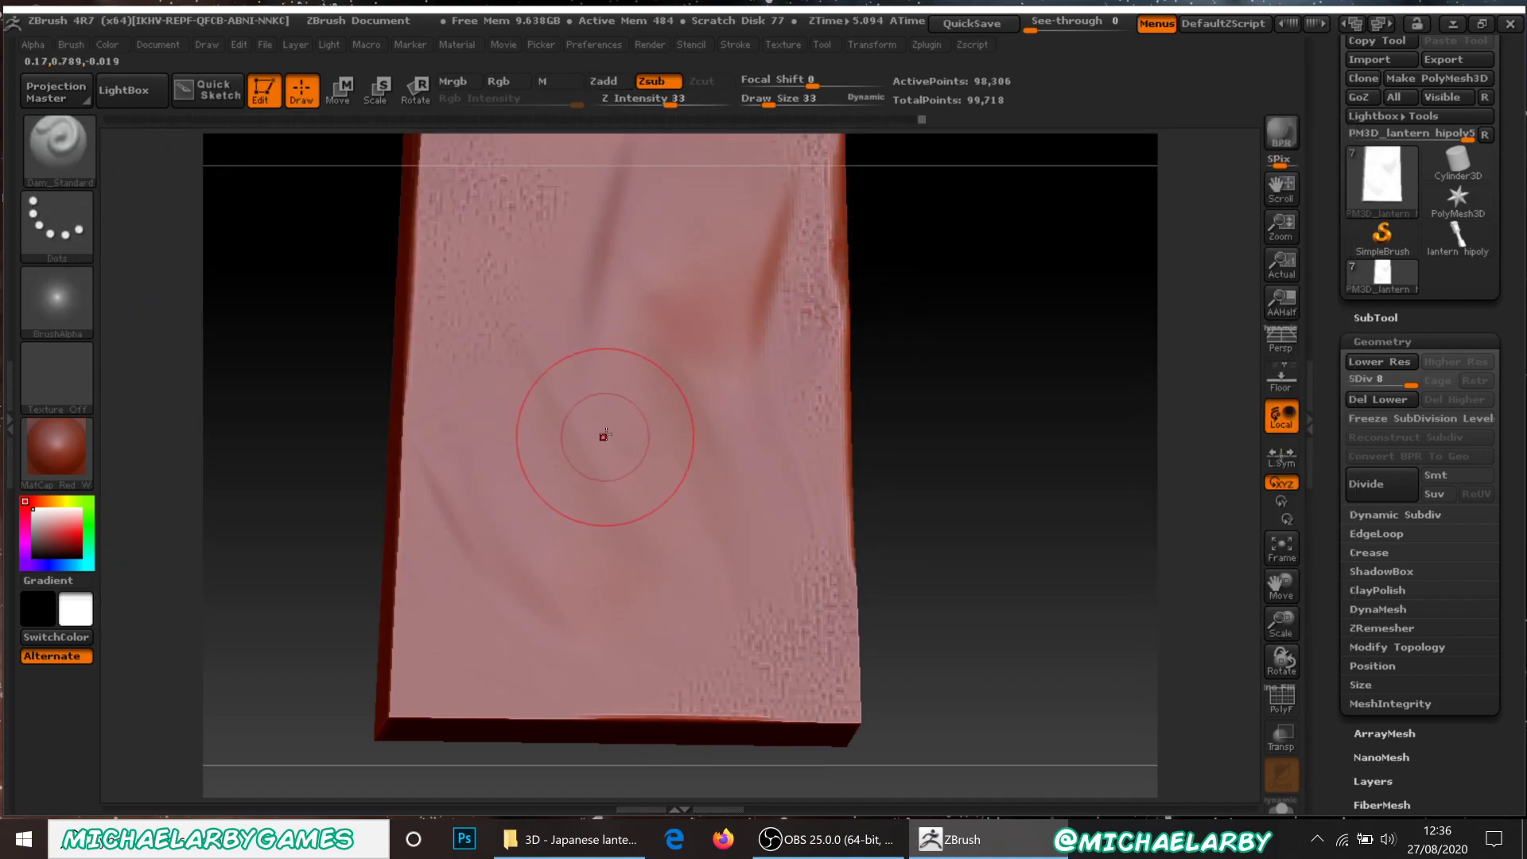
{"action": "left_click_drag", "start_coordinate": [769, 105], "coordinate": [756, 104]}
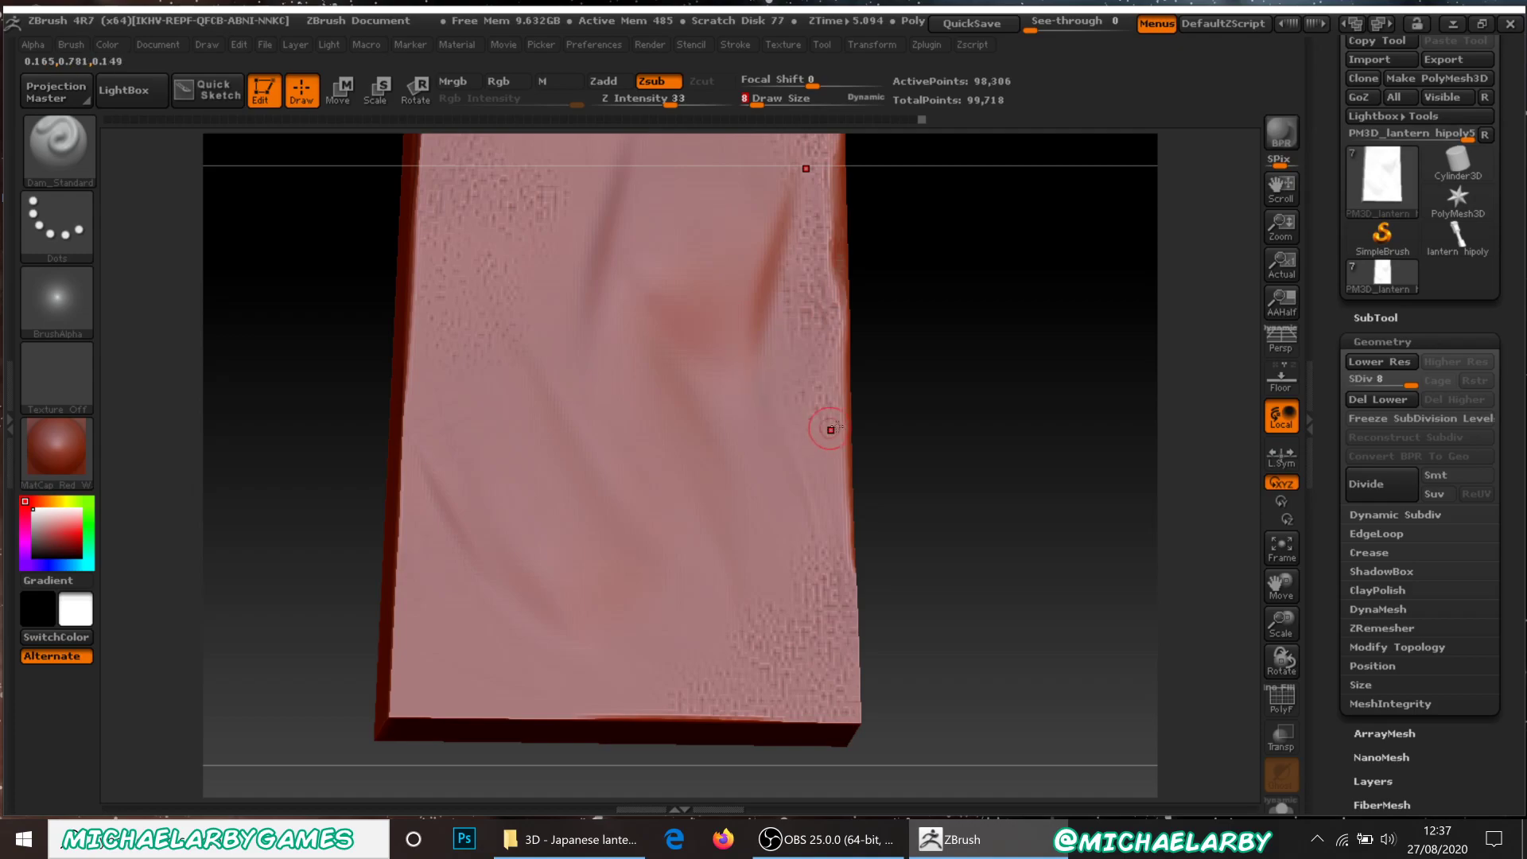
{"action": "left_click_drag", "start_coordinate": [971, 426], "coordinate": [934, 443]}
{"action": "left_click_drag", "start_coordinate": [796, 355], "coordinate": [832, 333]}
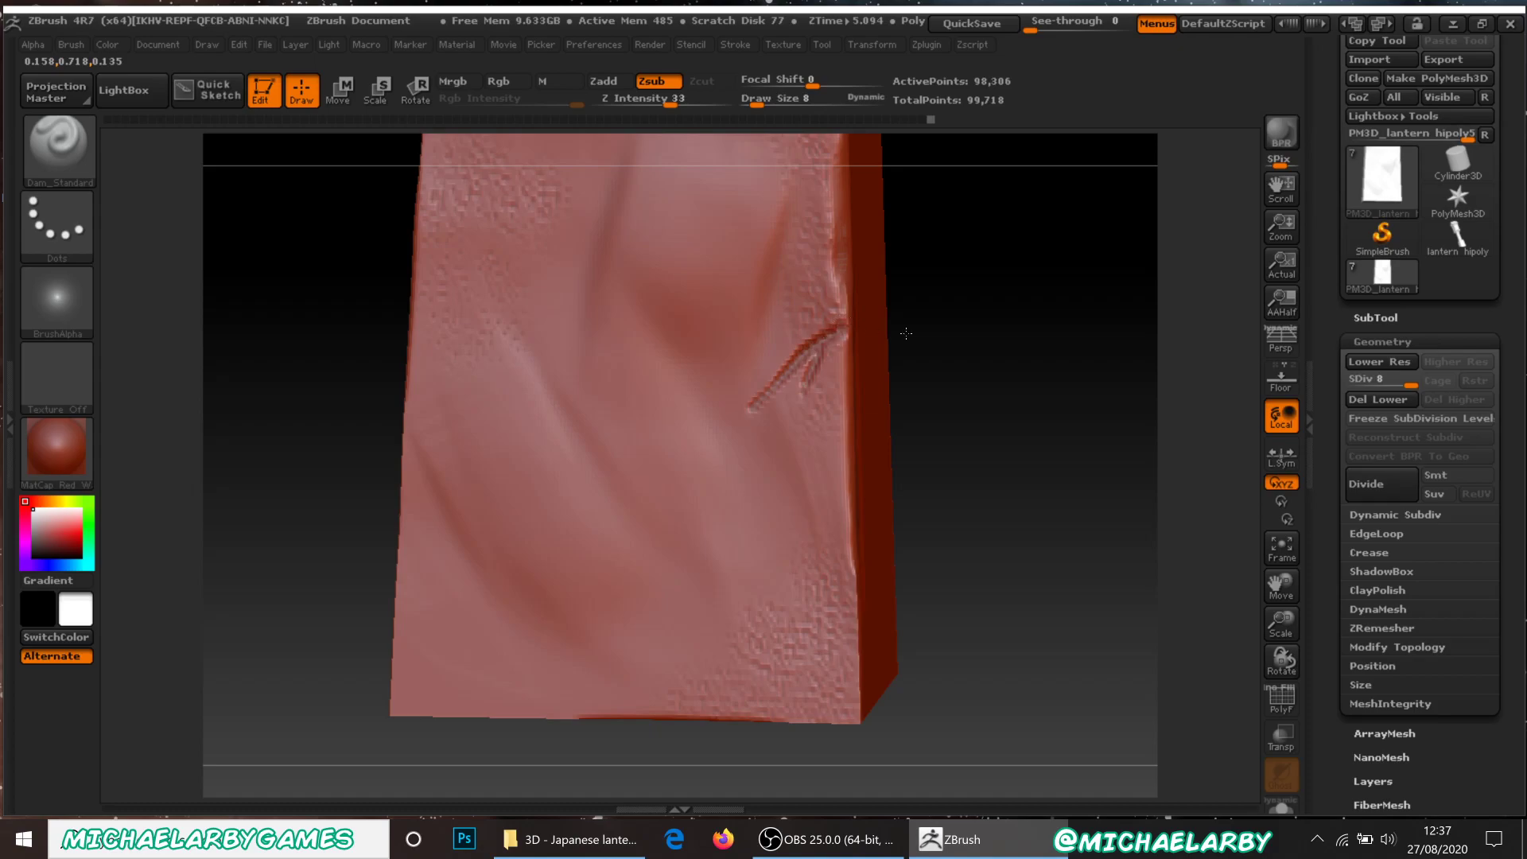
Try extending the crack around the edge onto the adjacent side face, and undo that stroke.
{"action": "left_click_drag", "start_coordinate": [962, 346], "coordinate": [874, 334]}
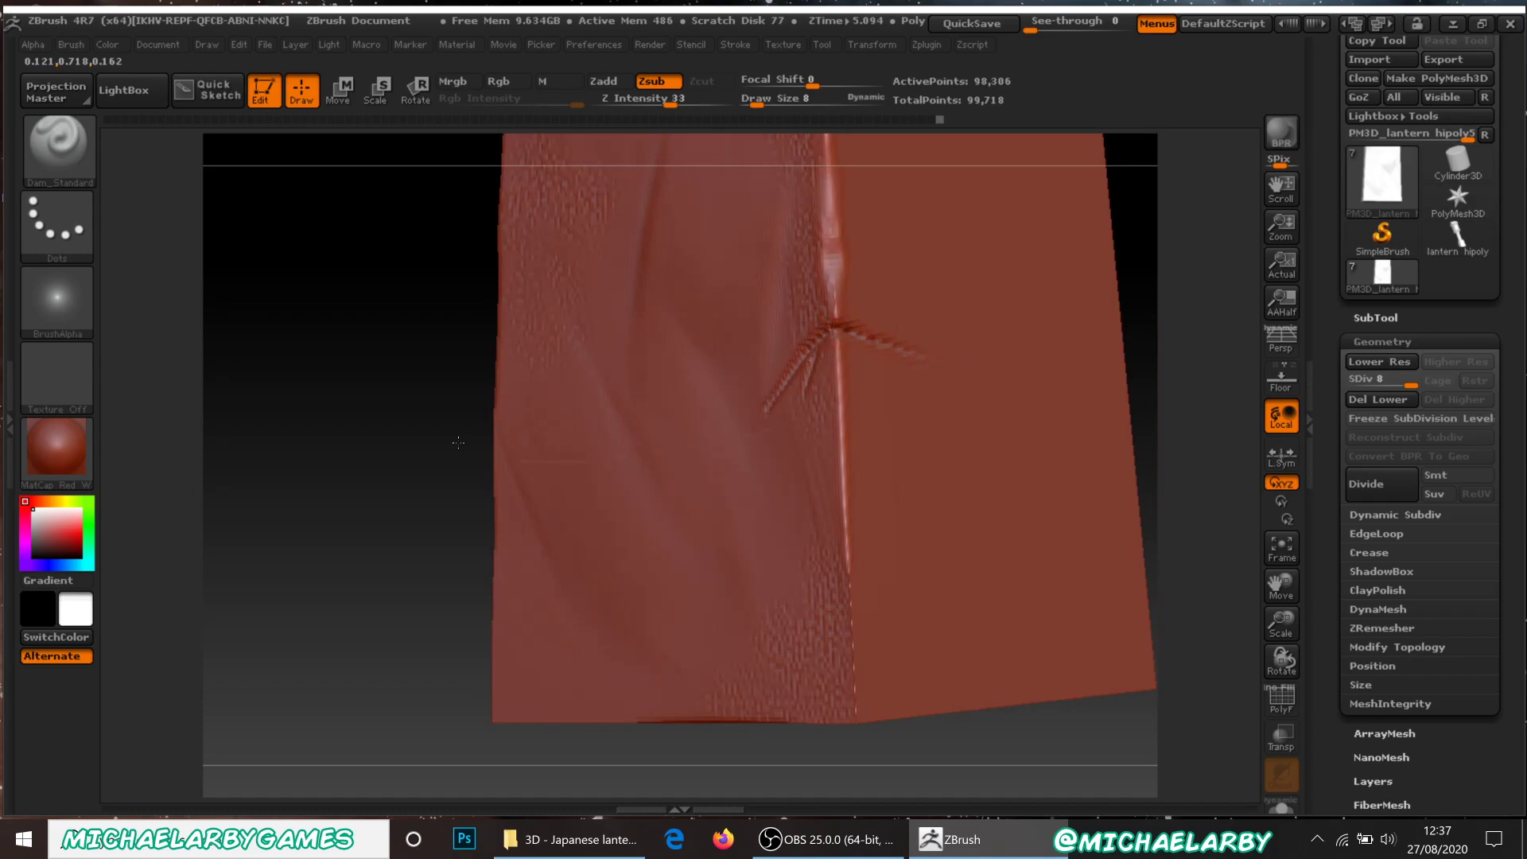
{"action": "key", "text": "ctrl+z"}
{"action": "left_click_drag", "start_coordinate": [397, 428], "coordinate": [682, 368]}
Enable smooth subdivision and divide the pedestal base twice, up to subdivision level 10.
{"action": "mouse_move", "coordinate": [1020, 352]}
{"action": "left_mouse_down", "text": "shift"}
{"action": "mouse_move", "coordinate": [962, 334]}
{"action": "mouse_move", "coordinate": [1017, 498]}
{"action": "mouse_move", "coordinate": [943, 442]}
{"action": "left_mouse_up", "text": "shift"}
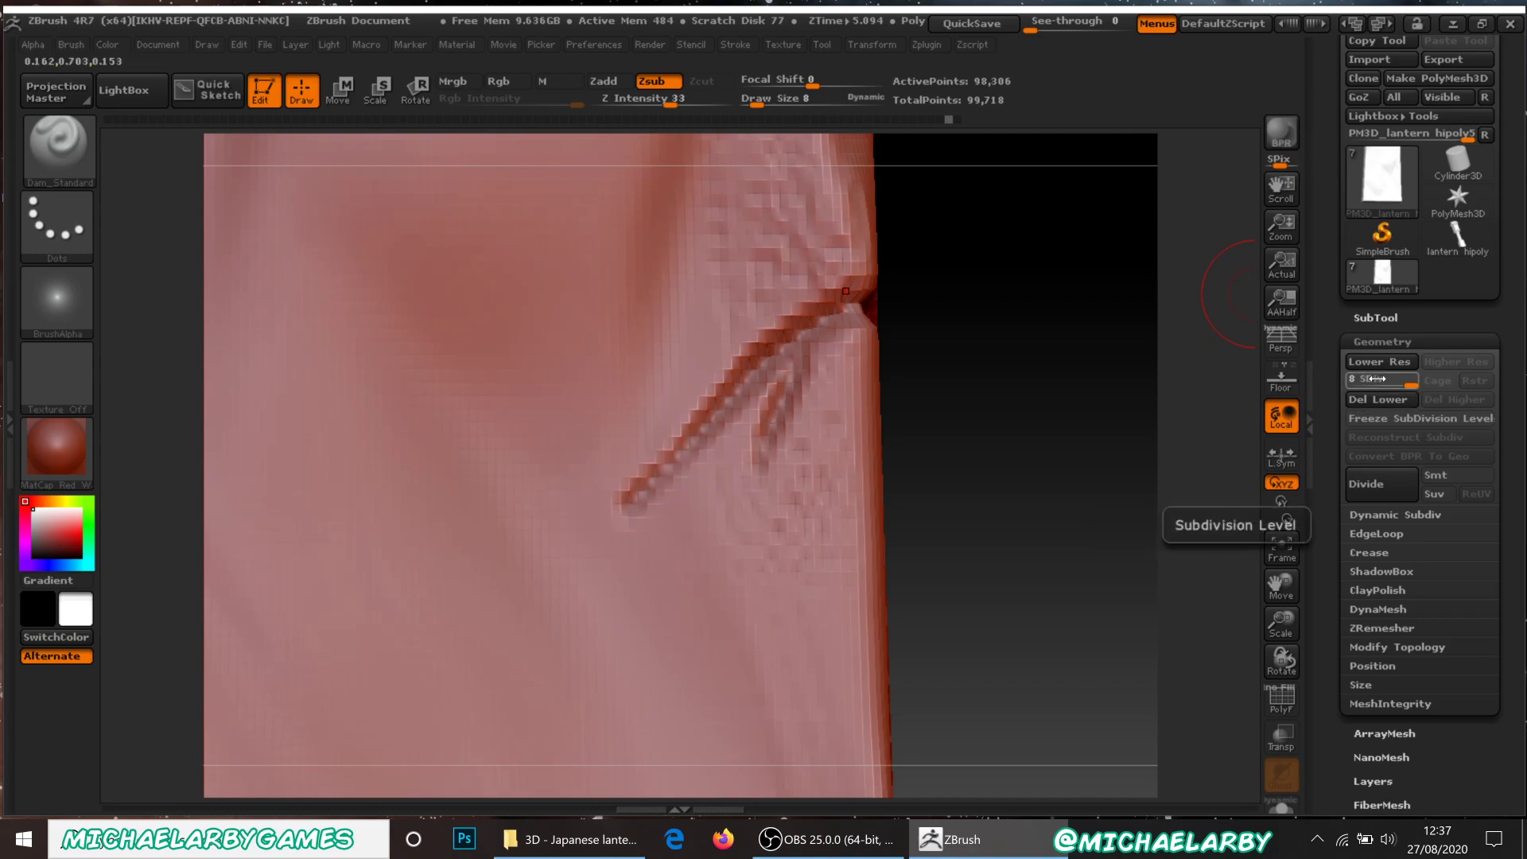
{"action": "left_click", "coordinate": [1435, 478]}
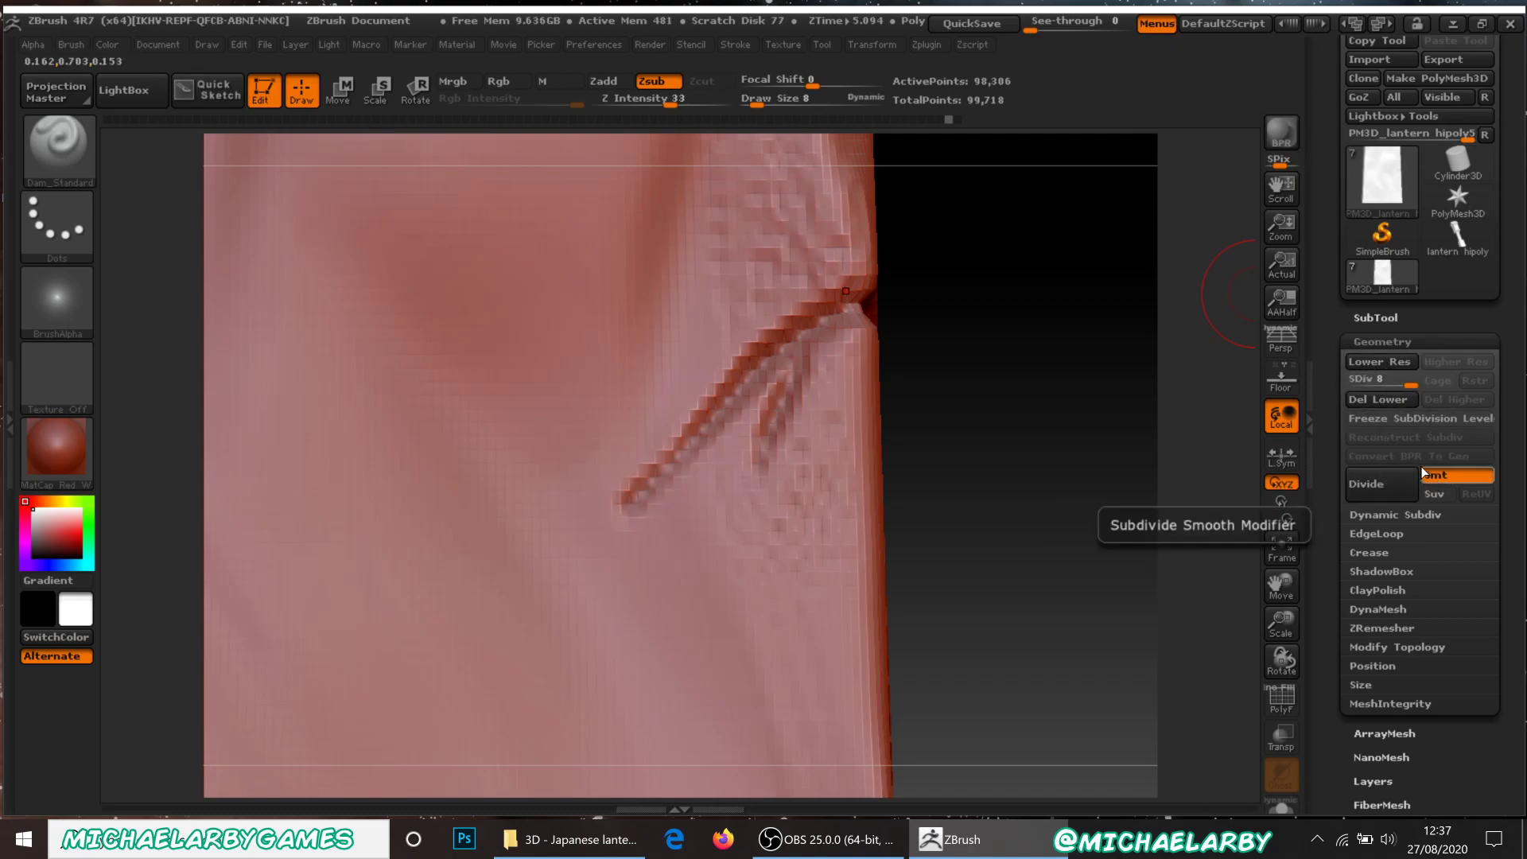
{"action": "left_click", "coordinate": [1388, 487]}
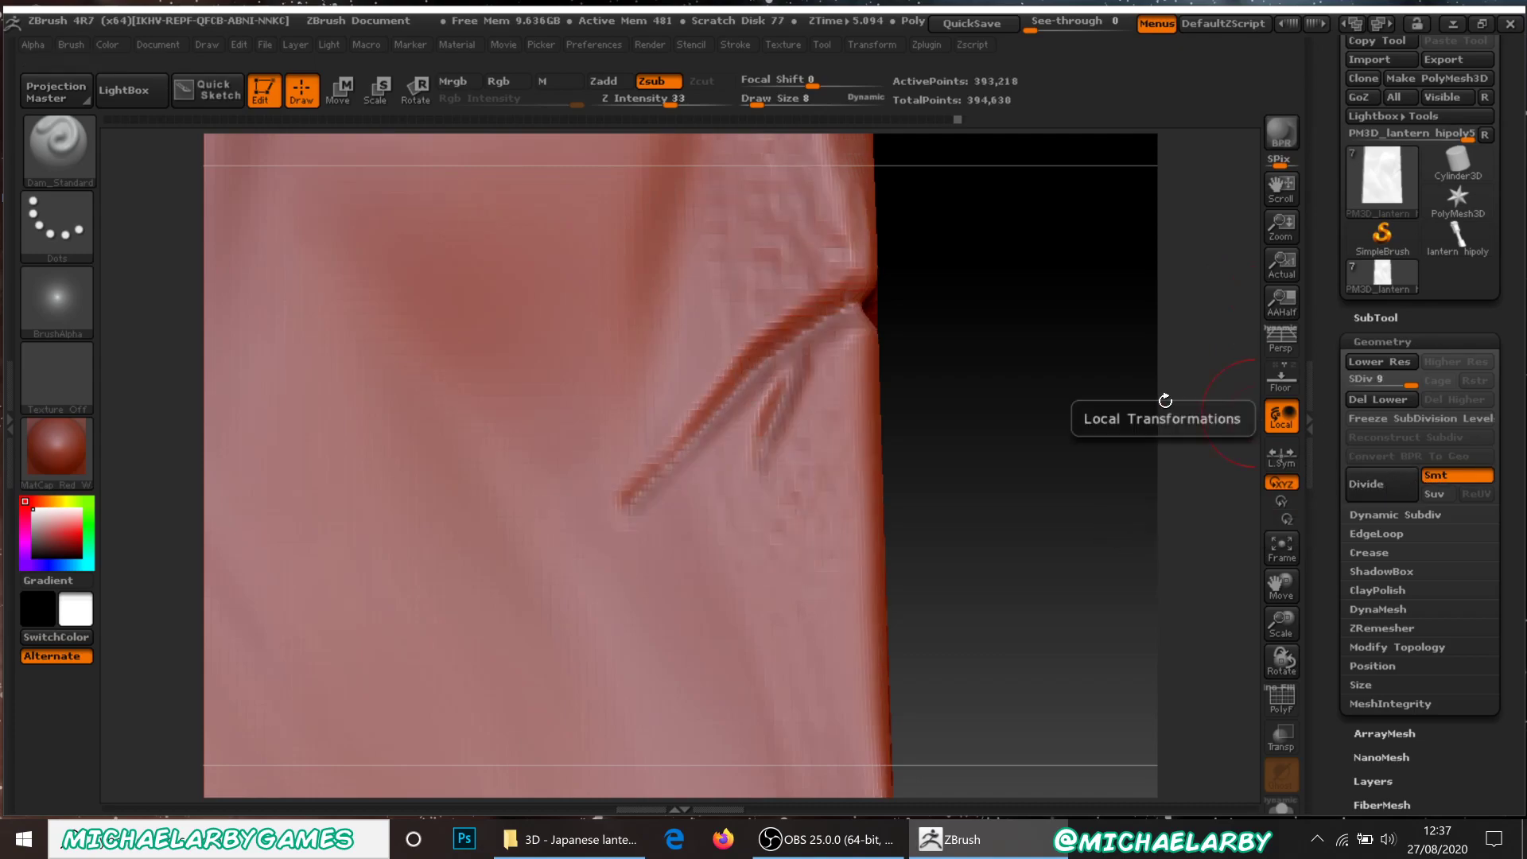
{"action": "left_click", "coordinate": [1380, 485]}
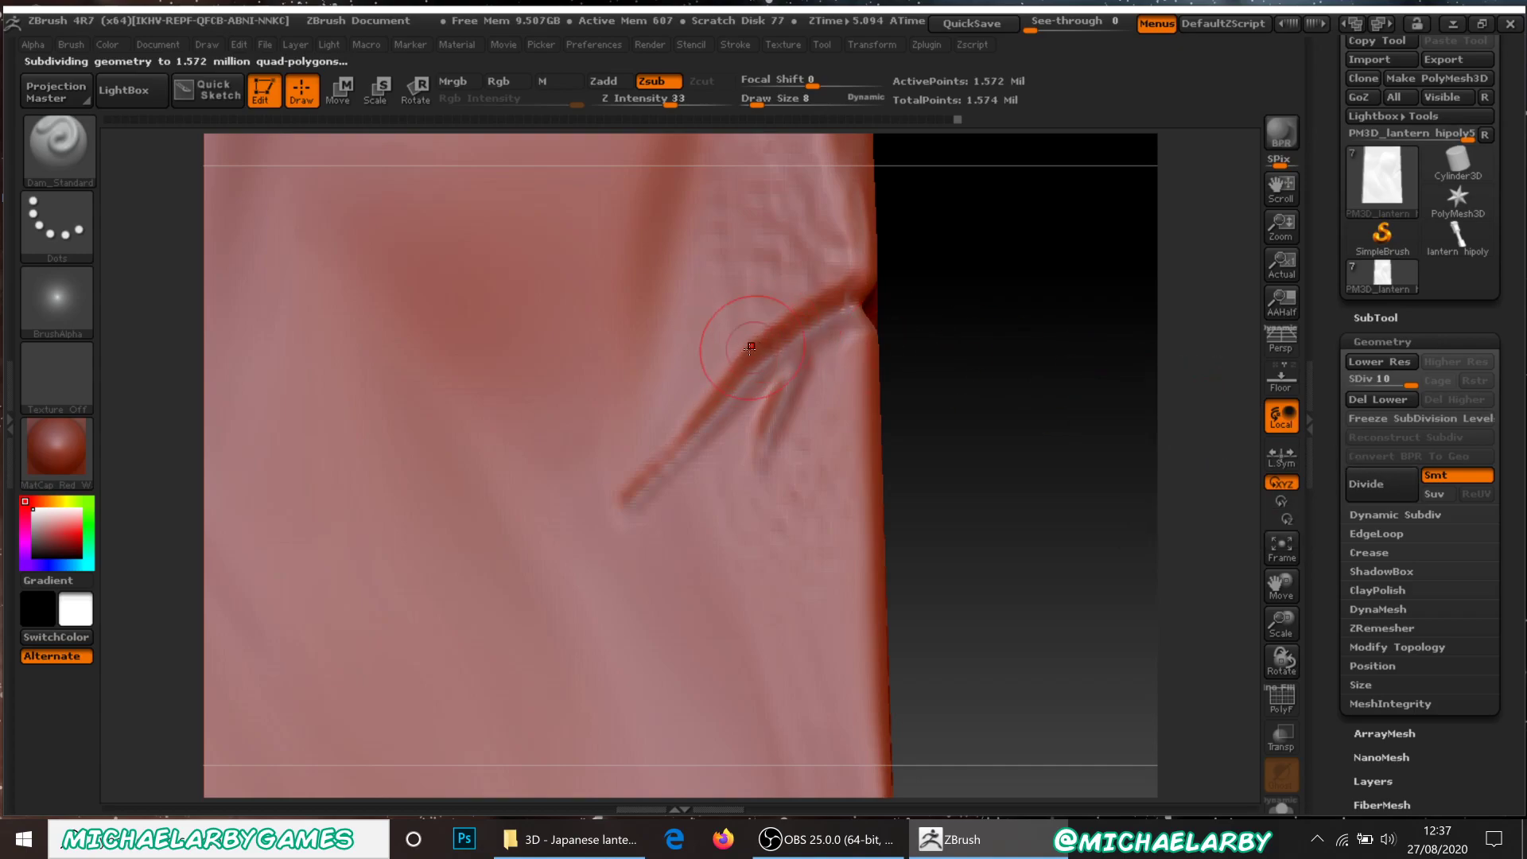
{"action": "left_click_drag", "start_coordinate": [1003, 436], "coordinate": [927, 457]}
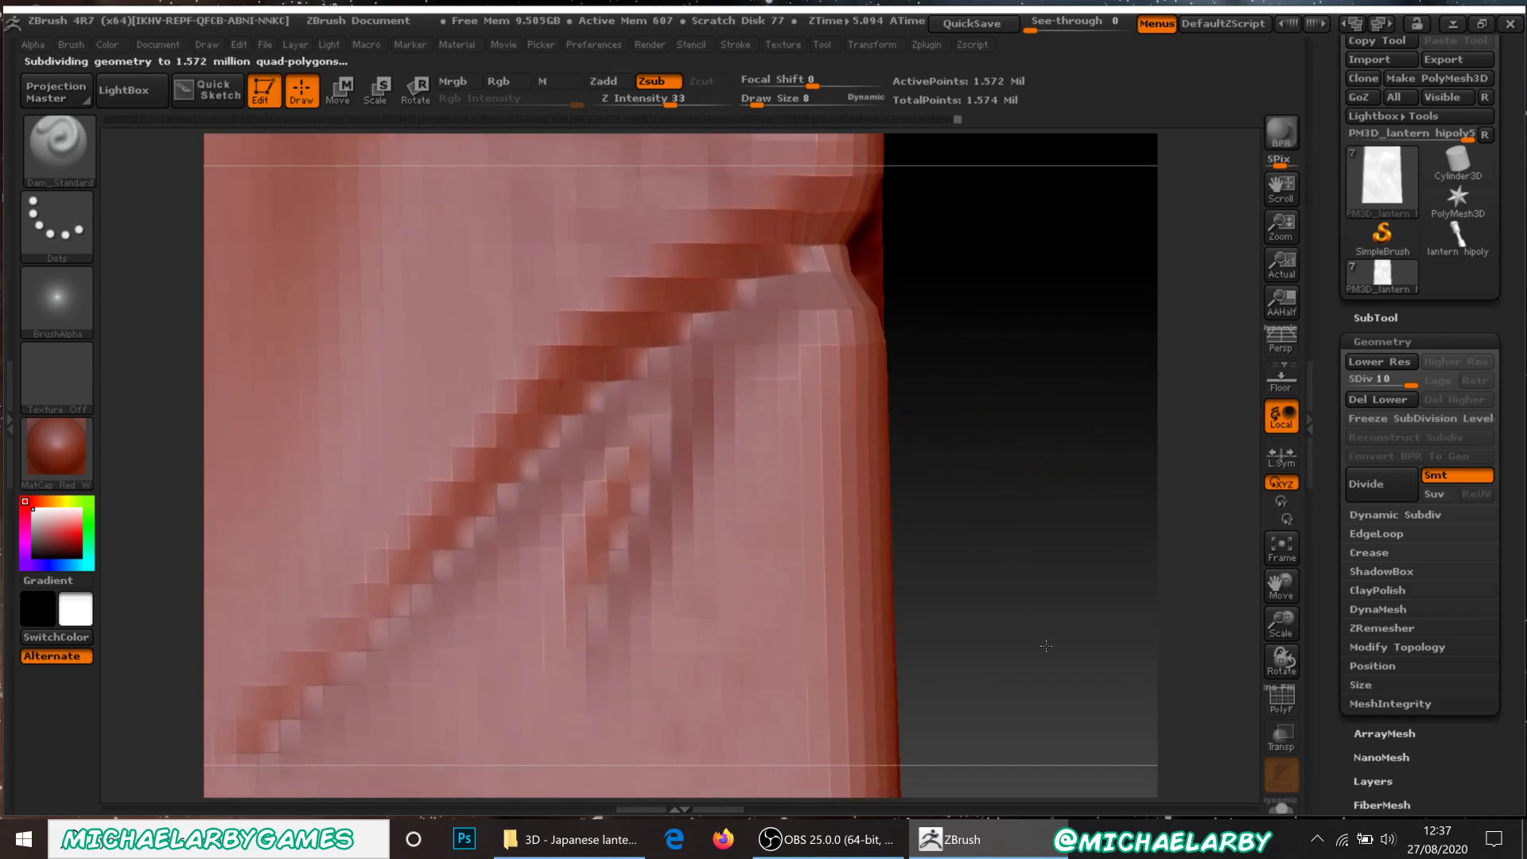
{"action": "left_click_drag", "start_coordinate": [985, 512], "coordinate": [944, 262], "text": "alt"}
{"action": "left_click_drag", "start_coordinate": [998, 533], "coordinate": [924, 412], "text": "alt"}
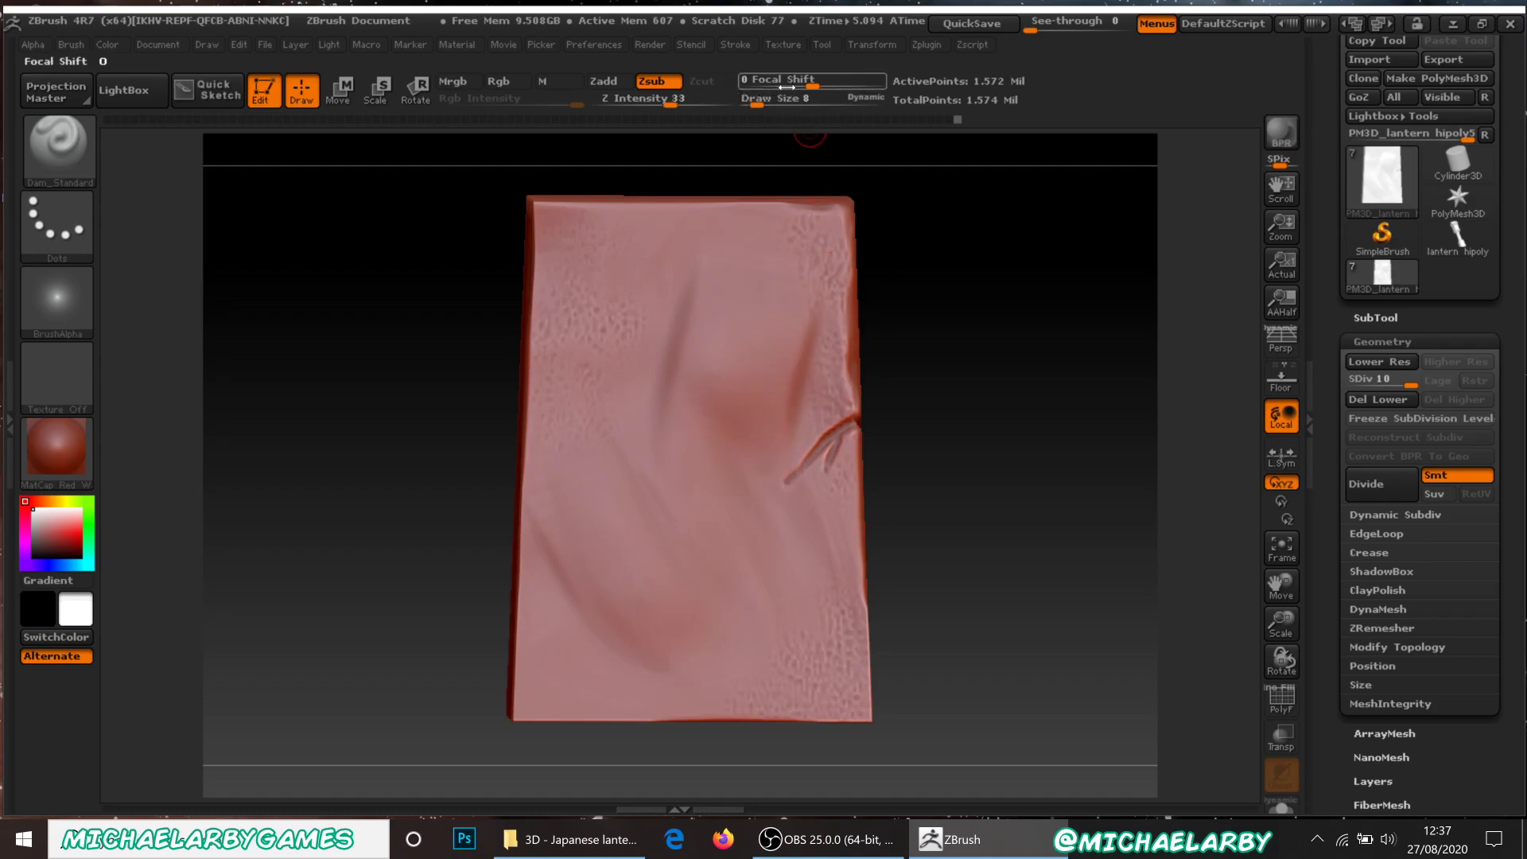
With Z Intensity 14 and Draw Size 7, extend the front face's edge crack further inward with thin branches and around onto the side face.
{"action": "left_click_drag", "start_coordinate": [661, 105], "coordinate": [645, 105]}
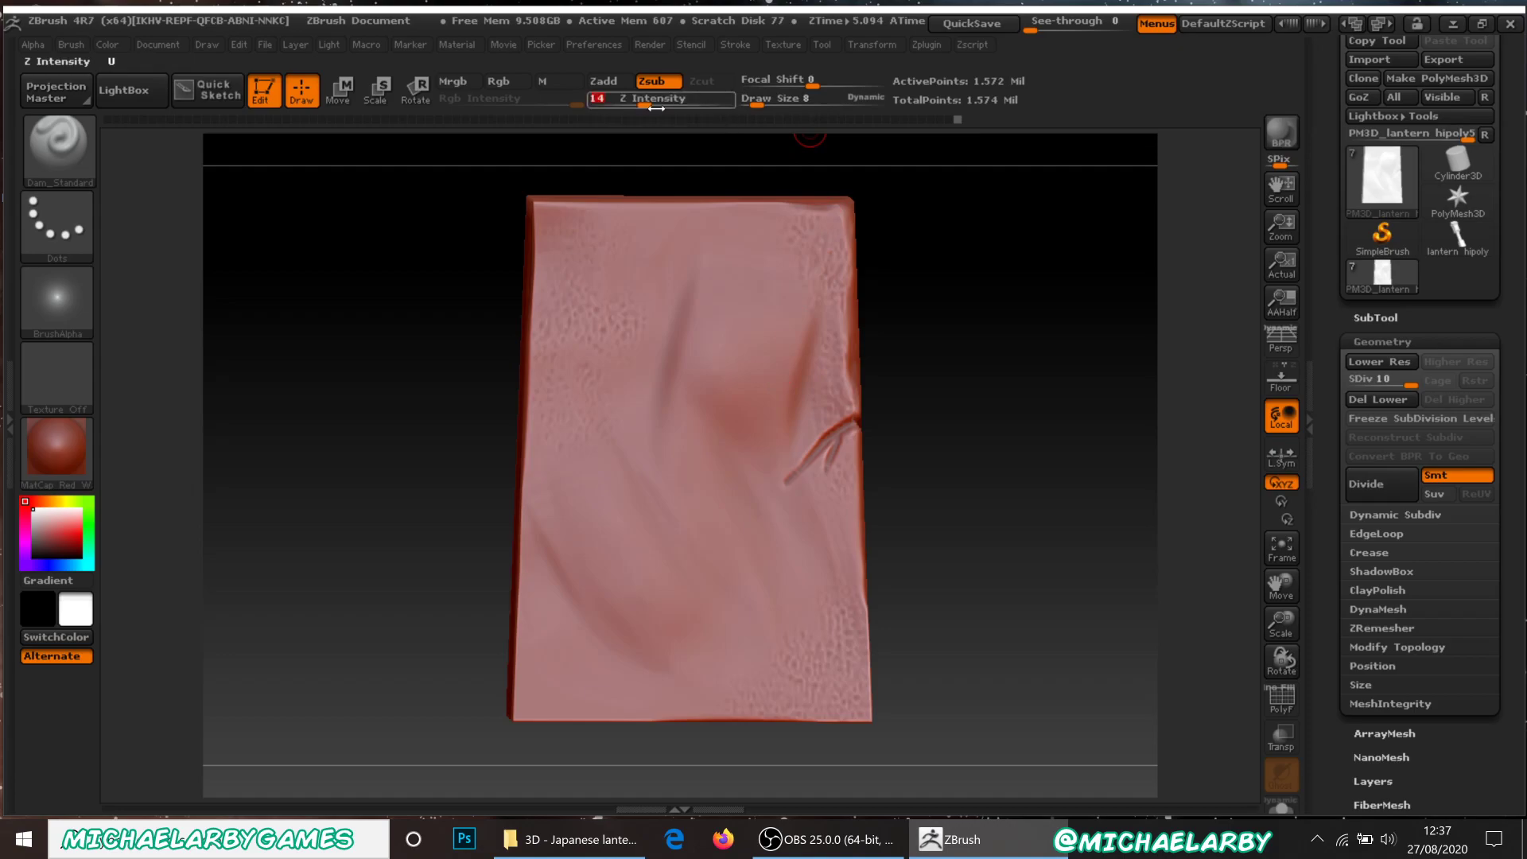
{"action": "left_click_drag", "start_coordinate": [745, 105], "coordinate": [748, 106]}
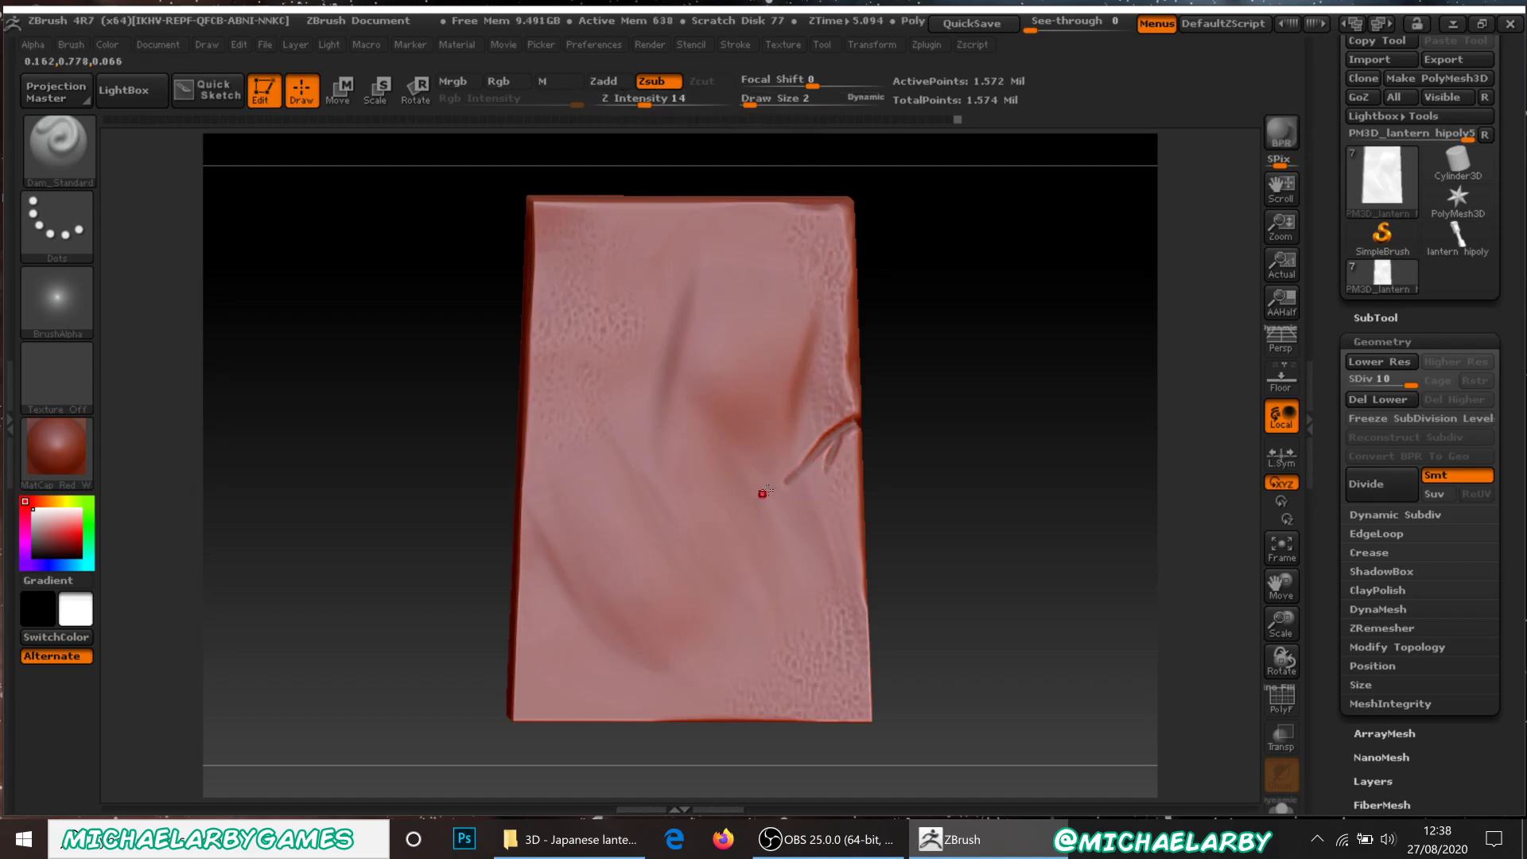
{"action": "left_click_drag", "start_coordinate": [749, 104], "coordinate": [756, 104]}
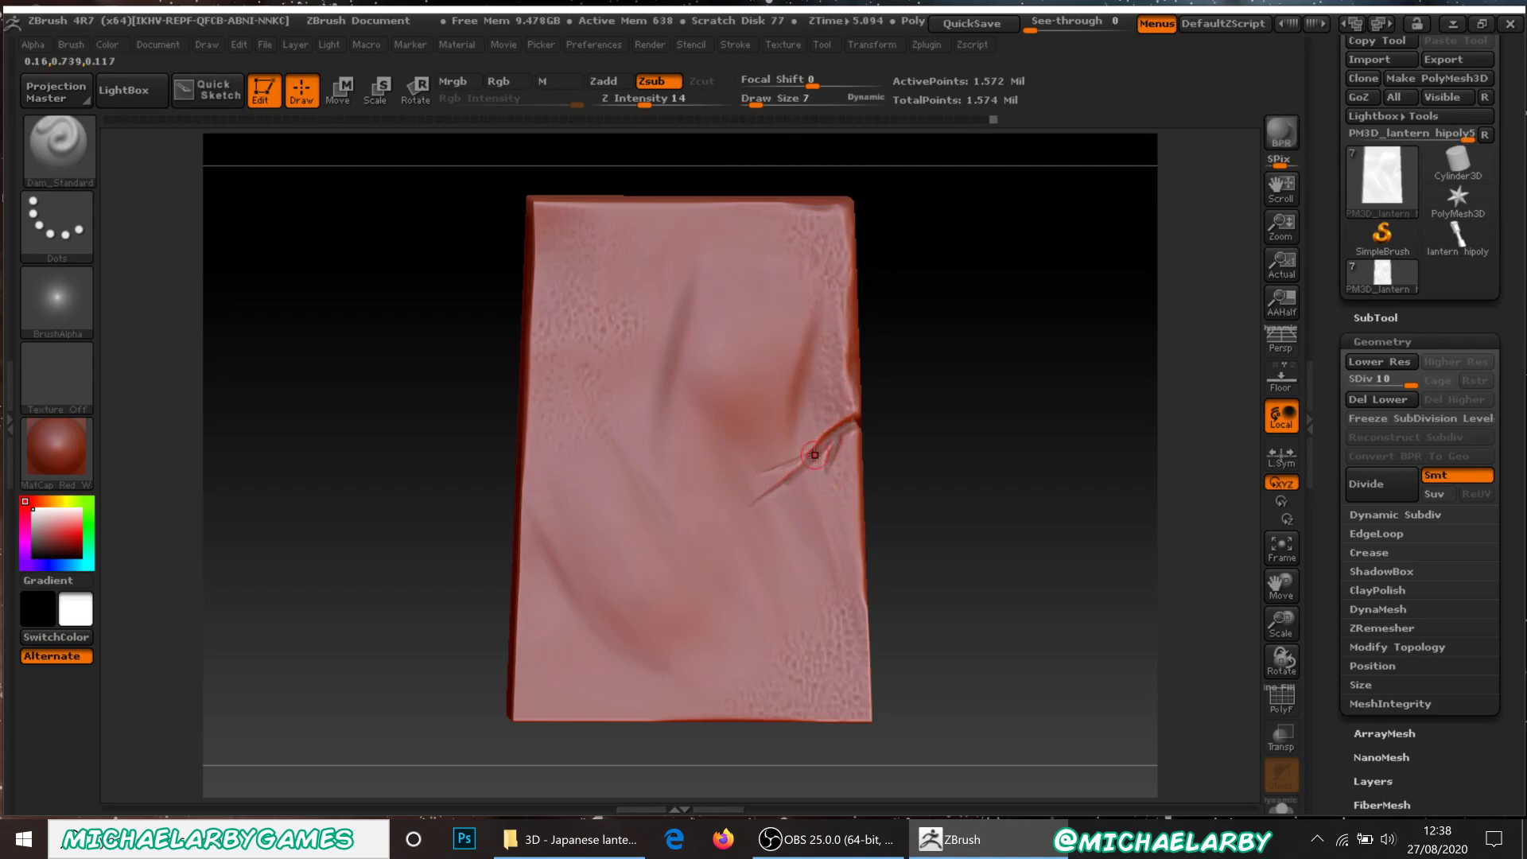
{"action": "left_click_drag", "start_coordinate": [934, 447], "coordinate": [882, 440]}
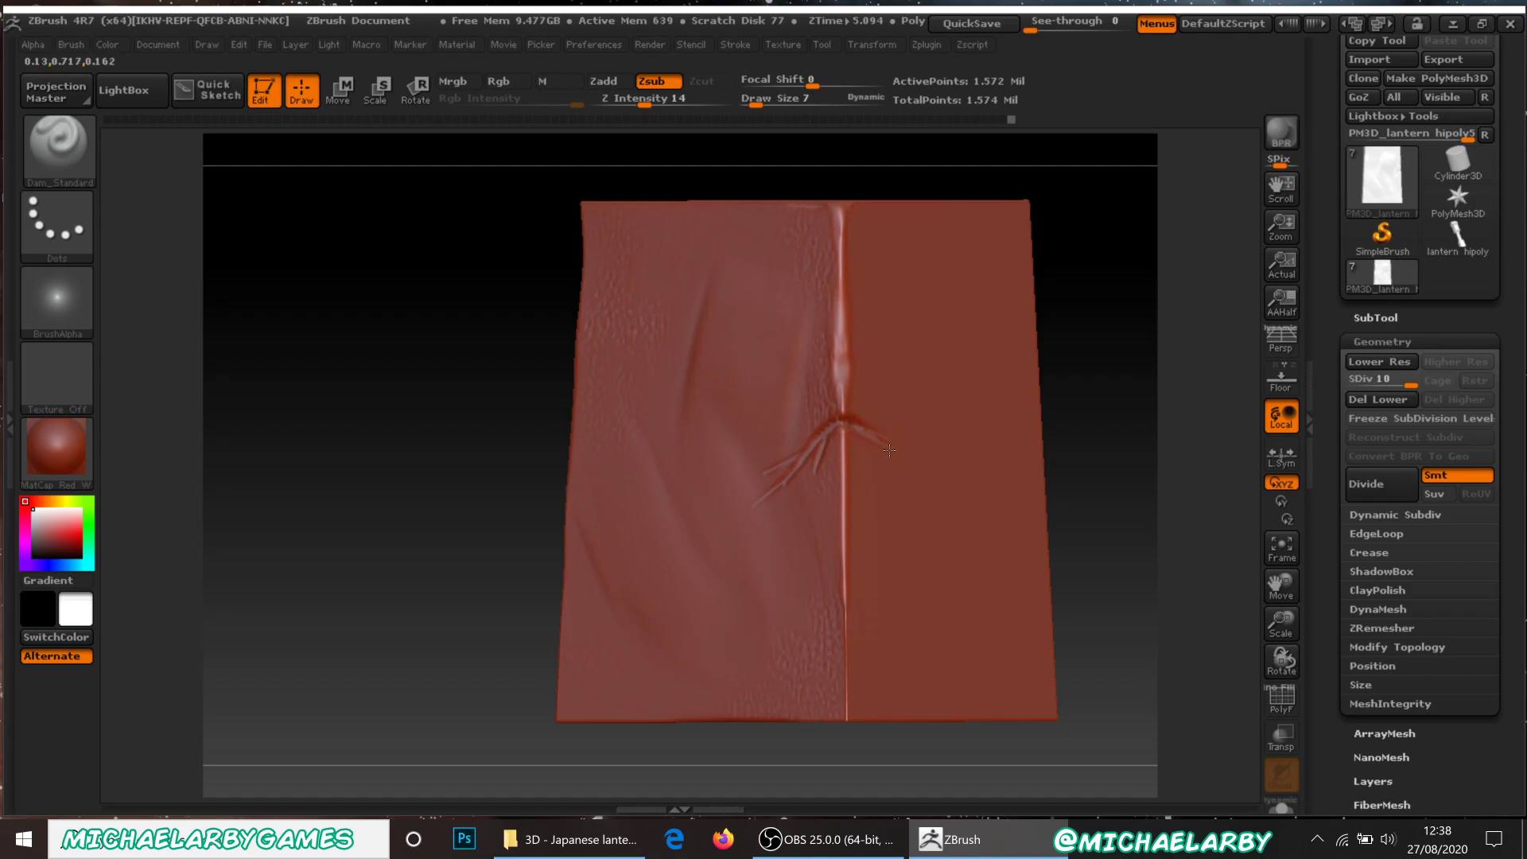
Carve two thin forked cracks upward from the bottom edge of the base's front face.
{"action": "mouse_move", "coordinate": [486, 476]}
{"action": "left_mouse_down"}
{"action": "mouse_move", "coordinate": [521, 477]}
{"action": "mouse_move", "coordinate": [473, 480]}
{"action": "mouse_move", "coordinate": [499, 482]}
{"action": "mouse_move", "coordinate": [486, 479]}
{"action": "left_mouse_up"}
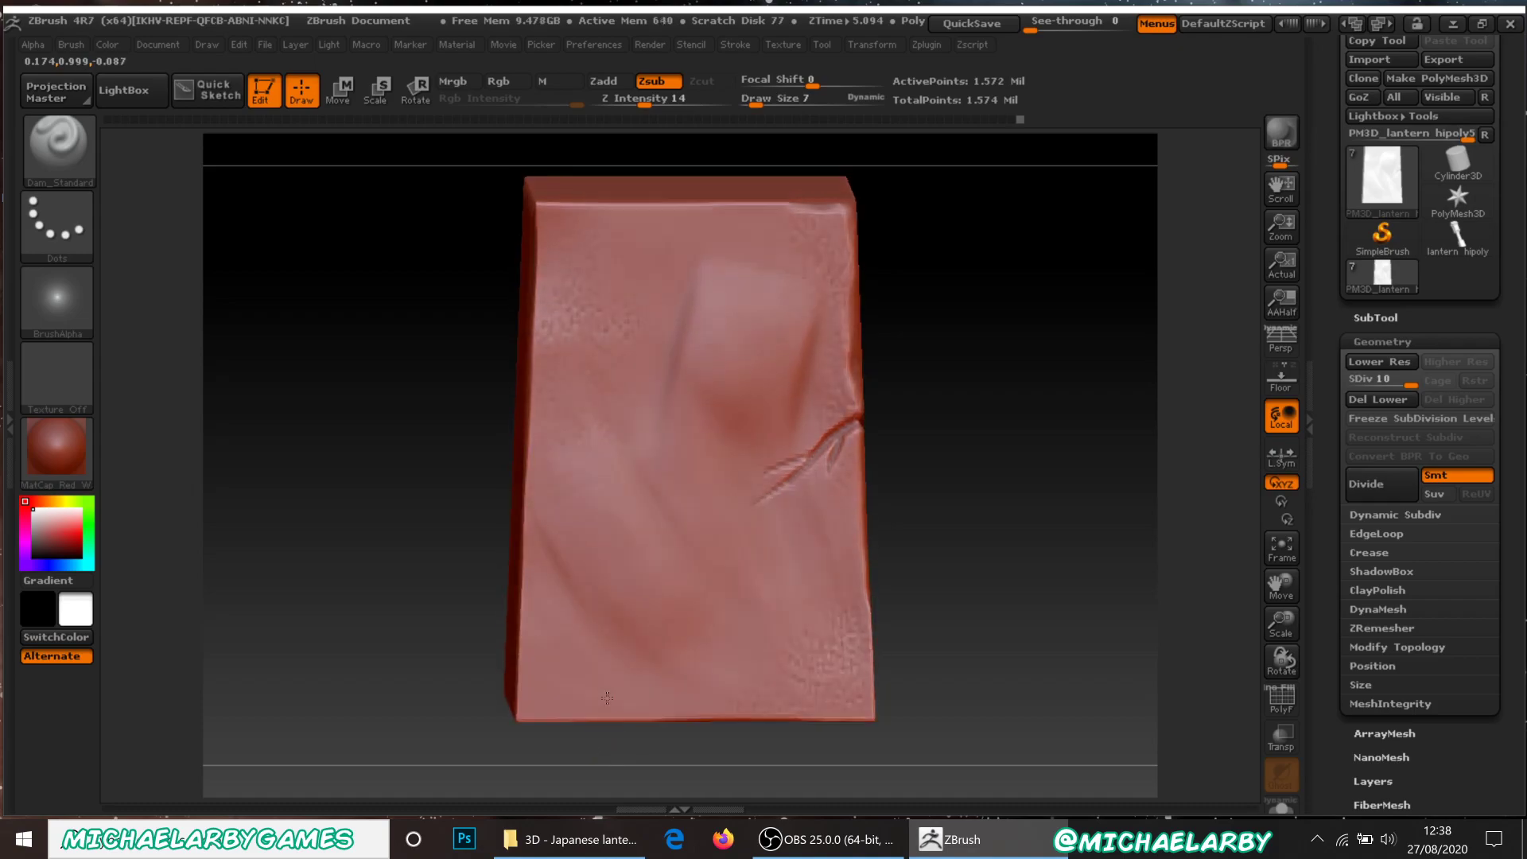
{"action": "left_click_drag", "start_coordinate": [606, 725], "coordinate": [605, 689]}
{"action": "left_click_drag", "start_coordinate": [457, 580], "coordinate": [549, 651]}
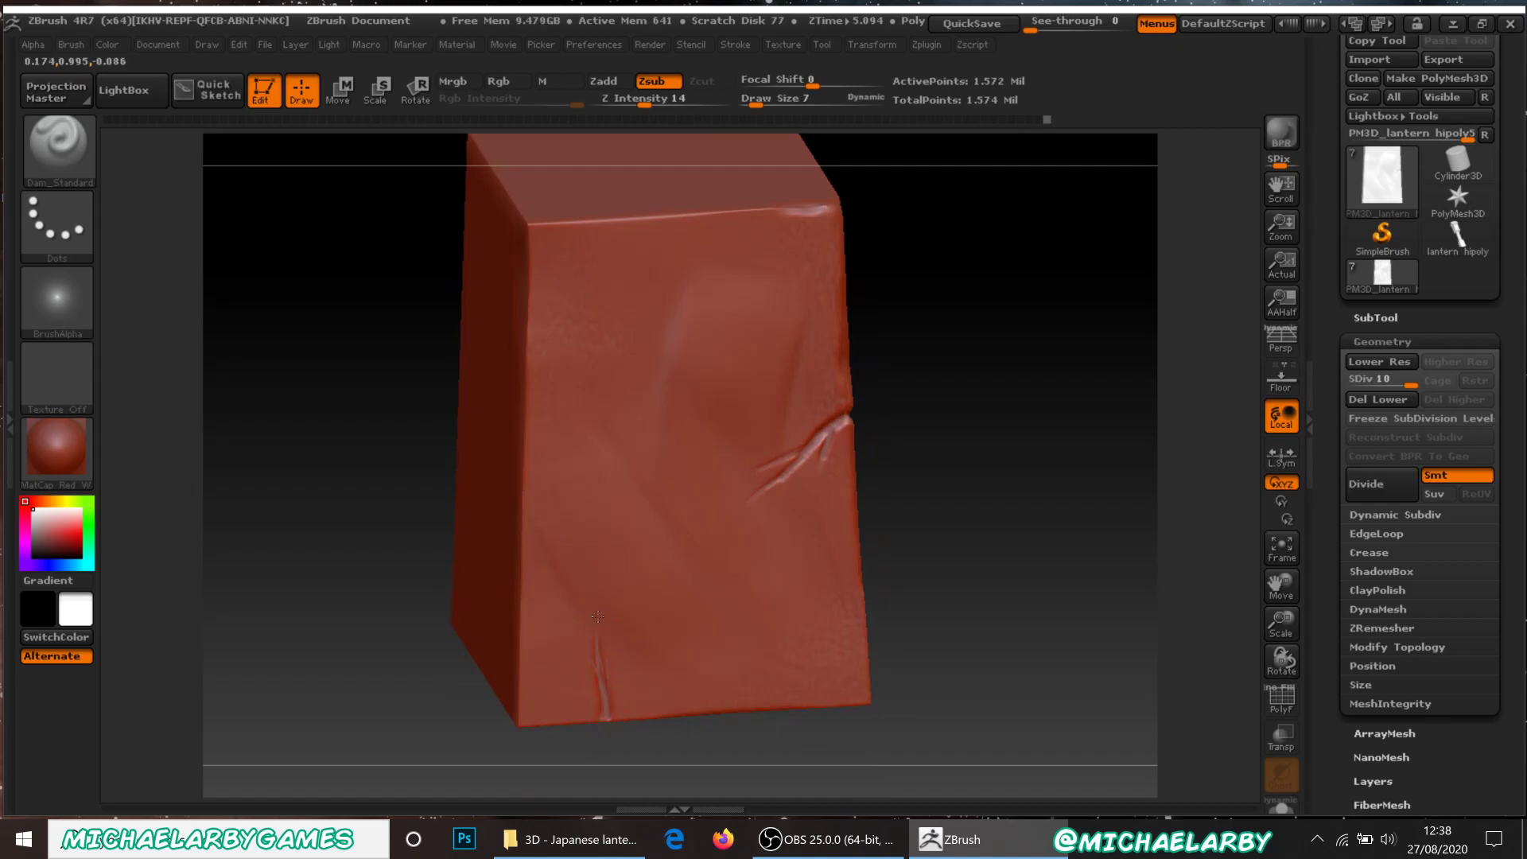
{"action": "left_click_drag", "start_coordinate": [1002, 637], "coordinate": [733, 637], "text": "shift"}
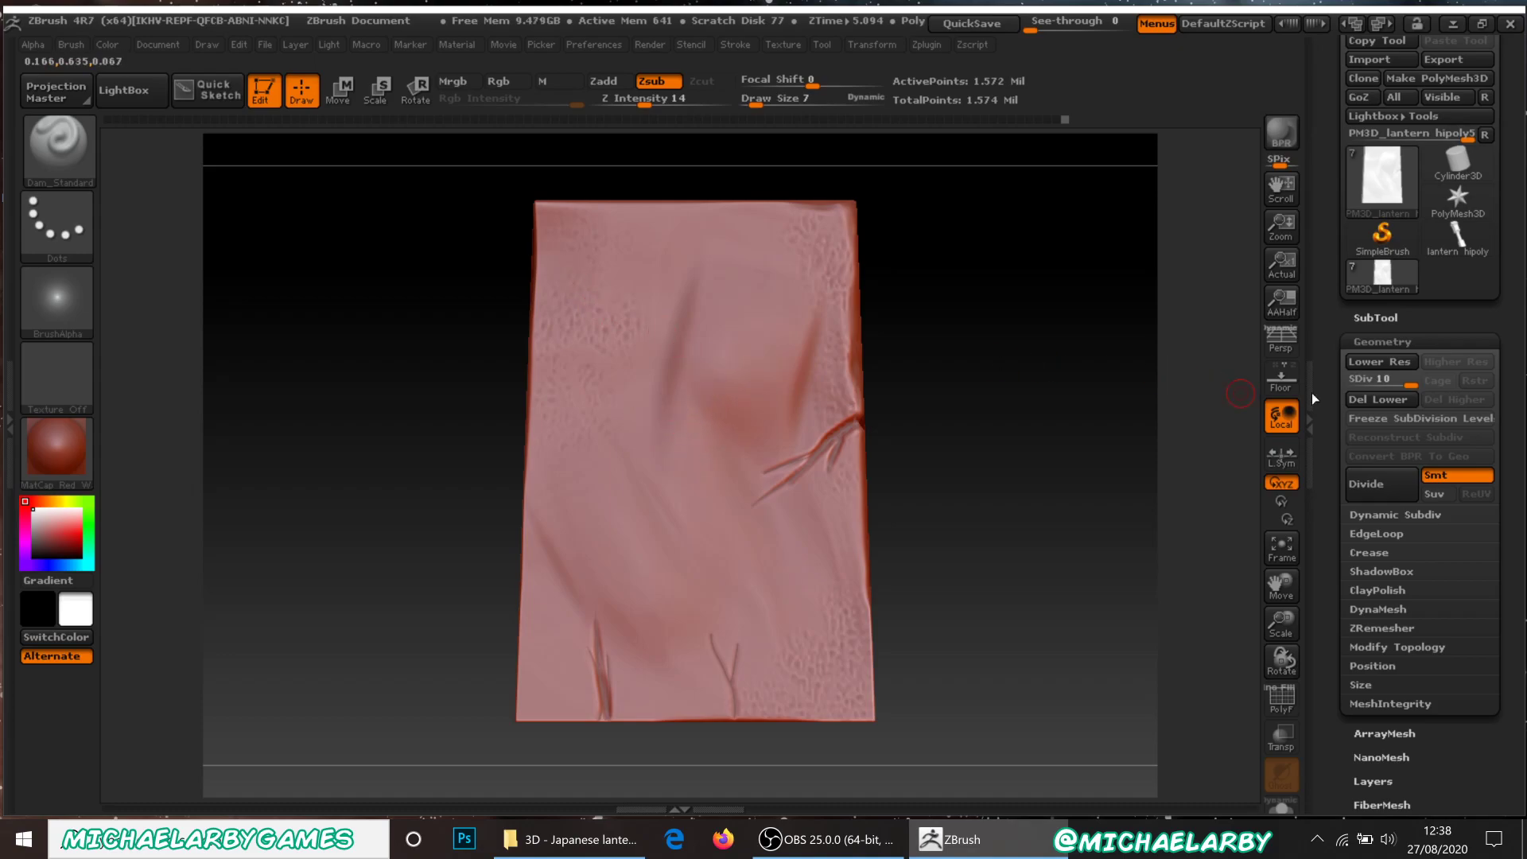
Switch to the pillar subtool PM3D_lantern hipoly1 and bring its shaft into view.
{"action": "mouse_move", "coordinate": [1332, 390]}
{"action": "left_mouse_down"}
{"action": "mouse_move", "coordinate": [1330, 441]}
{"action": "mouse_move", "coordinate": [1336, 409]}
{"action": "left_mouse_up"}
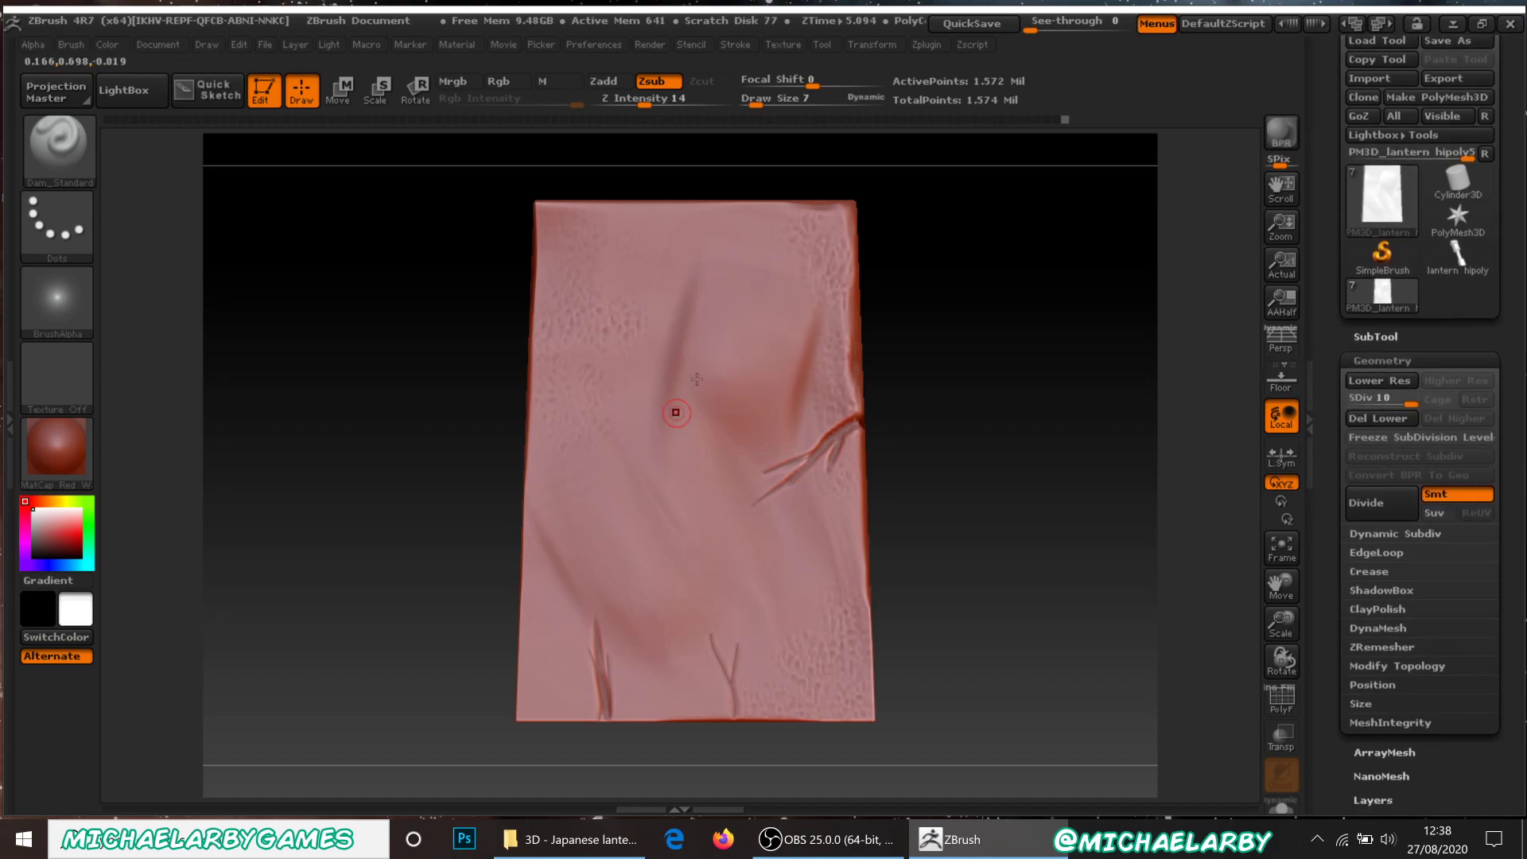
{"action": "left_click", "coordinate": [1375, 337]}
{"action": "mouse_move", "coordinate": [1368, 128]}
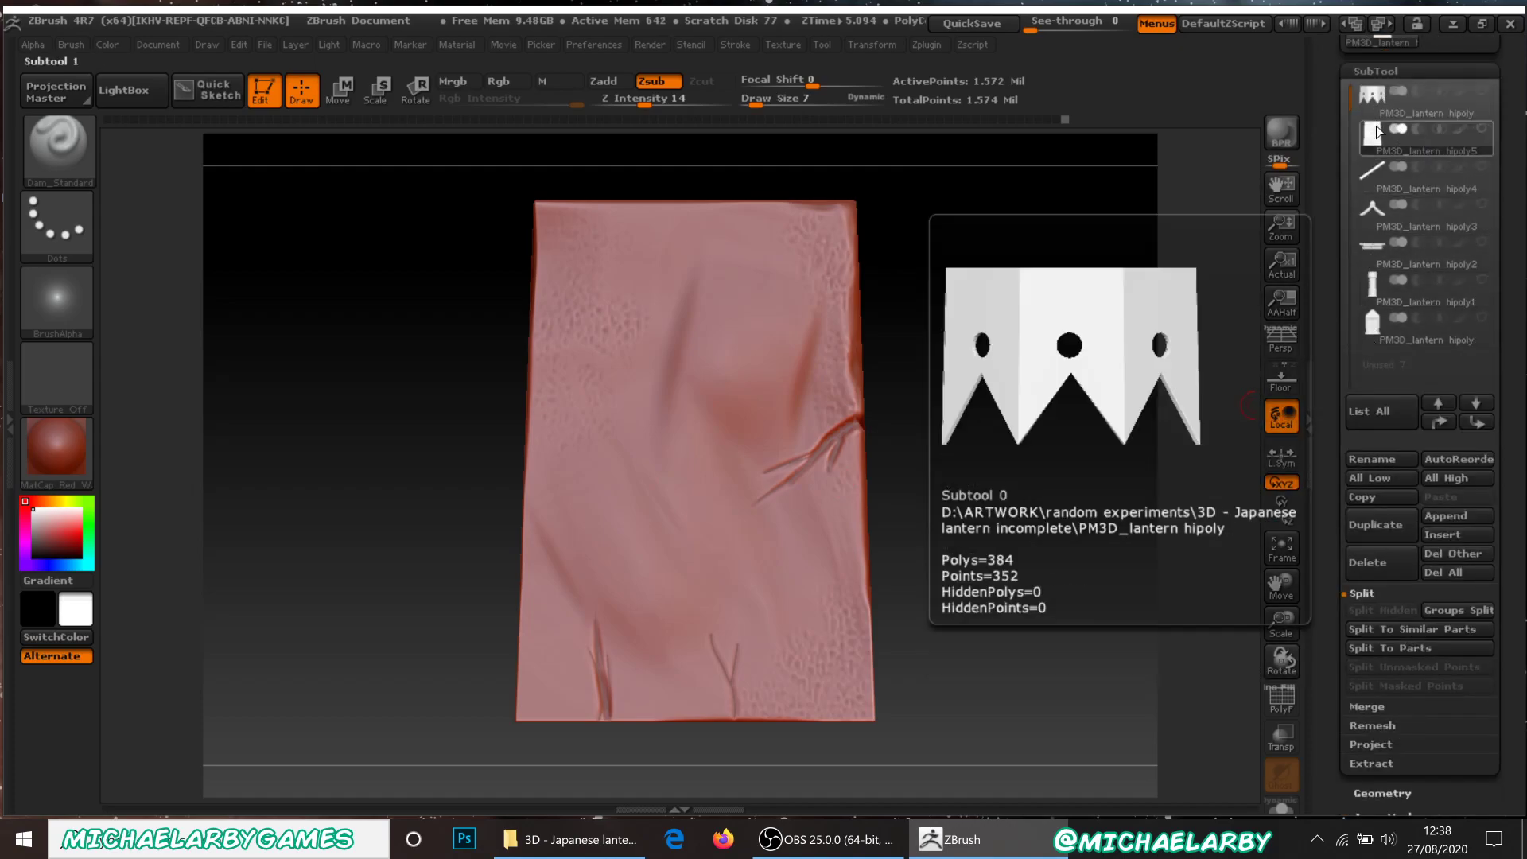
{"action": "left_click", "coordinate": [1376, 290]}
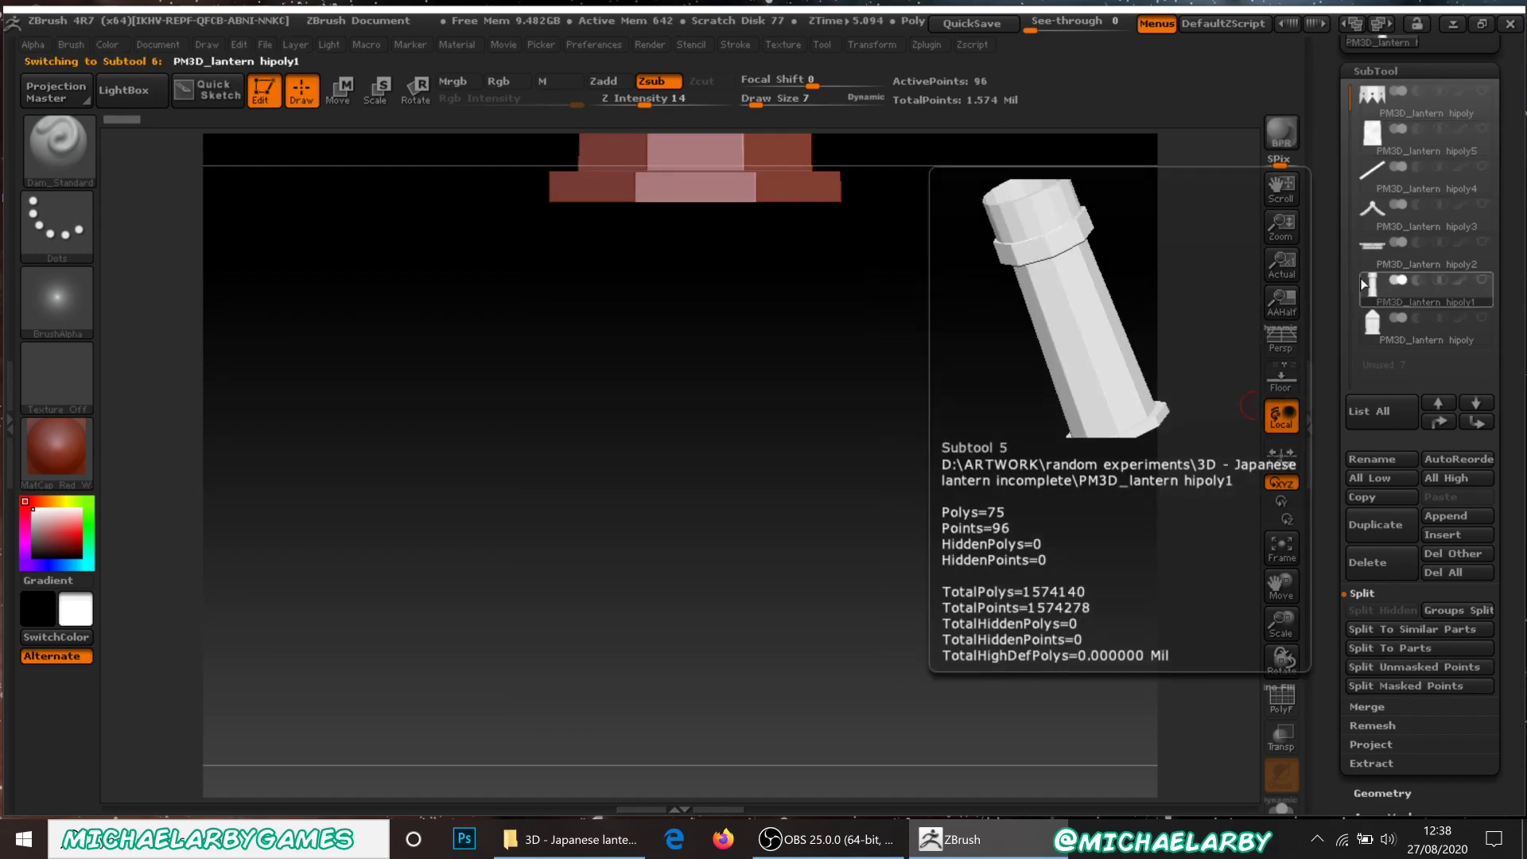
{"action": "left_click_drag", "start_coordinate": [988, 339], "coordinate": [1159, 399]}
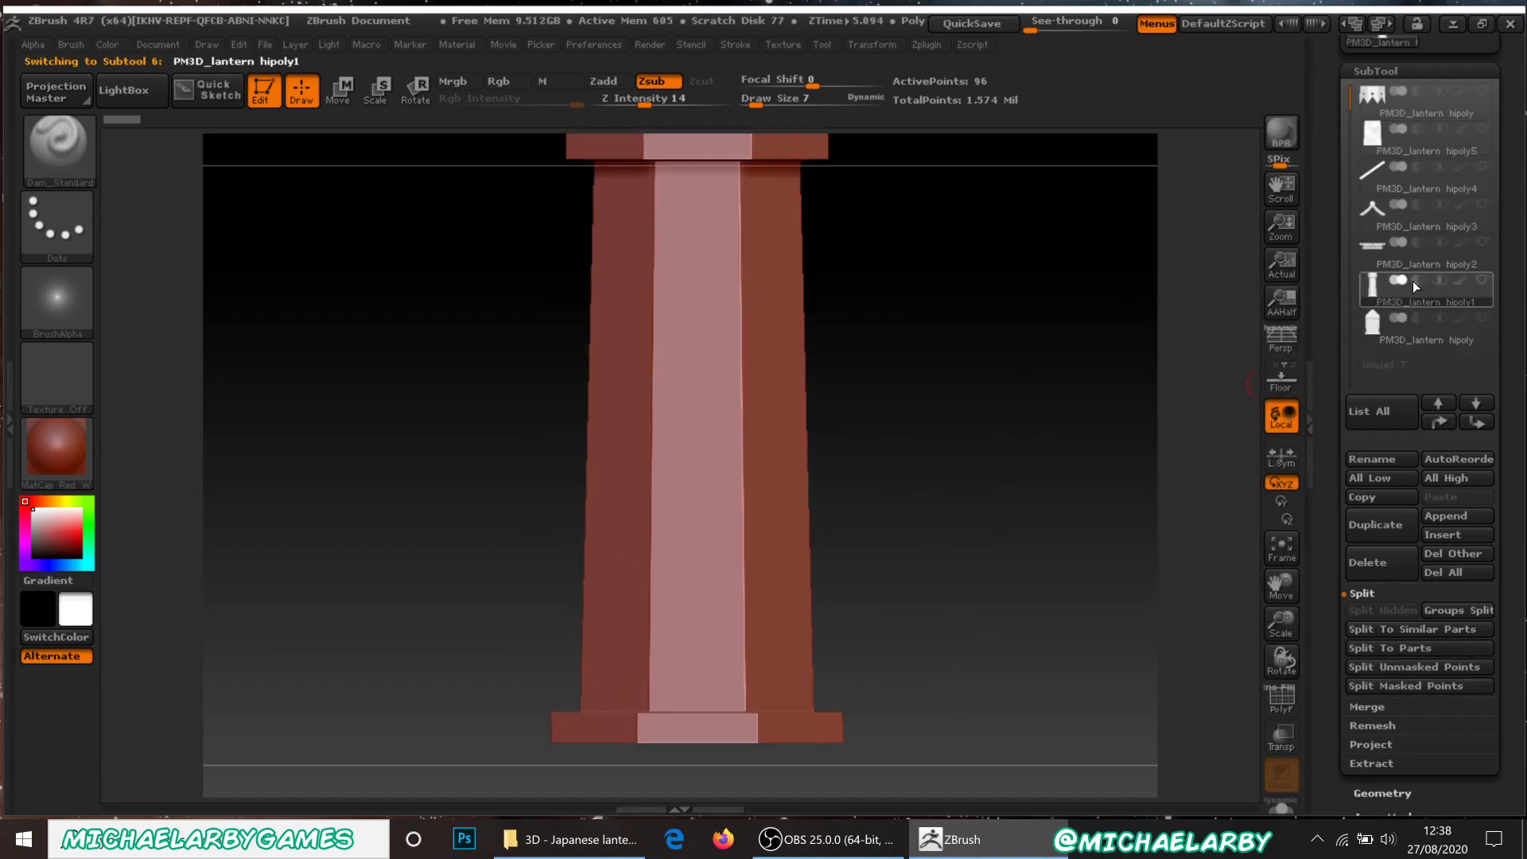
Show all lantern parts around the pillar for comparison, and hide them again to isolate the pillar.
{"action": "left_click", "coordinate": [1482, 282]}
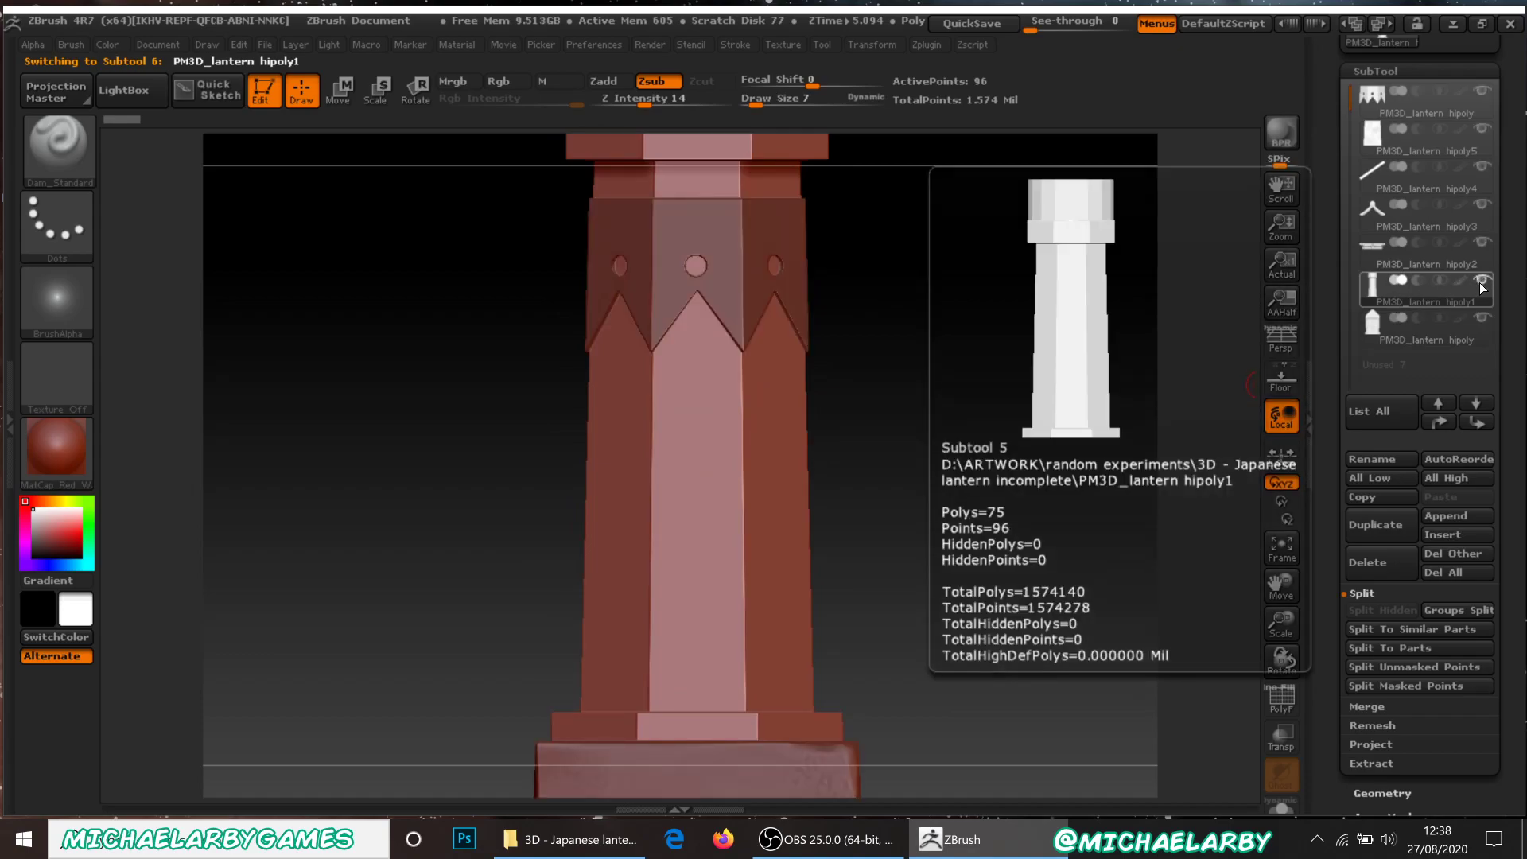
{"action": "left_click", "coordinate": [1482, 282]}
{"action": "left_click", "coordinate": [1482, 282]}
{"action": "left_click_drag", "start_coordinate": [997, 521], "coordinate": [958, 443], "text": "alt"}
{"action": "left_click_drag", "start_coordinate": [997, 557], "coordinate": [951, 456], "text": "alt"}
{"action": "left_click", "coordinate": [1481, 279]}
{"action": "left_click", "coordinate": [1481, 279]}
{"action": "left_click", "coordinate": [1481, 282]}
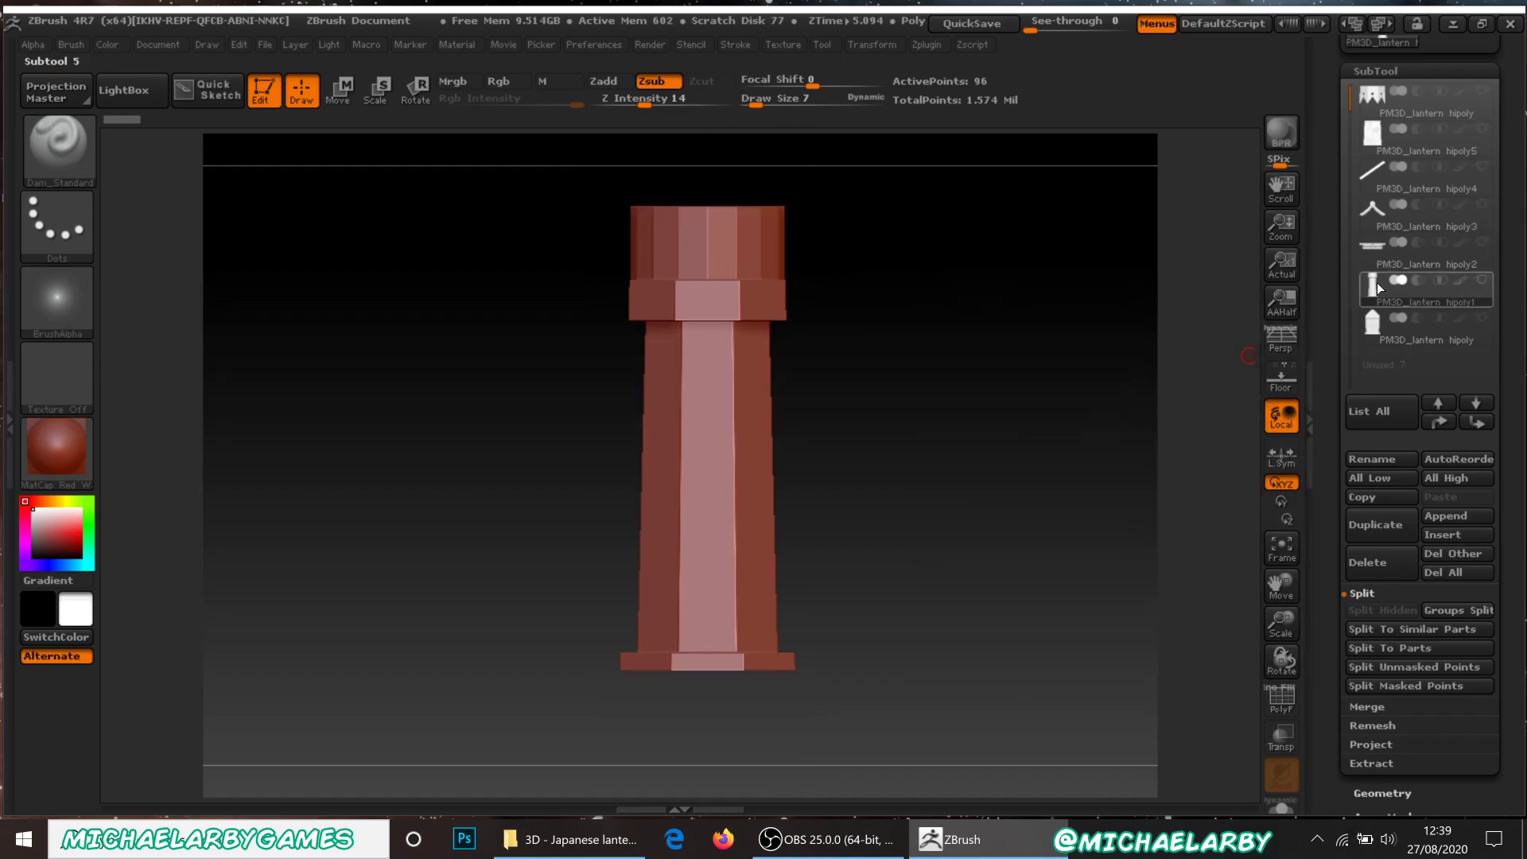
Show the sculpted pedestal base together with the pillar and examine where the two parts meet.
{"action": "left_click", "coordinate": [1482, 128]}
{"action": "left_click_drag", "start_coordinate": [945, 513], "coordinate": [719, 384]}
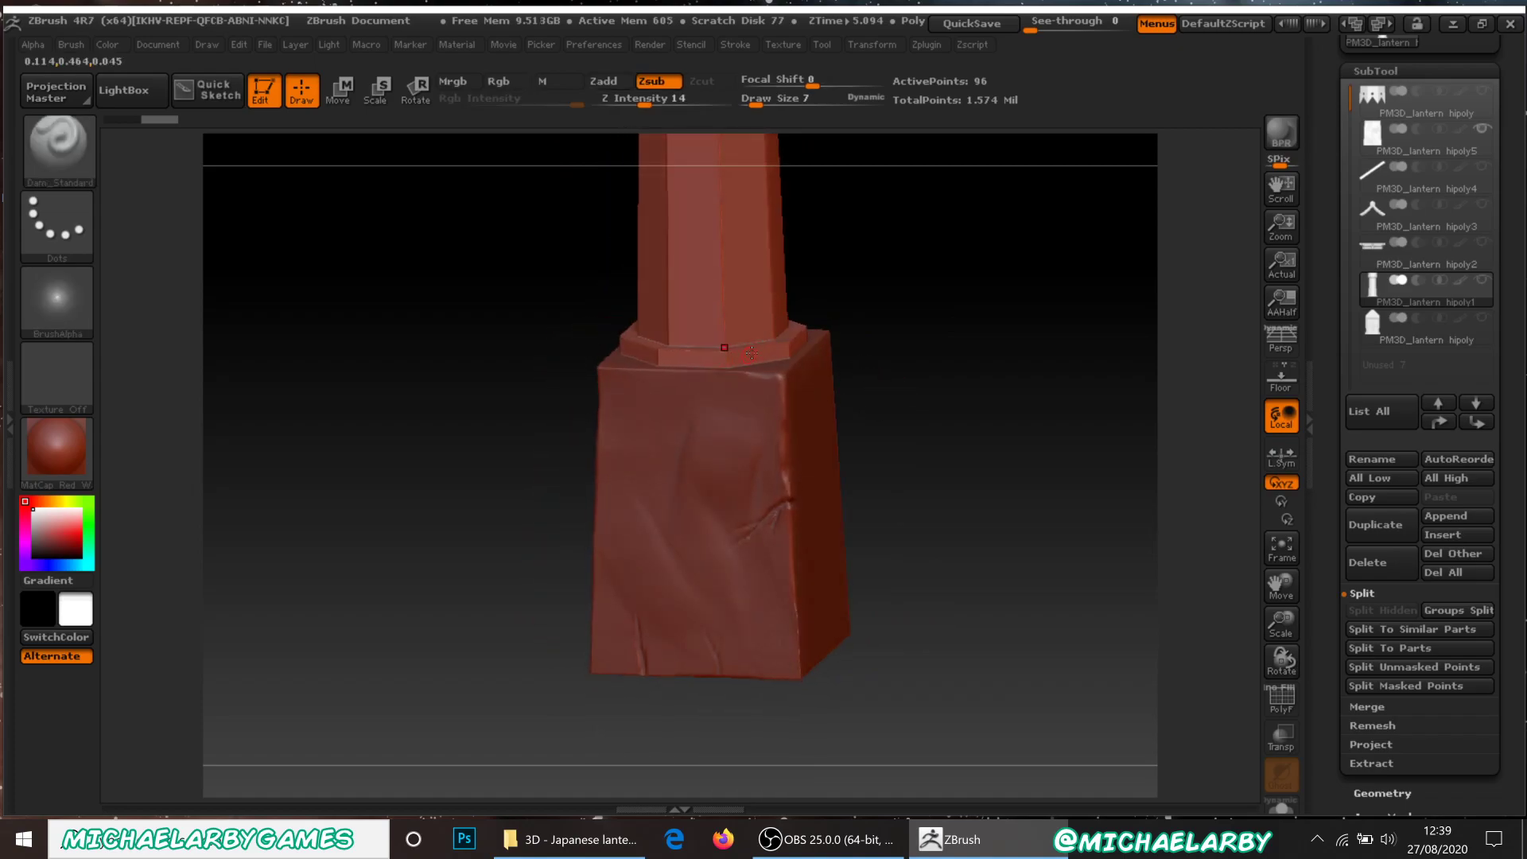
{"action": "left_click_drag", "start_coordinate": [890, 413], "coordinate": [953, 571], "text": "alt"}
{"action": "left_click_drag", "start_coordinate": [970, 334], "coordinate": [751, 416]}
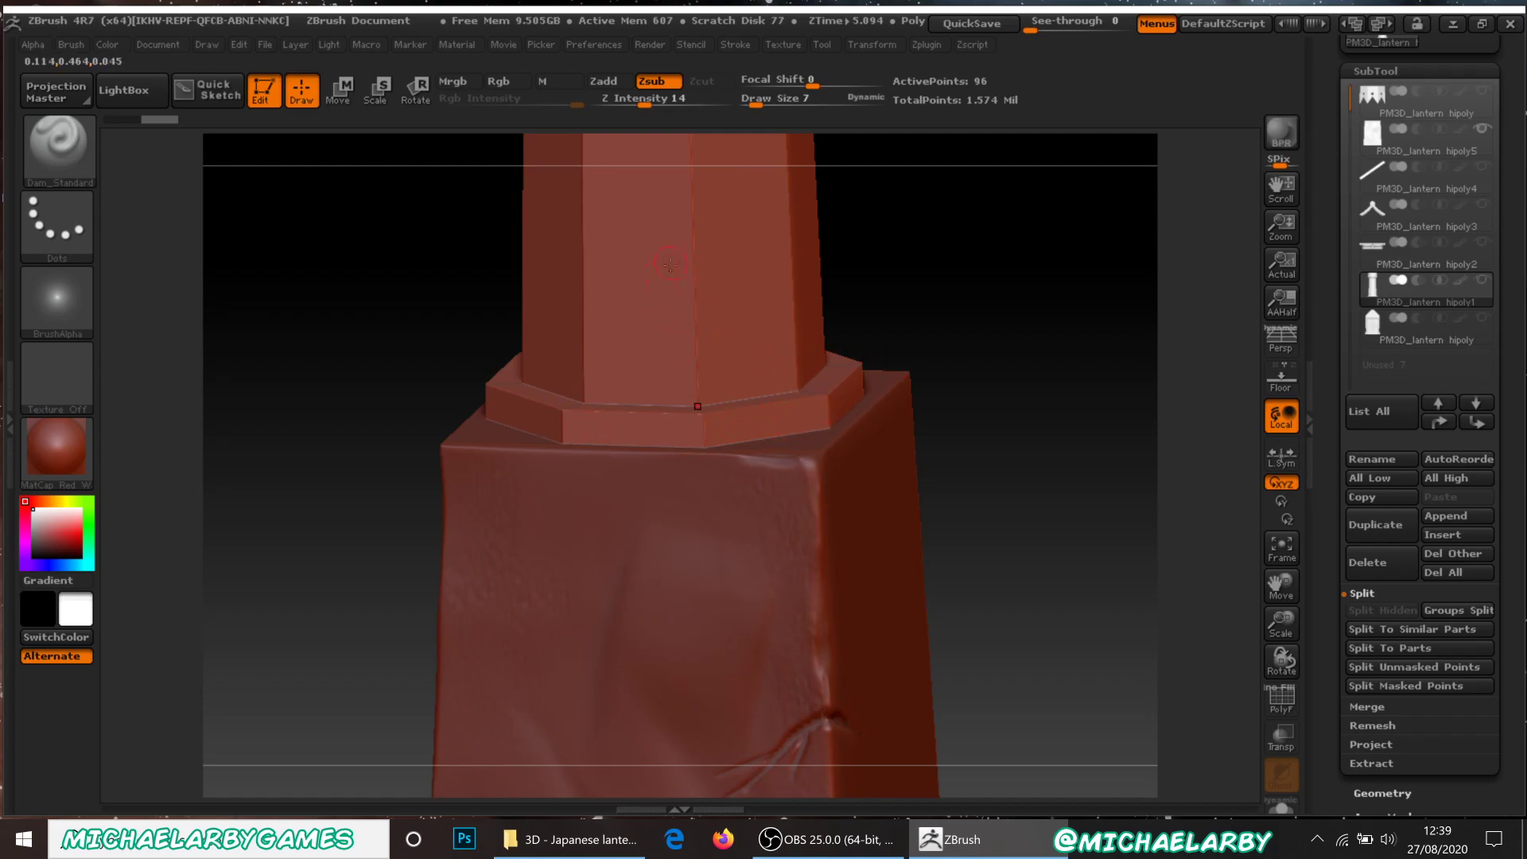
{"action": "left_click_drag", "start_coordinate": [983, 352], "coordinate": [914, 462], "text": "alt"}
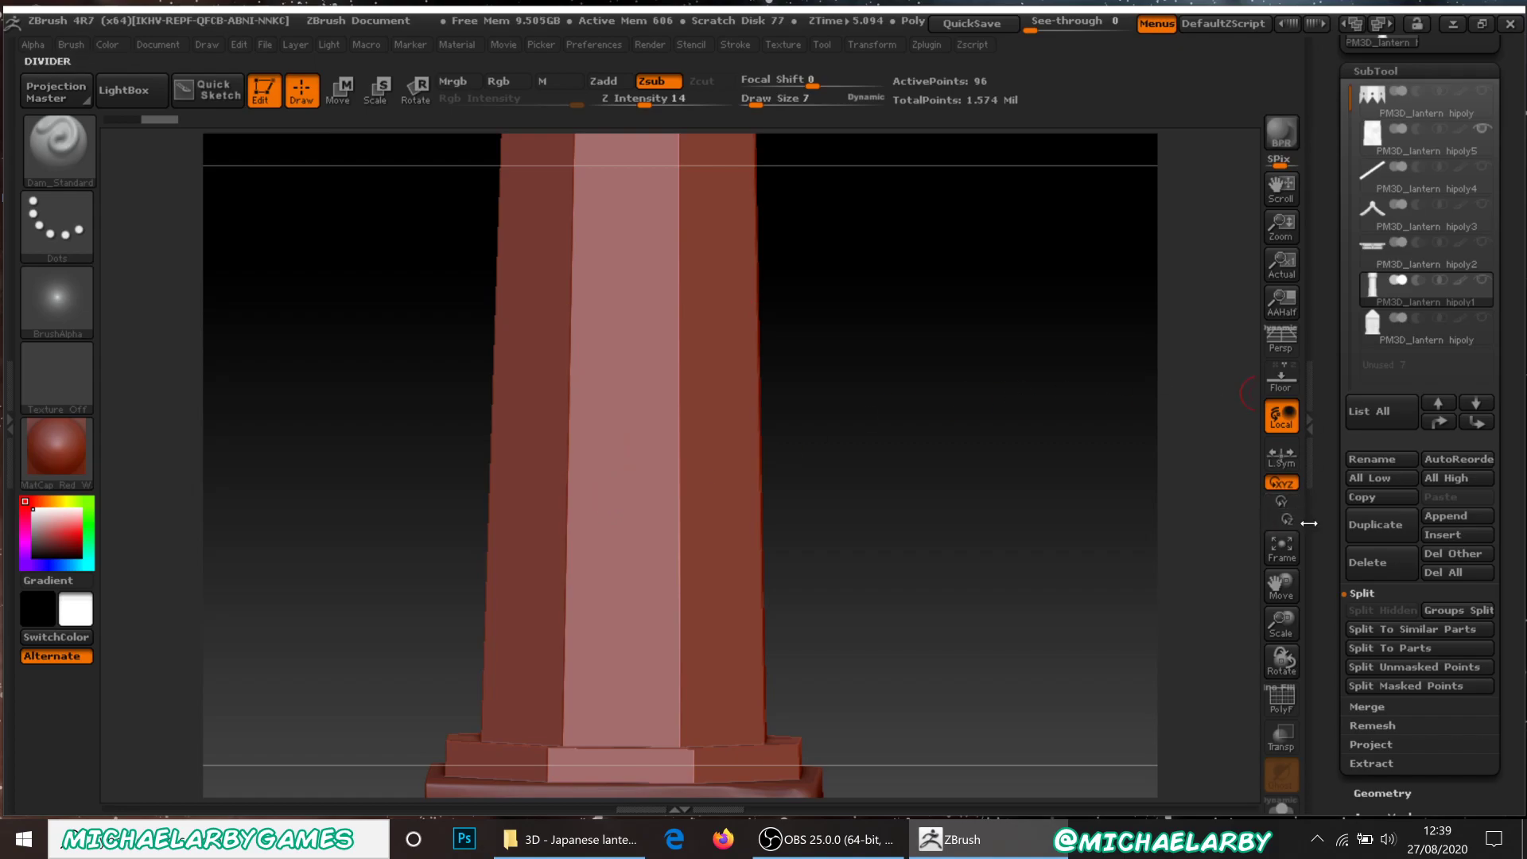
Divide the pillar repeatedly up to subdivision level 8, with smoothing off at first and back on for the last divisions.
{"action": "scroll", "coordinate": [1377, 385], "scroll_direction": "down", "scroll_amount": 5}
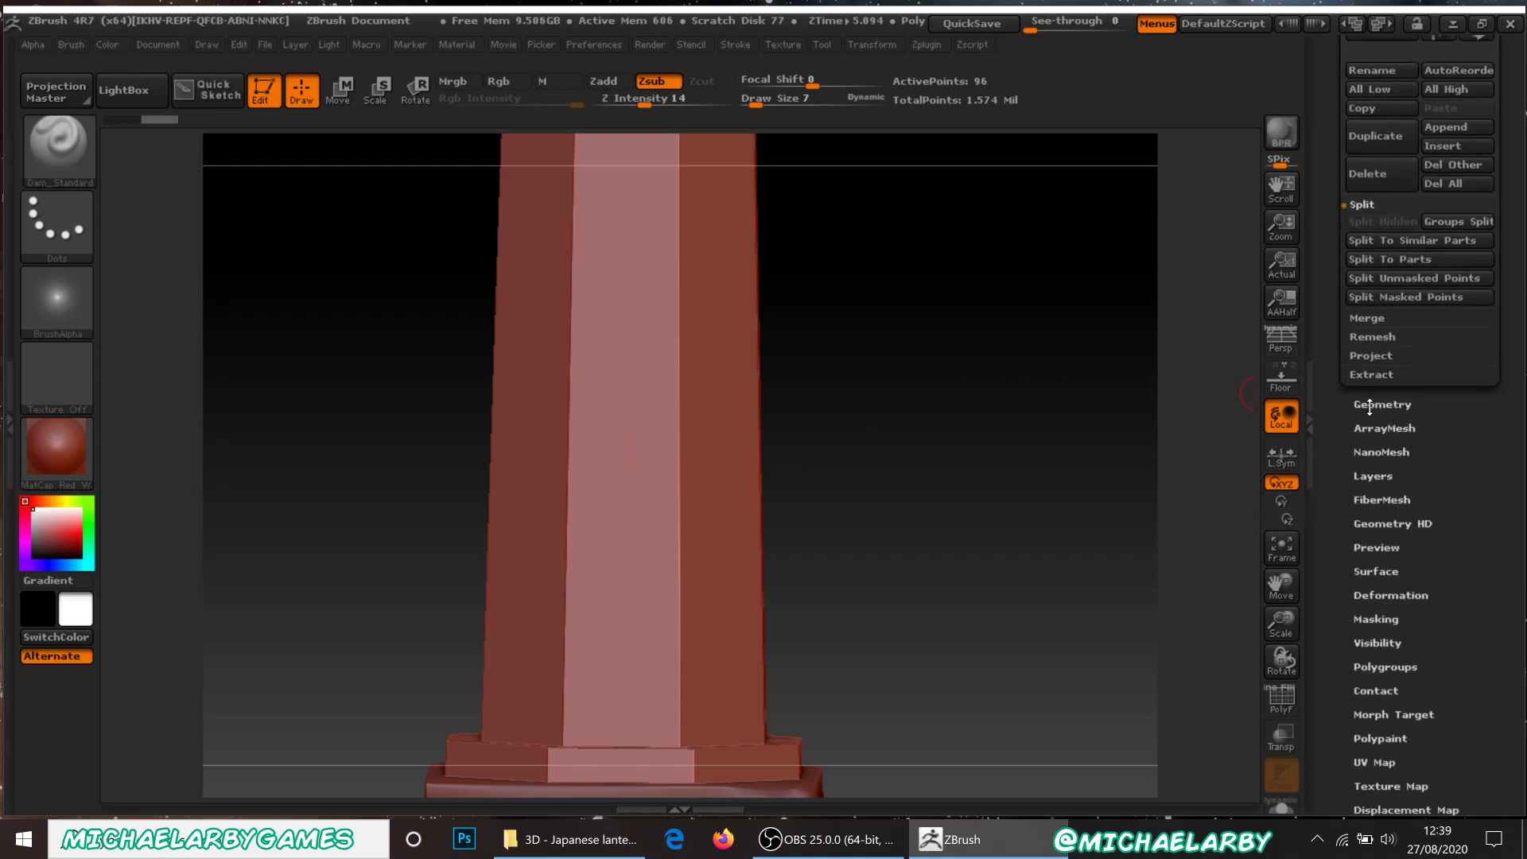
{"action": "left_click", "coordinate": [1371, 405]}
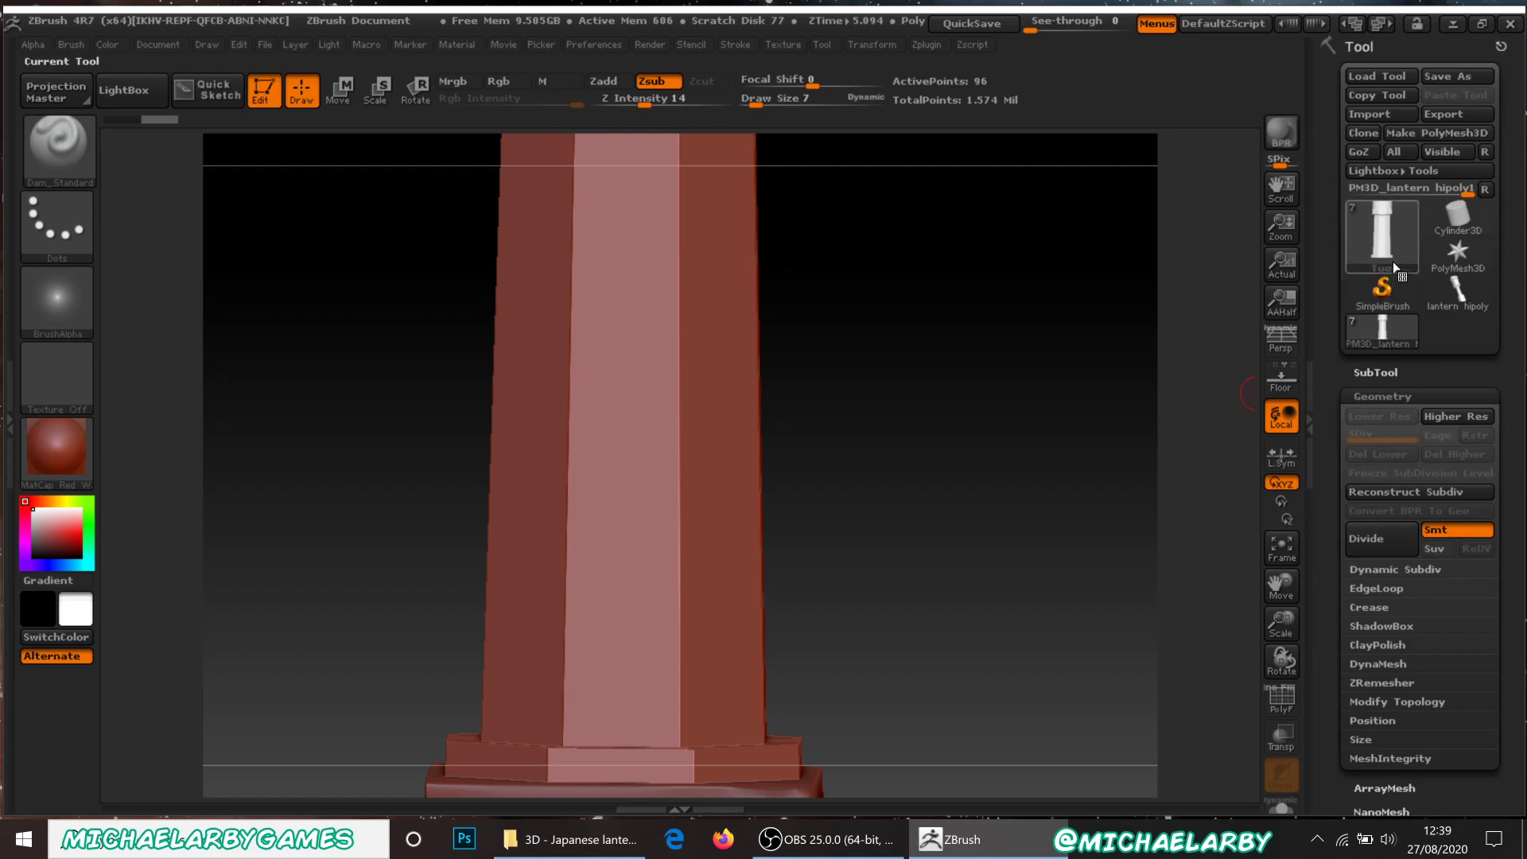
{"action": "left_click", "coordinate": [1376, 373]}
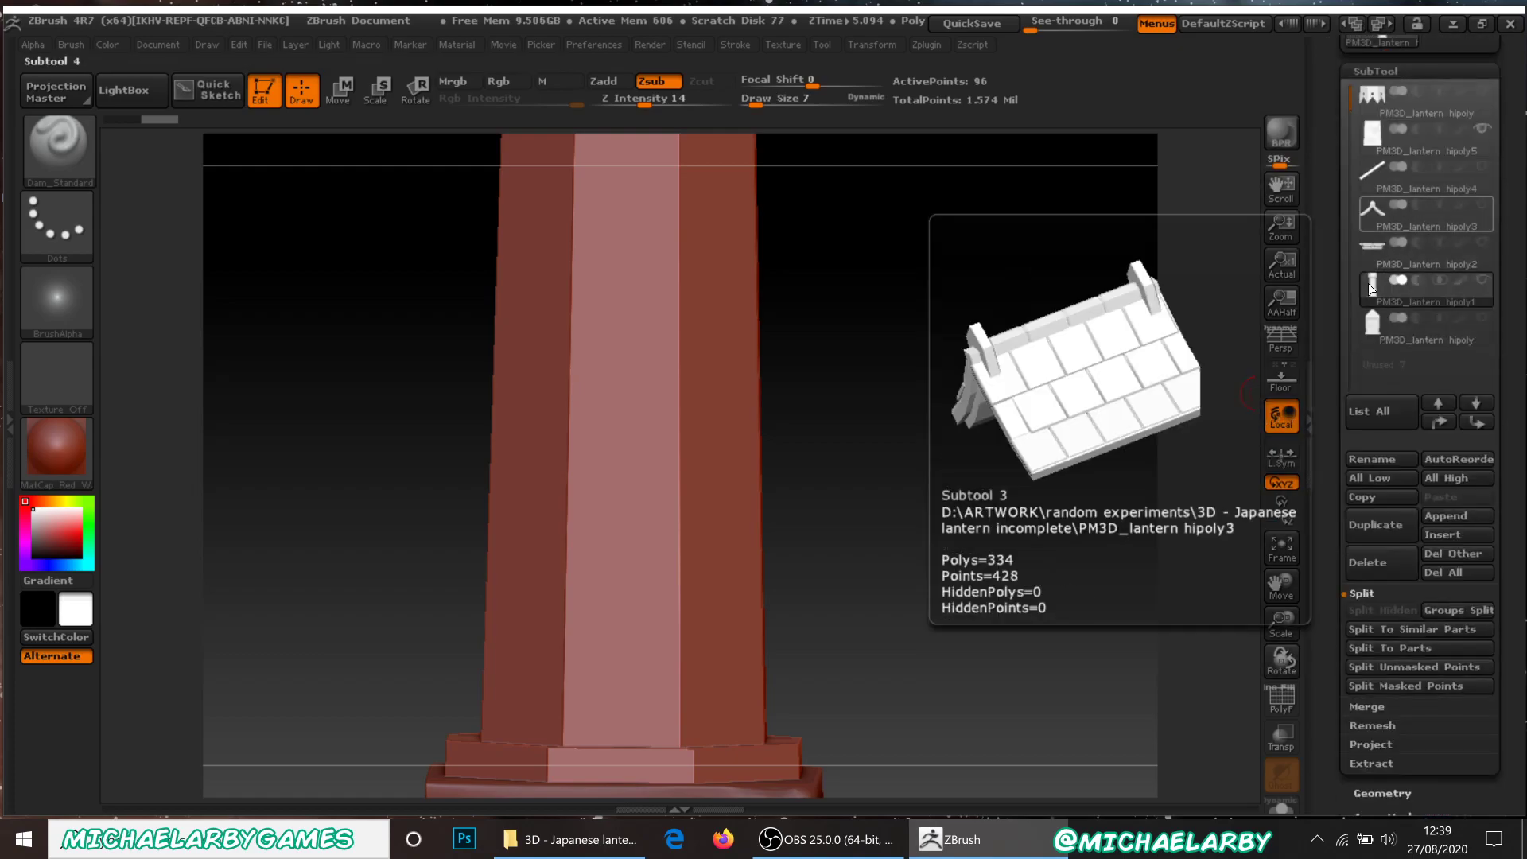
{"action": "scroll", "coordinate": [1355, 382], "scroll_direction": "down", "scroll_amount": 3}
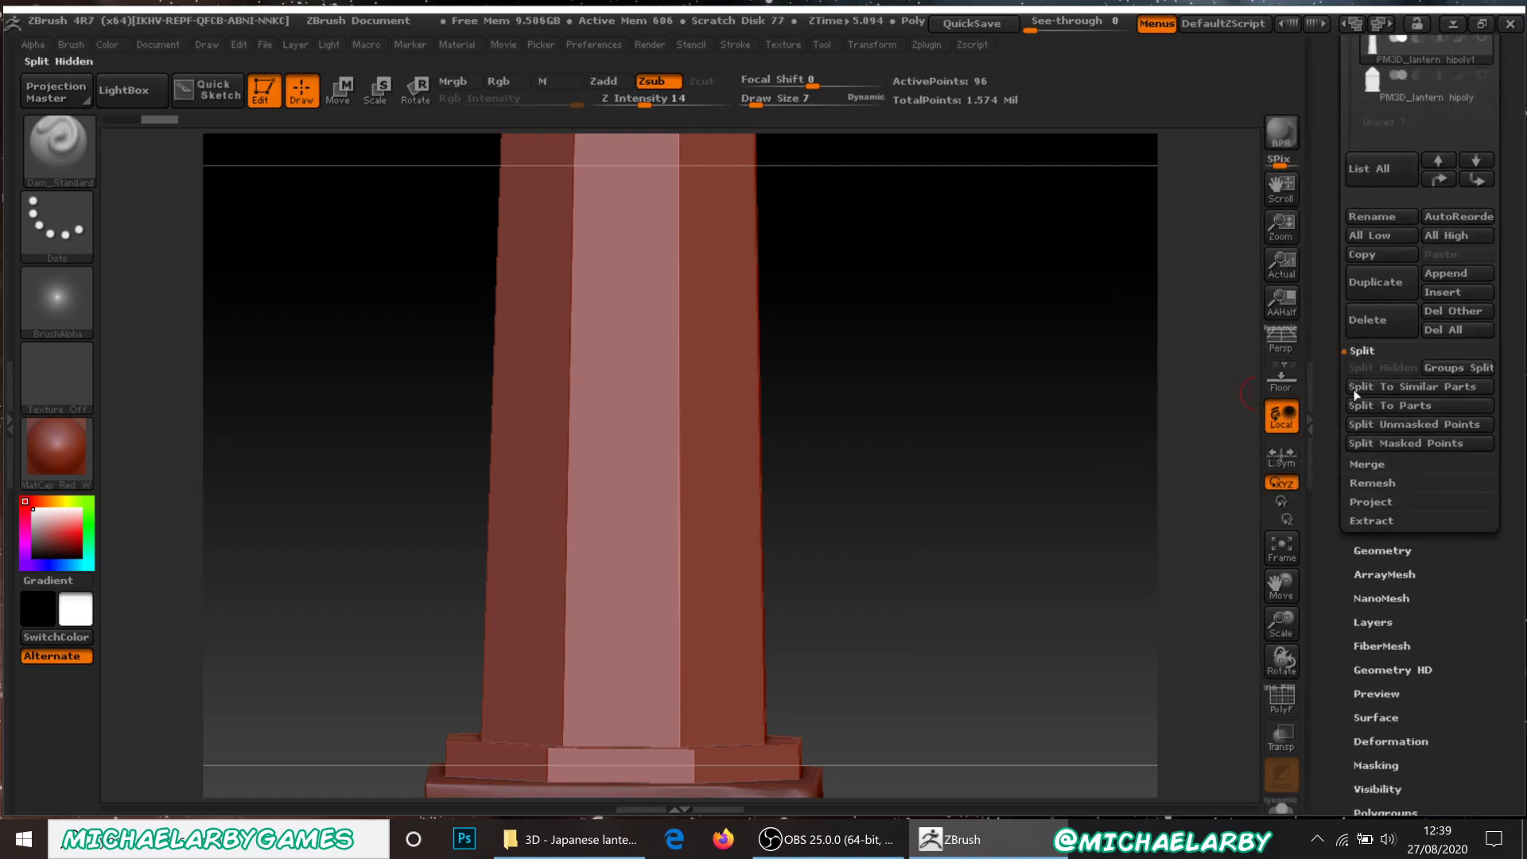
{"action": "left_click", "coordinate": [1361, 549]}
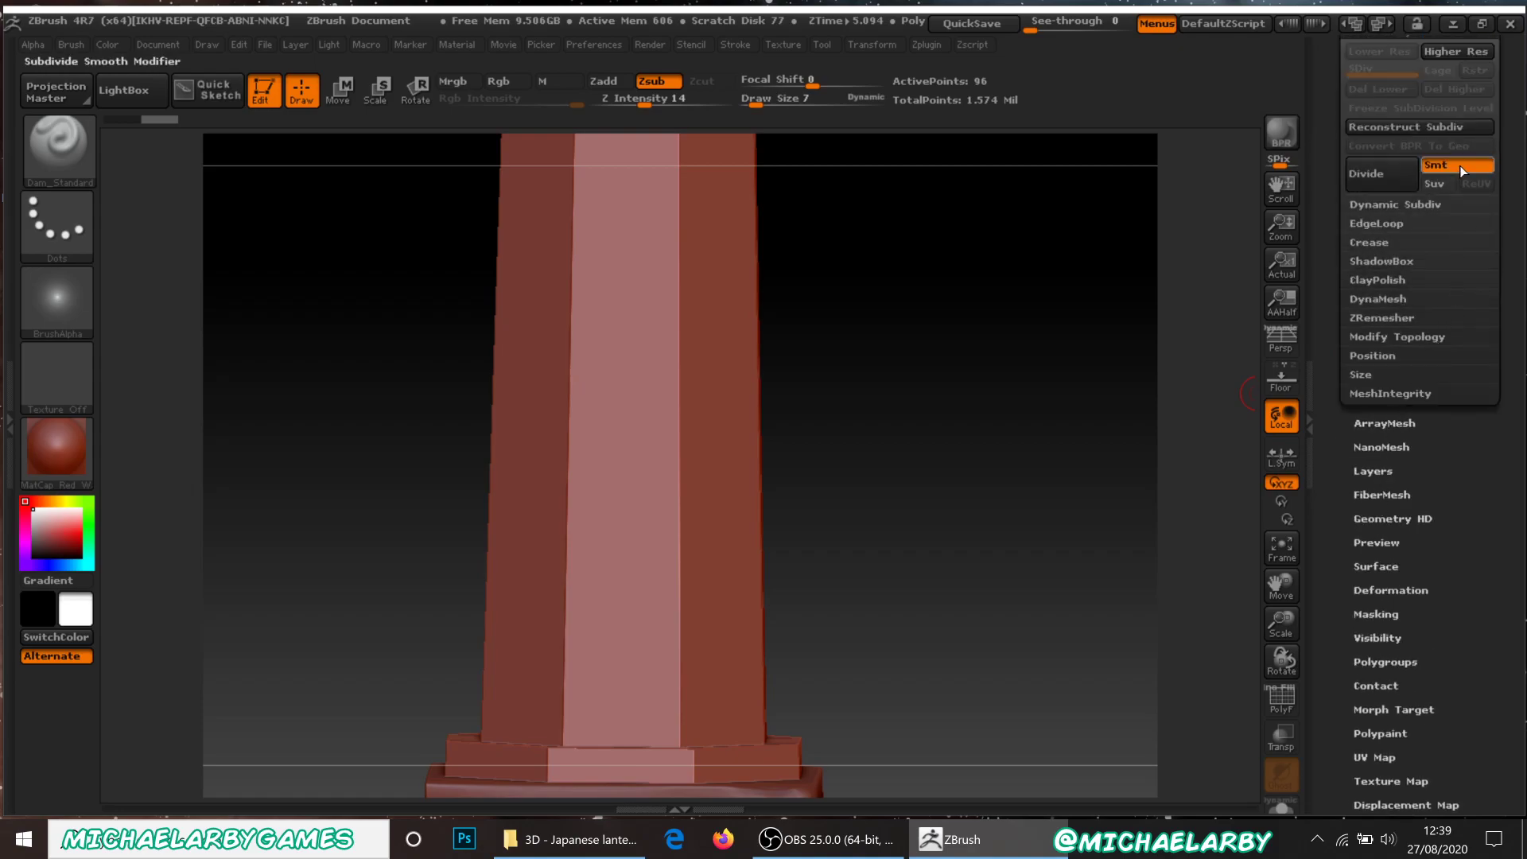
{"action": "left_click", "coordinate": [1453, 166]}
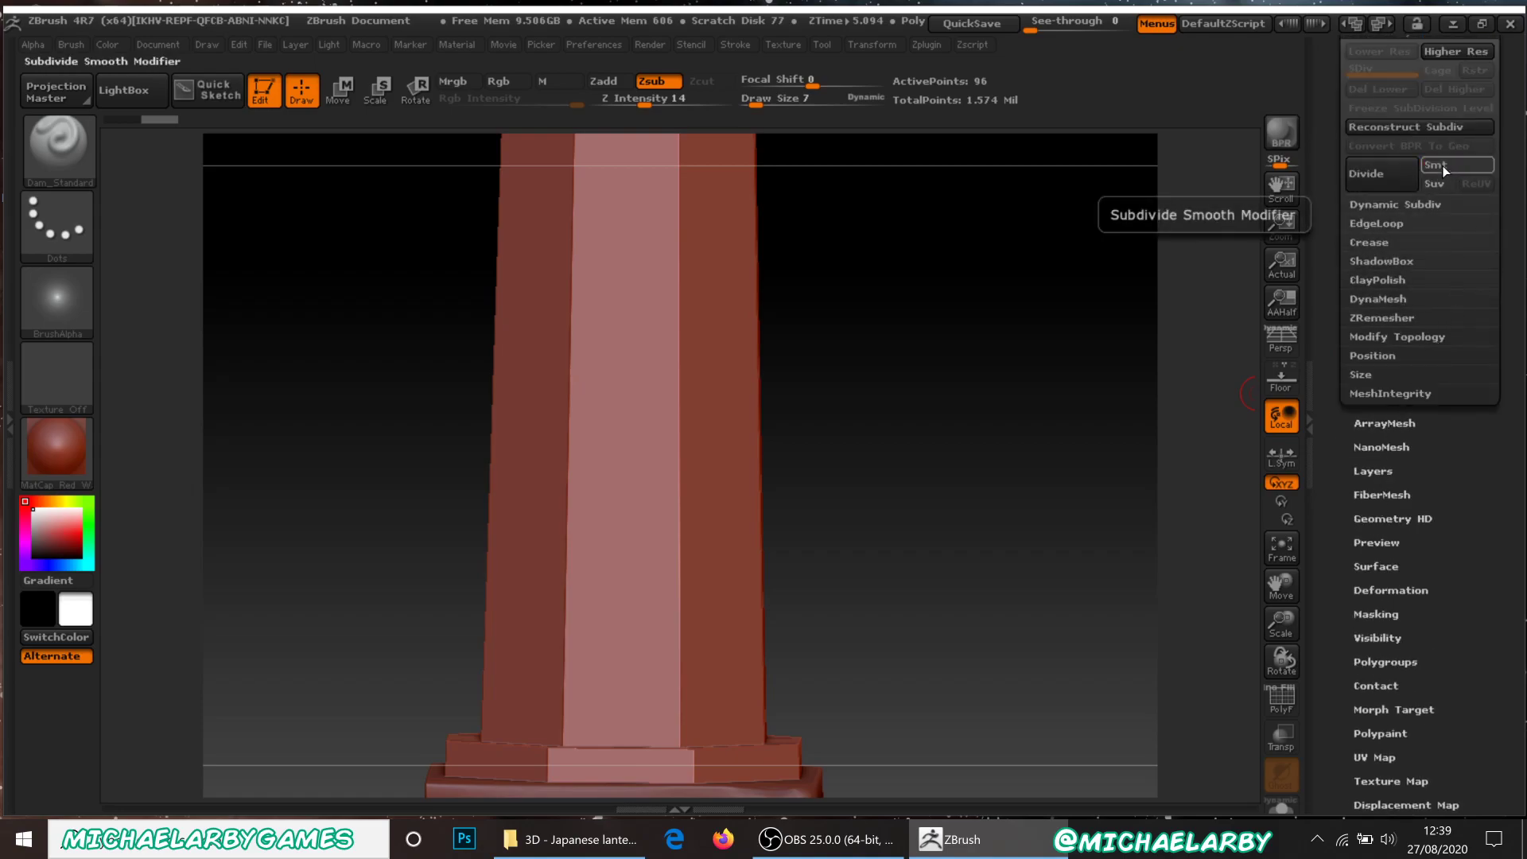
{"action": "left_click", "coordinate": [1379, 175]}
{"action": "left_click", "coordinate": [1381, 177]}
{"action": "left_click", "coordinate": [1381, 179]}
{"action": "left_click", "coordinate": [1383, 174]}
{"action": "left_click", "coordinate": [1384, 177]}
{"action": "left_click", "coordinate": [1386, 175]}
{"action": "left_click", "coordinate": [1386, 175]}
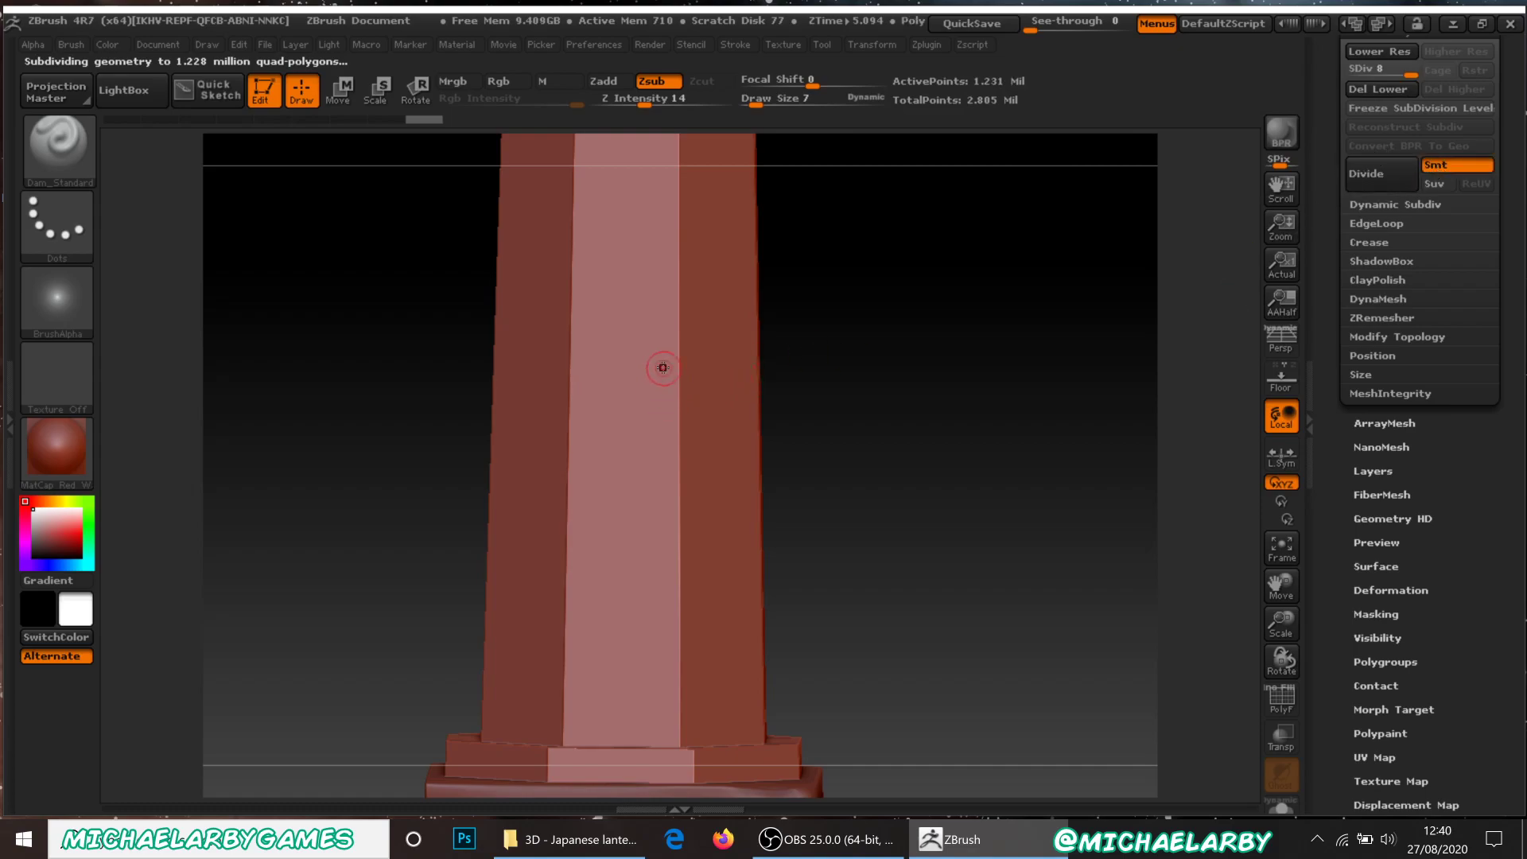
Try a wavy groove down the pillar's front face, and undo it.
{"action": "mouse_move", "coordinate": [635, 409]}
{"action": "left_mouse_down"}
{"action": "mouse_move", "coordinate": [663, 519]}
{"action": "mouse_move", "coordinate": [715, 463]}
{"action": "left_mouse_up"}
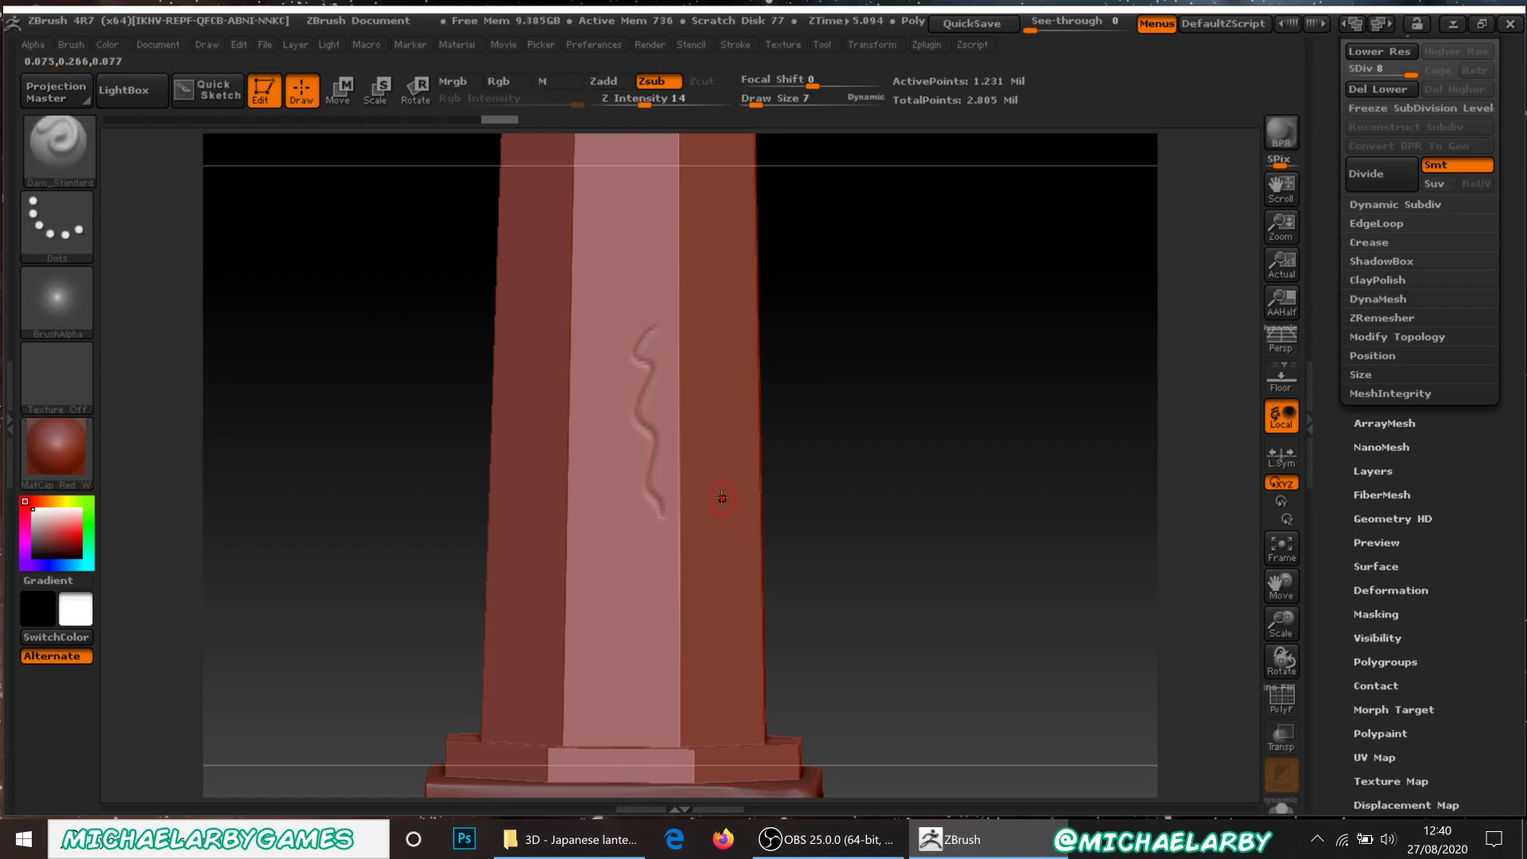
{"action": "key", "text": "ctrl+z"}
{"action": "key", "text": "ctrl+z"}
{"action": "key", "text": "ctrl+z"}
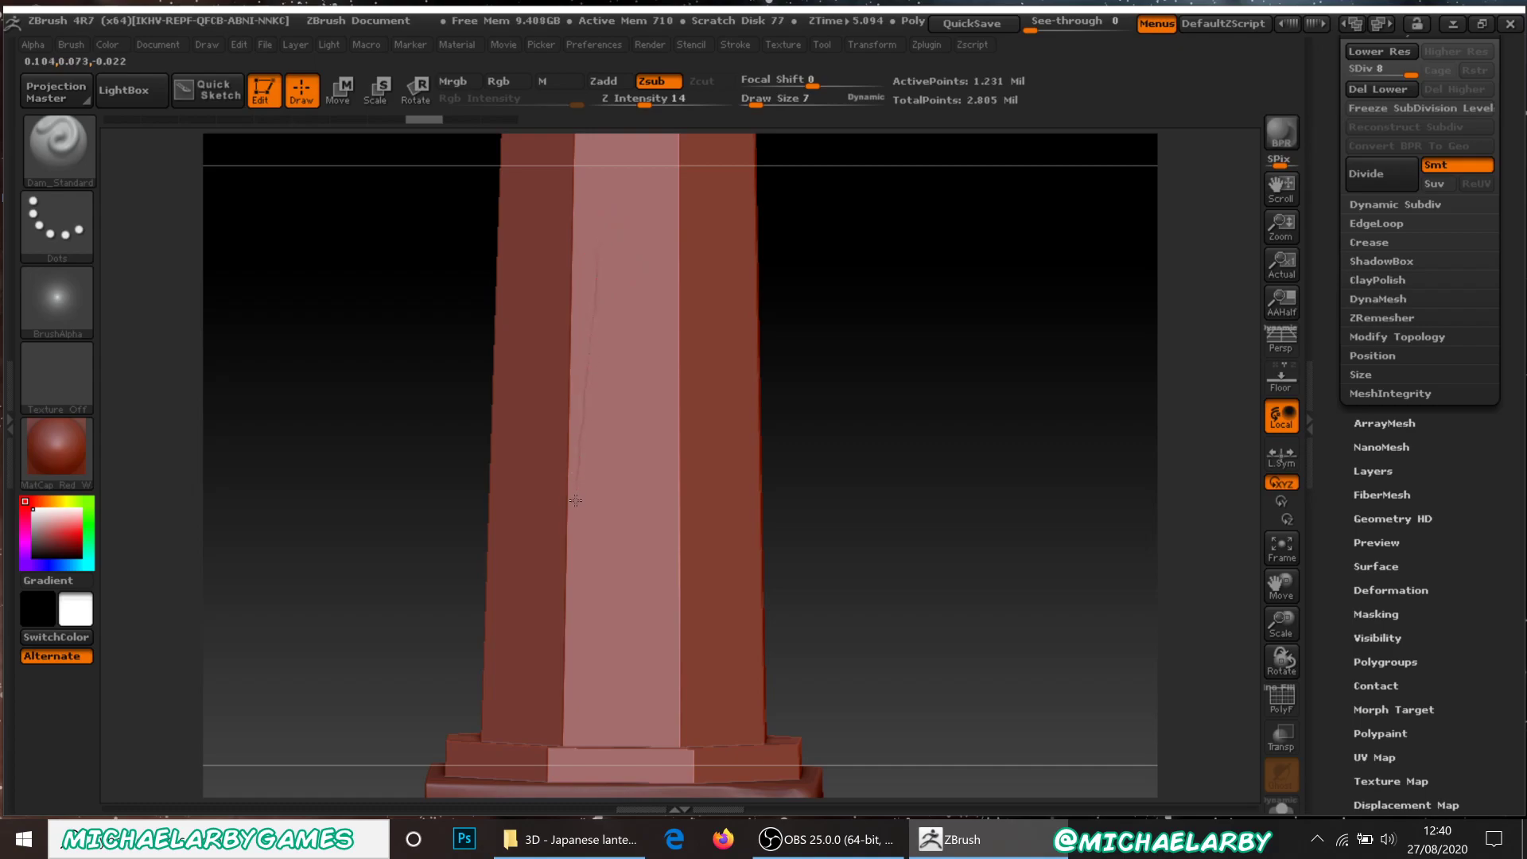
Carve long, thin vertical cracks along the middle and lower part of the pillar's front face.
{"action": "left_click_drag", "start_coordinate": [580, 571], "coordinate": [577, 590]}
{"action": "left_click_drag", "start_coordinate": [649, 549], "coordinate": [650, 555]}
{"action": "mouse_move", "coordinate": [859, 459]}
{"action": "left_mouse_down"}
{"action": "mouse_move", "coordinate": [883, 446]}
{"action": "mouse_move", "coordinate": [870, 456]}
{"action": "left_mouse_up"}
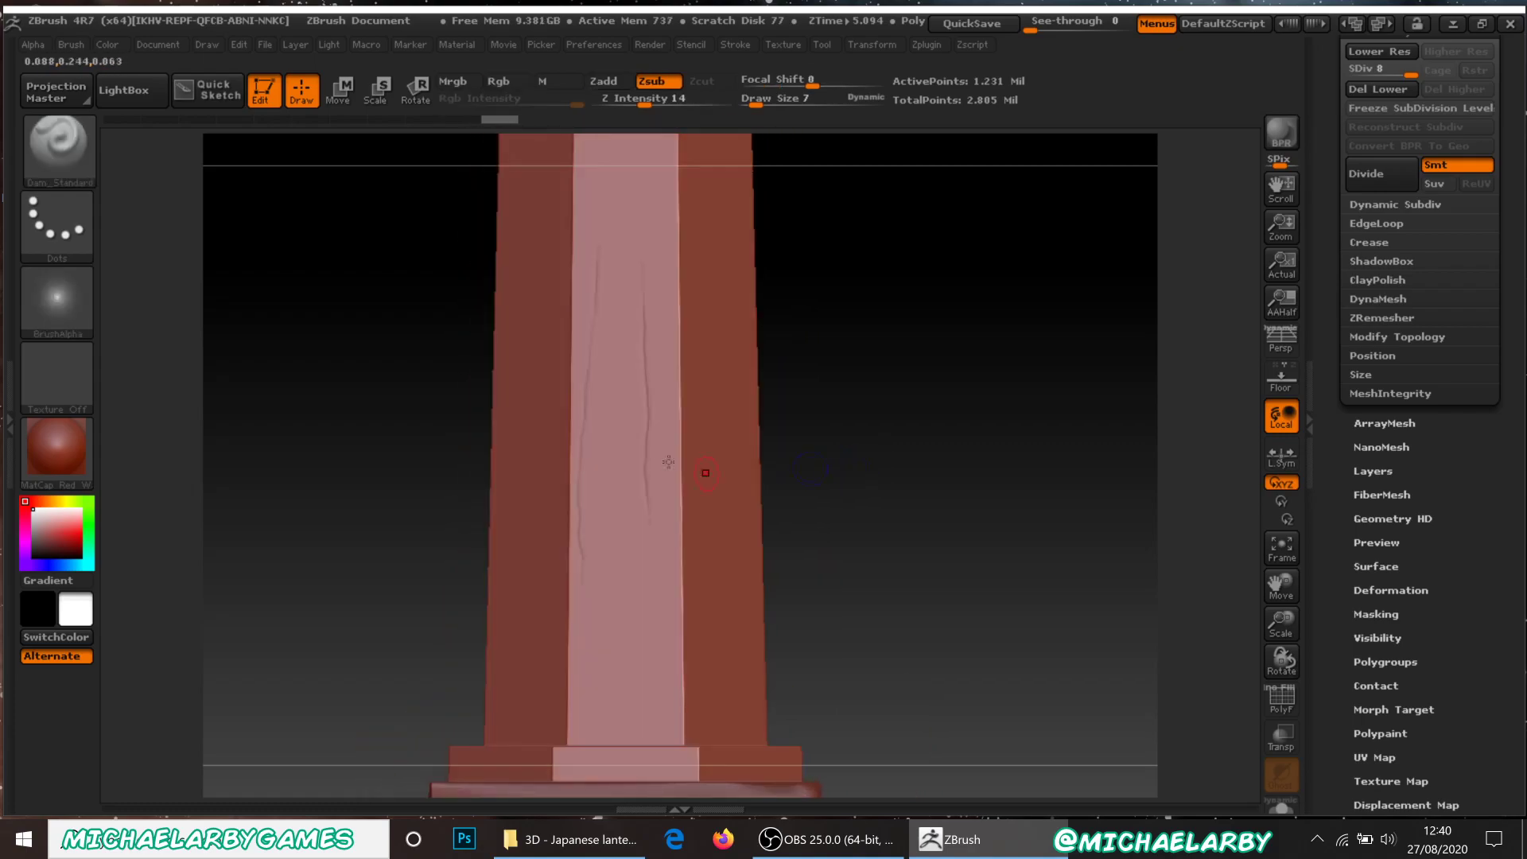
{"action": "left_click_drag", "start_coordinate": [622, 641], "coordinate": [621, 680]}
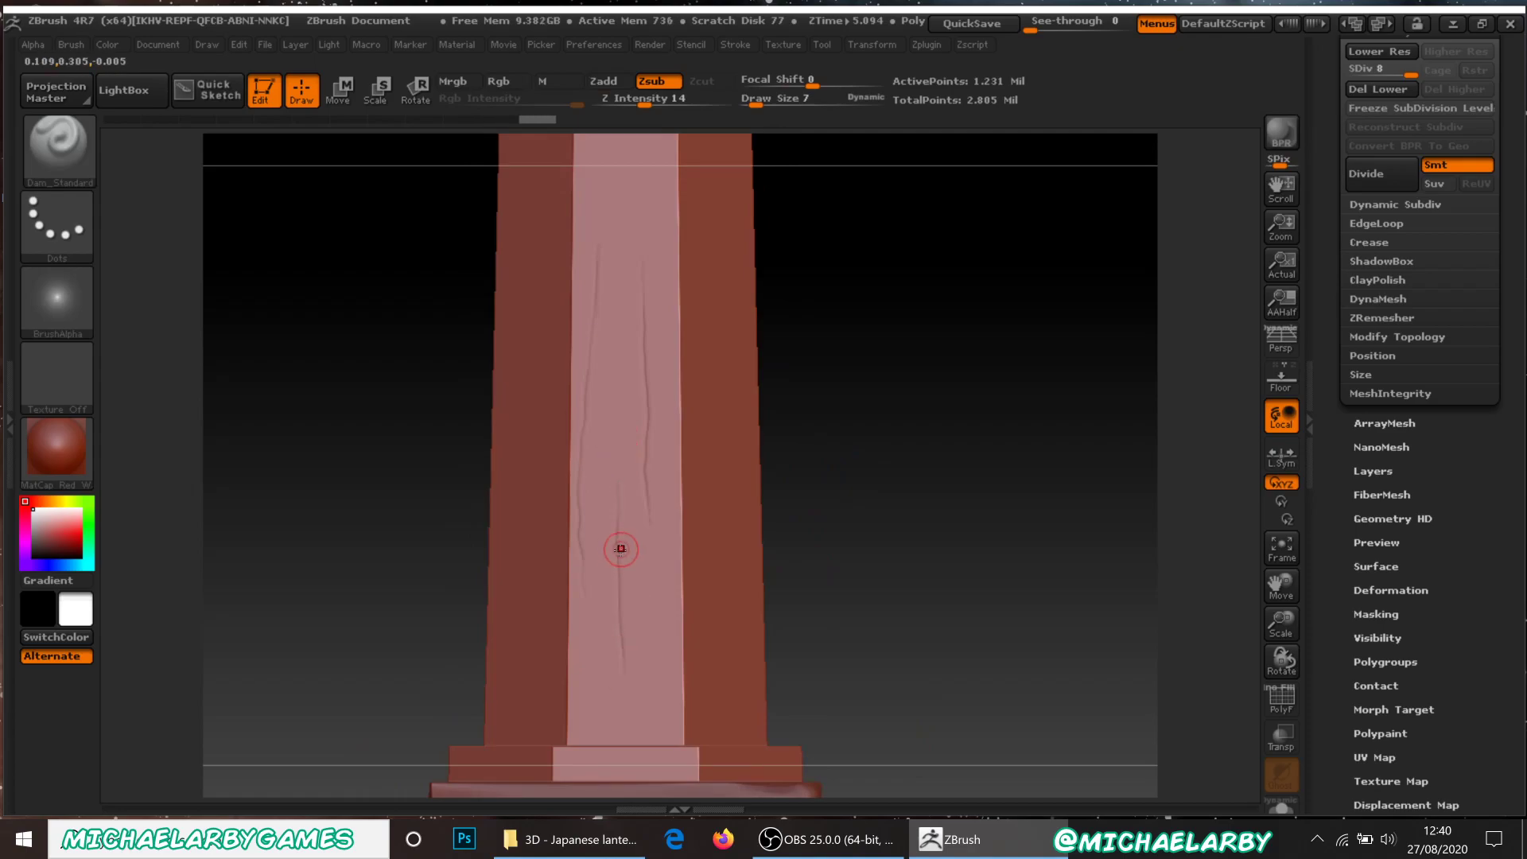
{"action": "left_click_drag", "start_coordinate": [640, 747], "coordinate": [640, 745]}
Carve thin vertical cracks down the pillar's front face, starting just beneath the upper collar.
{"action": "left_click_drag", "start_coordinate": [863, 378], "coordinate": [890, 623], "text": "alt"}
{"action": "mouse_move", "coordinate": [904, 495]}
{"action": "left_mouse_down"}
{"action": "mouse_move", "coordinate": [897, 445]}
{"action": "mouse_move", "coordinate": [810, 441]}
{"action": "left_mouse_up"}
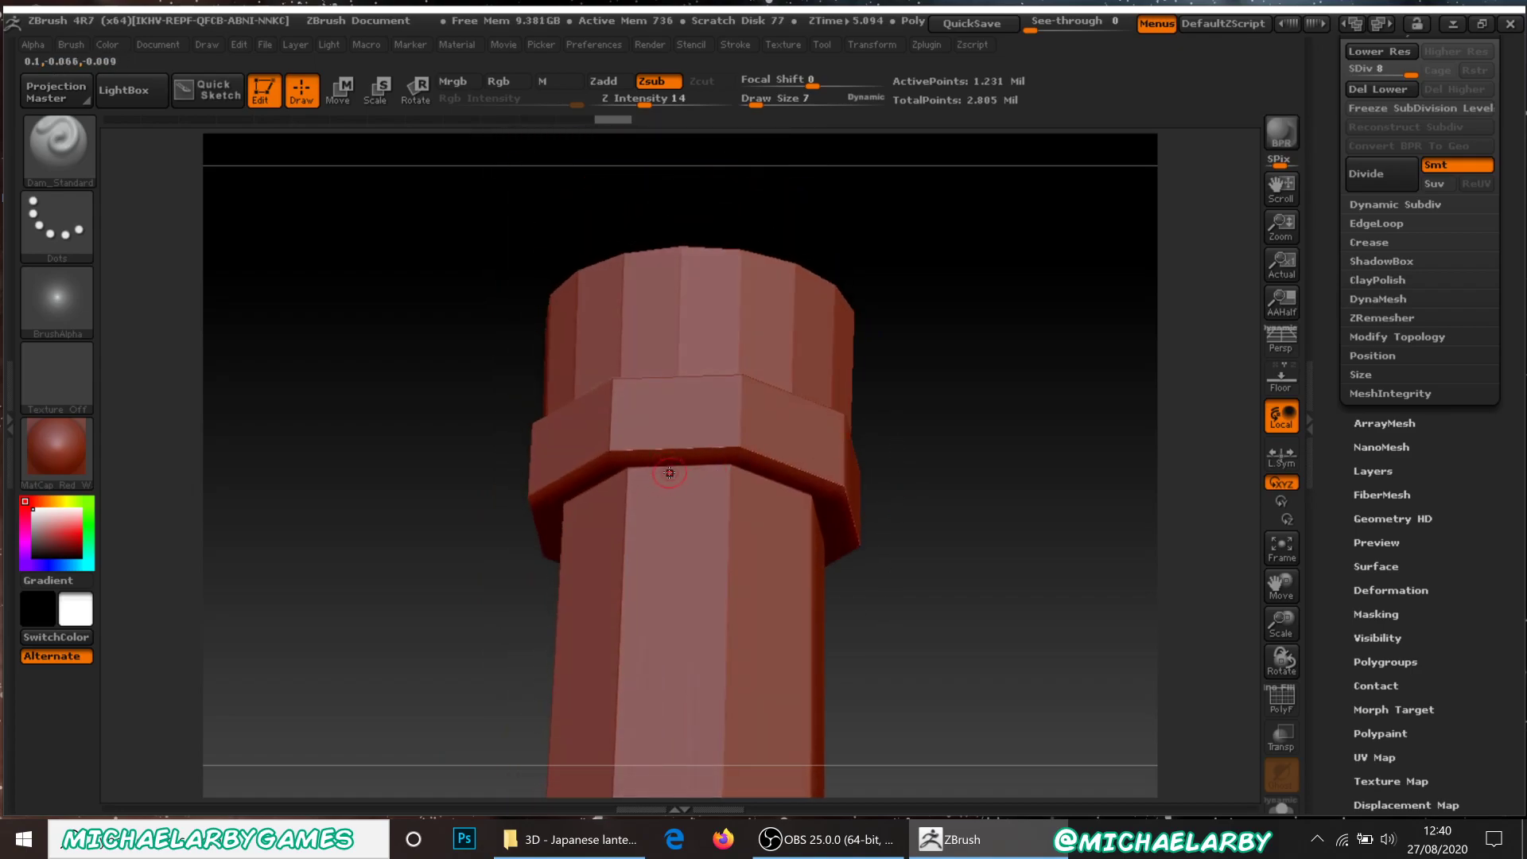
{"action": "left_click_drag", "start_coordinate": [672, 469], "coordinate": [686, 560]}
{"action": "left_click_drag", "start_coordinate": [676, 493], "coordinate": [679, 567]}
{"action": "left_click_drag", "start_coordinate": [680, 497], "coordinate": [685, 645]}
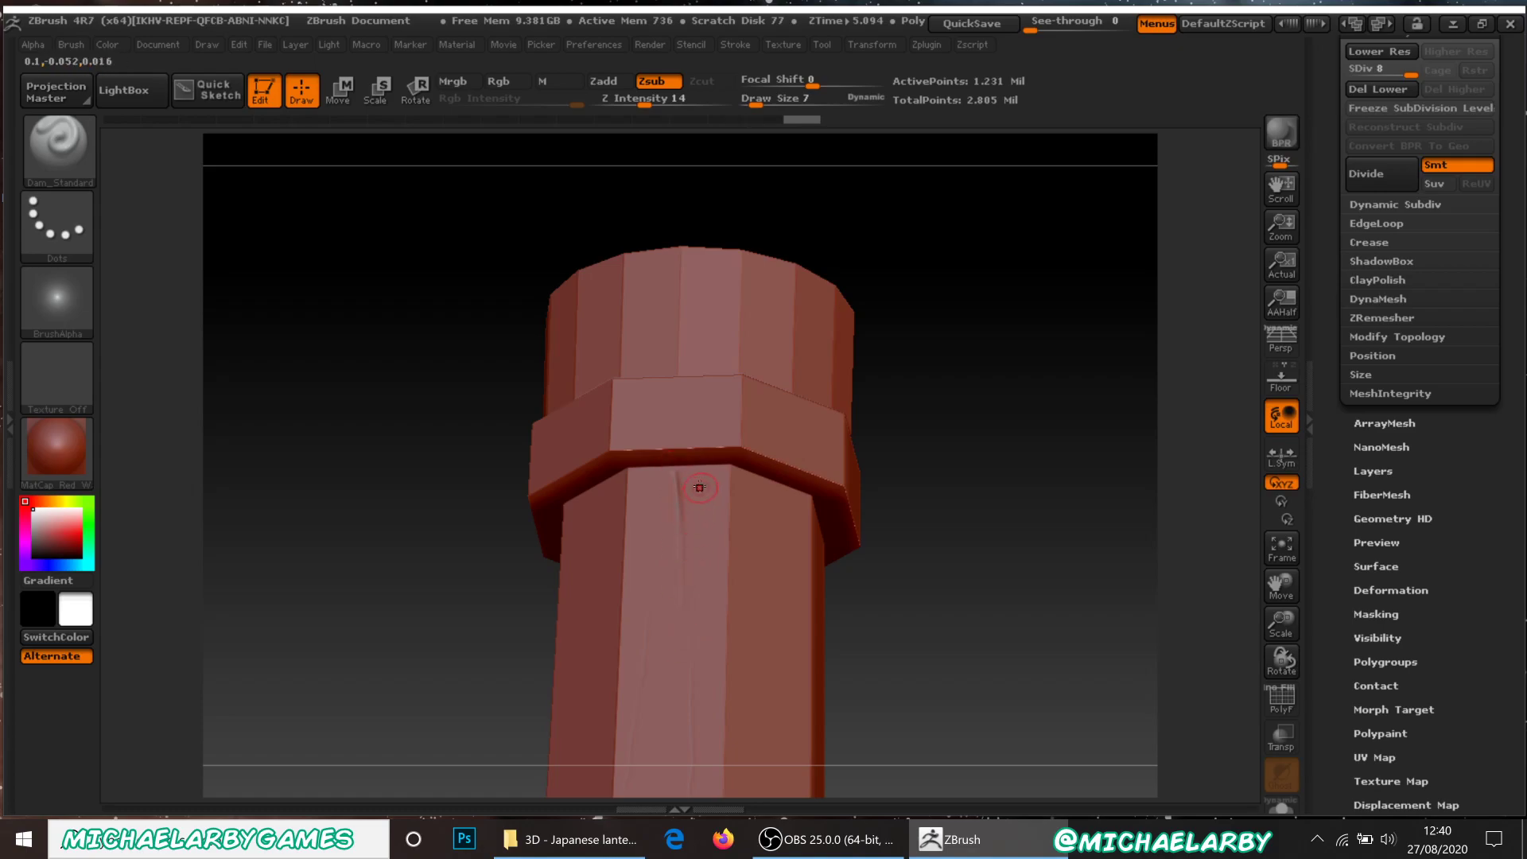
Carve and deepen the thin vertical cracks beneath the upper collar and extend them down the middle of the pillar's front face.
{"action": "left_click_drag", "start_coordinate": [701, 471], "coordinate": [702, 576]}
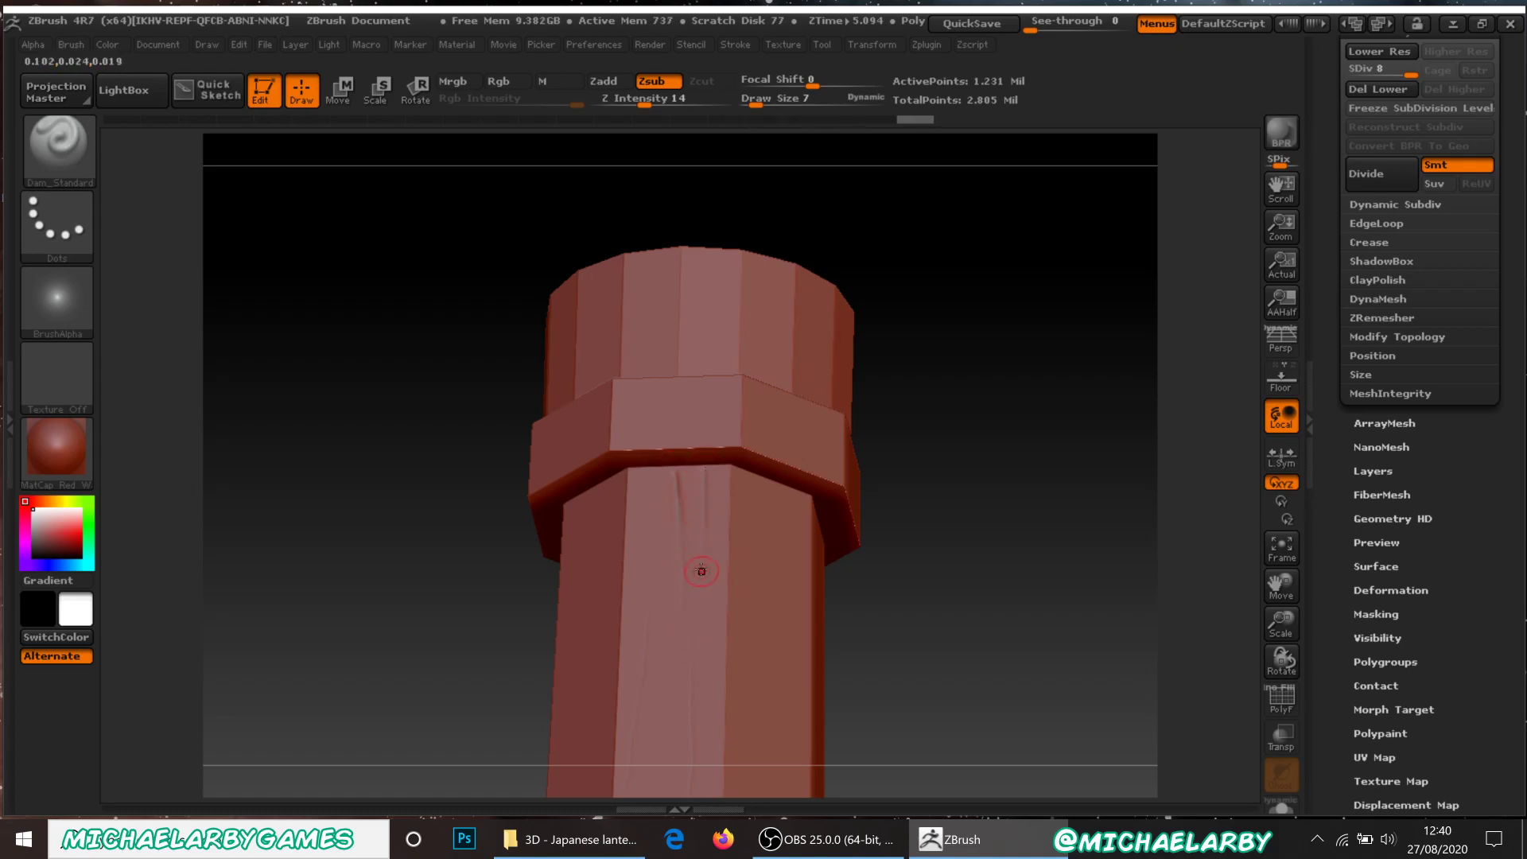
{"action": "left_click_drag", "start_coordinate": [989, 423], "coordinate": [989, 488]}
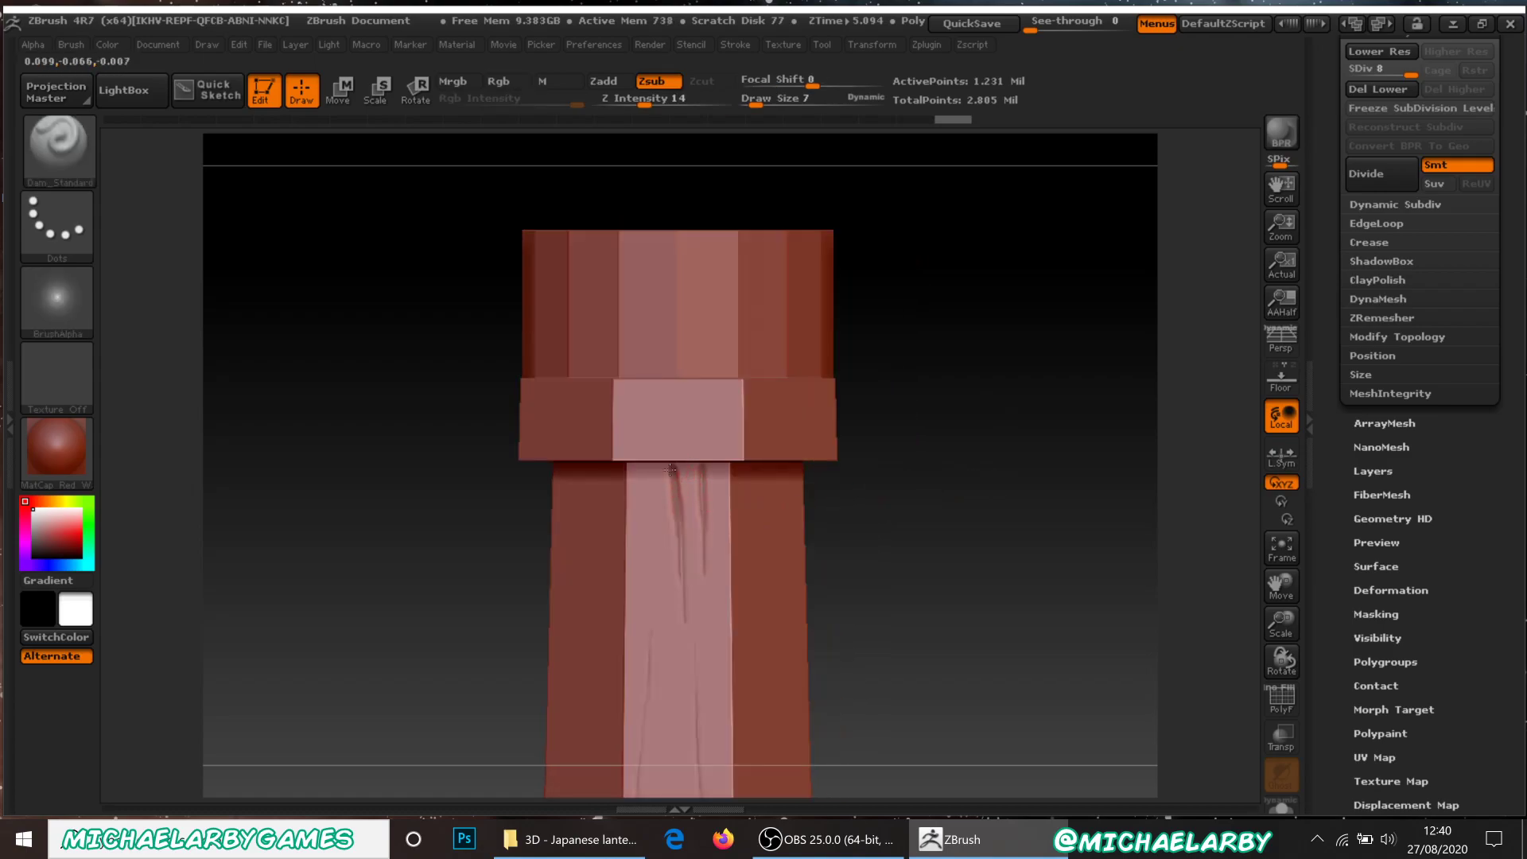
{"action": "left_click_drag", "start_coordinate": [668, 475], "coordinate": [677, 557]}
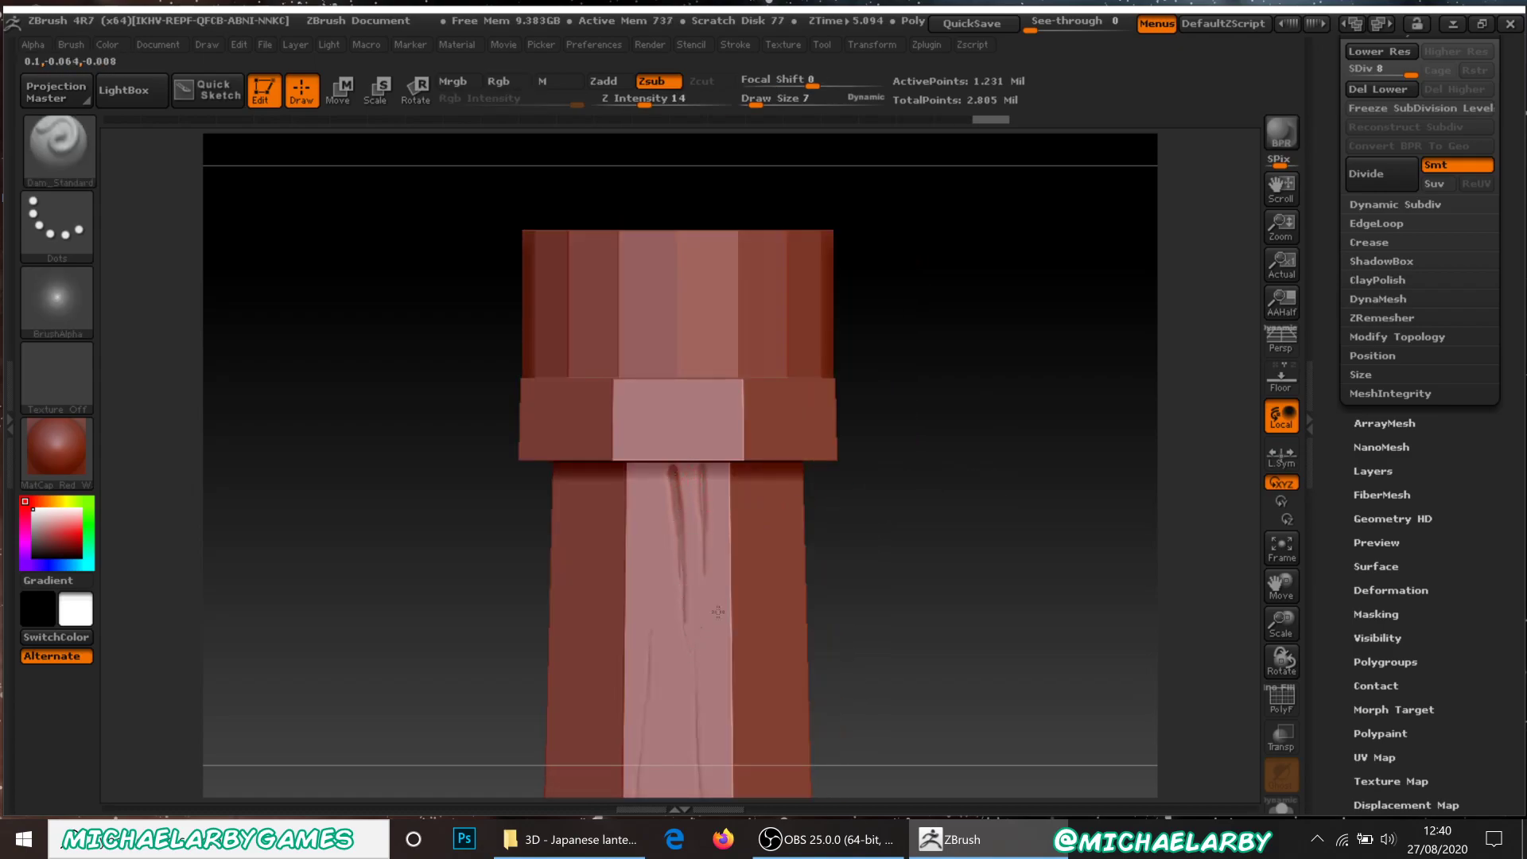
{"action": "mouse_move", "coordinate": [711, 617]}
{"action": "left_mouse_down", "text": "alt"}
{"action": "mouse_move", "coordinate": [704, 398]}
{"action": "mouse_move", "coordinate": [713, 571]}
{"action": "left_mouse_up", "text": "alt"}
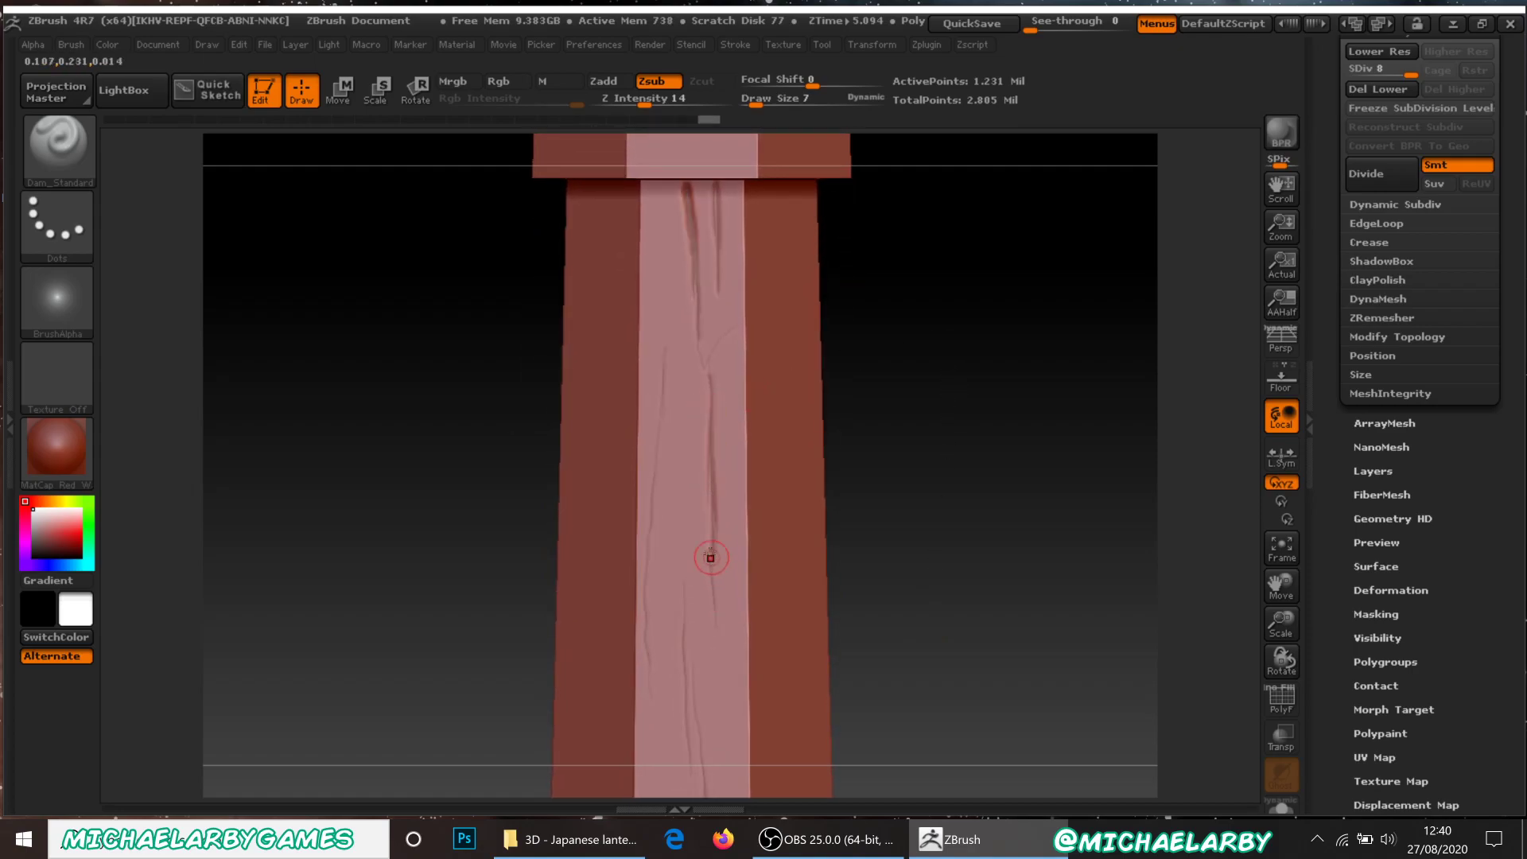
{"action": "left_click_drag", "start_coordinate": [724, 640], "coordinate": [731, 668]}
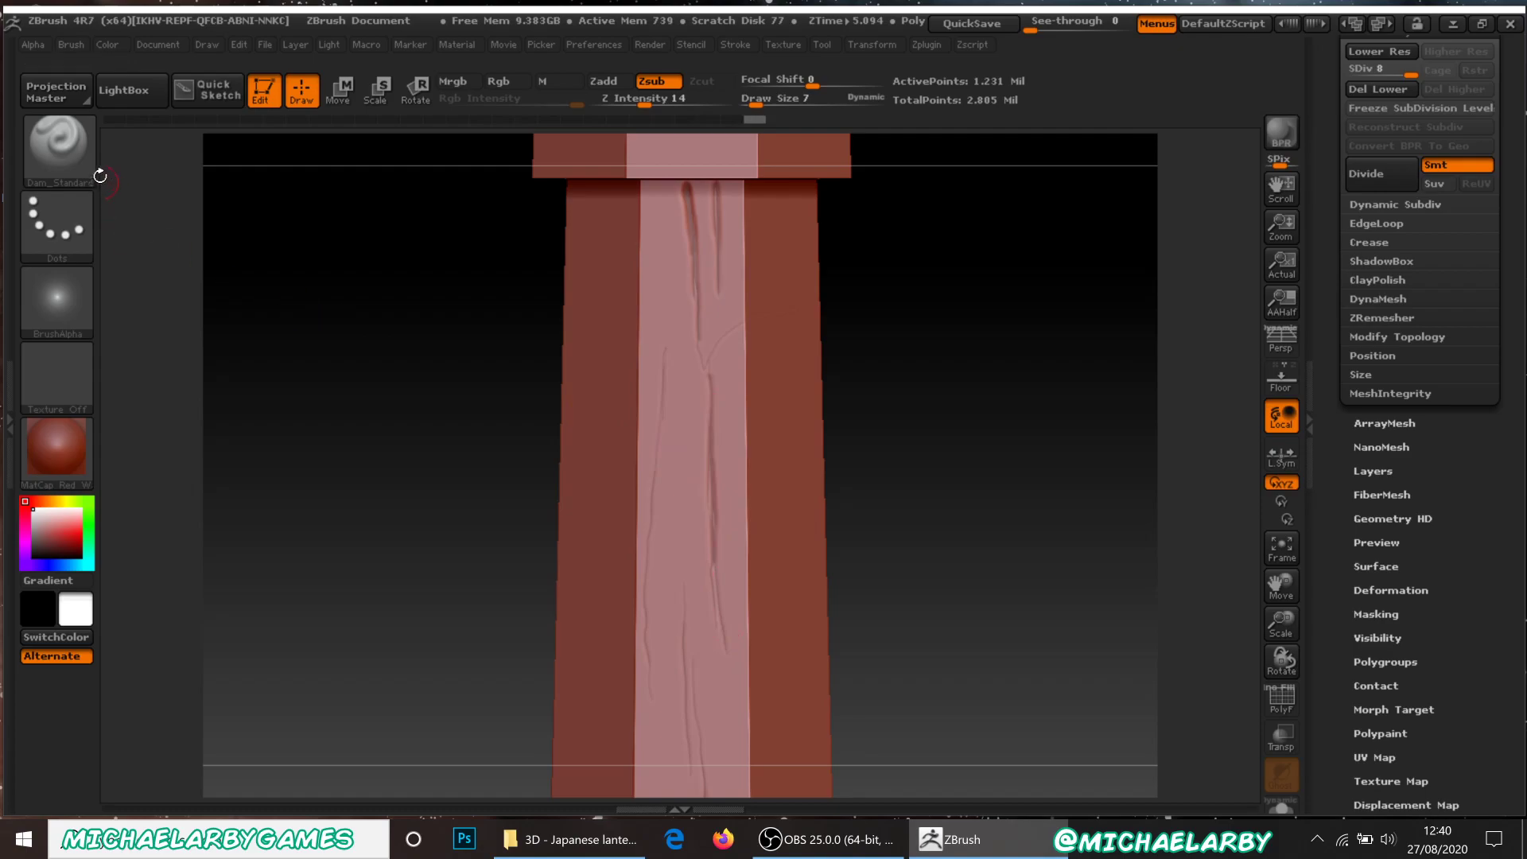
Cut two short diagonal slashes across the right edge of the pillar's front face, one mid-height and one lower down.
{"action": "left_click_drag", "start_coordinate": [1023, 468], "coordinate": [994, 453]}
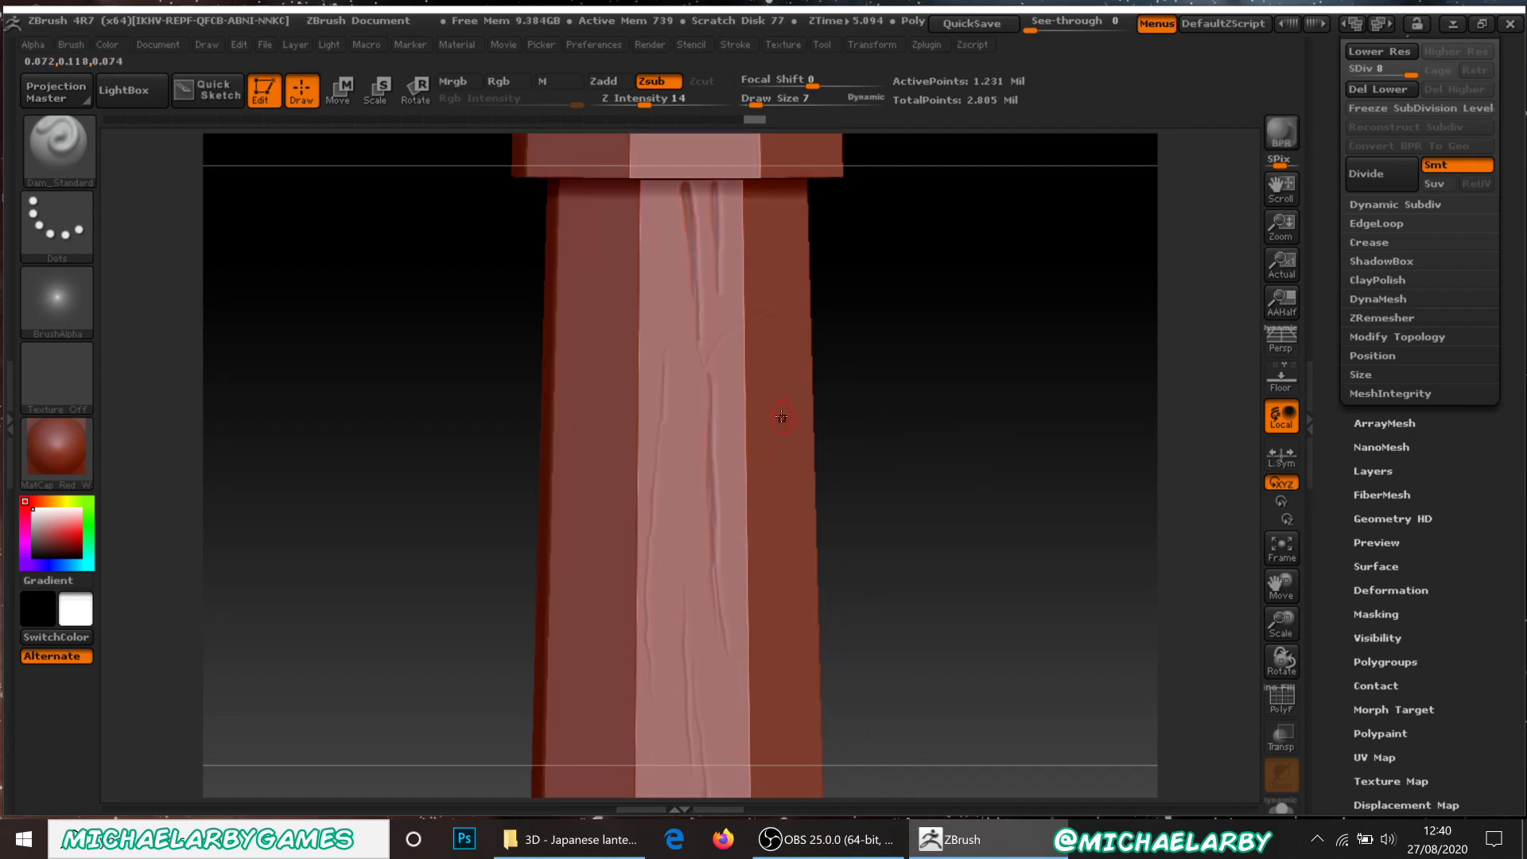
{"action": "mouse_move", "coordinate": [756, 439]}
{"action": "left_mouse_down"}
{"action": "mouse_move", "coordinate": [701, 480]}
{"action": "mouse_move", "coordinate": [787, 415]}
{"action": "mouse_move", "coordinate": [715, 467]}
{"action": "left_mouse_up"}
{"action": "left_click_drag", "start_coordinate": [769, 425], "coordinate": [708, 475]}
{"action": "left_click_drag", "start_coordinate": [1036, 549], "coordinate": [961, 436], "text": "alt"}
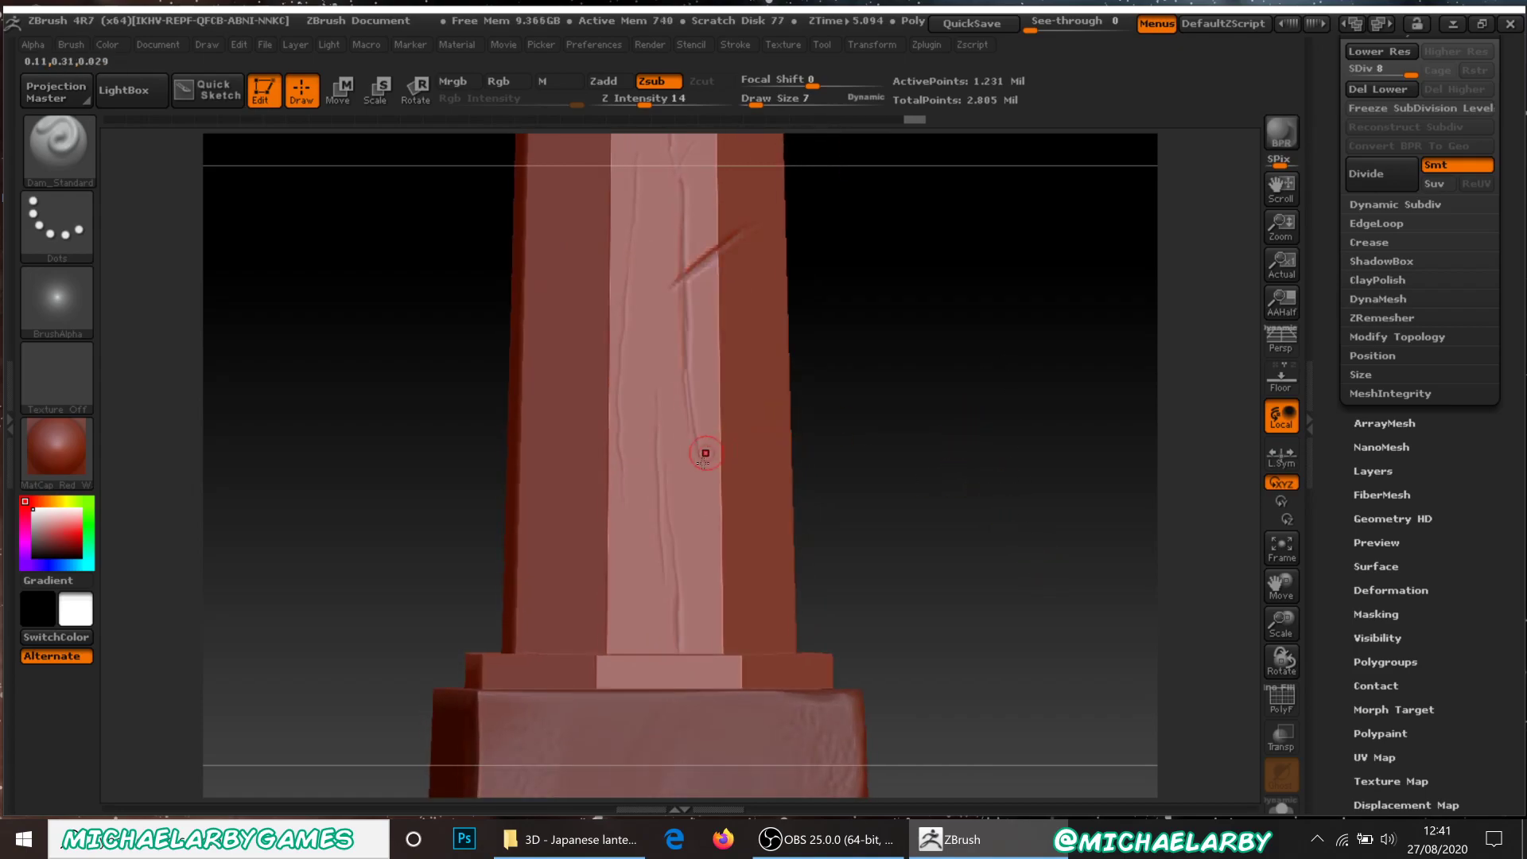
{"action": "left_click_drag", "start_coordinate": [696, 480], "coordinate": [762, 507]}
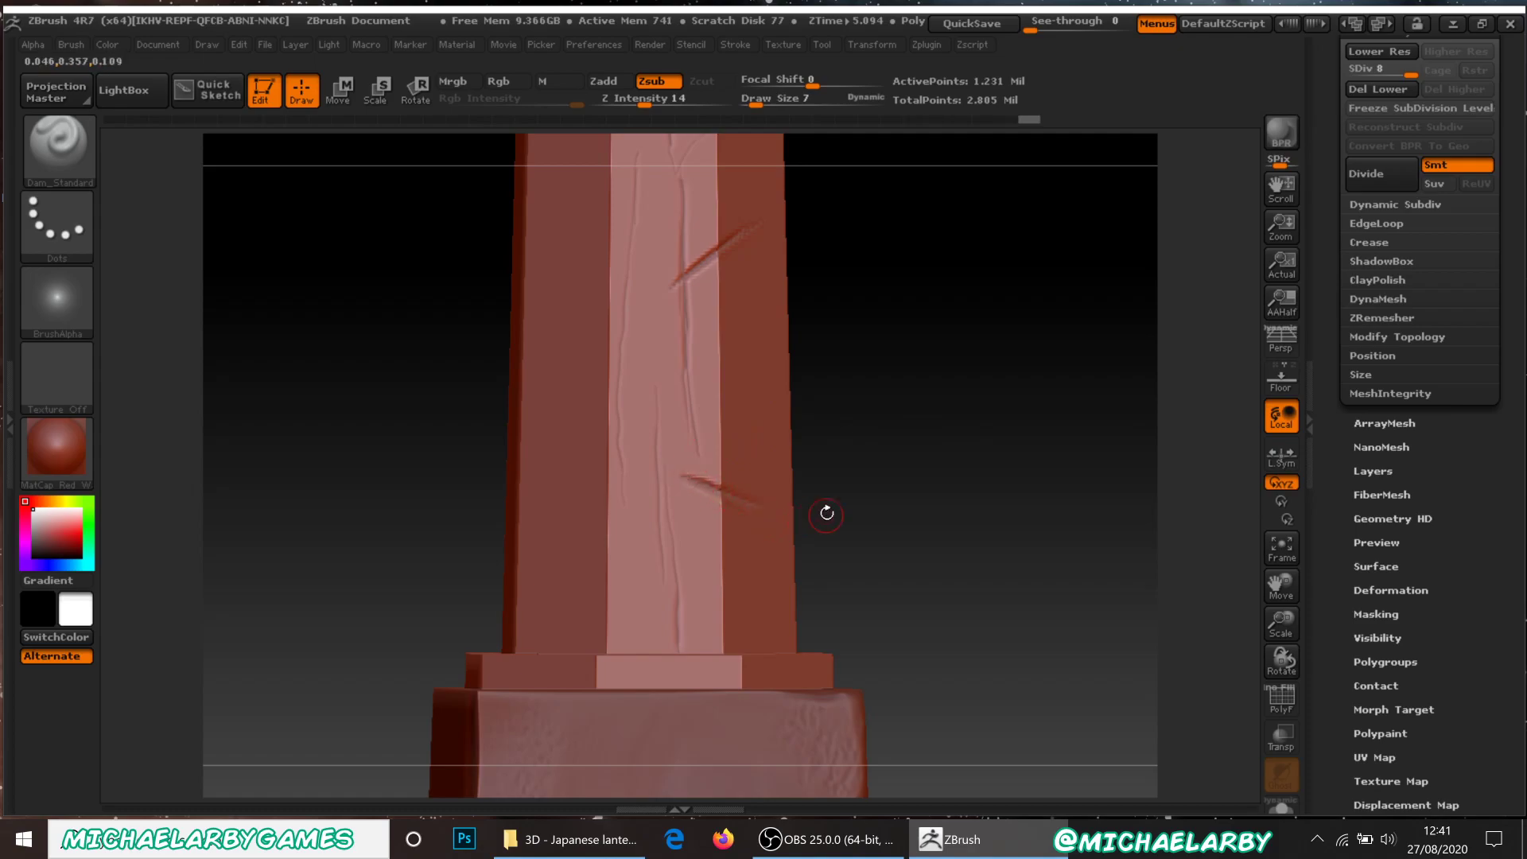
Carve a broad, soft dent into the left edge of the pillar's front face at draw size 36 and Z intensity 11.
{"action": "left_click_drag", "start_coordinate": [893, 441], "coordinate": [848, 445]}
{"action": "left_click_drag", "start_coordinate": [756, 105], "coordinate": [771, 106]}
{"action": "left_click_drag", "start_coordinate": [646, 104], "coordinate": [639, 104]}
{"action": "left_click_drag", "start_coordinate": [942, 411], "coordinate": [965, 391]}
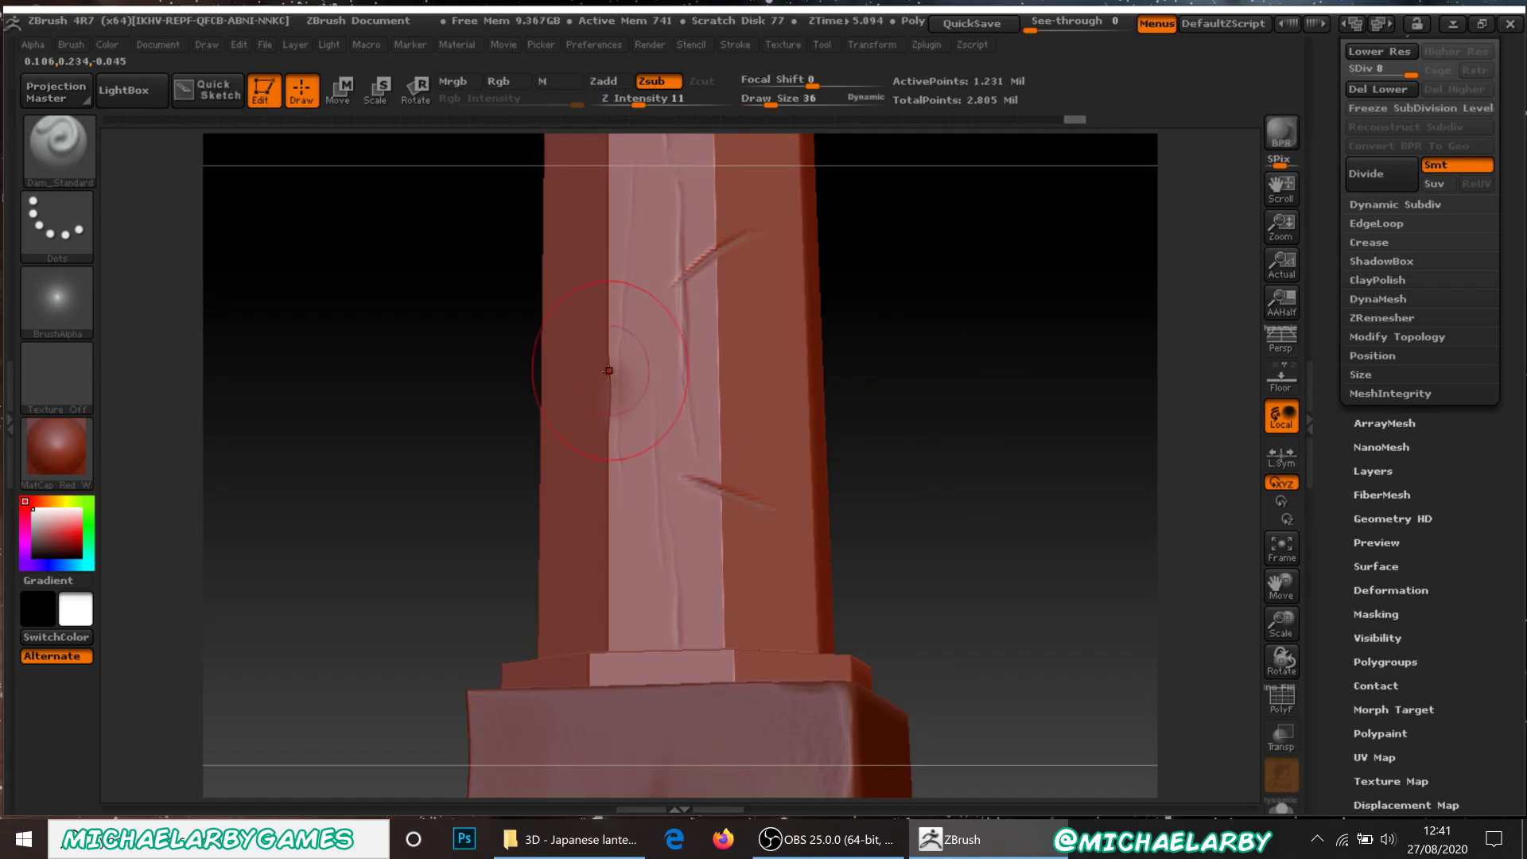
{"action": "left_click_drag", "start_coordinate": [605, 356], "coordinate": [610, 364]}
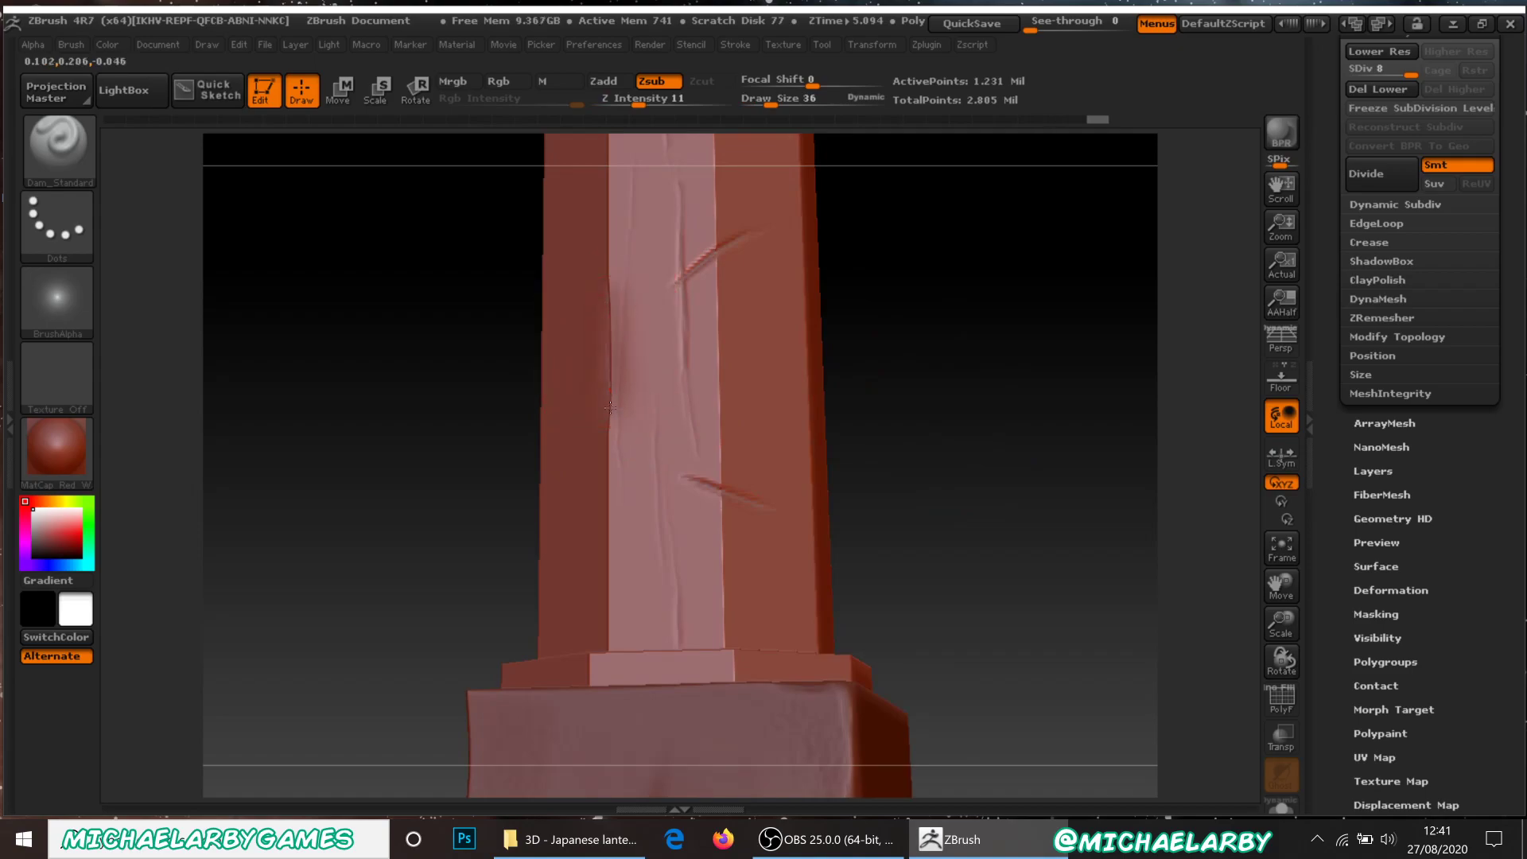
{"action": "left_click_drag", "start_coordinate": [984, 380], "coordinate": [1001, 436]}
{"action": "left_click_drag", "start_coordinate": [955, 342], "coordinate": [1000, 474], "text": "alt"}
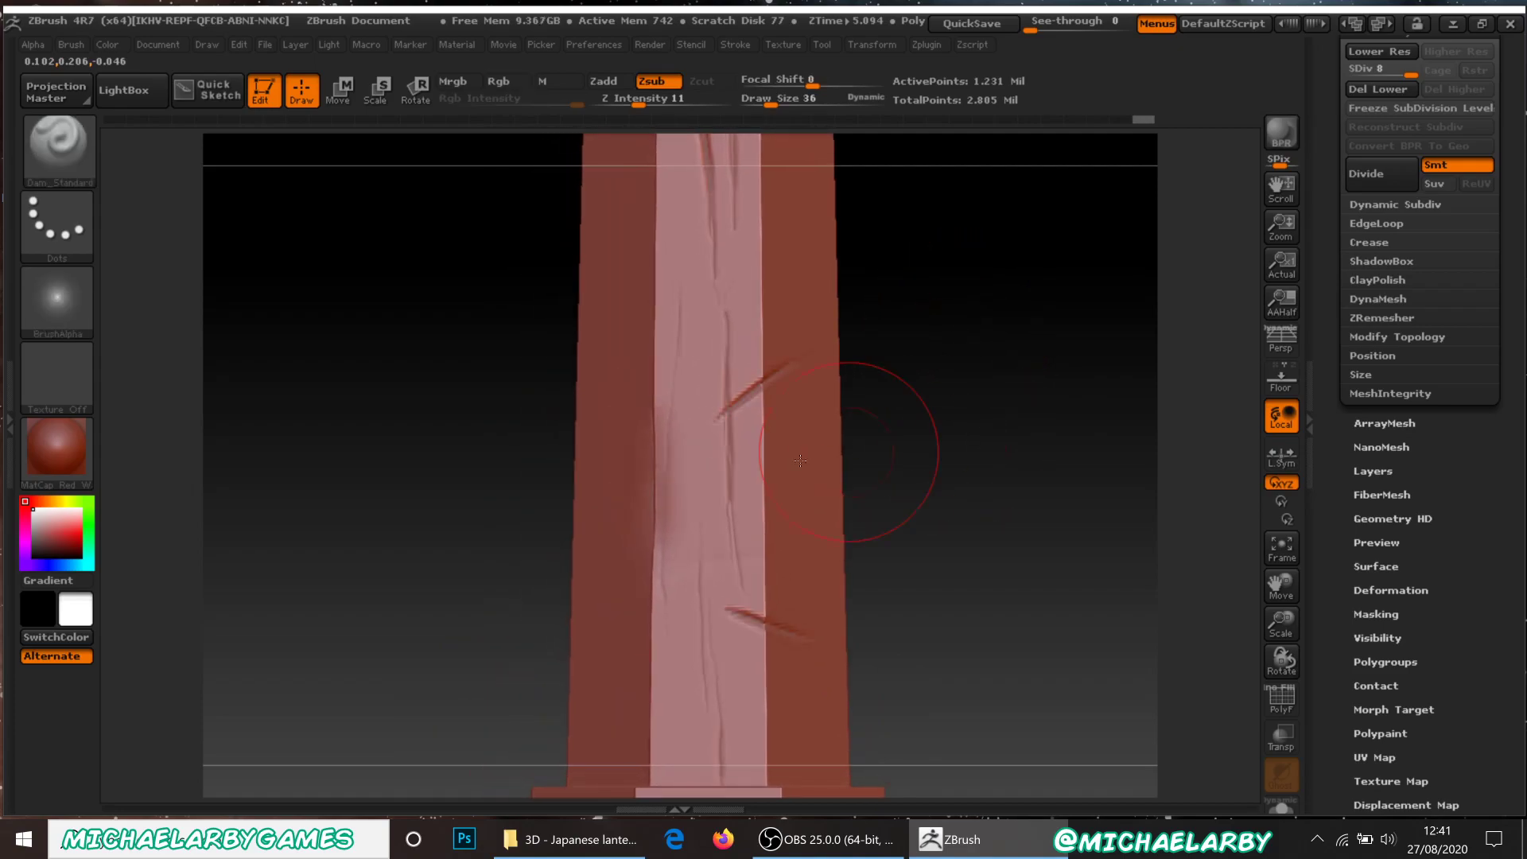
{"action": "mouse_move", "coordinate": [660, 433]}
{"action": "left_mouse_down"}
{"action": "mouse_move", "coordinate": [652, 519]}
{"action": "mouse_move", "coordinate": [659, 428]}
{"action": "left_mouse_up"}
Rework the dent in the pillar's left front edge with ClayBuildup in Zsub mode using Alpha 28, and smooth it.
{"action": "left_click_drag", "start_coordinate": [940, 497], "coordinate": [1050, 488]}
{"action": "left_click", "coordinate": [62, 165]}
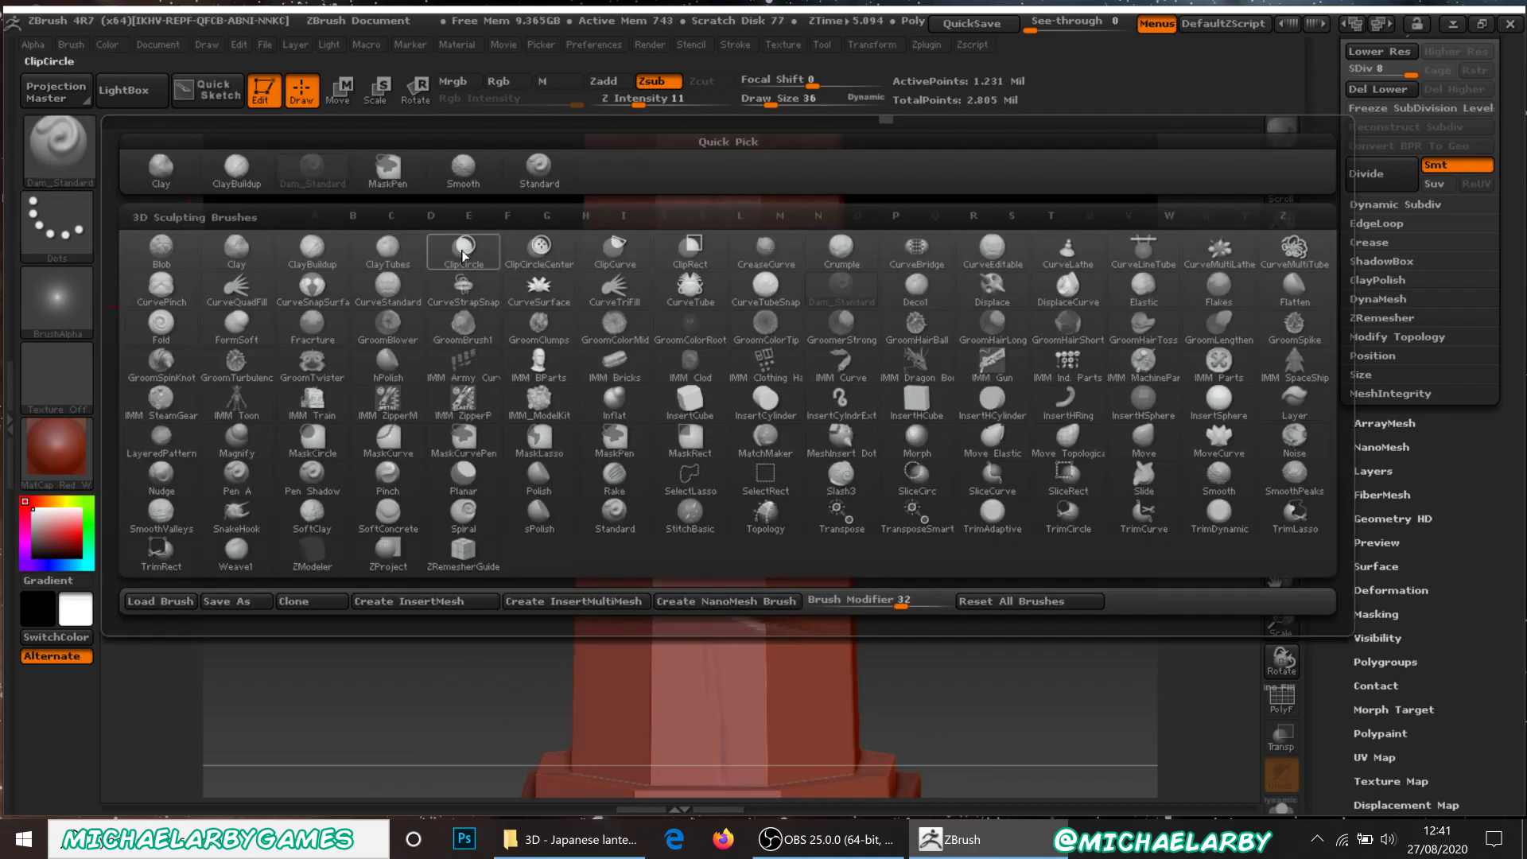
{"action": "left_click", "coordinate": [326, 259]}
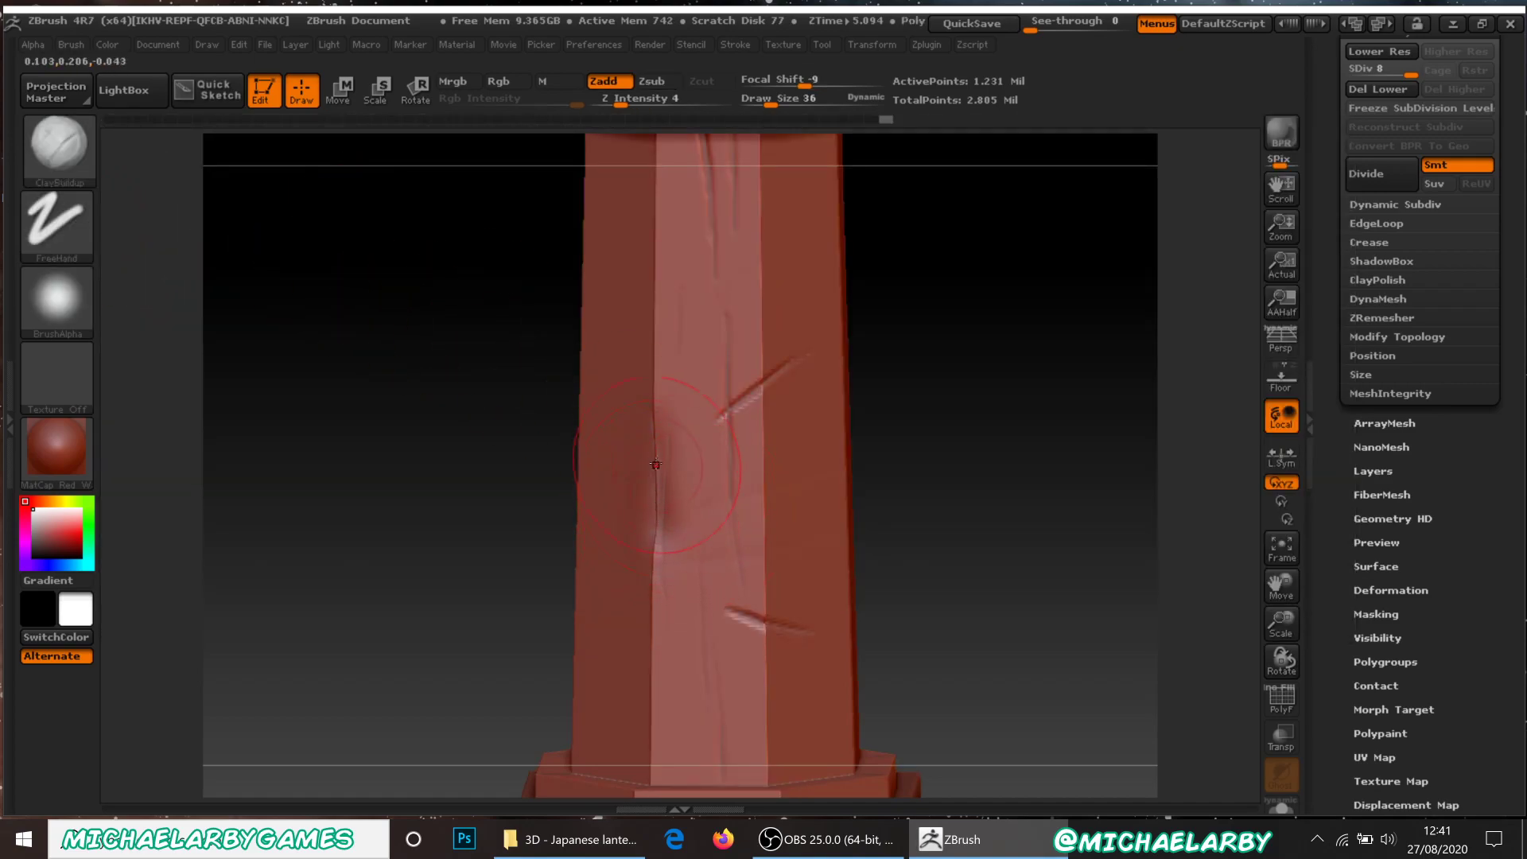
{"action": "left_click", "coordinate": [651, 82]}
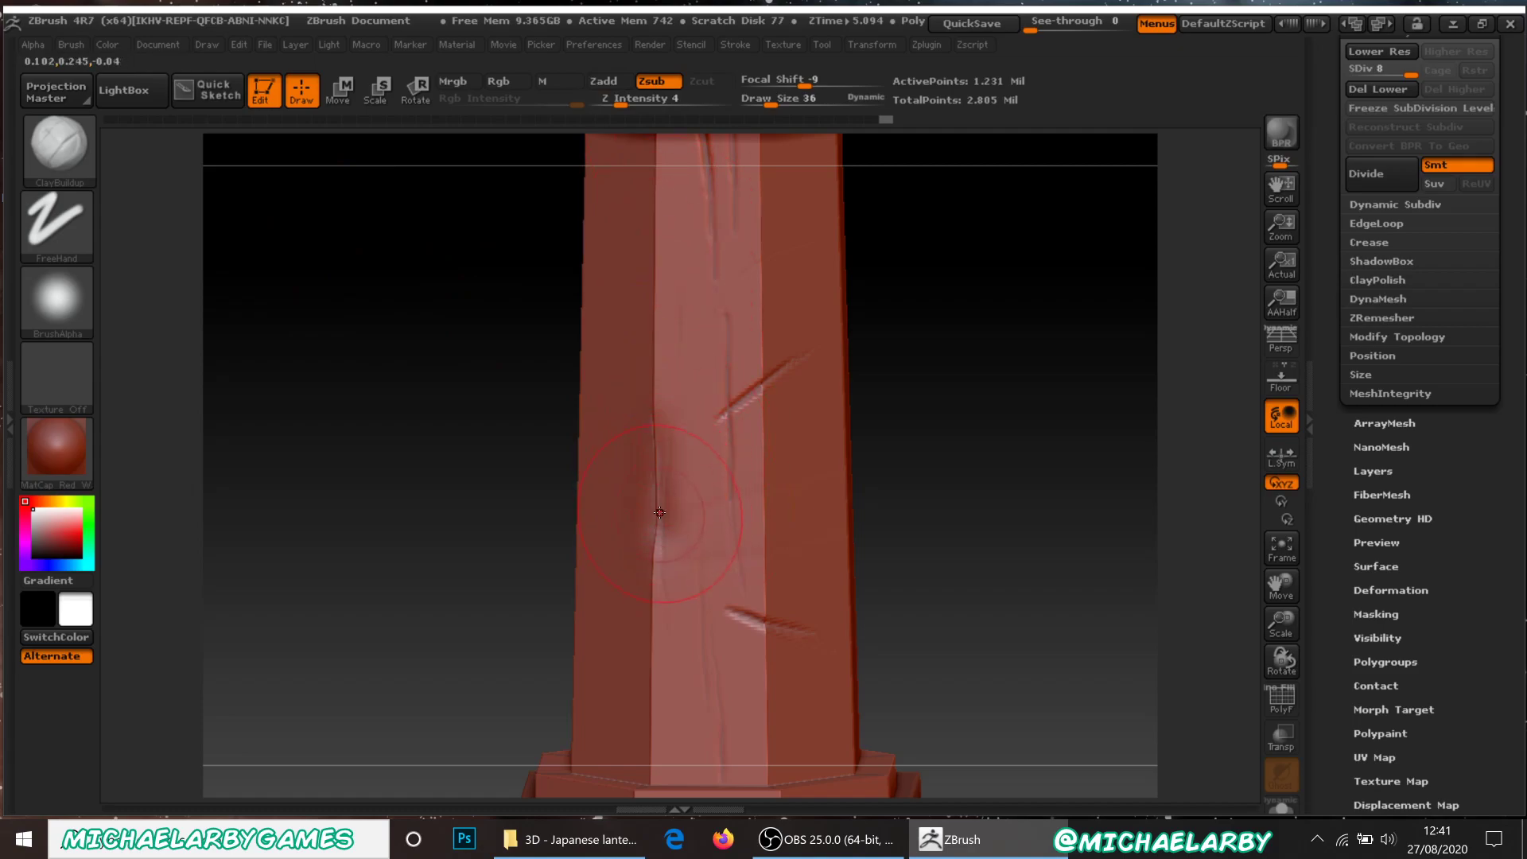
{"action": "left_click", "coordinate": [41, 299]}
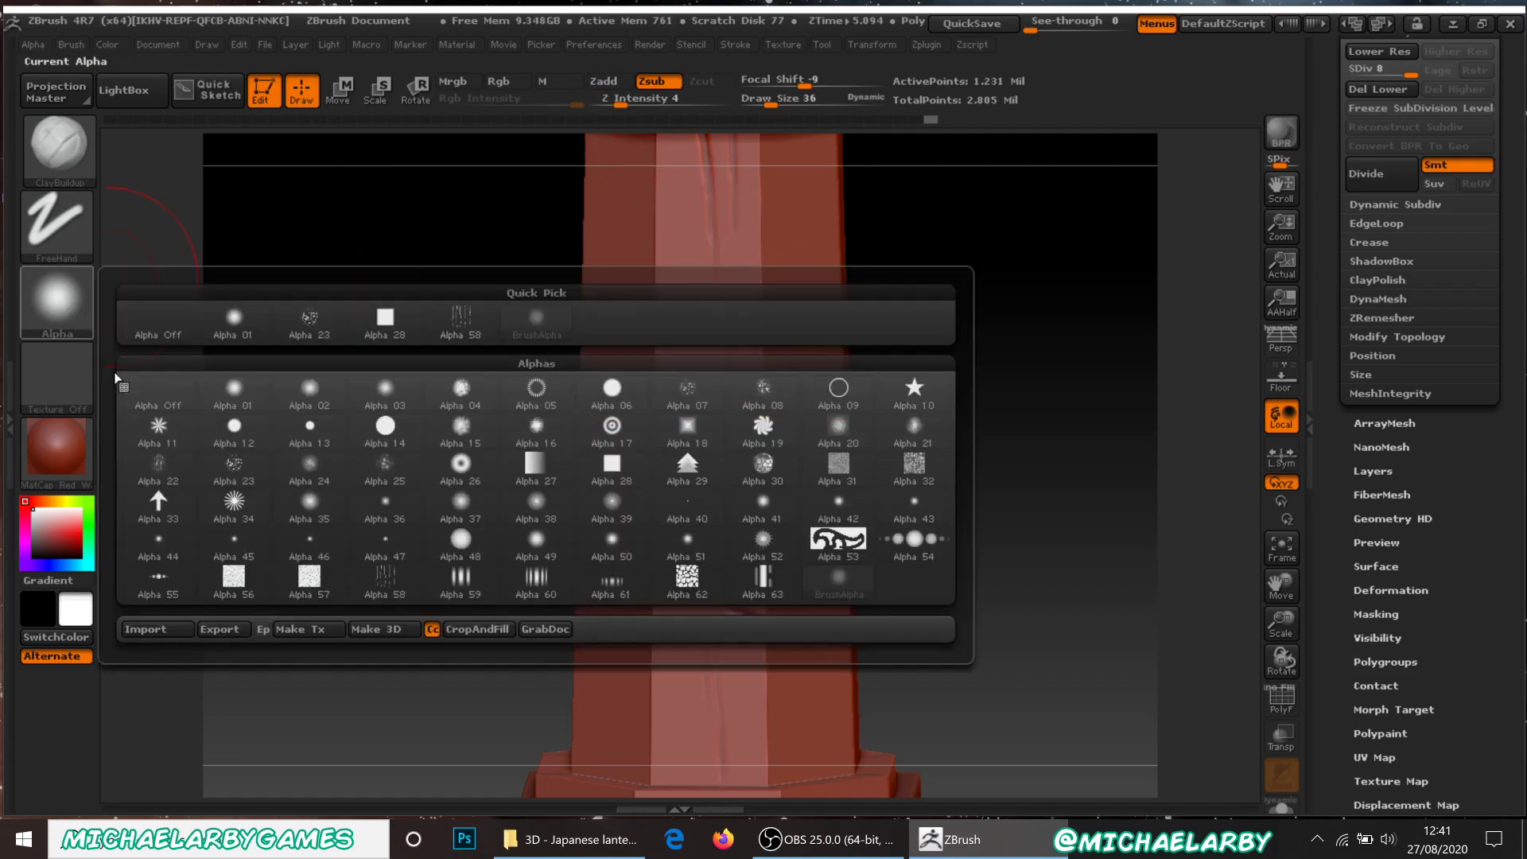
{"action": "left_click", "coordinate": [602, 471]}
{"action": "left_click_drag", "start_coordinate": [658, 458], "coordinate": [665, 463]}
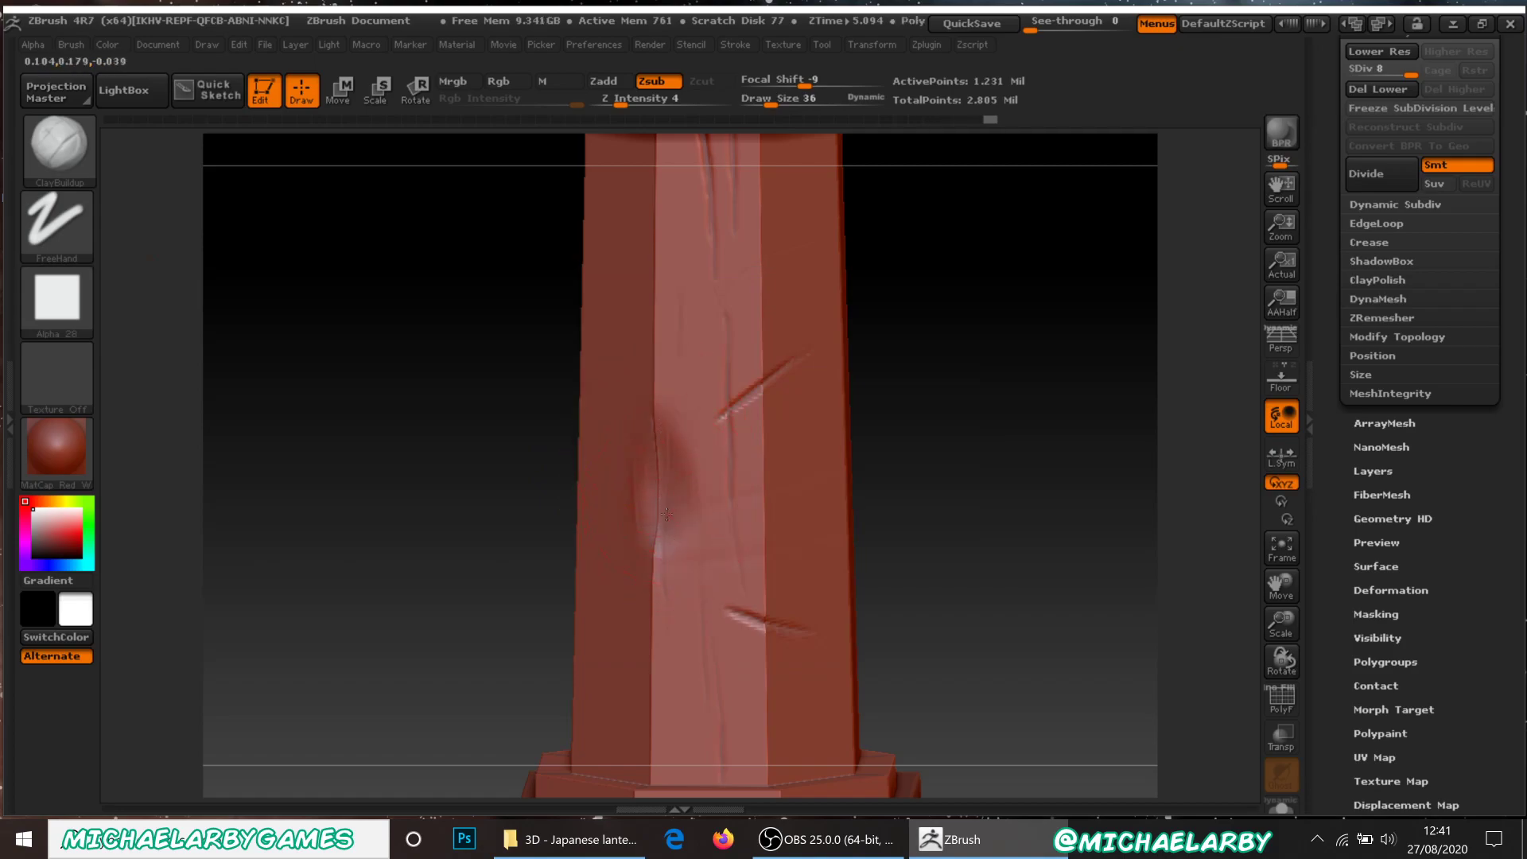
{"action": "left_click_drag", "start_coordinate": [659, 545], "coordinate": [662, 545], "text": "shift"}
{"action": "left_click_drag", "start_coordinate": [662, 458], "coordinate": [672, 491], "text": "shift"}
Carve vertical grooves into the lower part of the pillar's front face with Dam_Standard at draw size 12.
{"action": "mouse_move", "coordinate": [1023, 524]}
{"action": "left_mouse_down"}
{"action": "mouse_move", "coordinate": [1015, 480]}
{"action": "mouse_move", "coordinate": [980, 510]}
{"action": "mouse_move", "coordinate": [964, 486]}
{"action": "left_mouse_up"}
{"action": "left_click", "coordinate": [58, 145]}
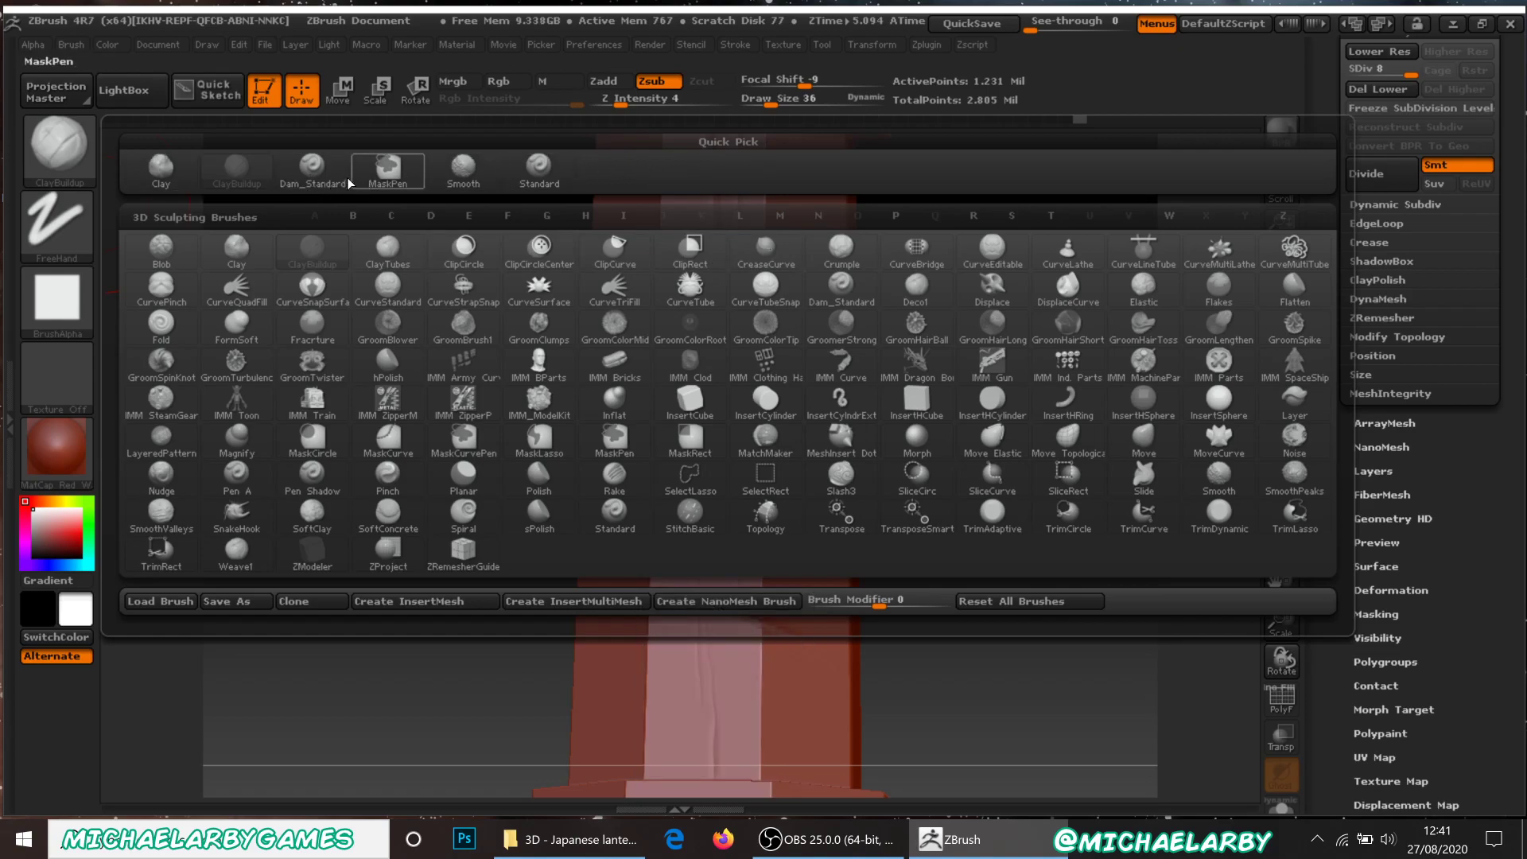
{"action": "left_click", "coordinate": [312, 167]}
{"action": "mouse_move", "coordinate": [964, 432]}
{"action": "left_mouse_down", "text": "alt"}
{"action": "mouse_move", "coordinate": [967, 319]}
{"action": "mouse_move", "coordinate": [955, 350]}
{"action": "mouse_move", "coordinate": [981, 365]}
{"action": "mouse_move", "coordinate": [704, 412]}
{"action": "left_mouse_up", "text": "alt"}
{"action": "type", "text": "s12"}
{"action": "key", "text": "Return"}
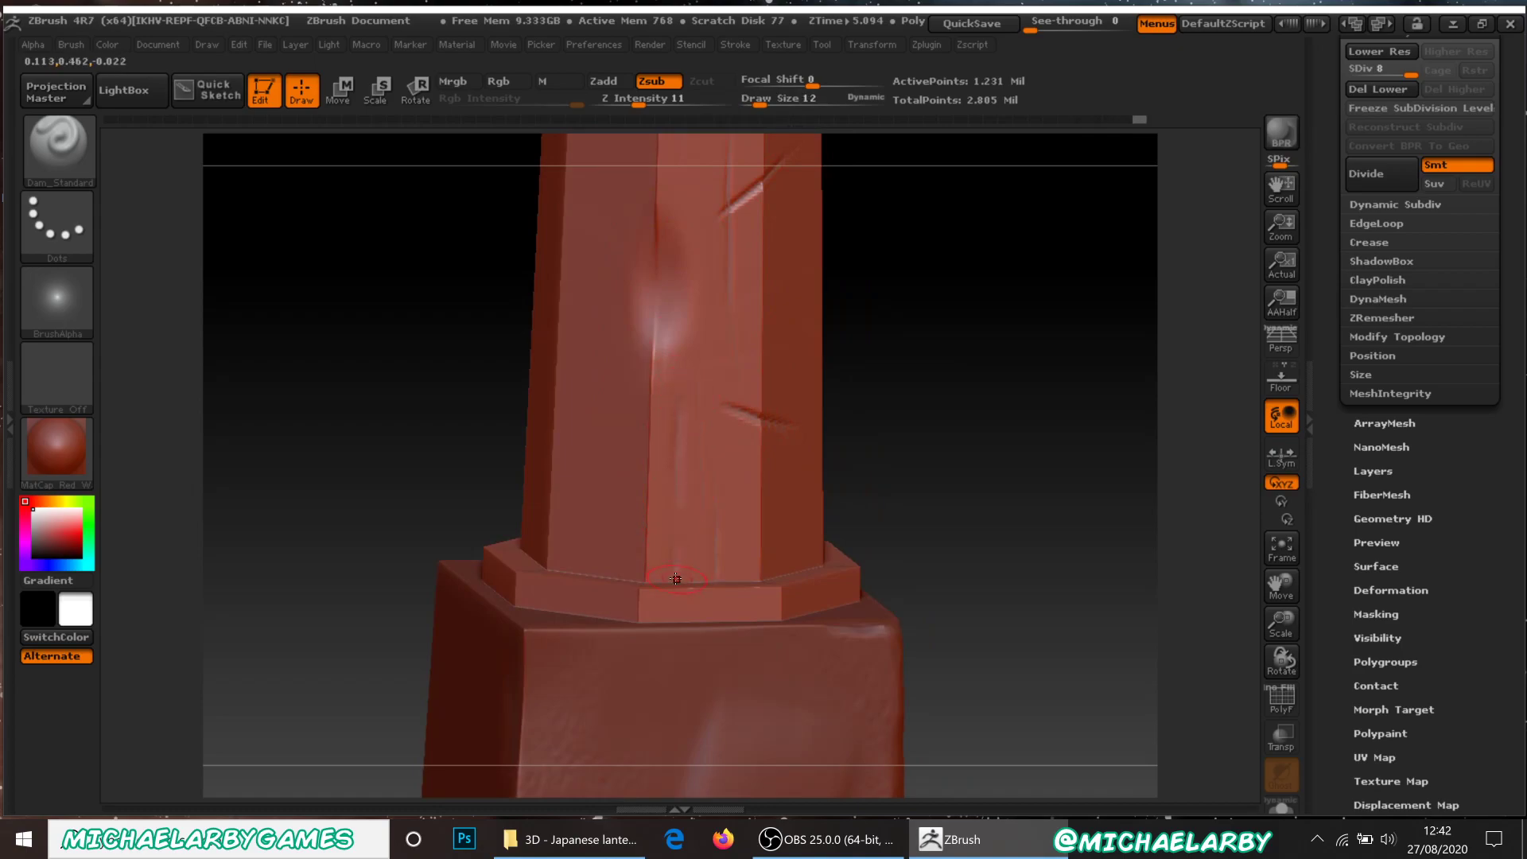
Set the focal shift to 72 and carve more vertical grooves into the front face just above the pillar's foot.
{"action": "left_click_drag", "start_coordinate": [894, 450], "coordinate": [1016, 443]}
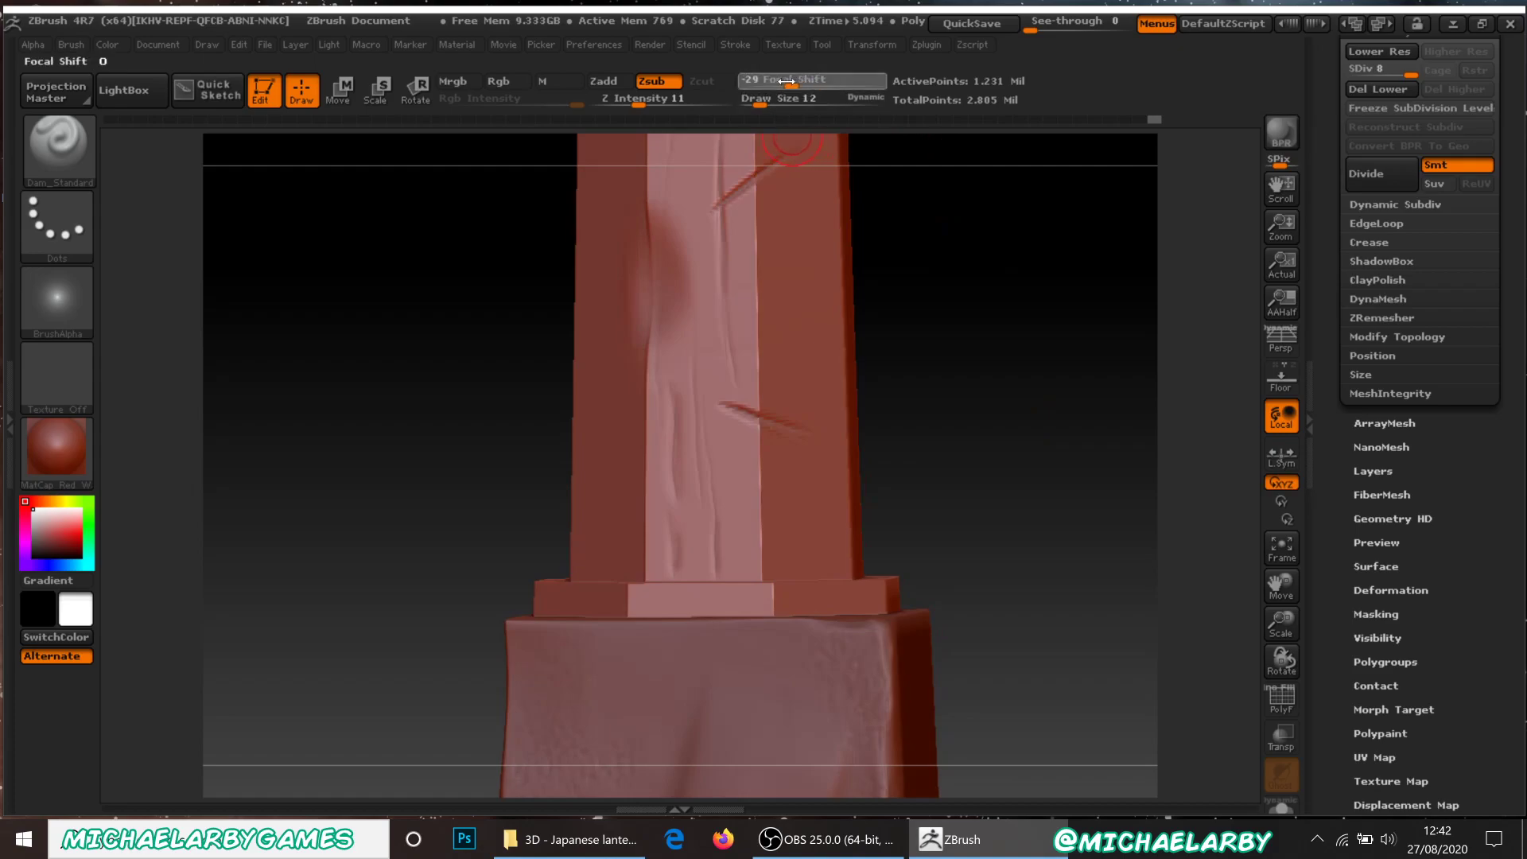
{"action": "left_click_drag", "start_coordinate": [773, 80], "coordinate": [863, 91]}
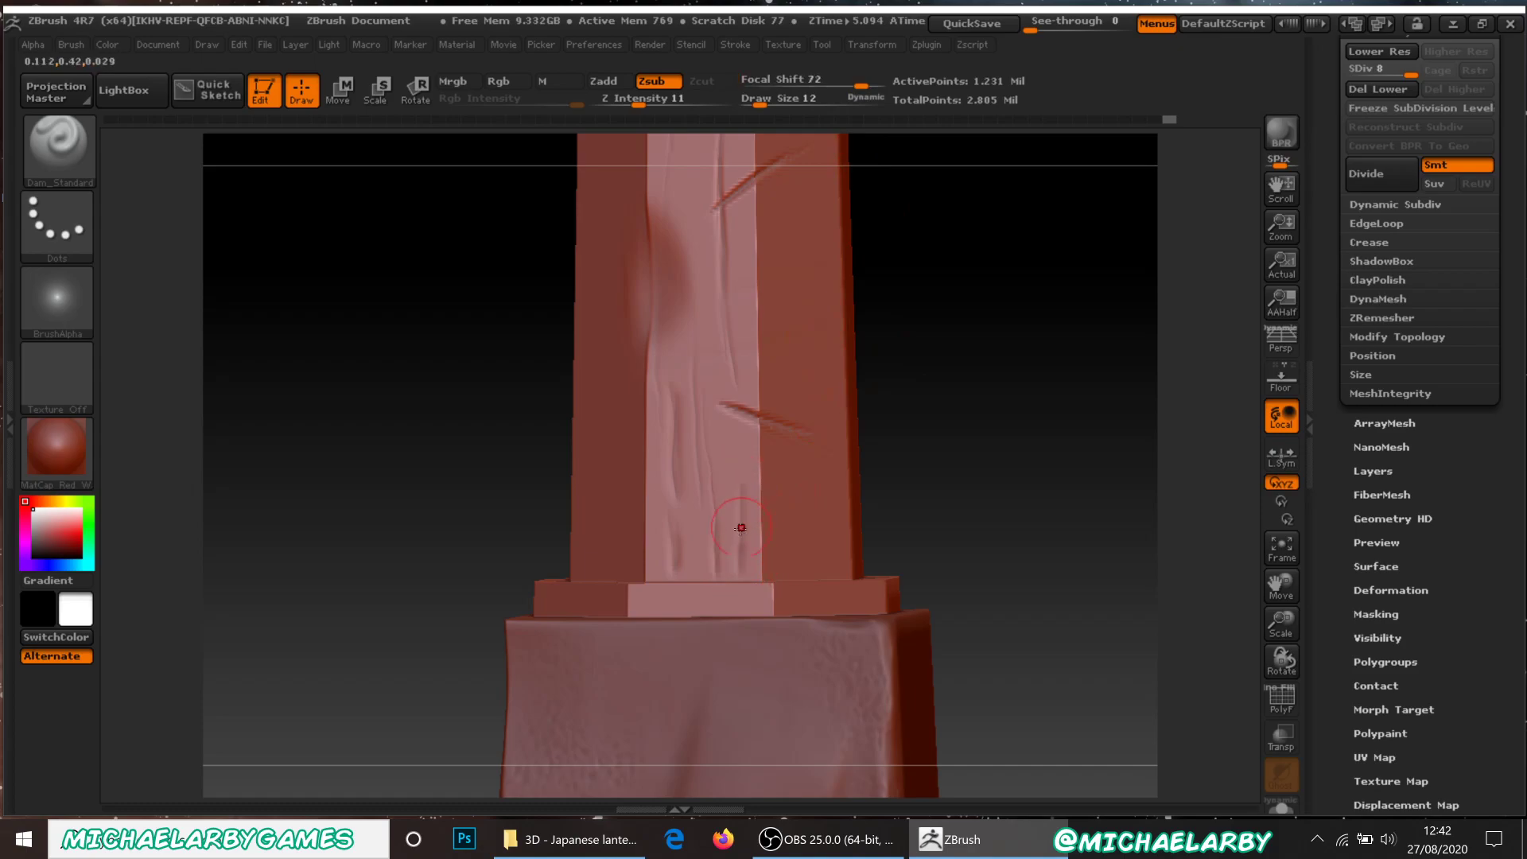
{"action": "left_click_drag", "start_coordinate": [742, 517], "coordinate": [751, 490]}
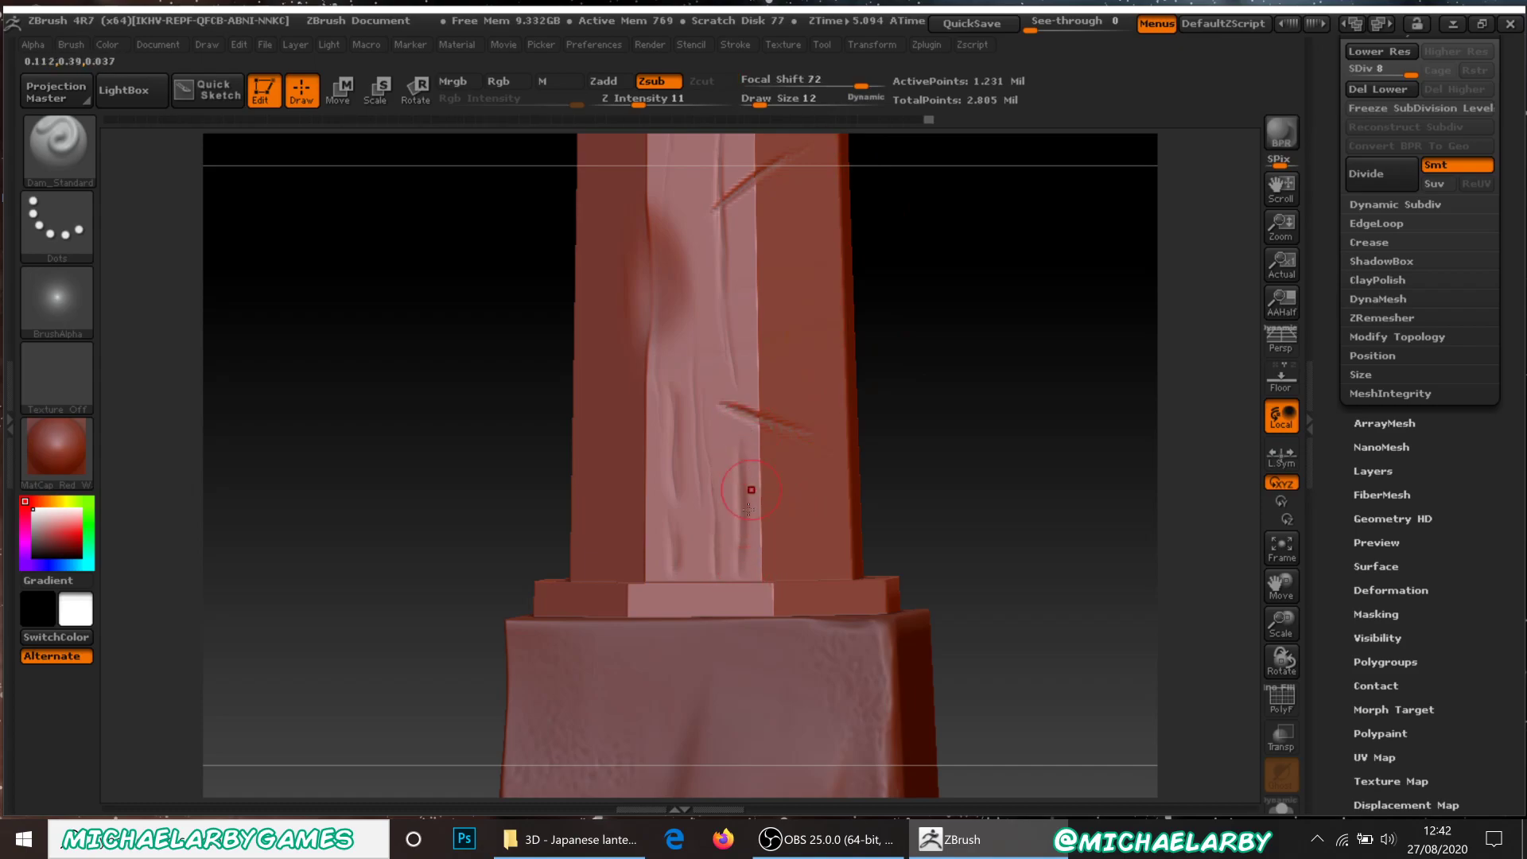
{"action": "mouse_move", "coordinate": [921, 451]}
{"action": "left_mouse_down"}
{"action": "mouse_move", "coordinate": [904, 433]}
{"action": "mouse_move", "coordinate": [937, 494]}
{"action": "mouse_move", "coordinate": [926, 616]}
{"action": "left_mouse_up"}
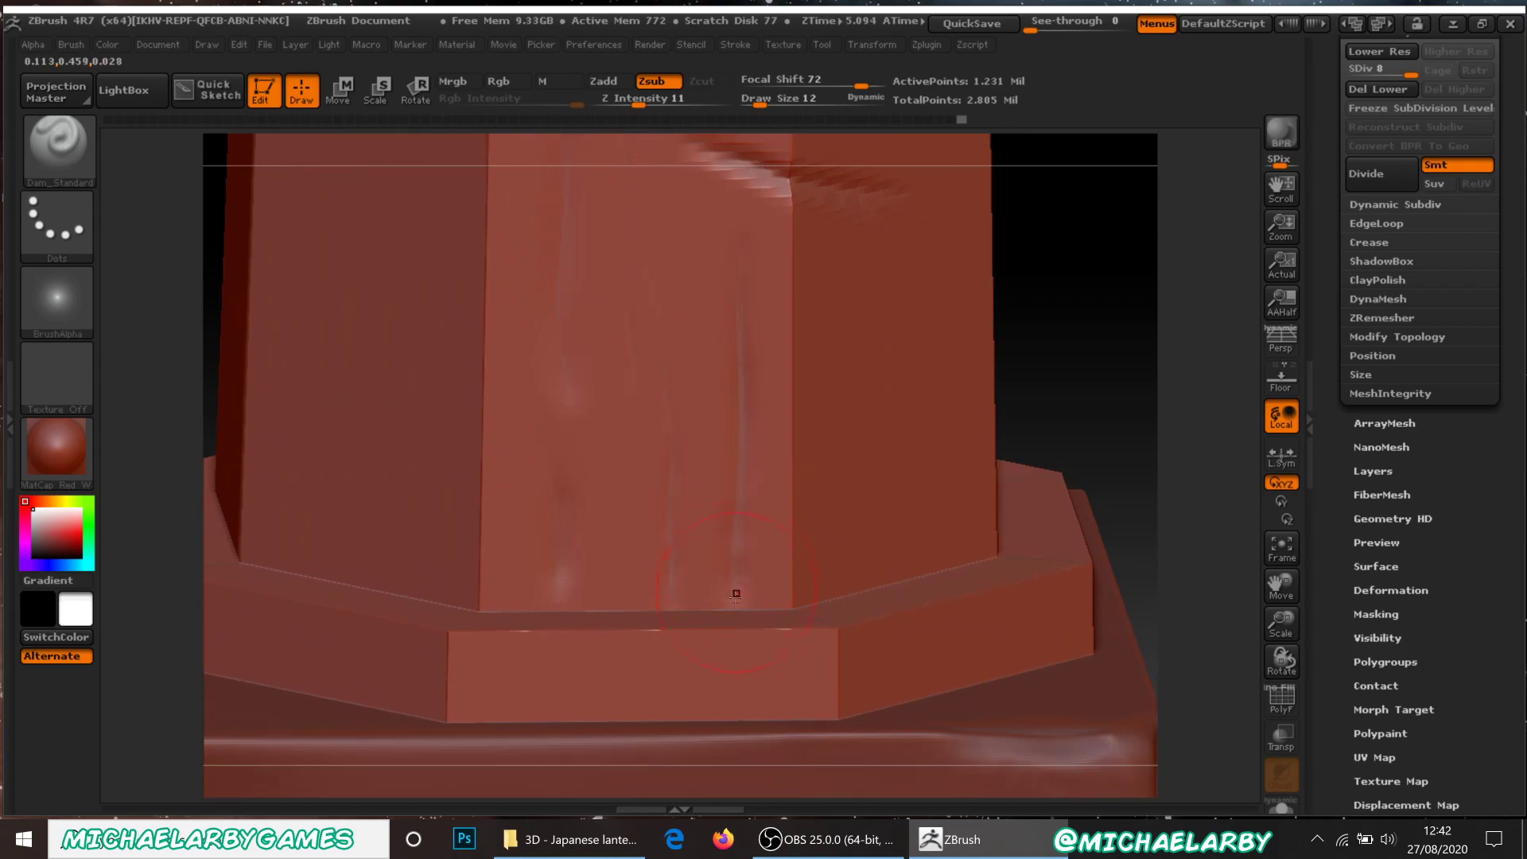
{"action": "left_click_drag", "start_coordinate": [739, 475], "coordinate": [737, 573]}
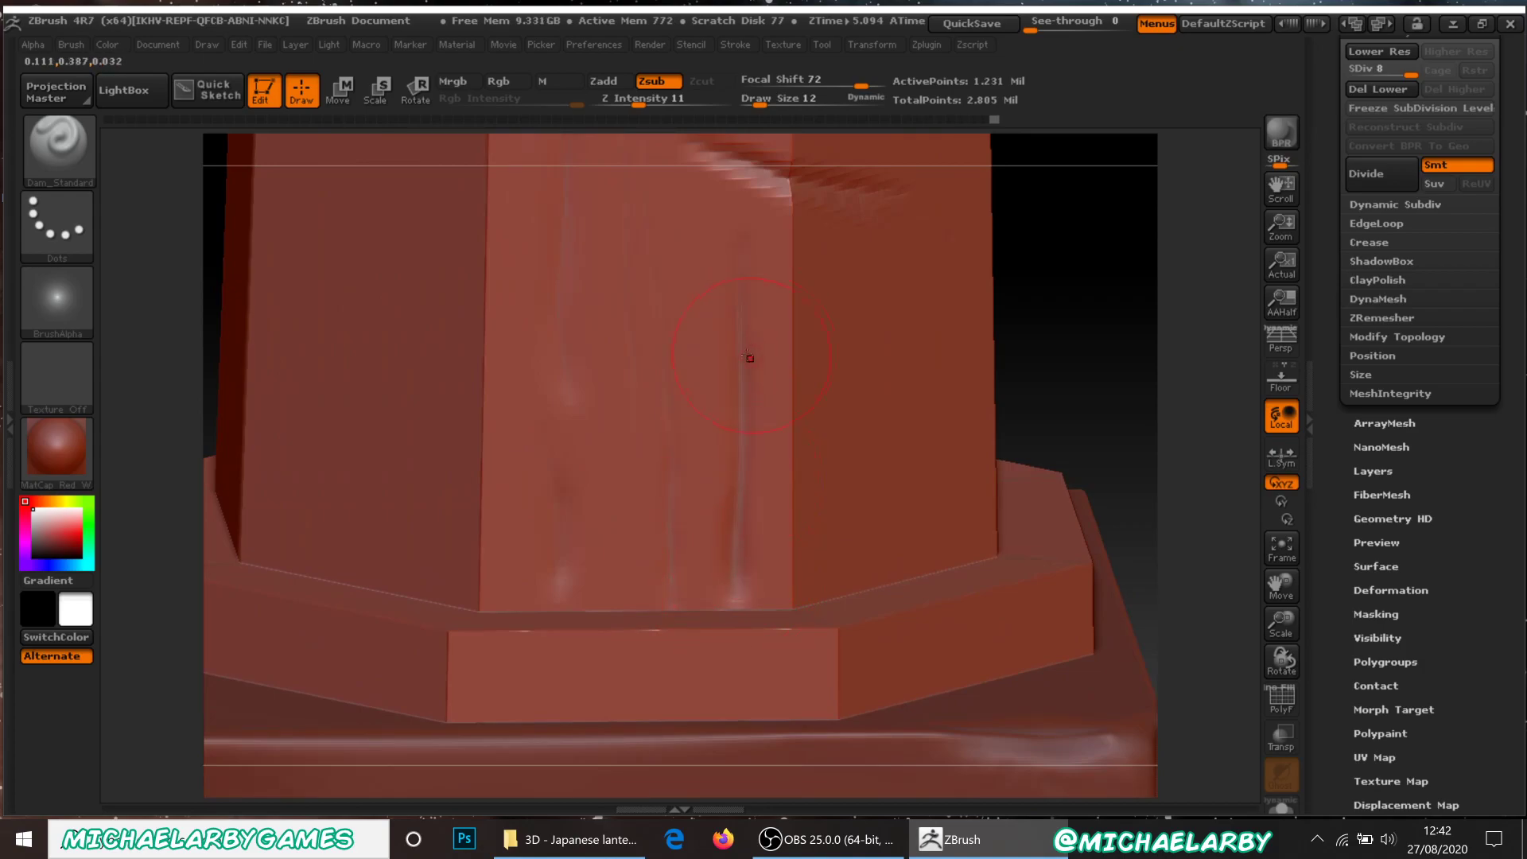
{"action": "left_click_drag", "start_coordinate": [1074, 450], "coordinate": [1055, 351], "text": "shift"}
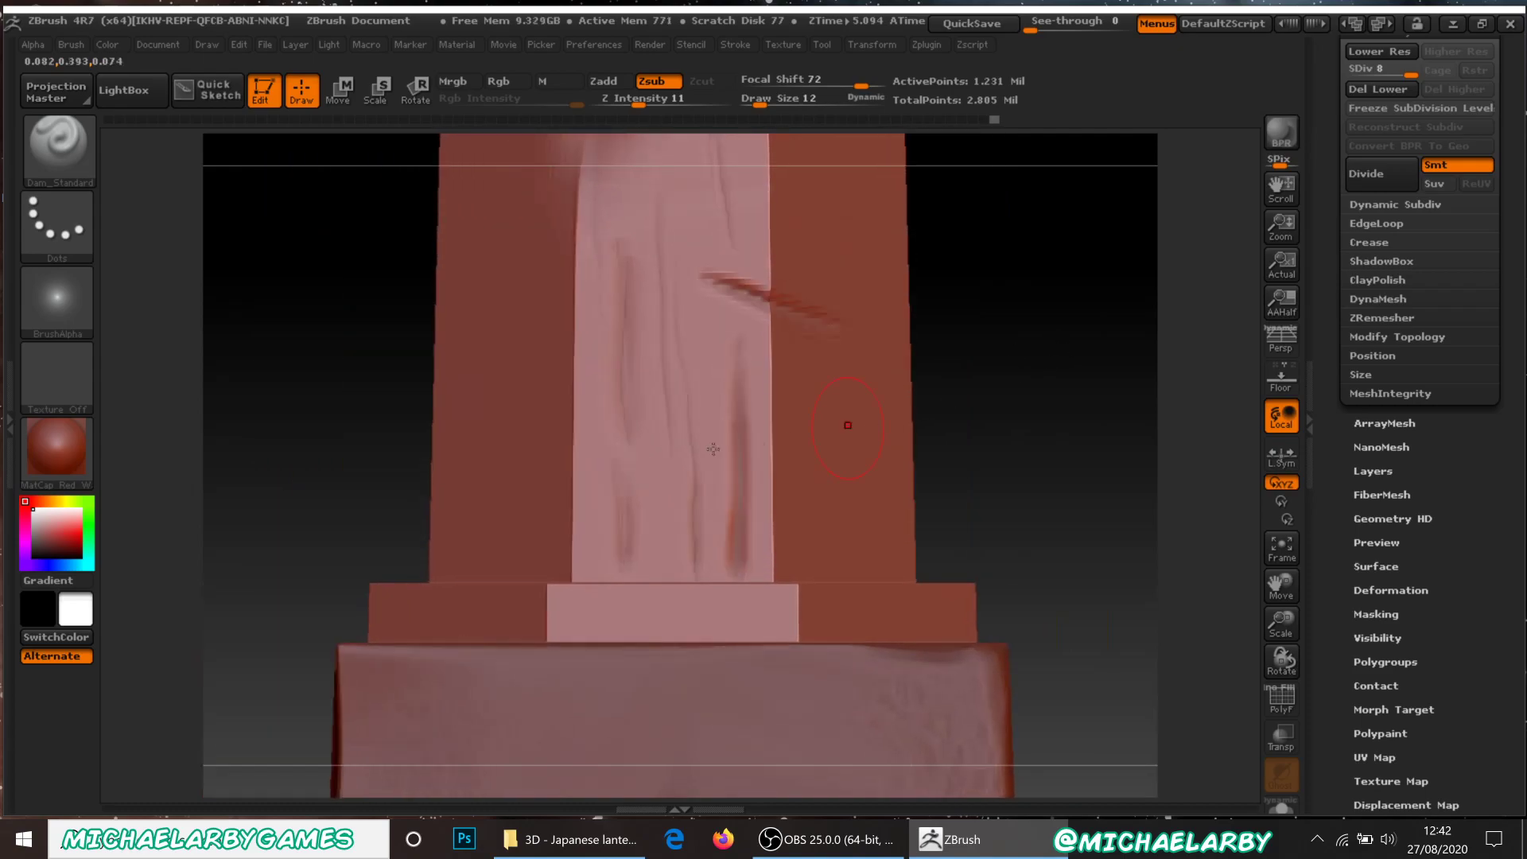
{"action": "left_click_drag", "start_coordinate": [662, 464], "coordinate": [661, 510]}
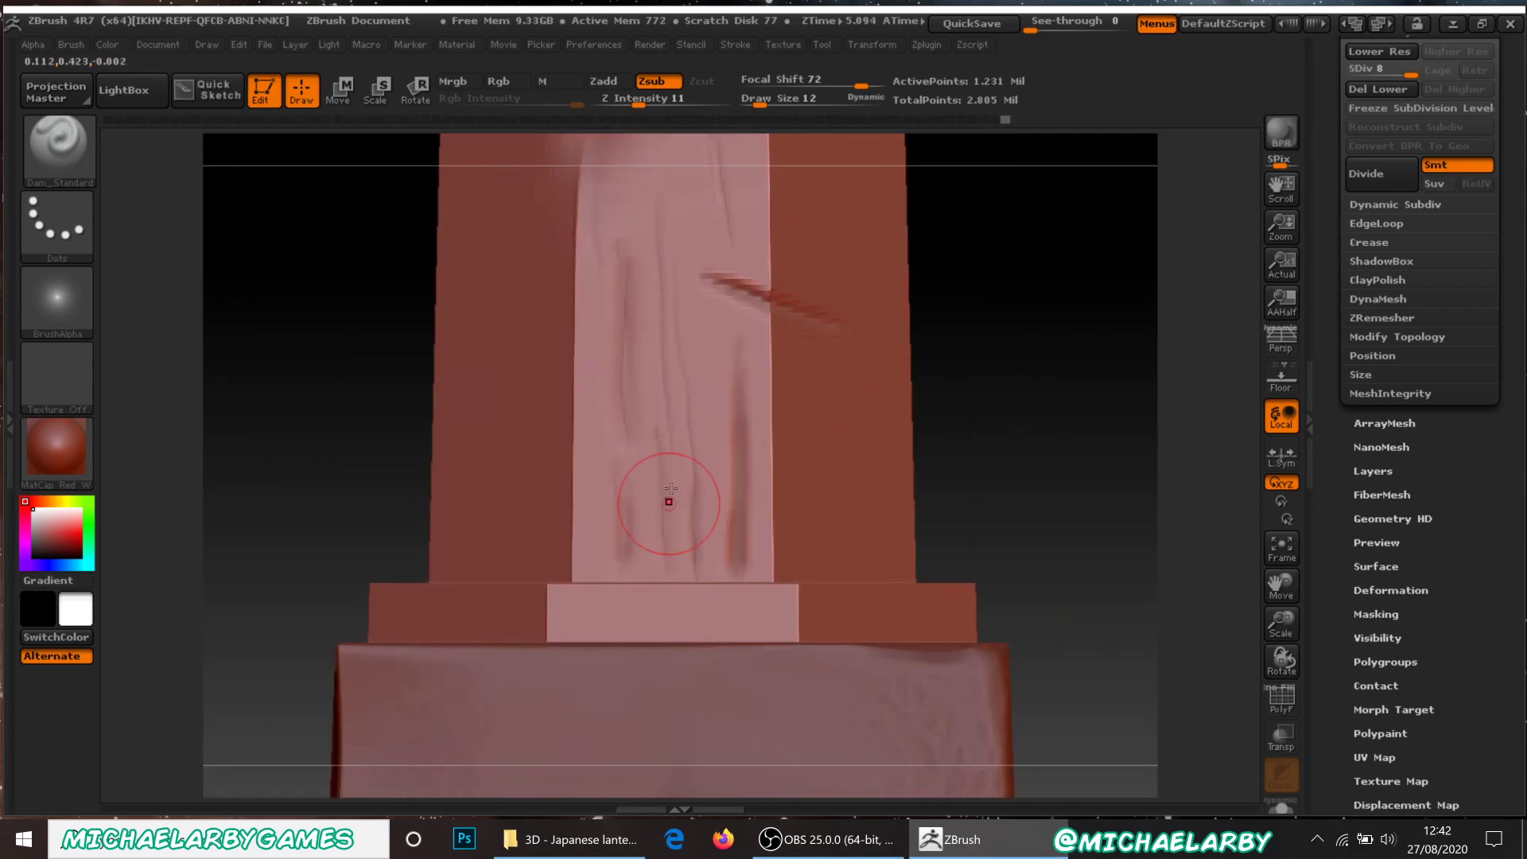
Try a long groove from the lower slash down onto the pillar's foot, and undo it.
{"action": "left_click_drag", "start_coordinate": [715, 294], "coordinate": [736, 580]}
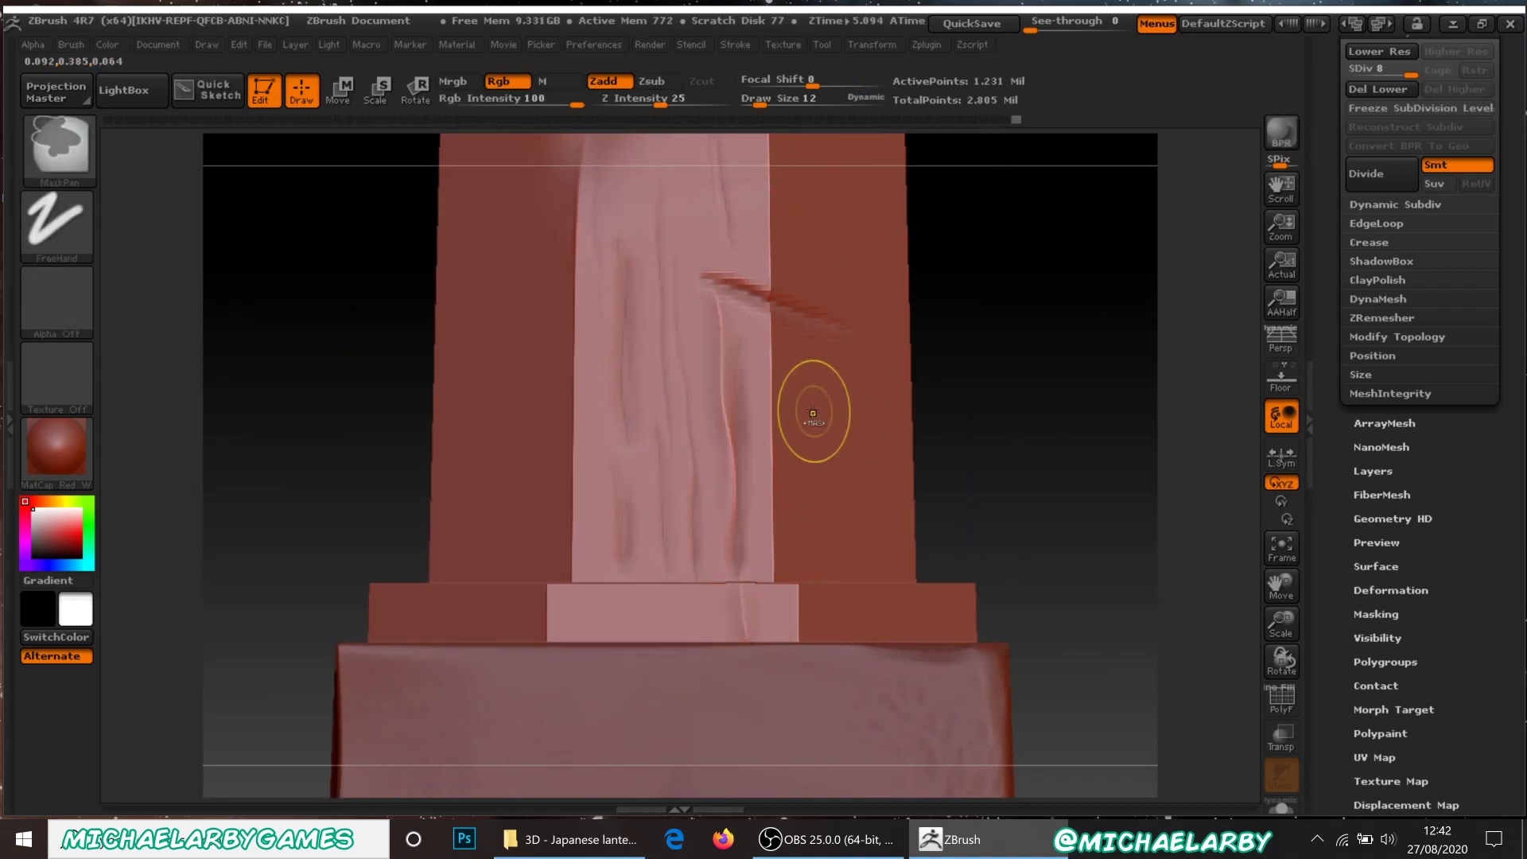
{"action": "key", "text": "ctrl+z"}
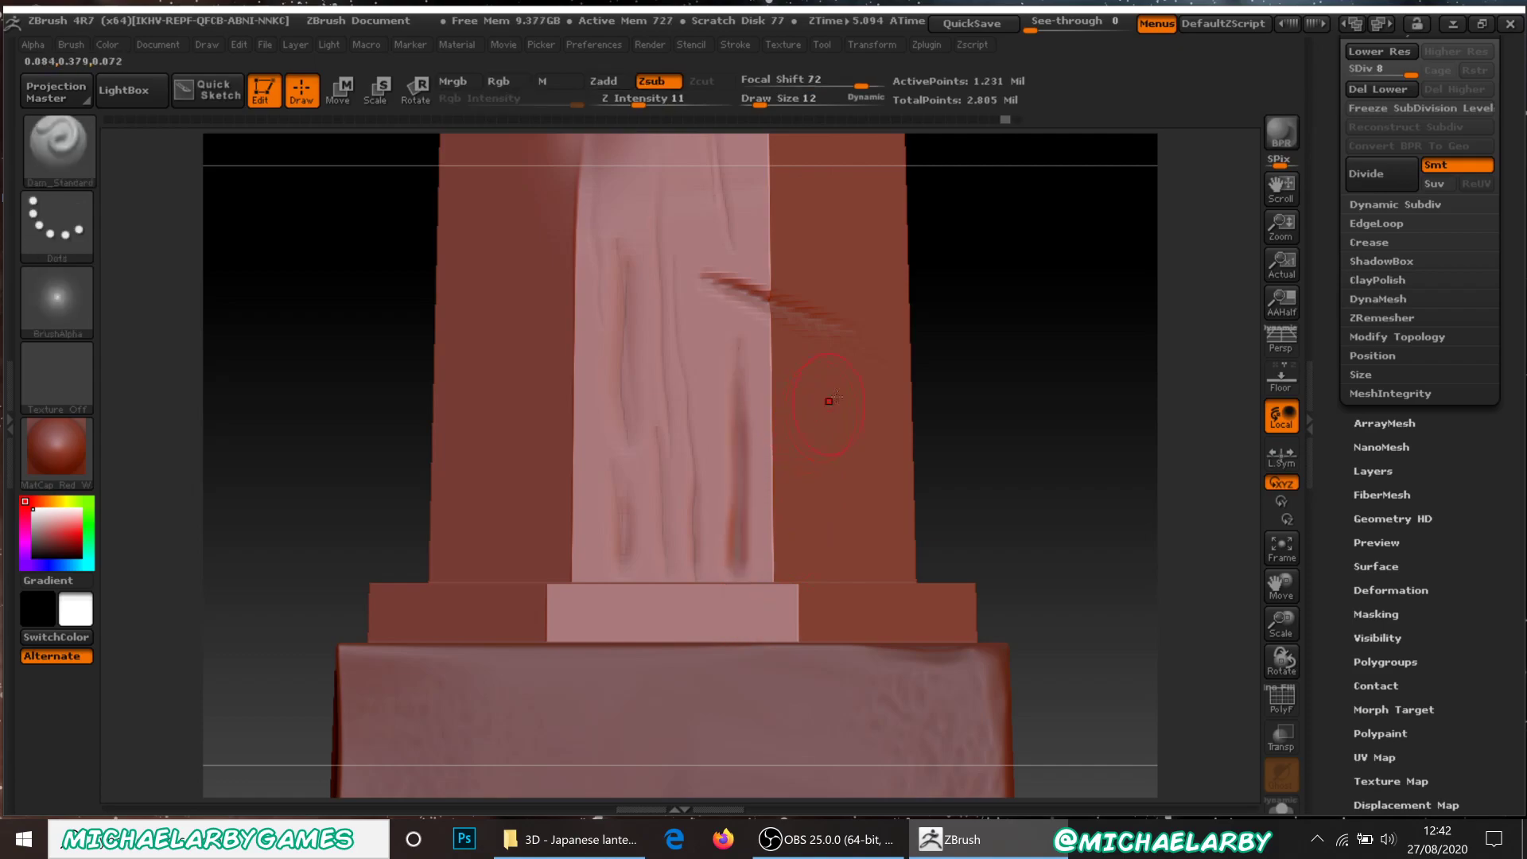
Carve long, thin cracks up the middle of the front face, running beside the dent in its left edge.
{"action": "left_click_drag", "start_coordinate": [989, 337], "coordinate": [1020, 545], "text": "alt"}
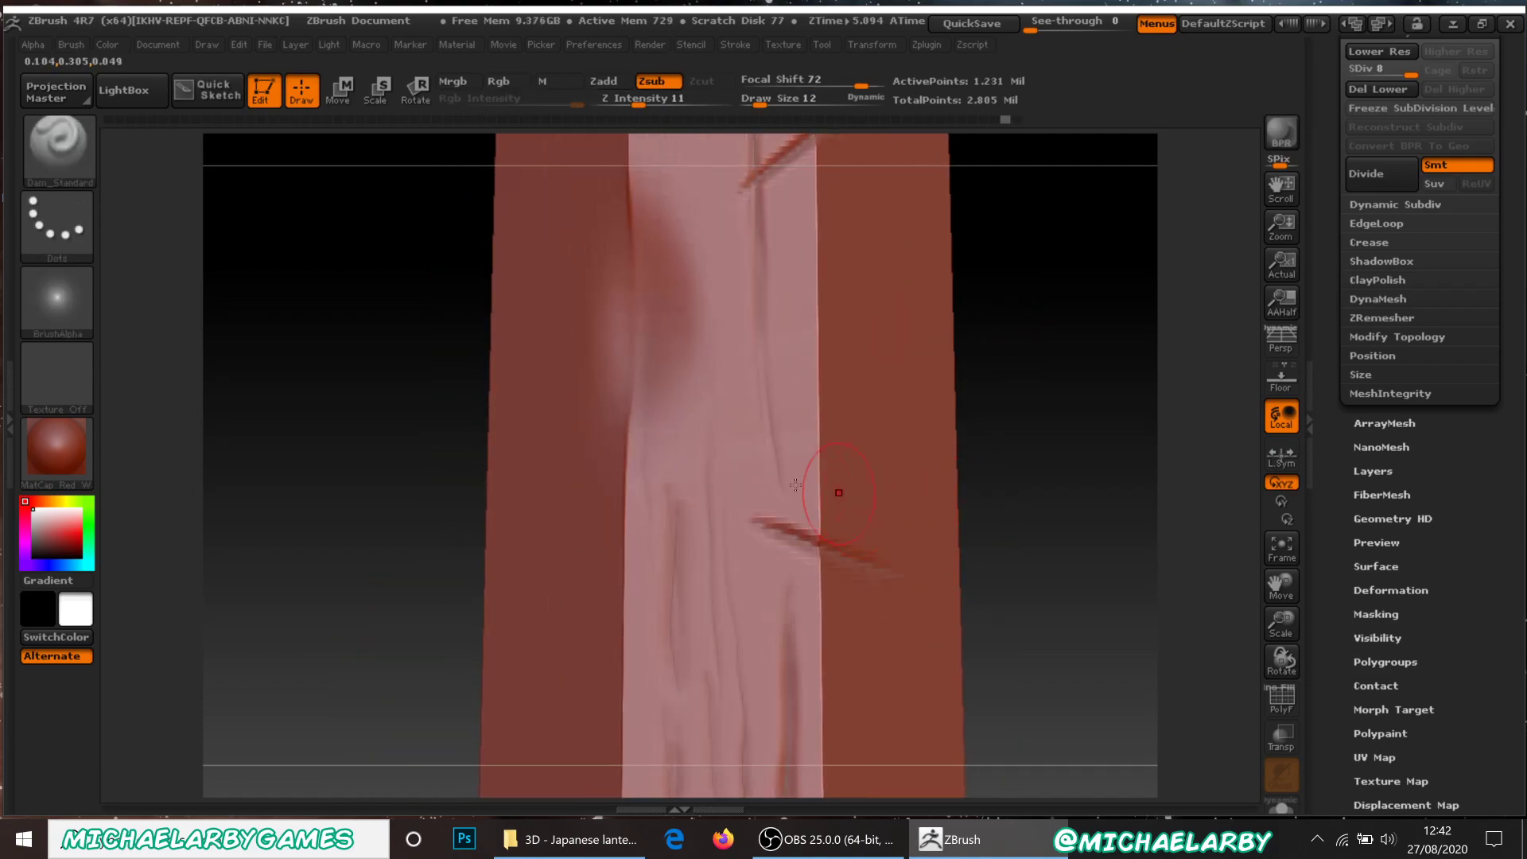
{"action": "left_click_drag", "start_coordinate": [1019, 481], "coordinate": [993, 346], "text": "alt"}
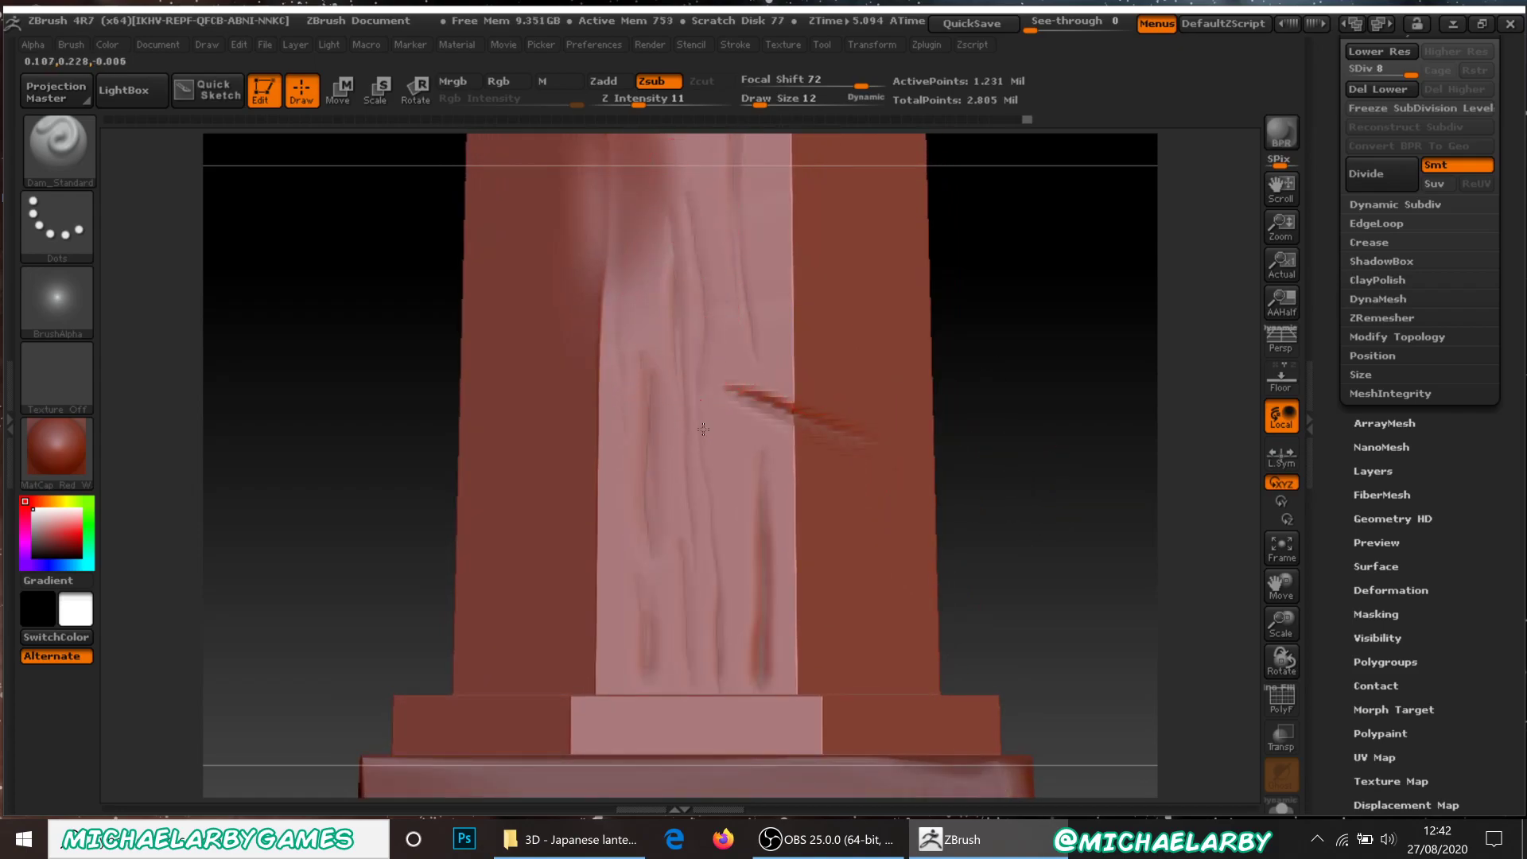
{"action": "left_click_drag", "start_coordinate": [1043, 216], "coordinate": [1066, 526], "text": "alt"}
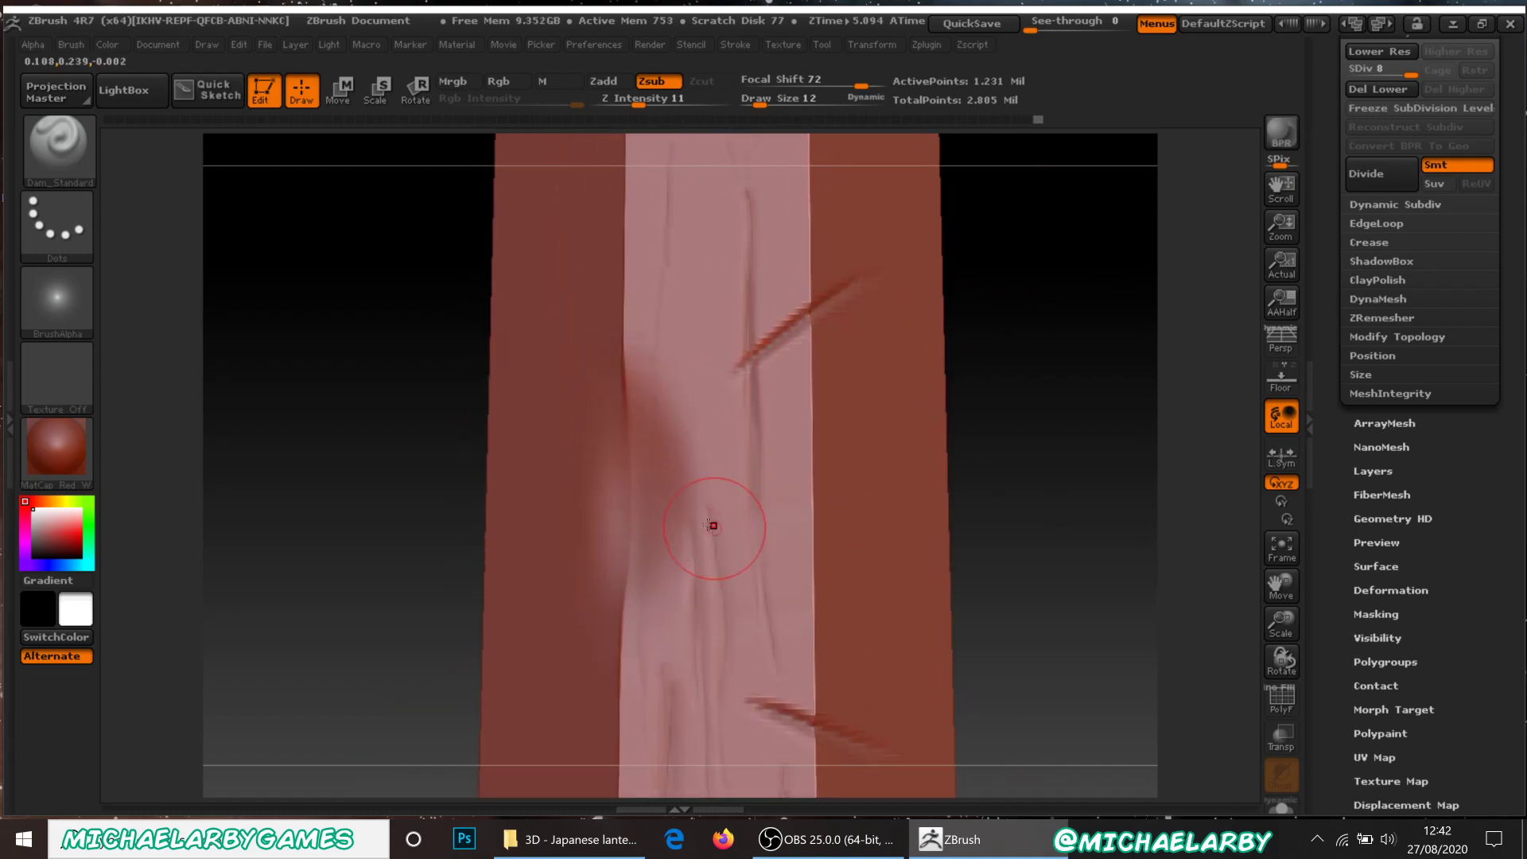
{"action": "left_click_drag", "start_coordinate": [706, 522], "coordinate": [672, 352]}
{"action": "left_click_drag", "start_coordinate": [691, 443], "coordinate": [671, 318]}
{"action": "left_click_drag", "start_coordinate": [677, 386], "coordinate": [685, 233]}
Carve branching thin cracks along the upper half of the front face, from the upper diagonal slash to the collar.
{"action": "left_click_drag", "start_coordinate": [1019, 384], "coordinate": [1003, 447]}
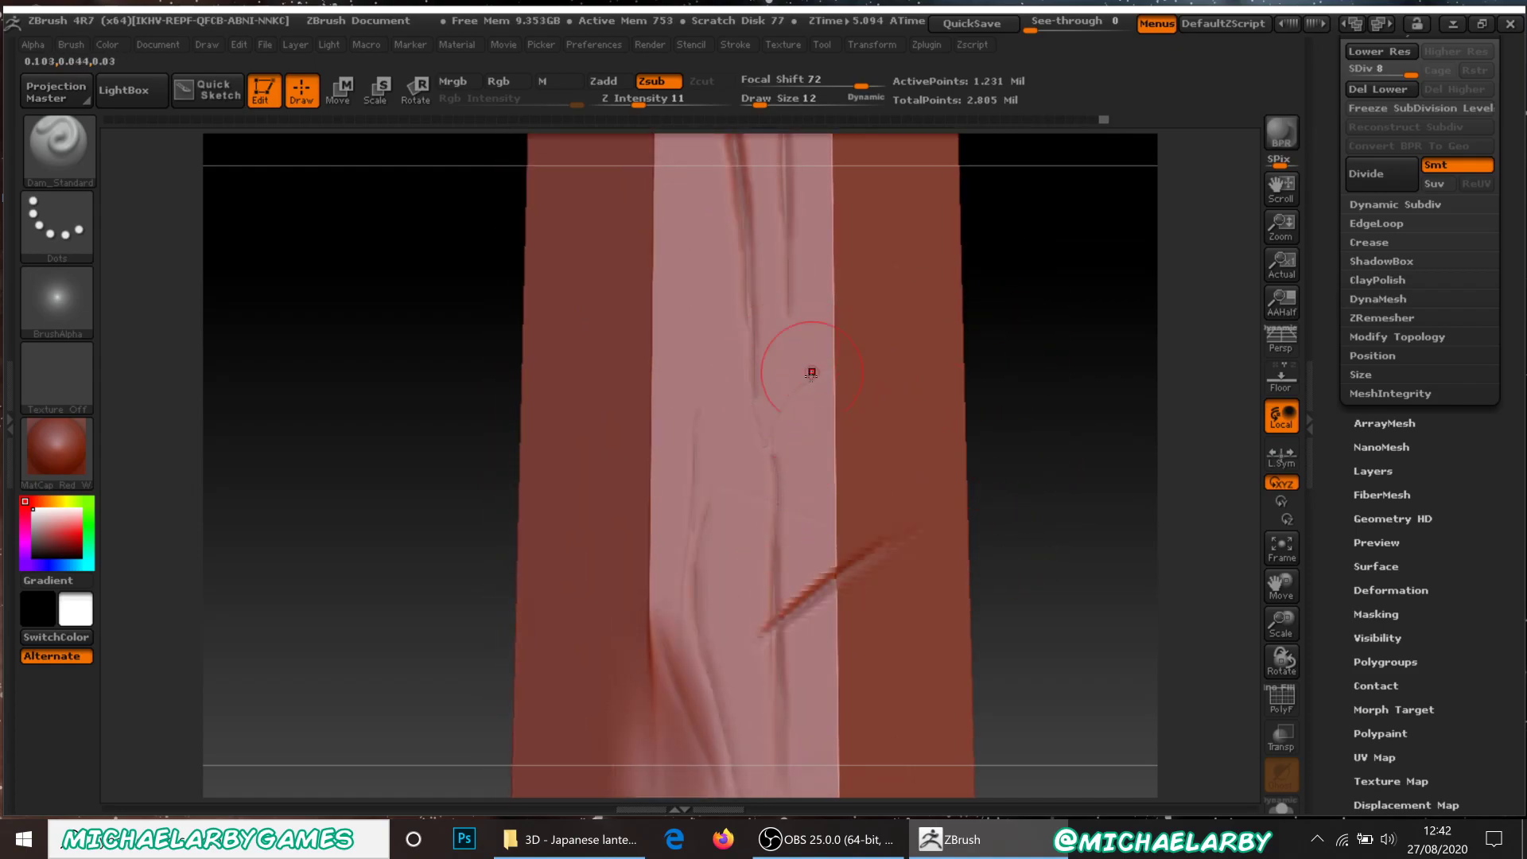
{"action": "key", "text": "ctrl"}
{"action": "left_click_drag", "start_coordinate": [785, 322], "coordinate": [805, 456]}
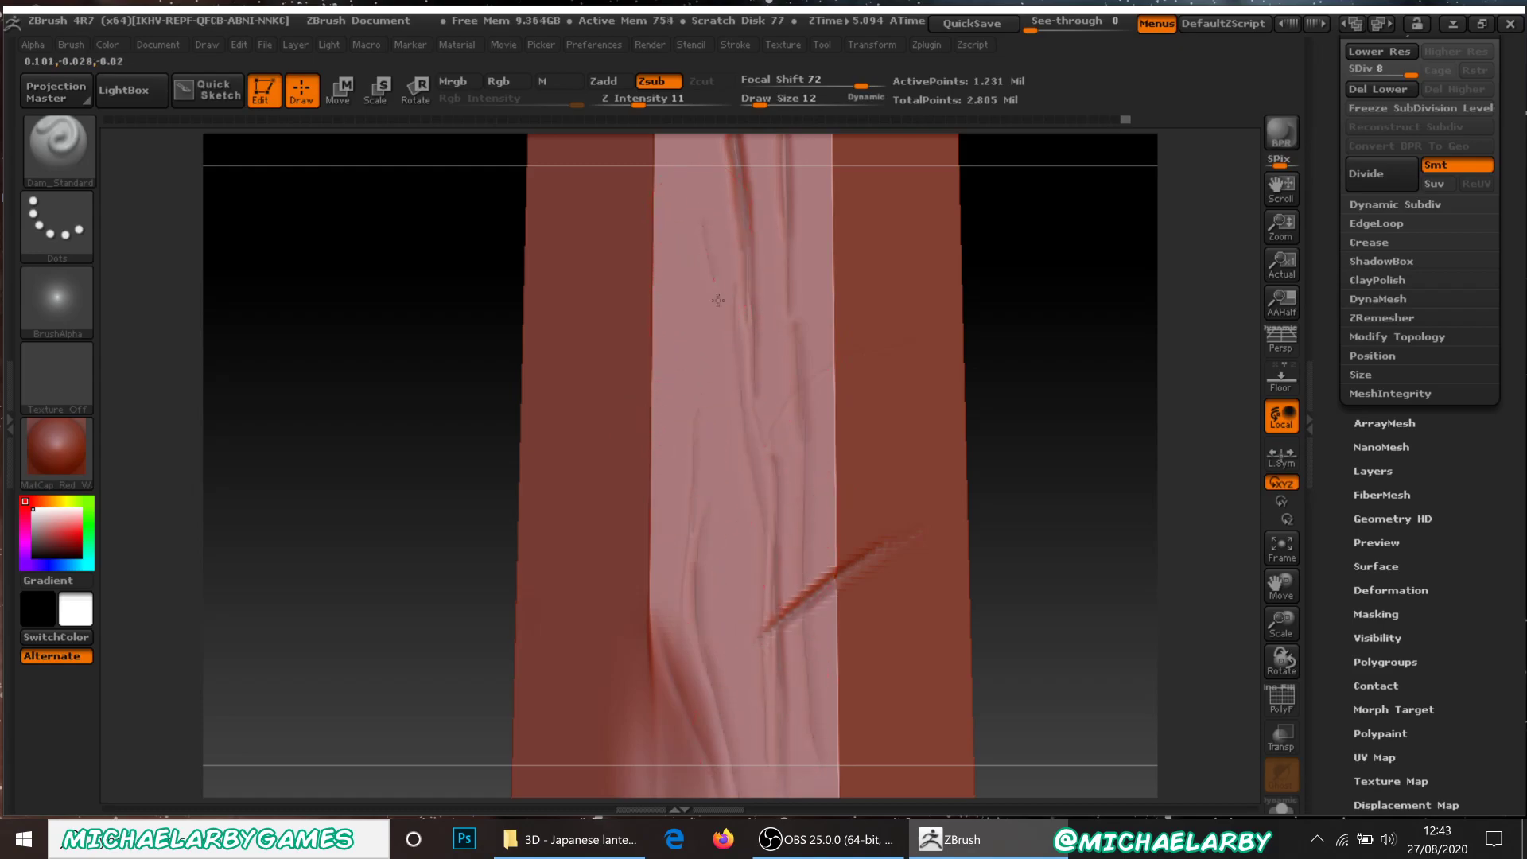
{"action": "left_click_drag", "start_coordinate": [759, 685], "coordinate": [770, 789]}
{"action": "left_click_drag", "start_coordinate": [1080, 546], "coordinate": [1020, 340], "text": "alt"}
{"action": "mouse_move", "coordinate": [924, 306]}
{"action": "left_mouse_down", "text": "alt"}
{"action": "mouse_move", "coordinate": [977, 509]}
{"action": "mouse_move", "coordinate": [965, 487]}
{"action": "left_mouse_up", "text": "alt"}
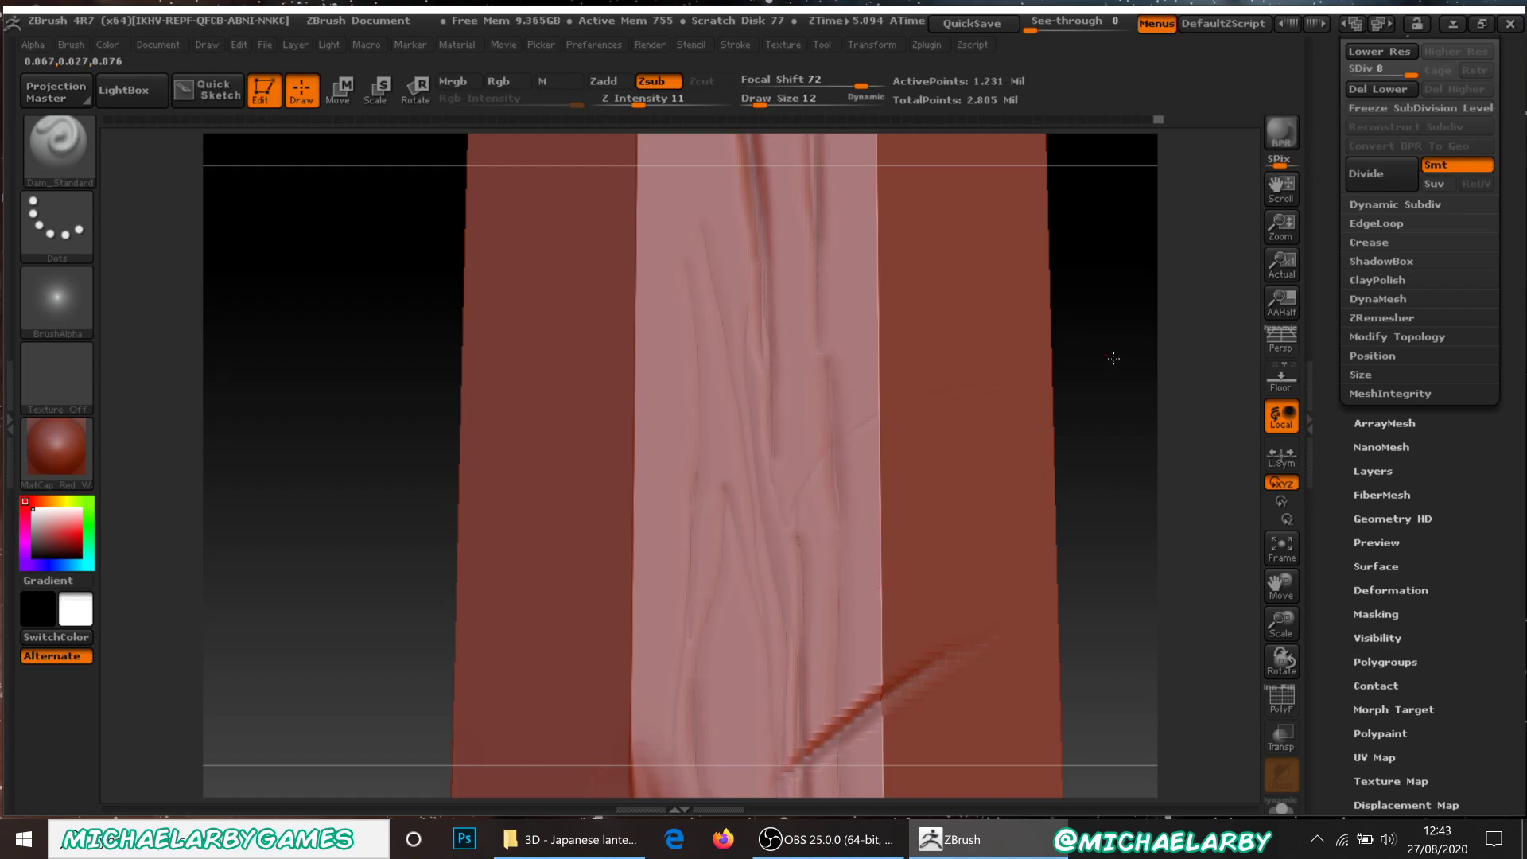
{"action": "left_click_drag", "start_coordinate": [1122, 321], "coordinate": [1132, 580], "text": "alt"}
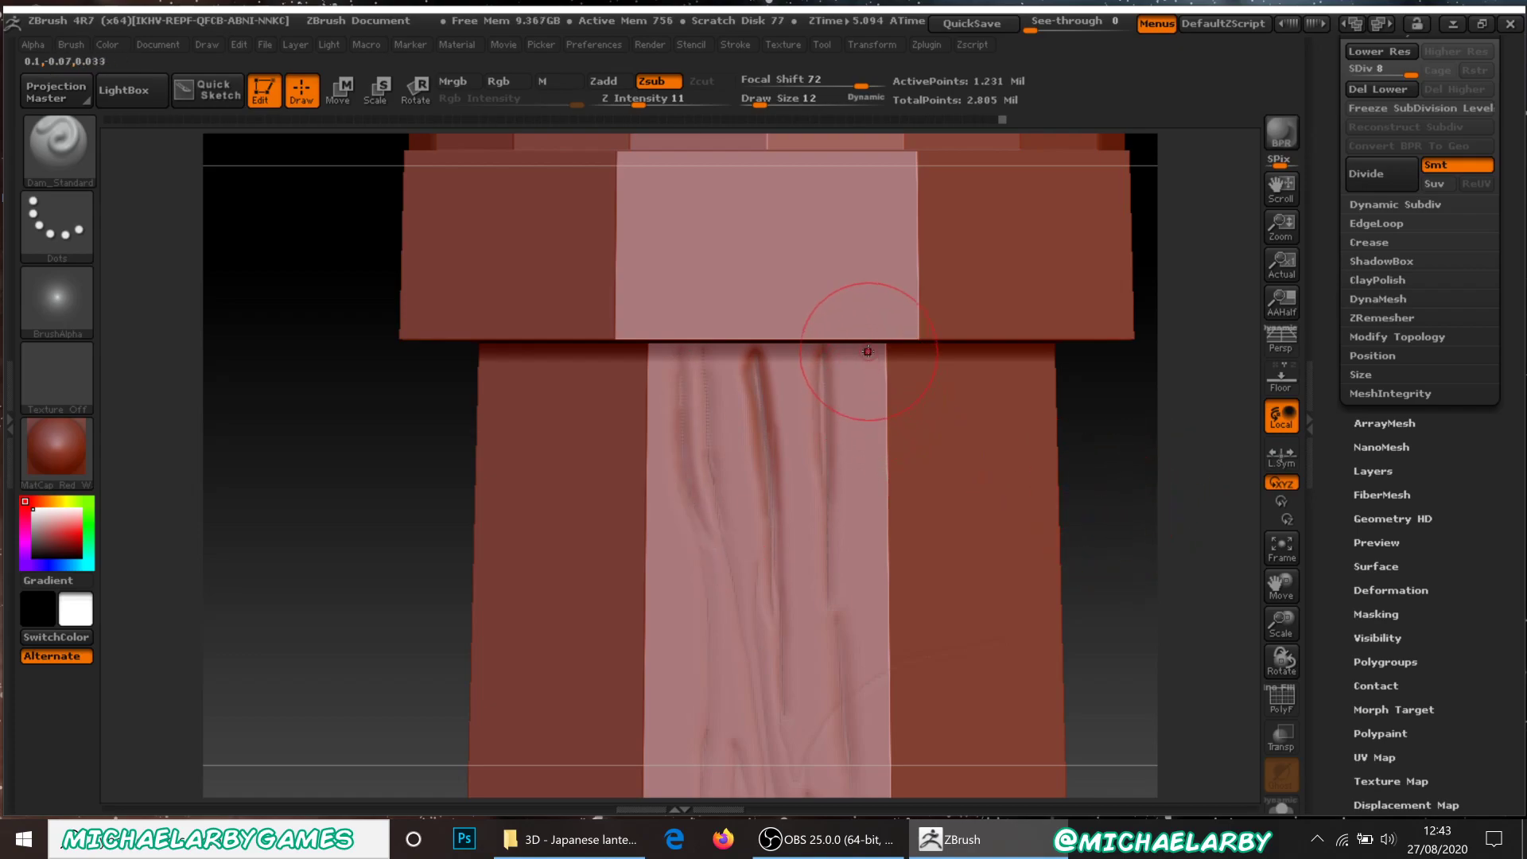
Carve a faint thin crack on the neighbouring pillar face, beside the shared edge above the diagonal slash.
{"action": "mouse_move", "coordinate": [1125, 562]}
{"action": "left_mouse_down"}
{"action": "mouse_move", "coordinate": [1068, 468]}
{"action": "mouse_move", "coordinate": [785, 453]}
{"action": "left_mouse_up"}
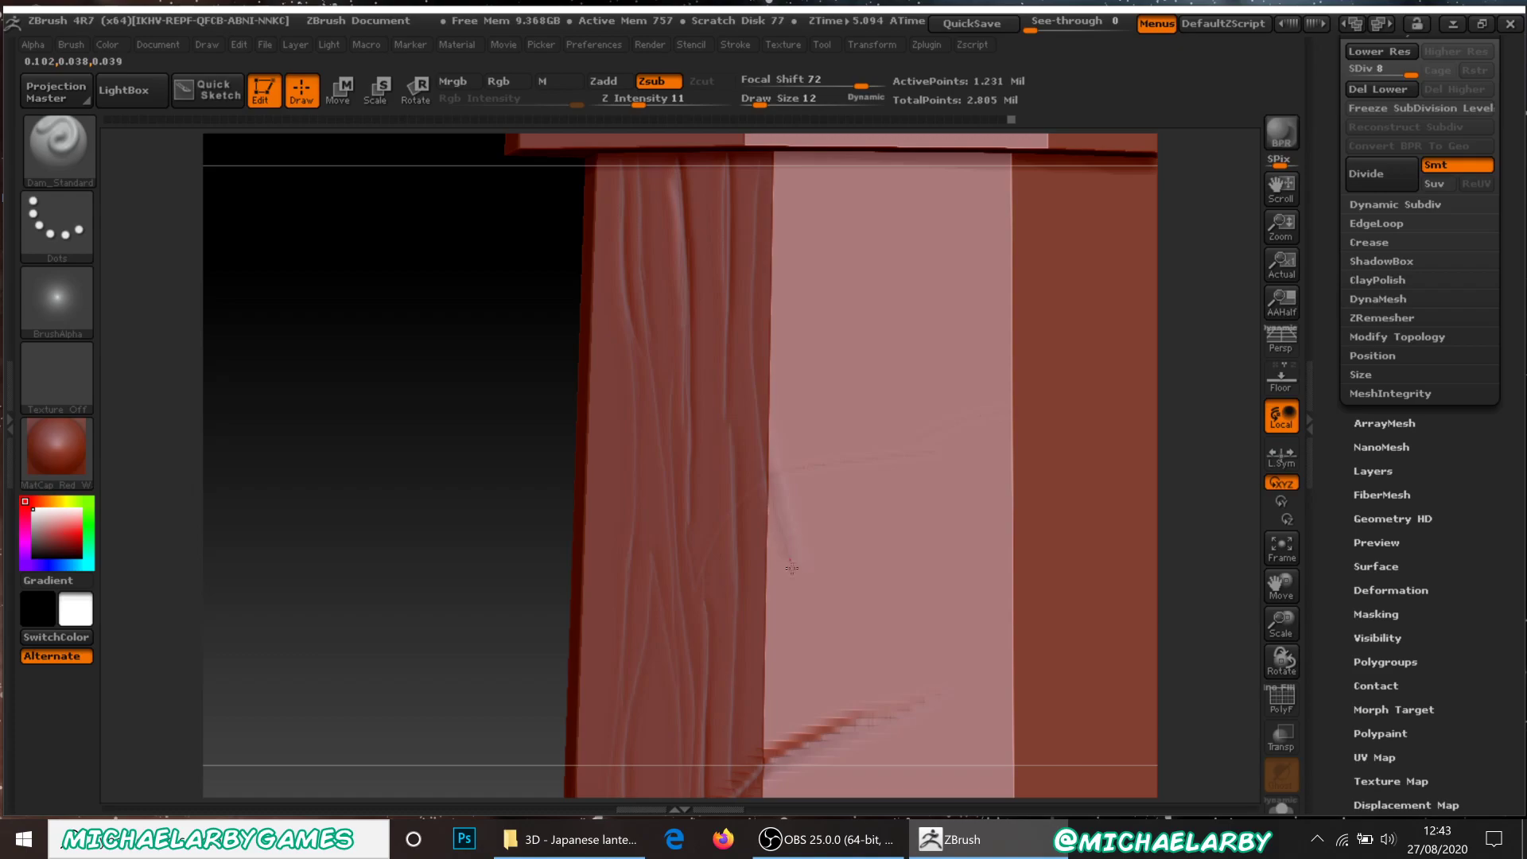
{"action": "left_click_drag", "start_coordinate": [824, 704], "coordinate": [824, 704]}
{"action": "left_click_drag", "start_coordinate": [476, 557], "coordinate": [540, 476], "text": "alt"}
{"action": "left_click_drag", "start_coordinate": [520, 417], "coordinate": [481, 494]}
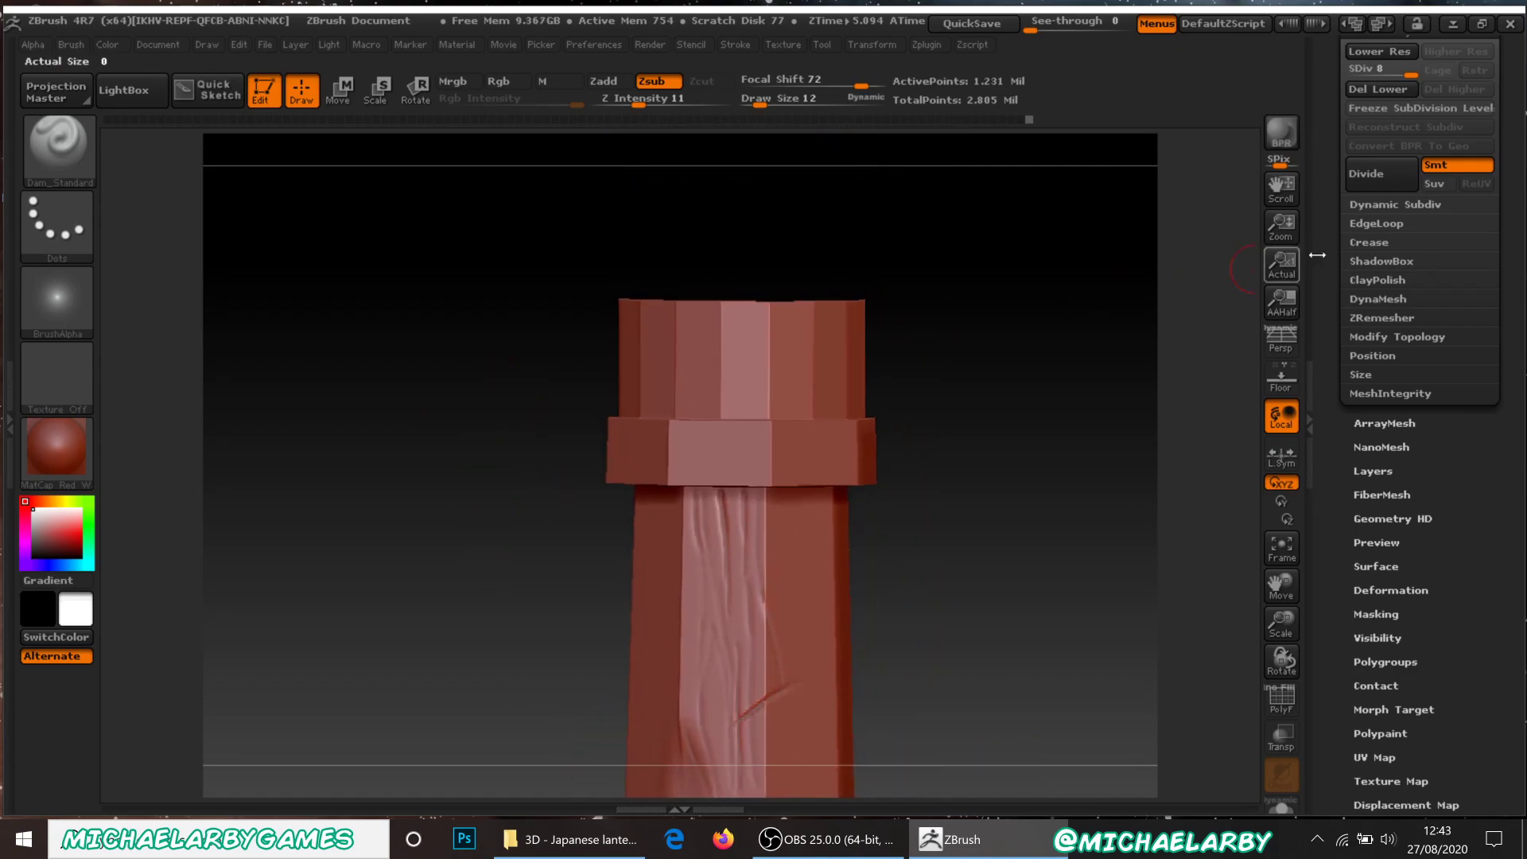
Switch to the bracket subtool PM3D_lantern hipoly2 and examine its stepped arms from below and above.
{"action": "scroll", "coordinate": [1344, 227], "scroll_direction": "up", "scroll_amount": 5}
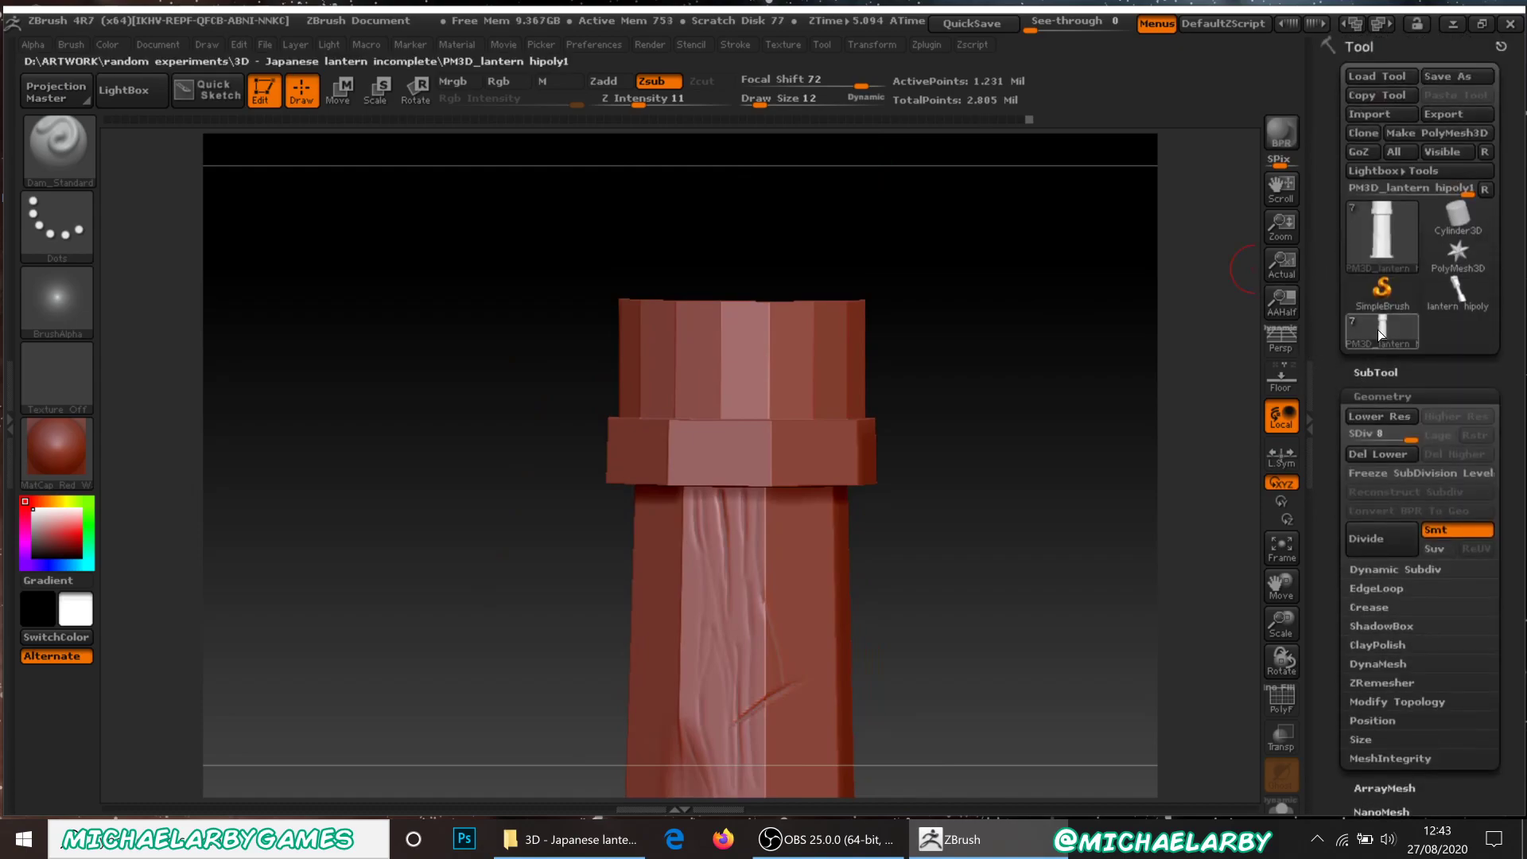
{"action": "left_click", "coordinate": [1374, 373]}
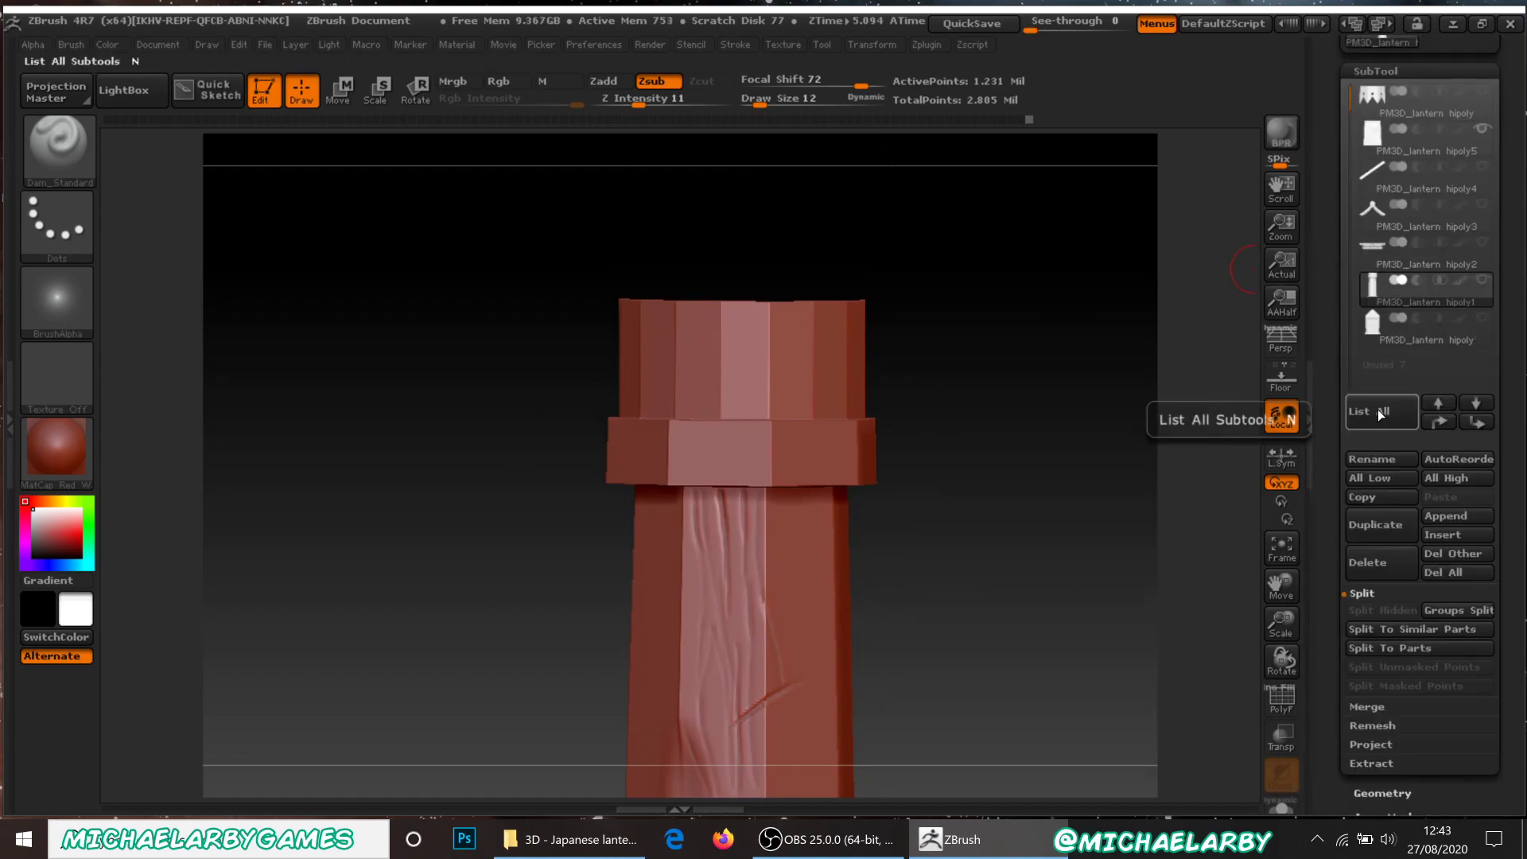
{"action": "left_click", "coordinate": [1372, 246]}
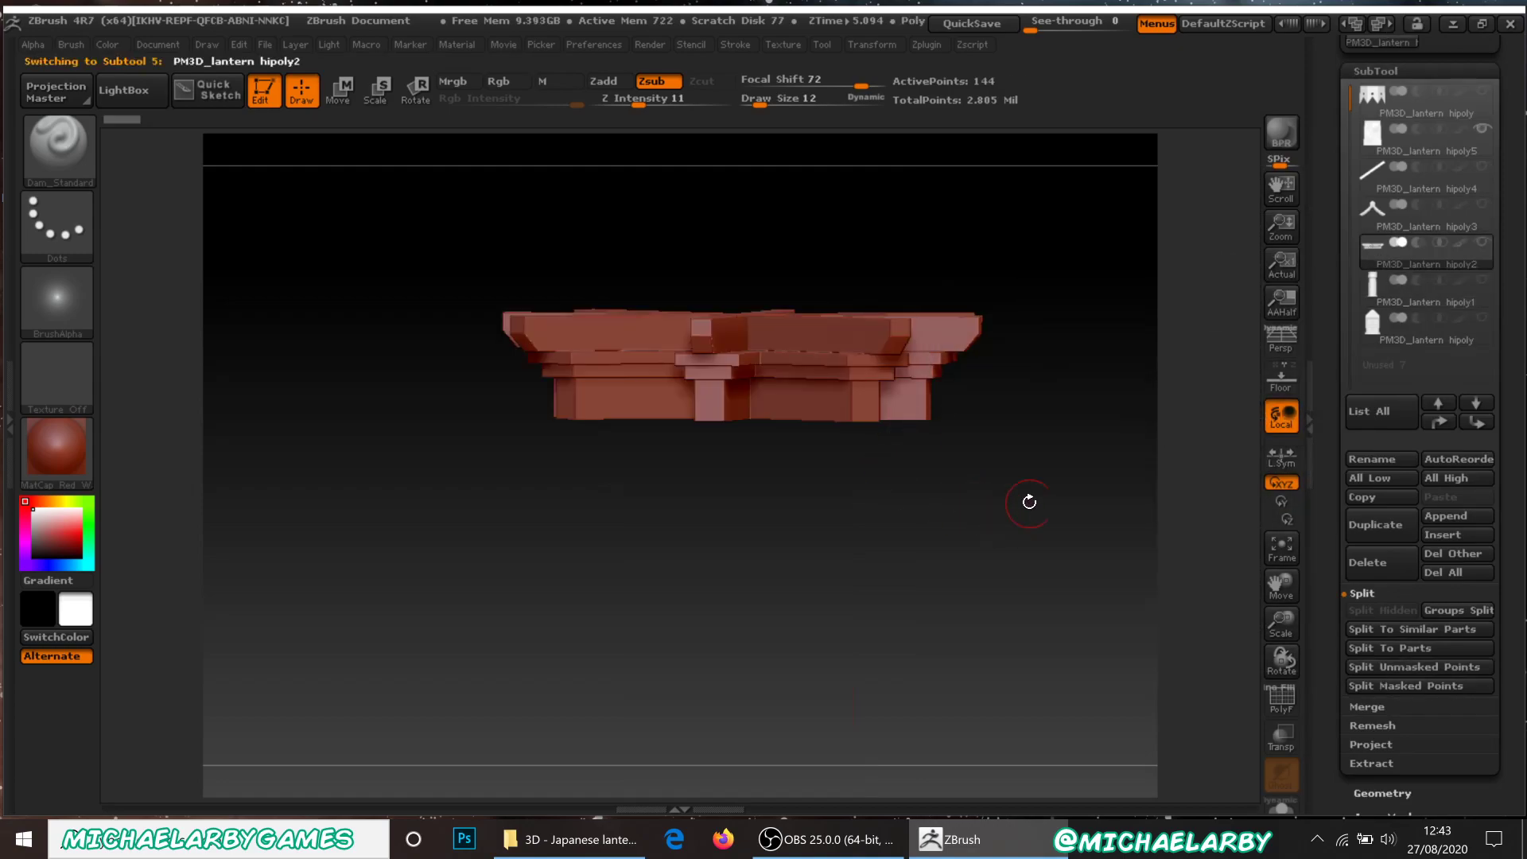
{"action": "left_click_drag", "start_coordinate": [1036, 488], "coordinate": [978, 435]}
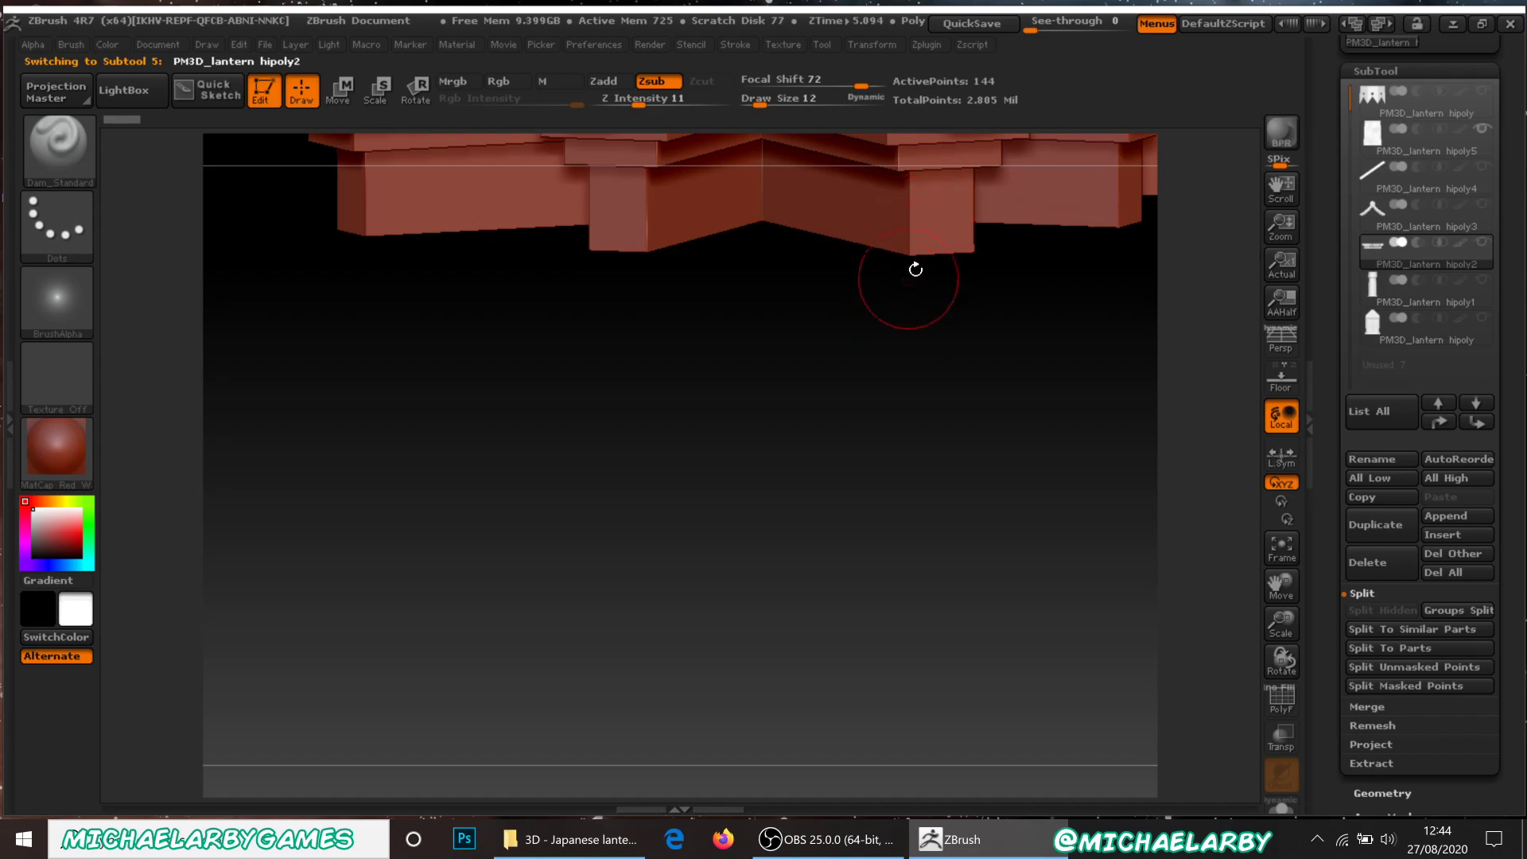
{"action": "left_click_drag", "start_coordinate": [902, 396], "coordinate": [892, 448]}
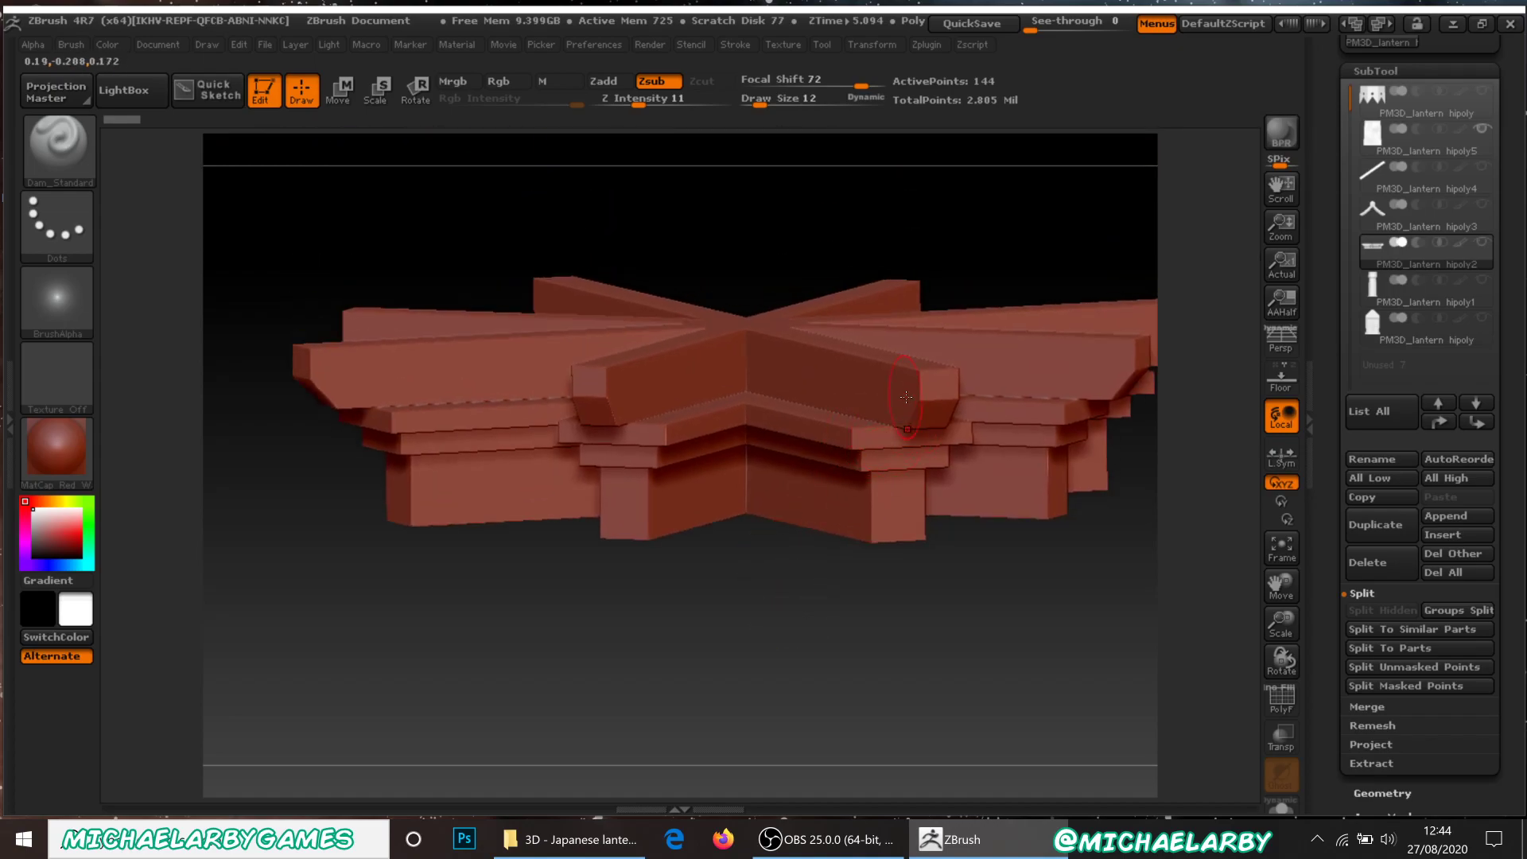
{"action": "left_click_drag", "start_coordinate": [1323, 239], "coordinate": [1325, 340]}
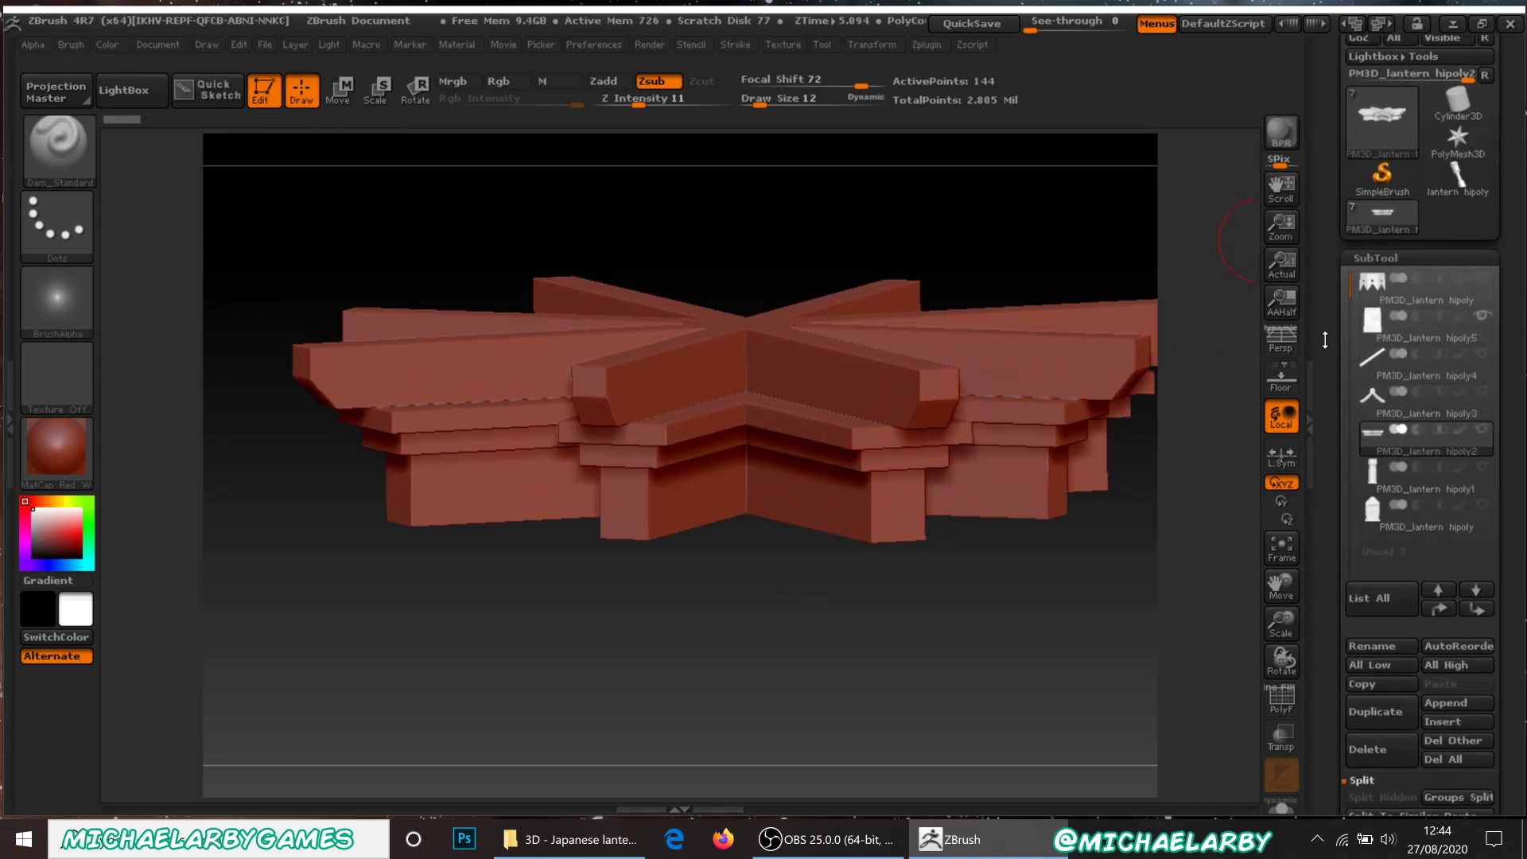
Select the subtool PM3D_lantern hipoly4 and show the whole lantern to find where that part sits.
{"action": "left_click", "coordinate": [1373, 350]}
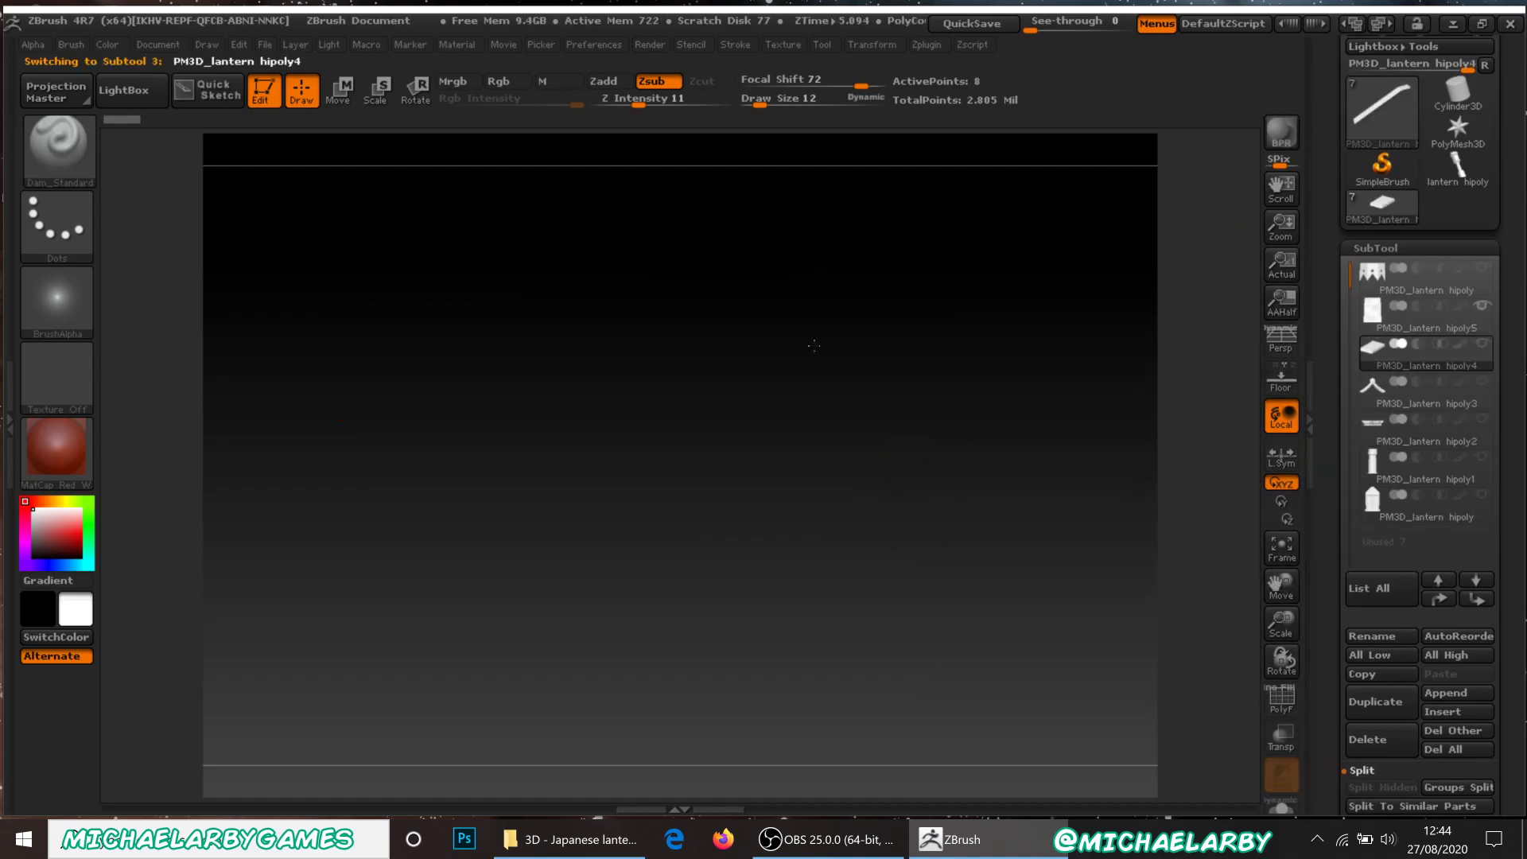
{"action": "left_click", "coordinate": [1482, 343]}
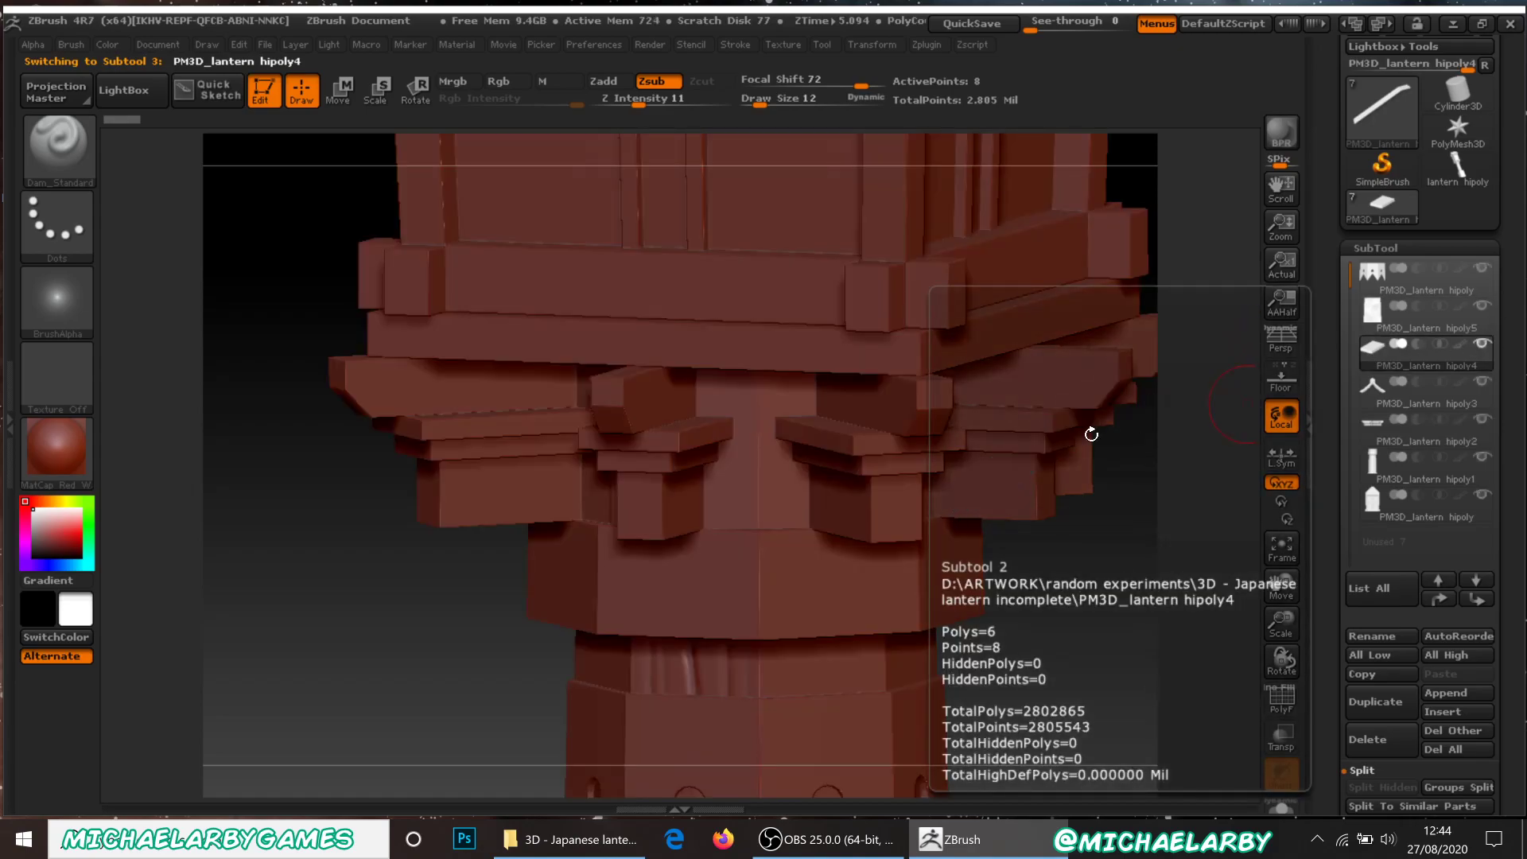
{"action": "left_click", "coordinate": [1486, 344]}
{"action": "left_click", "coordinate": [1485, 349]}
{"action": "left_click", "coordinate": [1484, 350]}
{"action": "left_click", "coordinate": [1484, 349]}
{"action": "left_click", "coordinate": [1482, 346]}
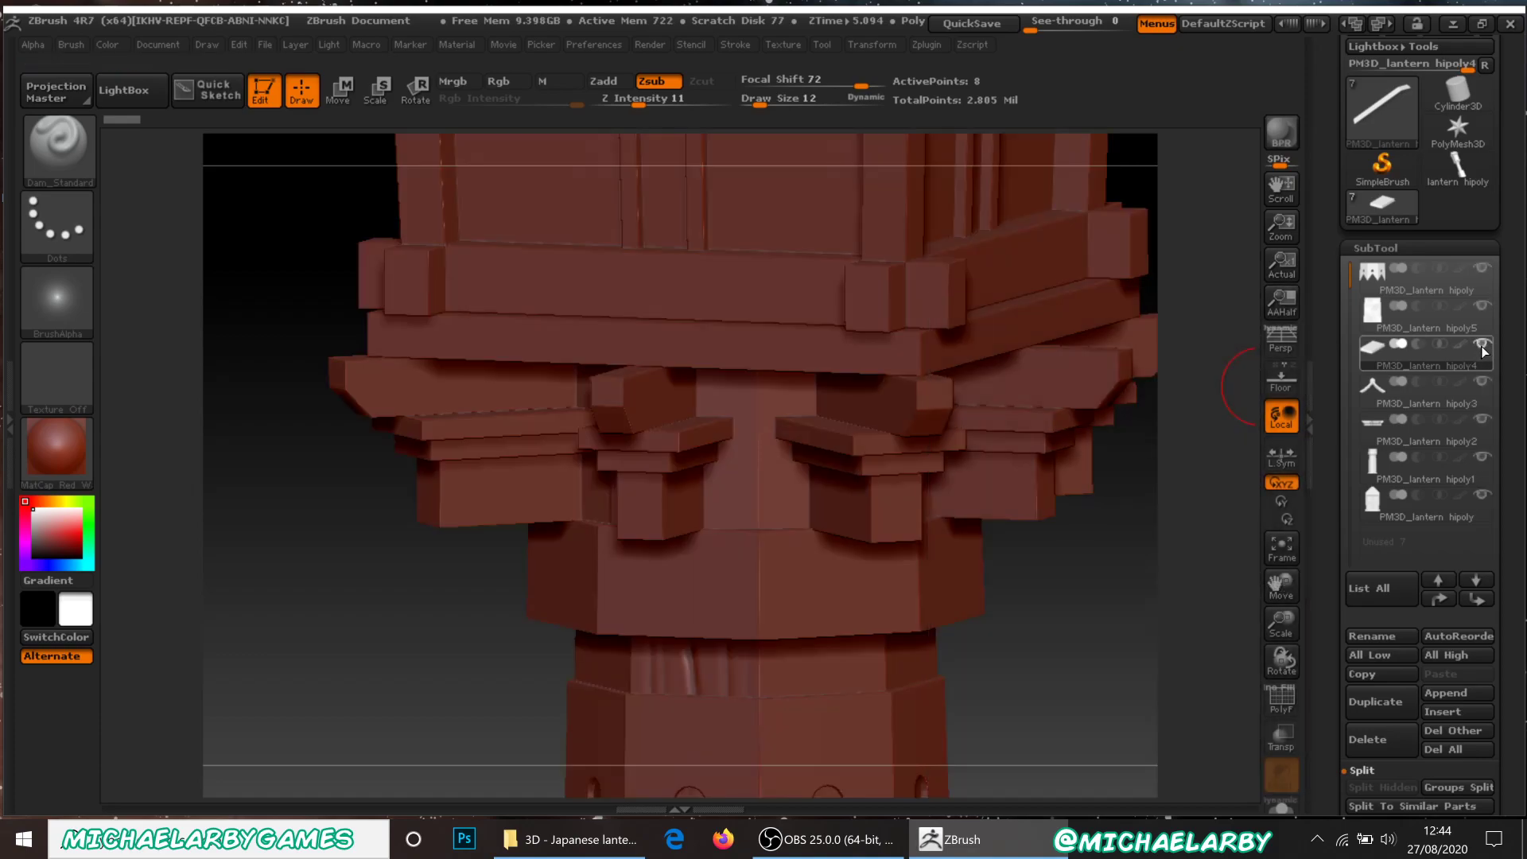
{"action": "left_click_drag", "start_coordinate": [1076, 606], "coordinate": [1090, 579]}
Select the subtool PM3D_lantern hipoly3, hide PM3D_lantern hipoly4, and examine the whole lantern.
{"action": "left_click", "coordinate": [1443, 393]}
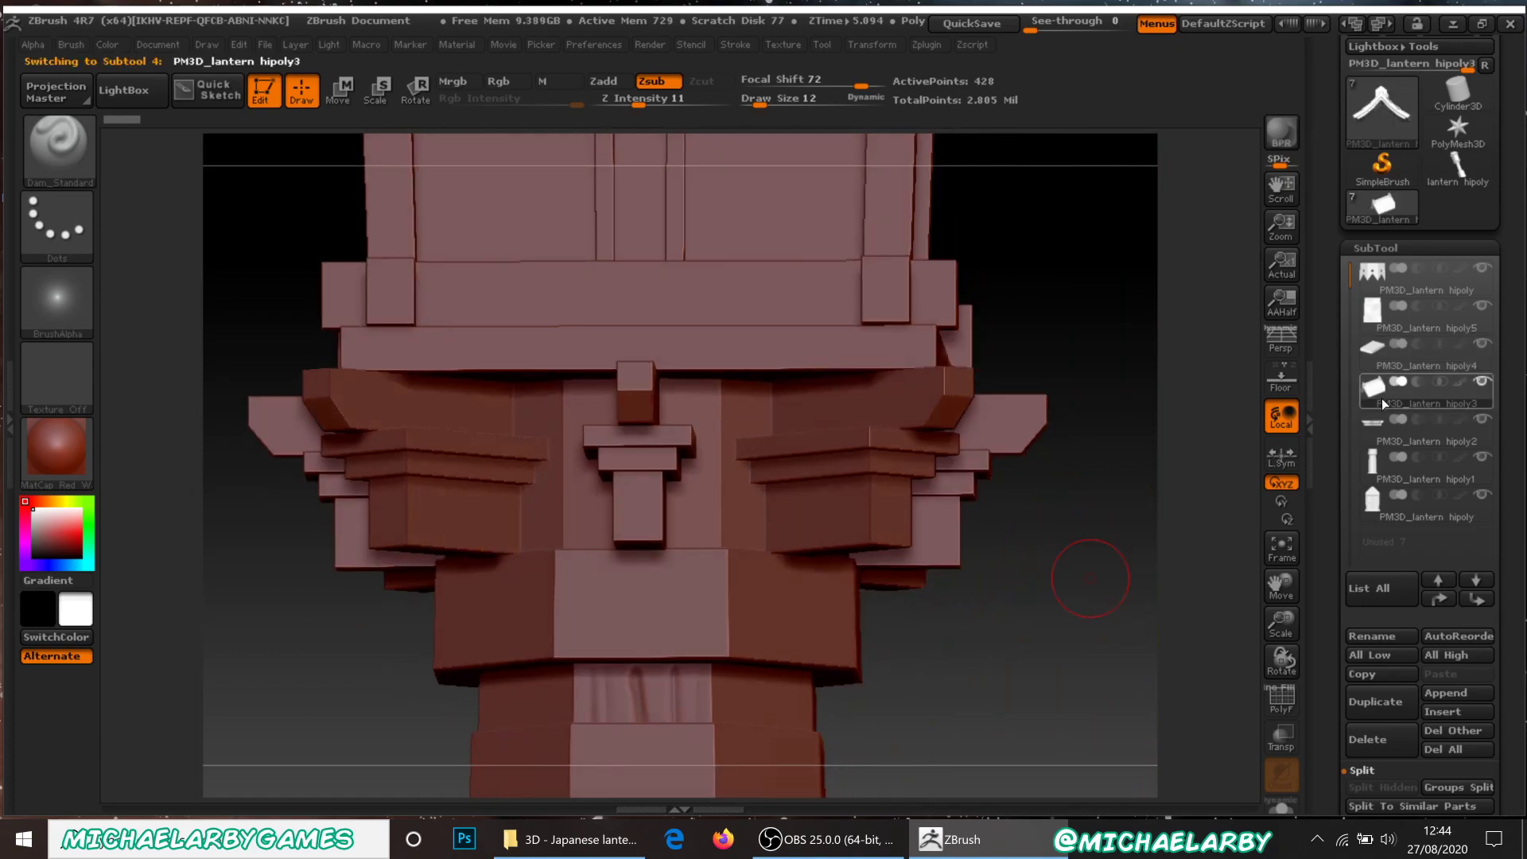
{"action": "left_click", "coordinate": [1485, 345]}
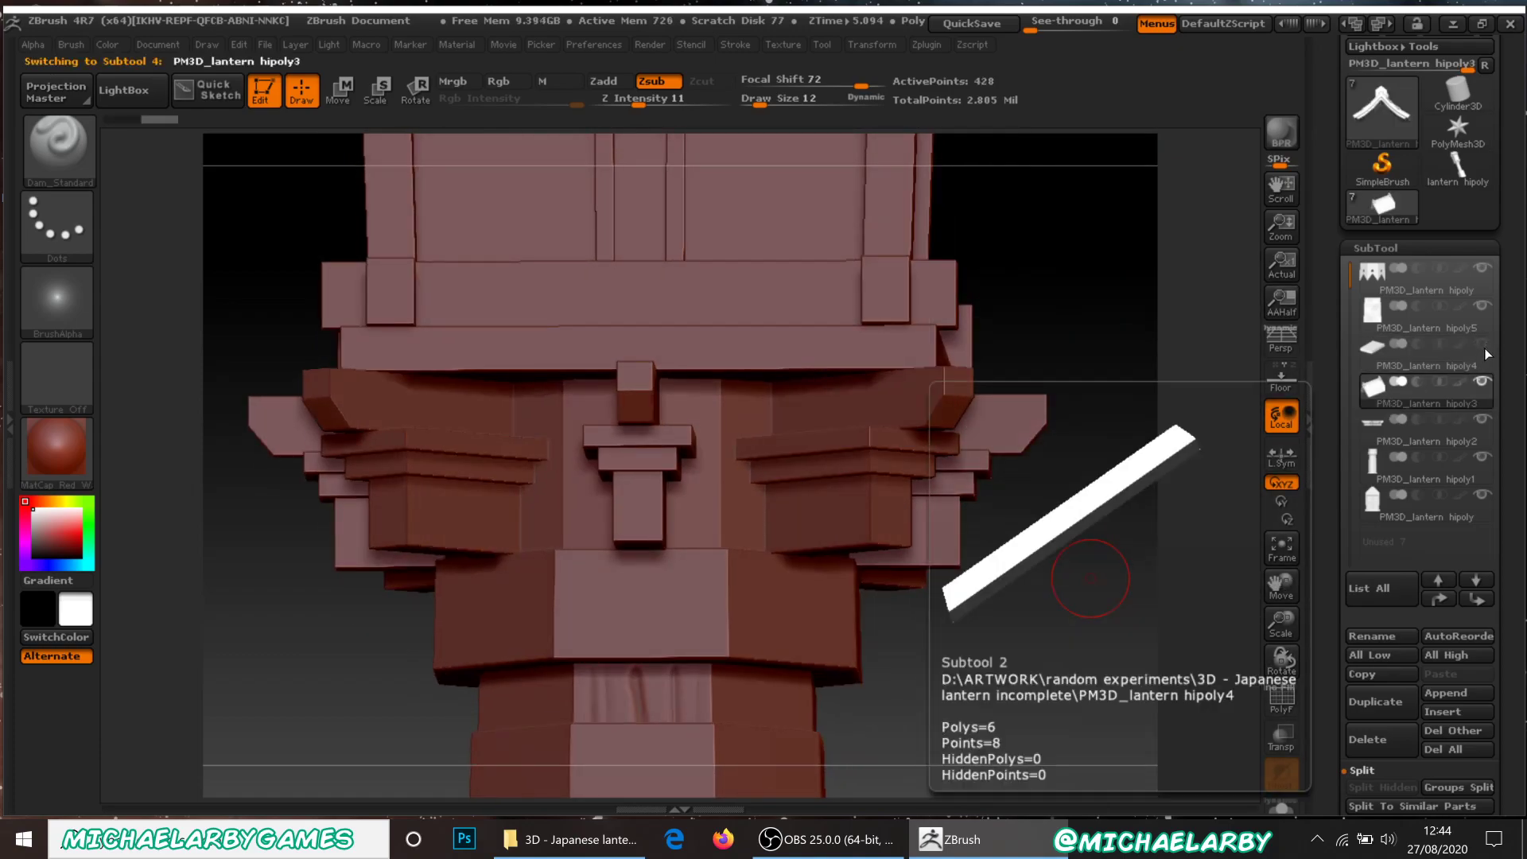
{"action": "left_click_drag", "start_coordinate": [1053, 573], "coordinate": [966, 343], "text": "alt"}
{"action": "mouse_move", "coordinate": [1050, 497]}
{"action": "left_mouse_down"}
{"action": "mouse_move", "coordinate": [1070, 477]}
{"action": "mouse_move", "coordinate": [1025, 512]}
{"action": "left_mouse_up"}
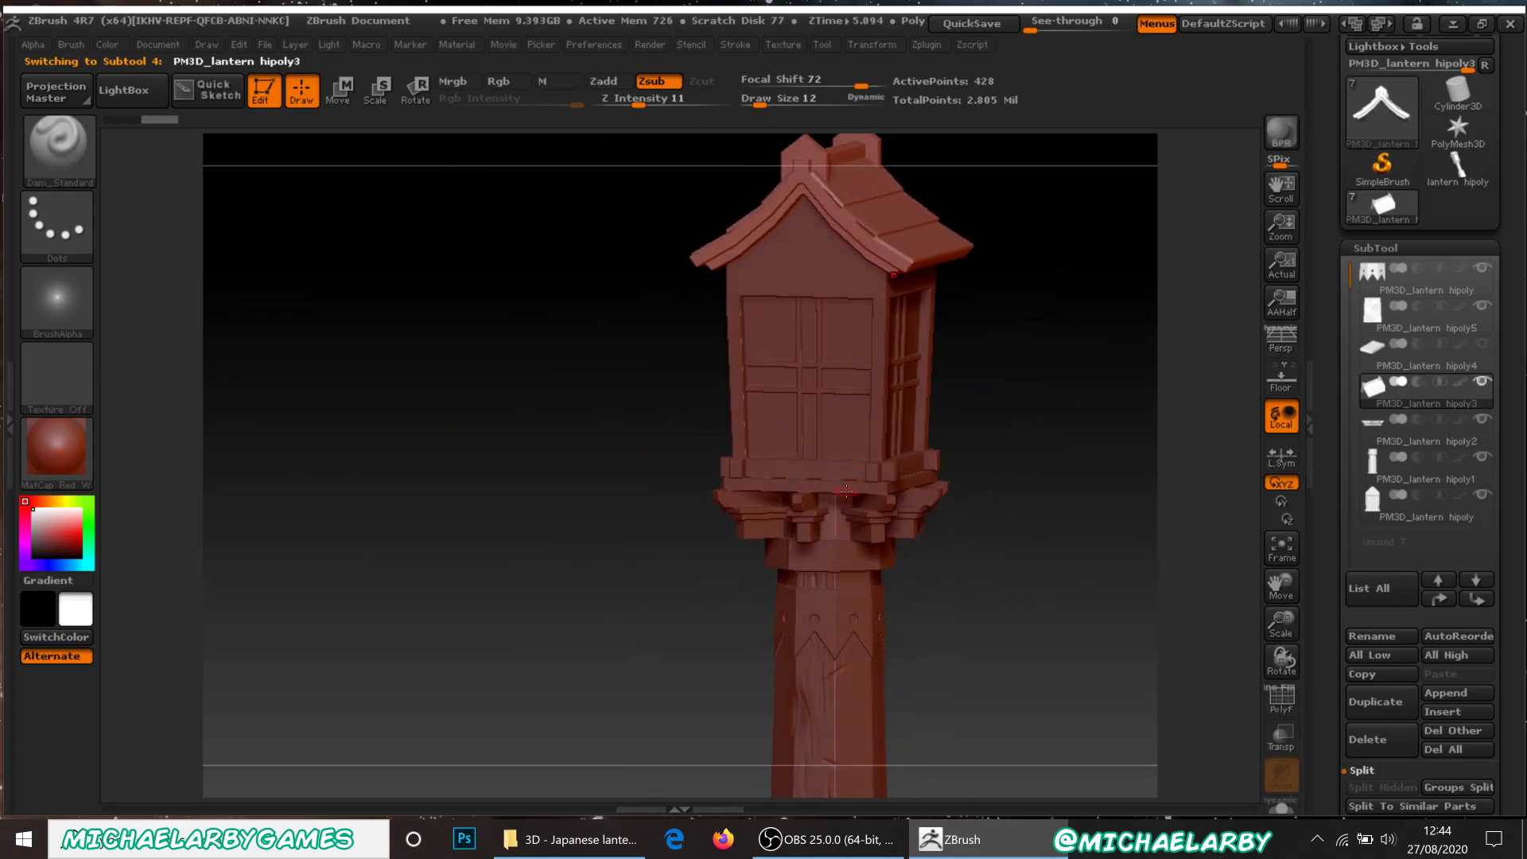
Select the jagged collar subtool with the round holes and hide all other subtools to isolate it.
{"action": "left_click", "coordinate": [1376, 276]}
{"action": "left_click", "coordinate": [1482, 268]}
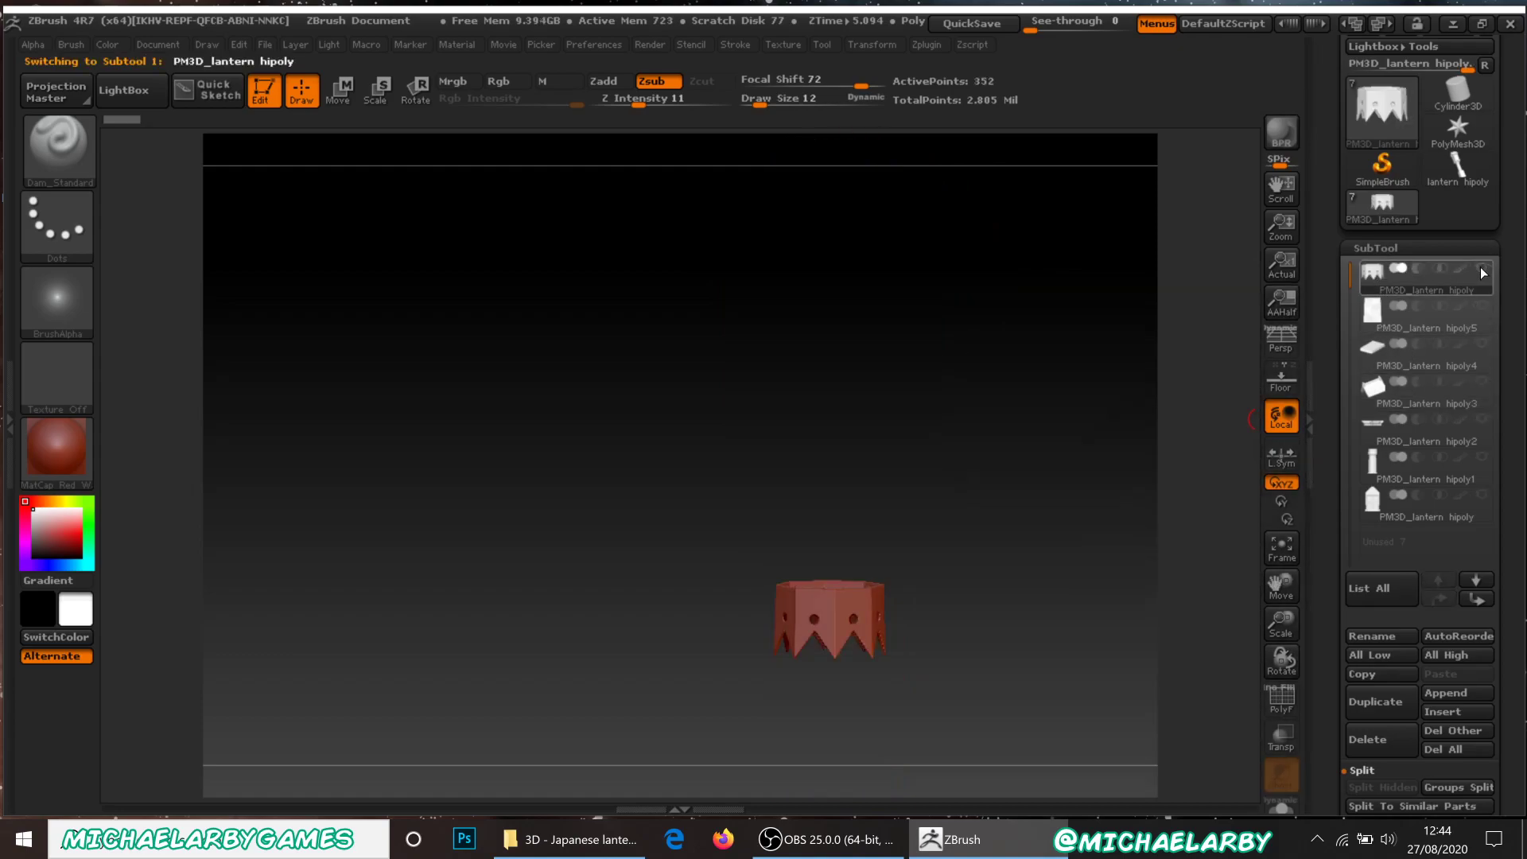
{"action": "left_click", "coordinate": [1484, 269]}
{"action": "left_click", "coordinate": [1485, 271]}
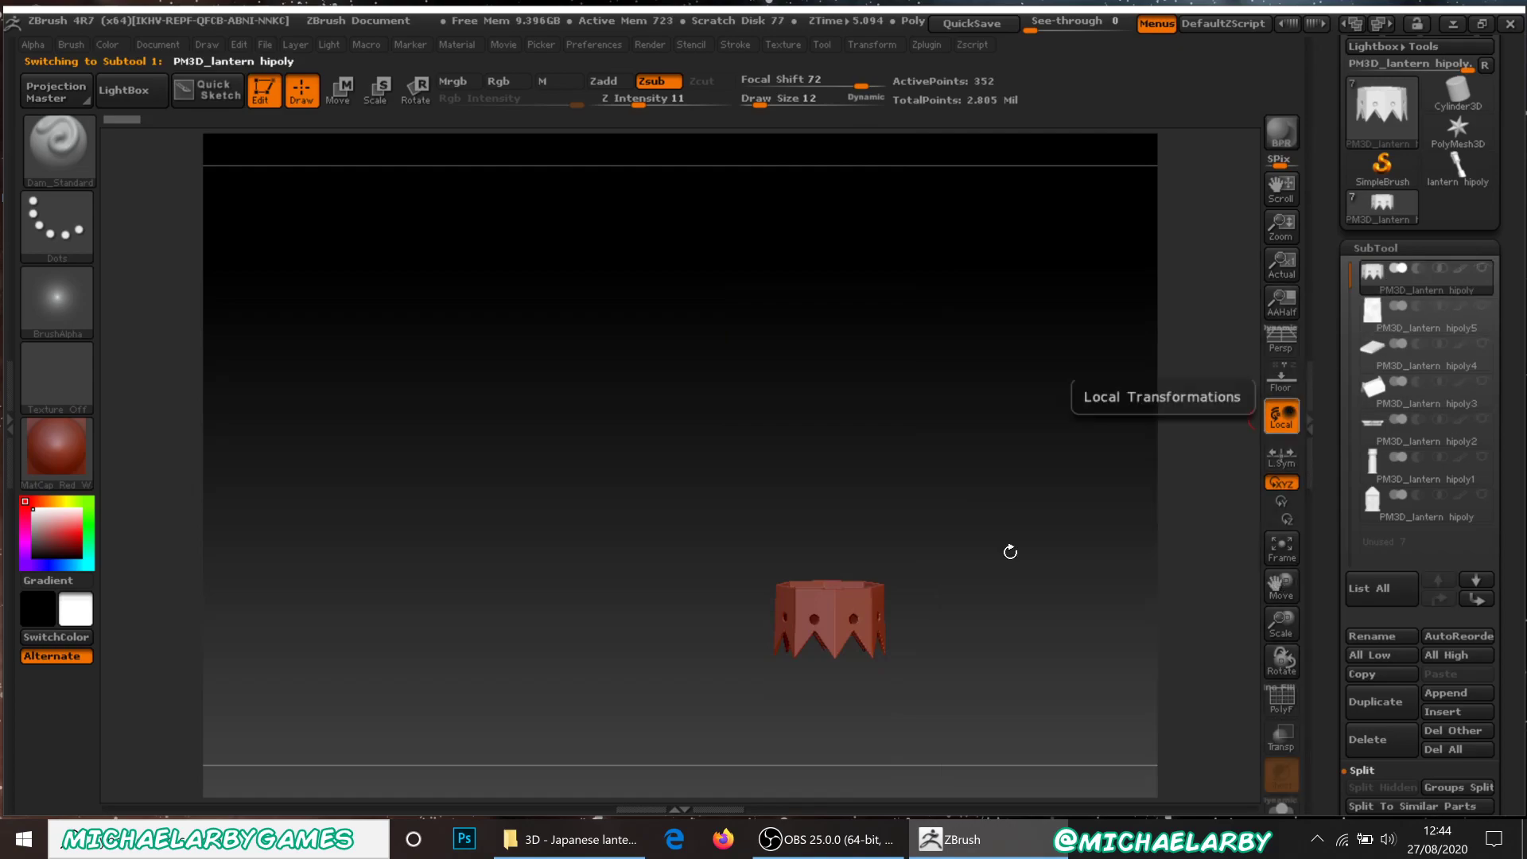
{"action": "left_click_drag", "start_coordinate": [964, 623], "coordinate": [891, 489], "text": "alt"}
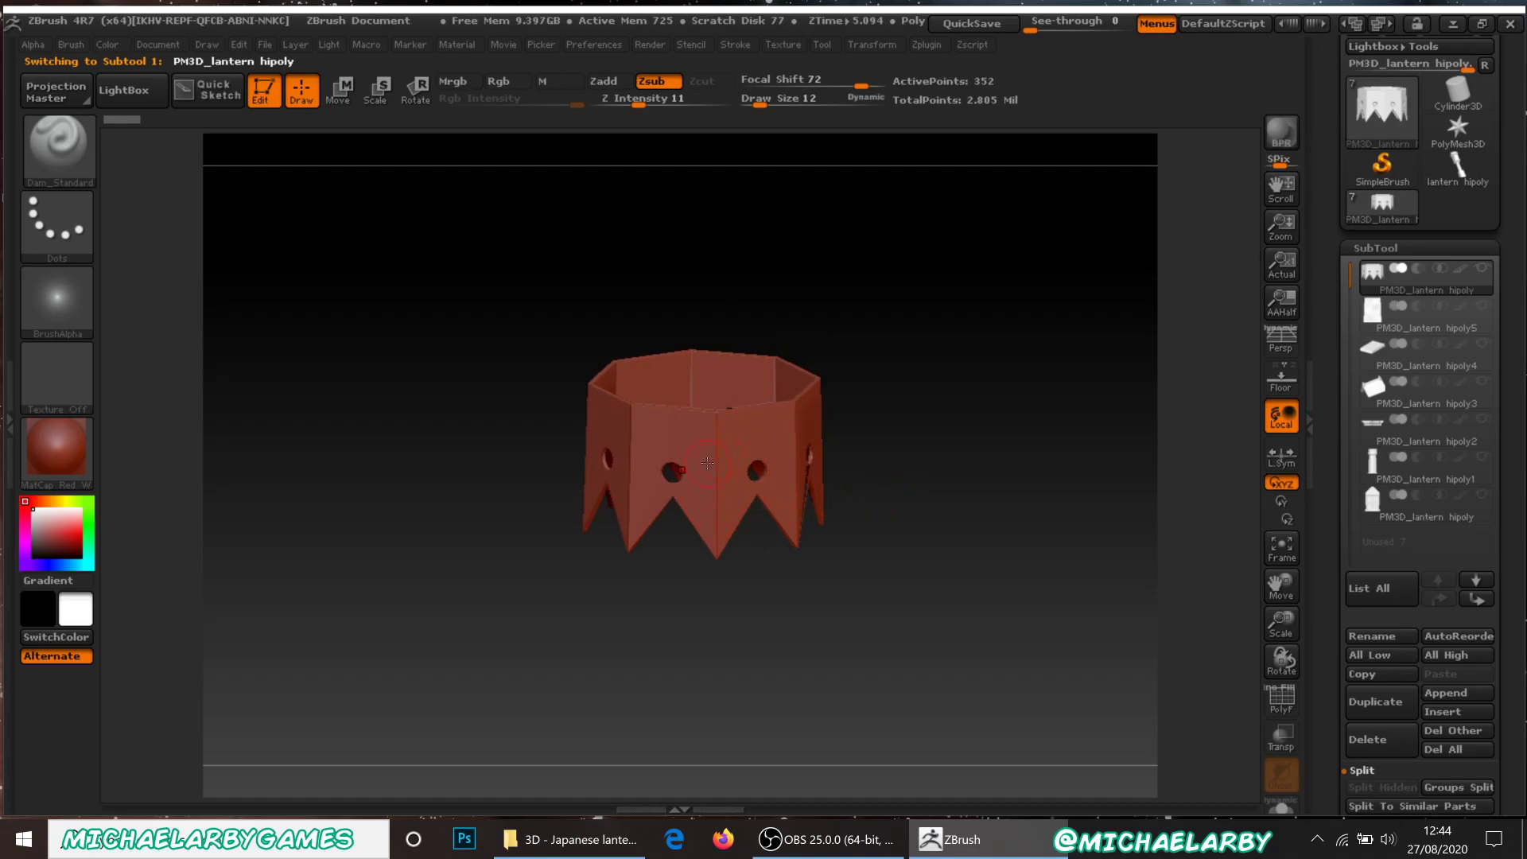
{"action": "left_click_drag", "start_coordinate": [750, 597], "coordinate": [980, 424], "text": "alt"}
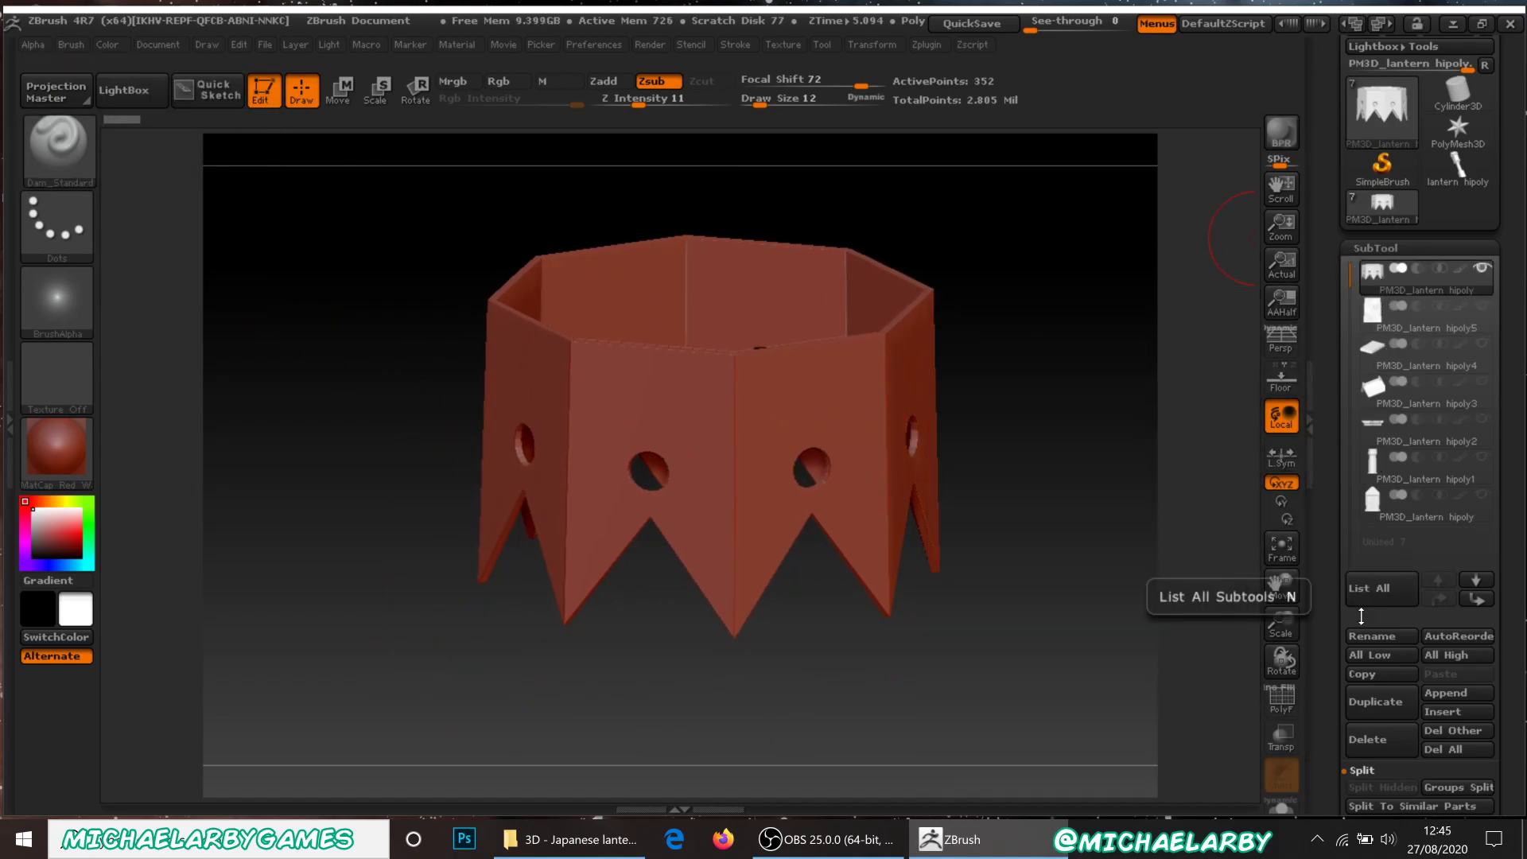
Try subdividing the jagged collar four times with smoothing on, and undo it.
{"action": "scroll", "coordinate": [1388, 509], "scroll_direction": "down", "scroll_amount": 5}
{"action": "left_click", "coordinate": [1377, 509]}
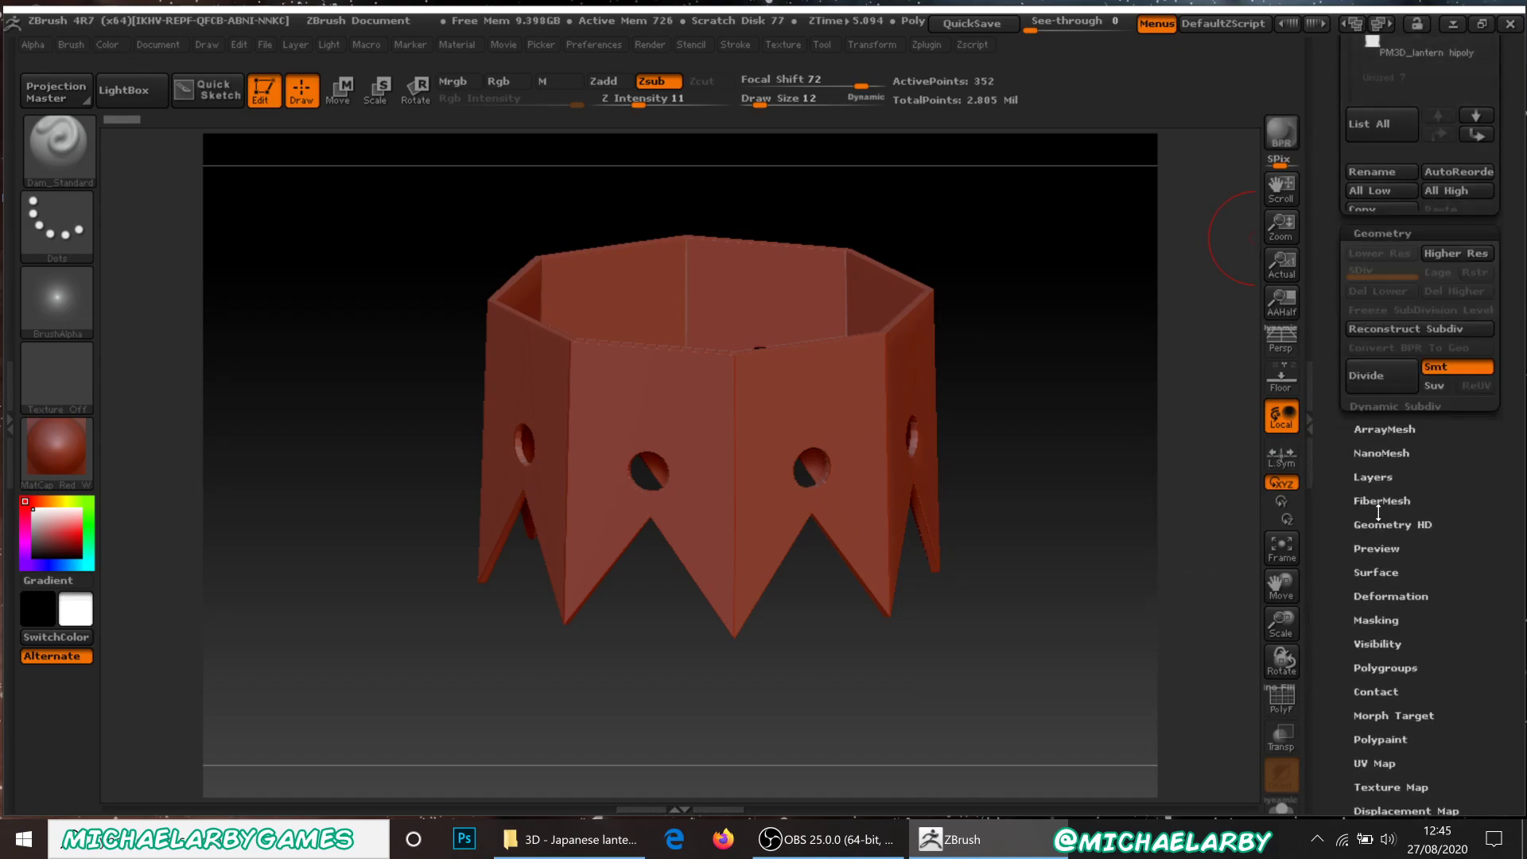
{"action": "left_click", "coordinate": [1384, 165]}
{"action": "left_click", "coordinate": [1384, 166]}
{"action": "left_click", "coordinate": [1384, 165]}
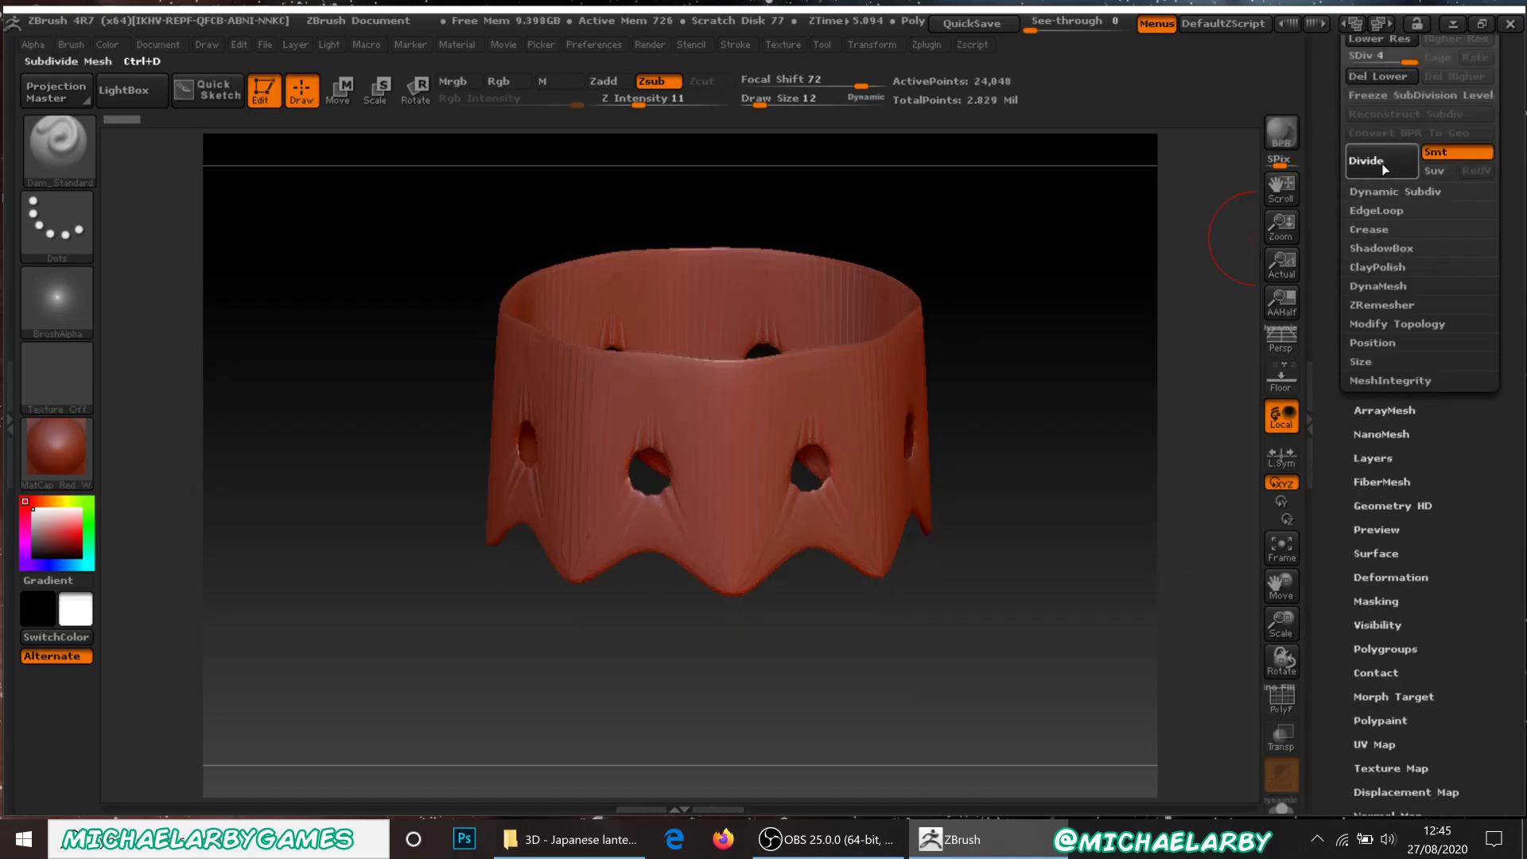
{"action": "left_click", "coordinate": [1384, 166]}
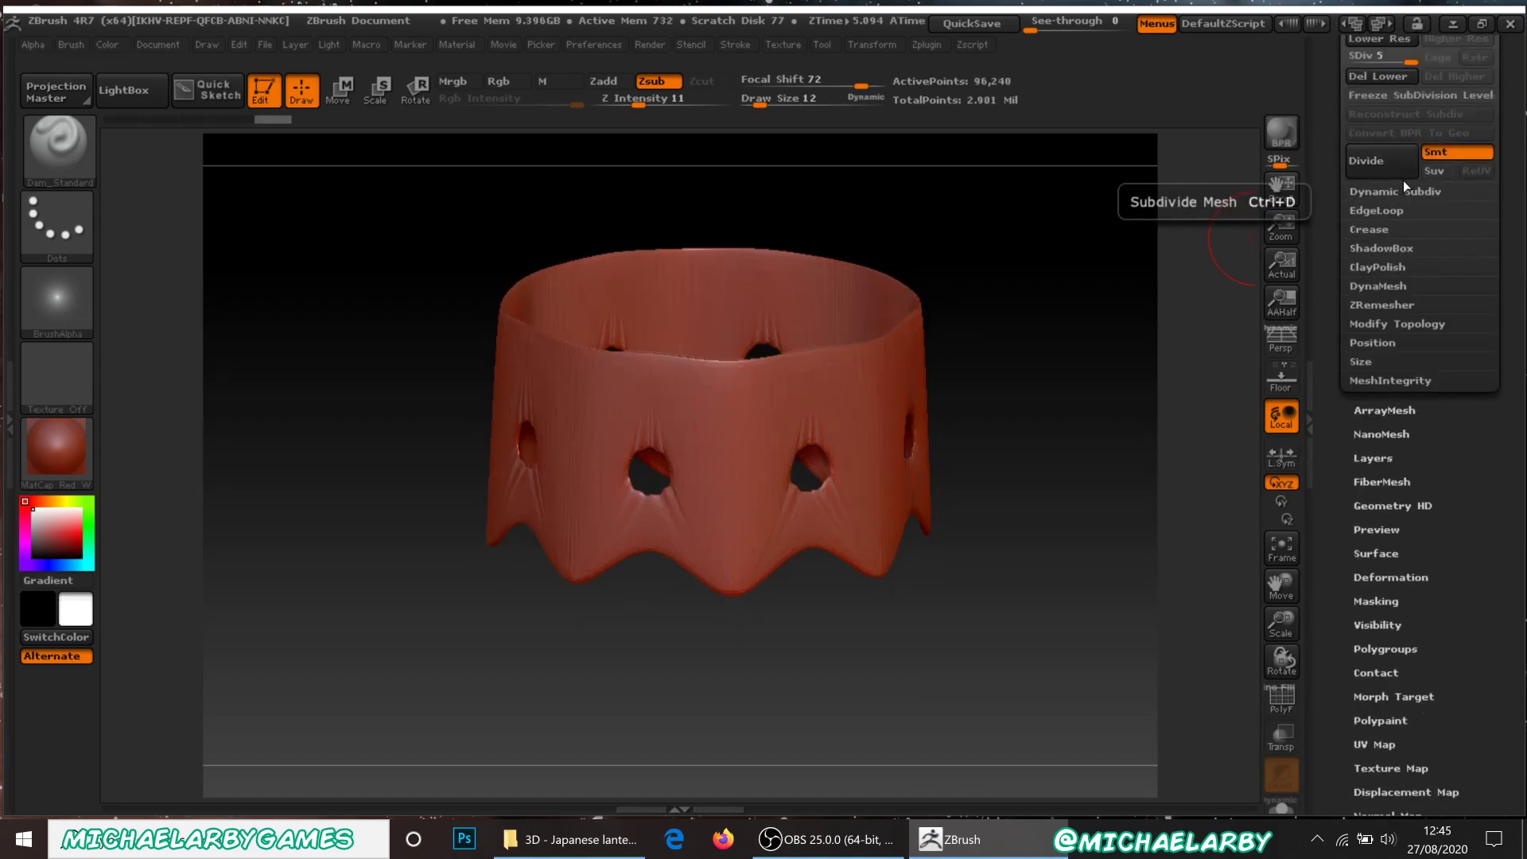
{"action": "key", "text": "ctrl+z"}
{"action": "key", "text": "ctrl+z"}
{"action": "key", "text": "ctrl+z"}
Subdivide the jagged collar to level 6 with smoothing off, and turn smoothing back on.
{"action": "key", "text": "shift+d"}
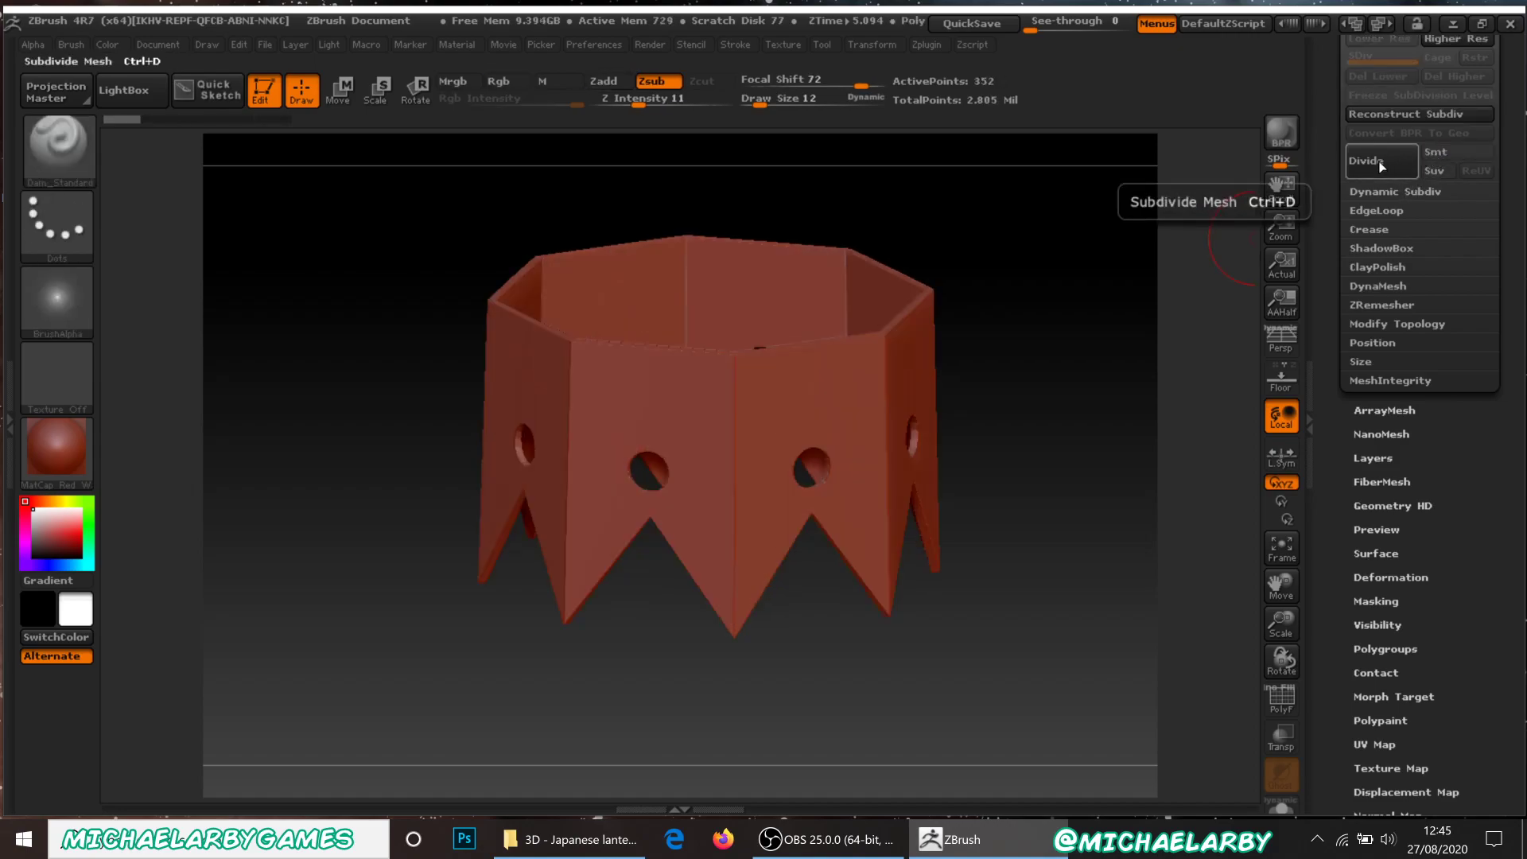
{"action": "left_click", "coordinate": [1383, 164]}
{"action": "left_click", "coordinate": [1383, 162]}
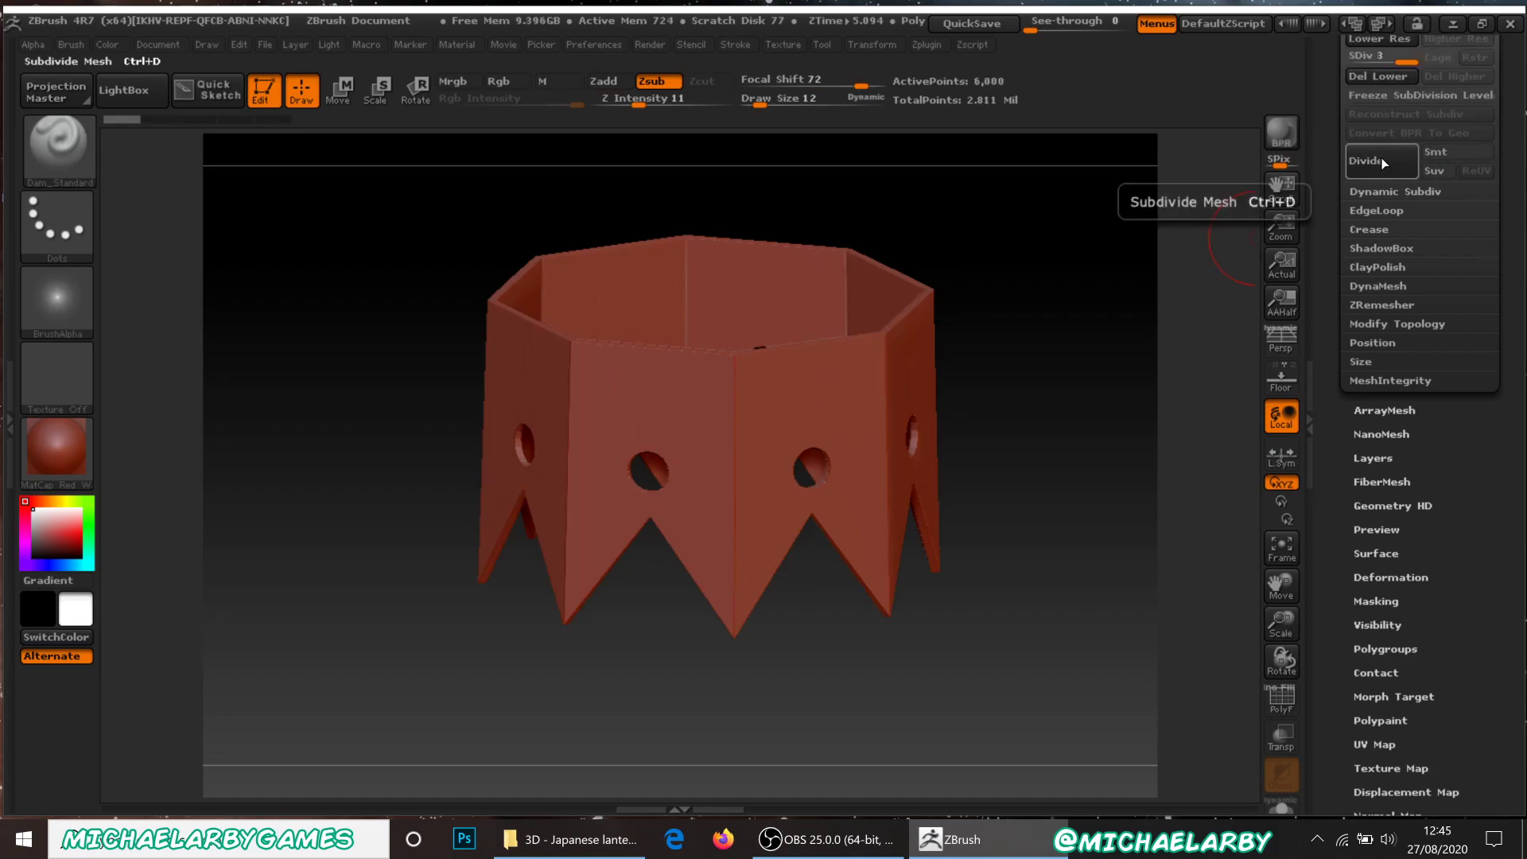
{"action": "left_click", "coordinate": [1386, 161]}
{"action": "left_click", "coordinate": [1387, 161]}
{"action": "left_click", "coordinate": [1387, 161]}
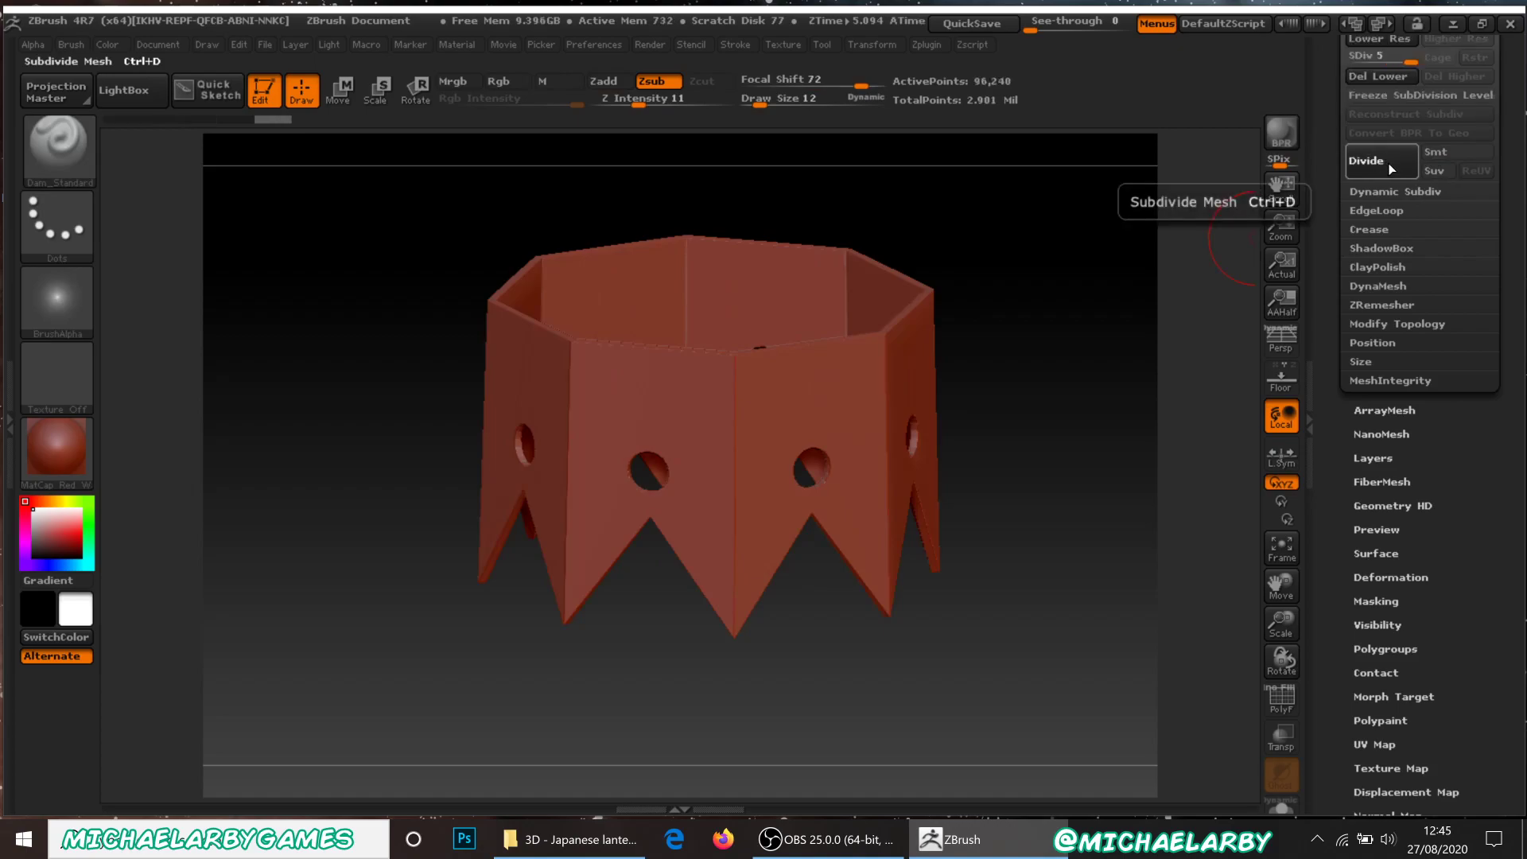
{"action": "left_click", "coordinate": [1442, 153]}
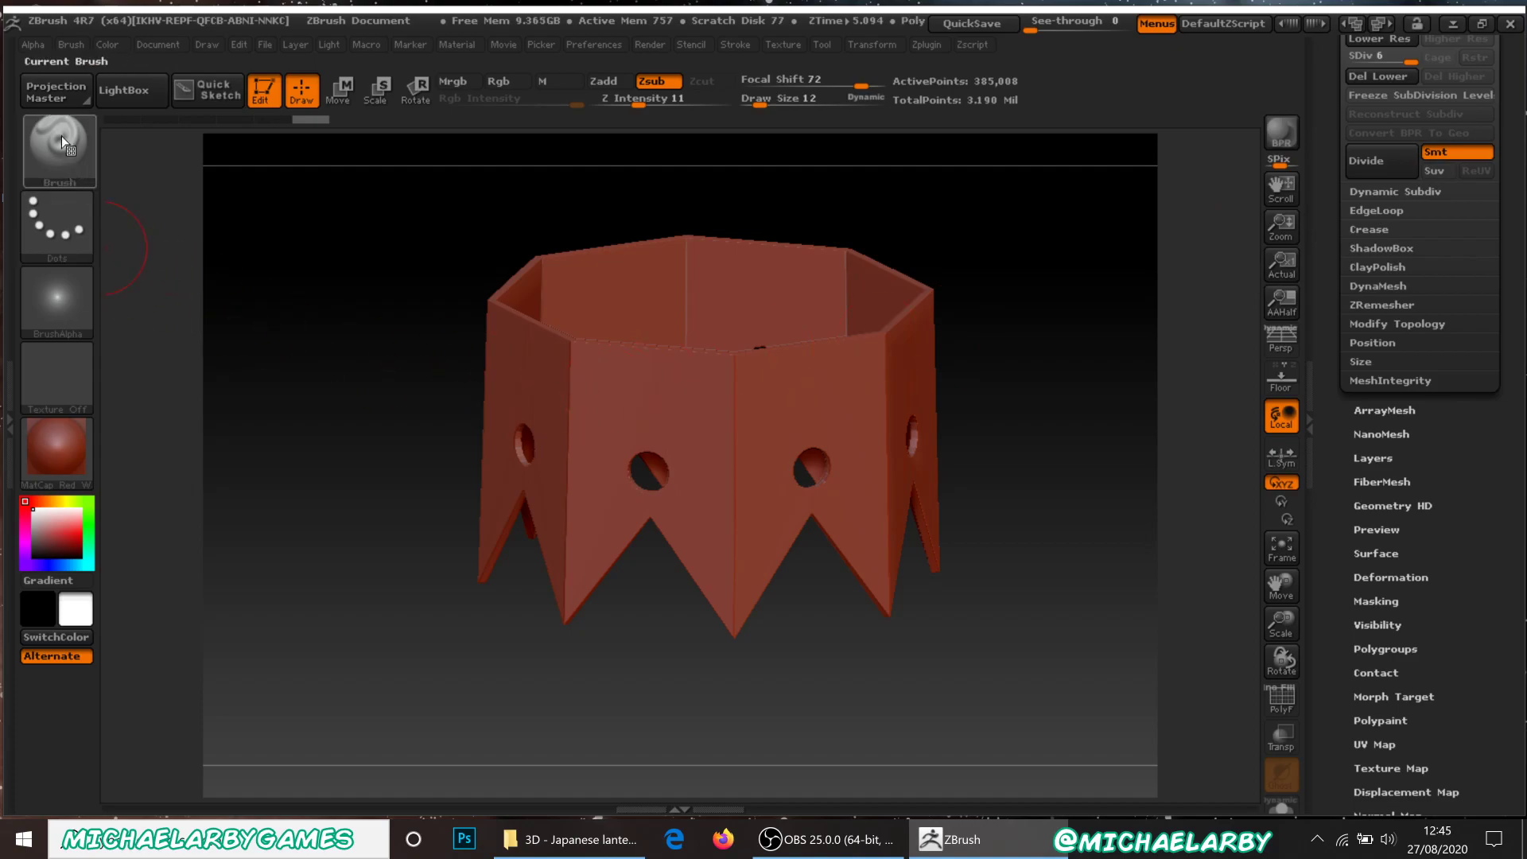
Load Alpha 22 as the alpha for the Dam_Standard brush.
{"action": "left_click", "coordinate": [53, 296]}
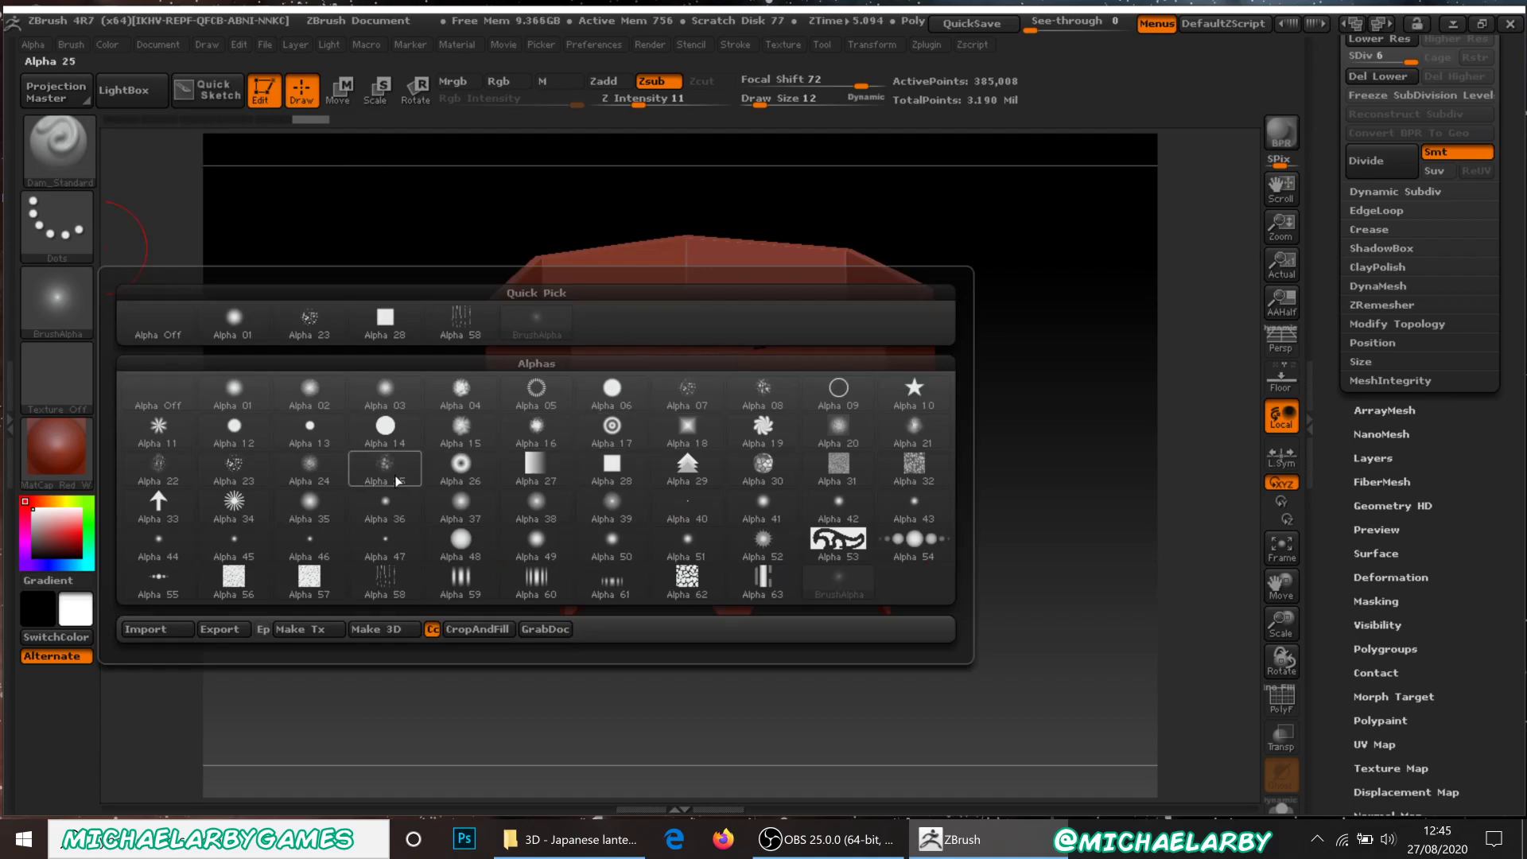
{"action": "mouse_move", "coordinate": [383, 582]}
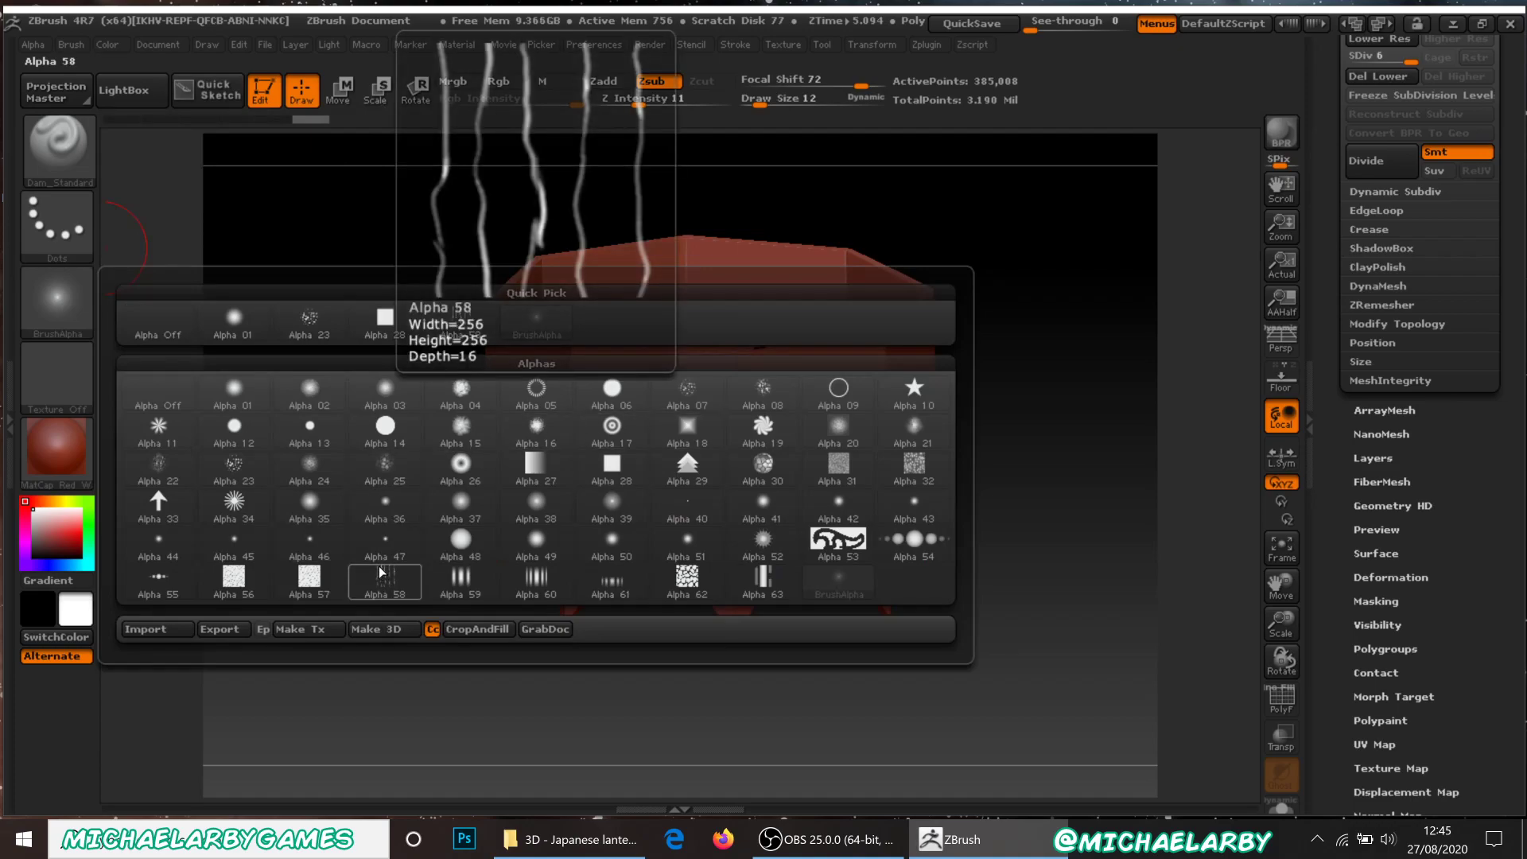
{"action": "left_click", "coordinate": [175, 468]}
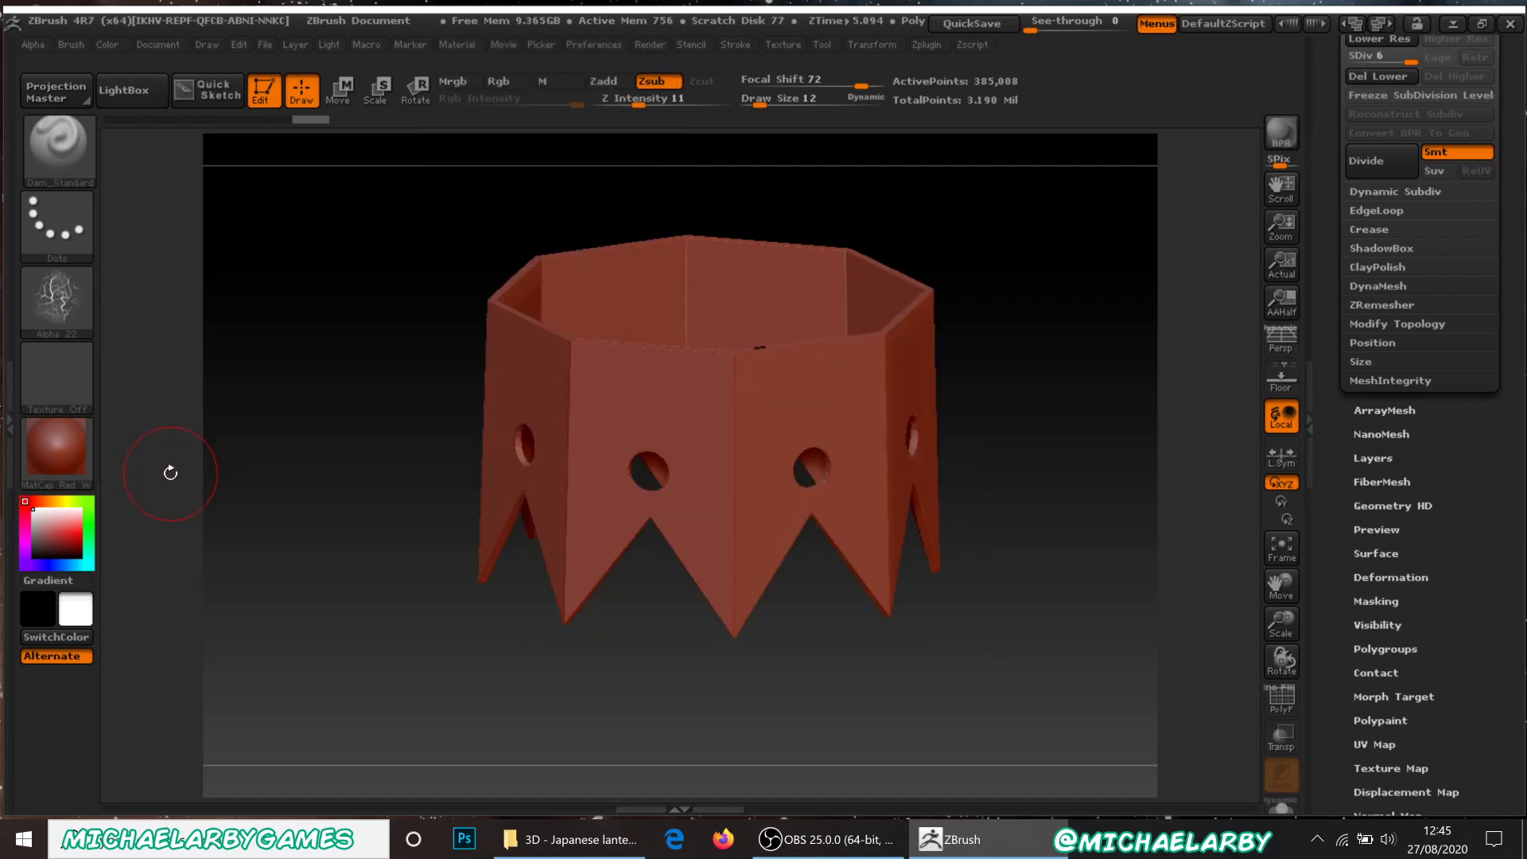
Try a Dots stroke with Alpha 22 down the collar's front corner between two holes, and undo it.
{"action": "left_click_drag", "start_coordinate": [752, 484], "coordinate": [765, 530]}
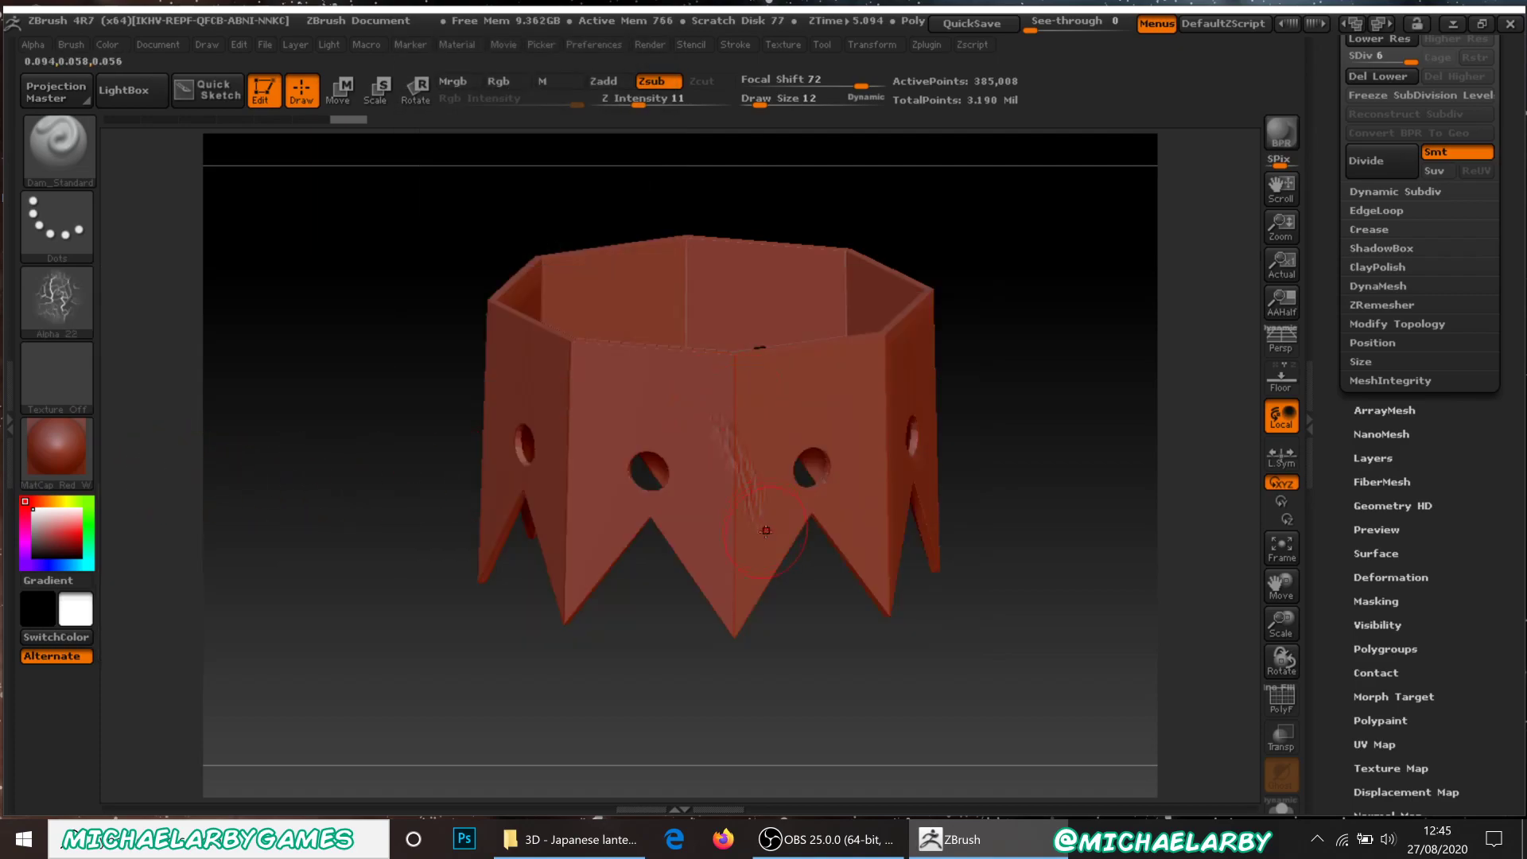
{"action": "key", "text": "ctrl+z"}
{"action": "key", "text": "ctrl+z"}
Set the stroke to DragRect and stamp the branching crack alpha around the holes on several collar faces.
{"action": "left_click", "coordinate": [54, 223]}
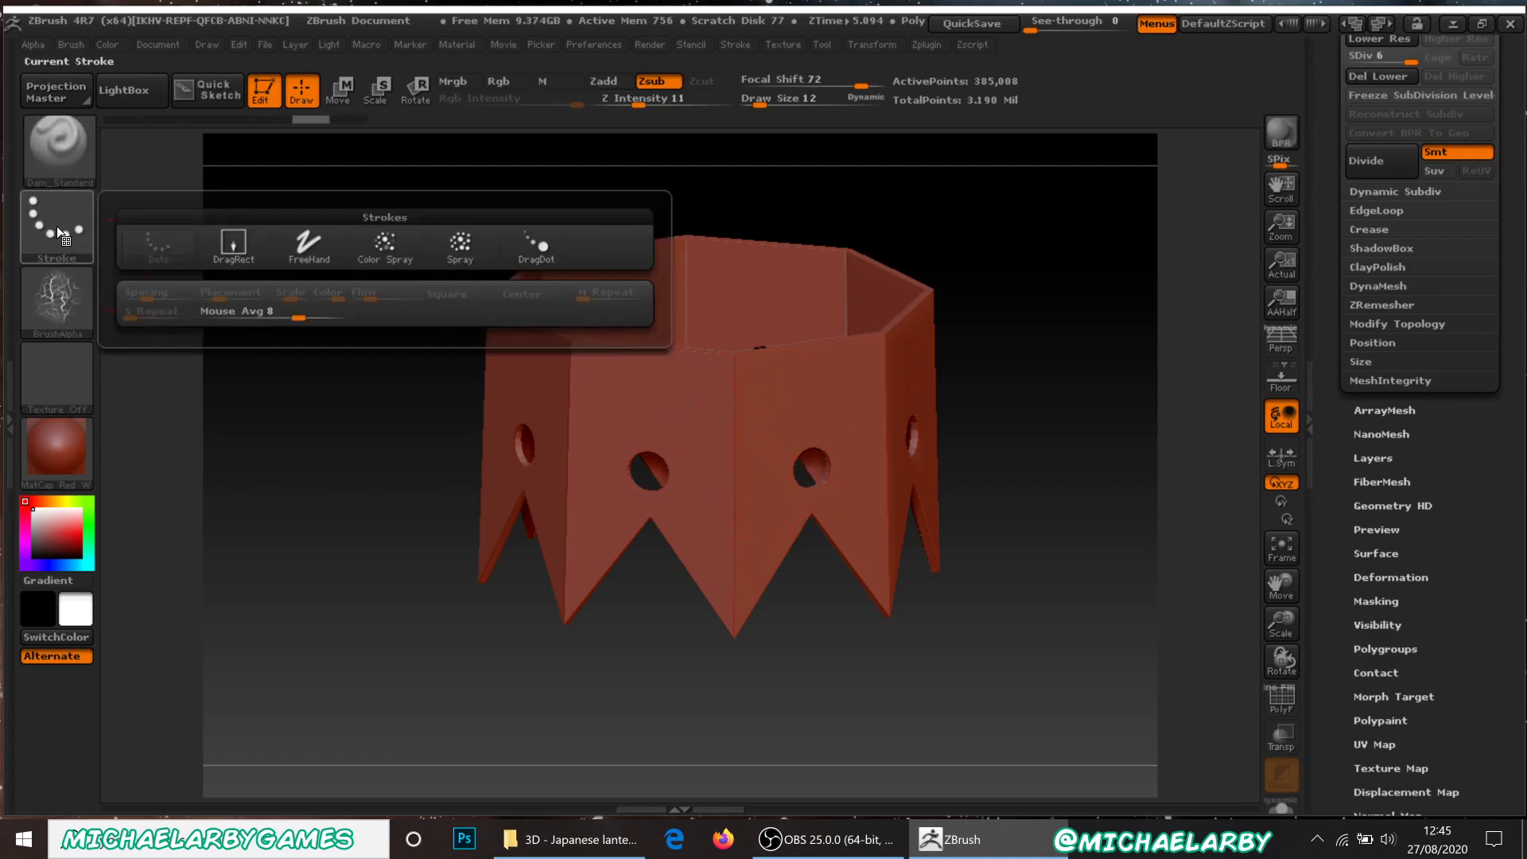
{"action": "left_click", "coordinate": [236, 244]}
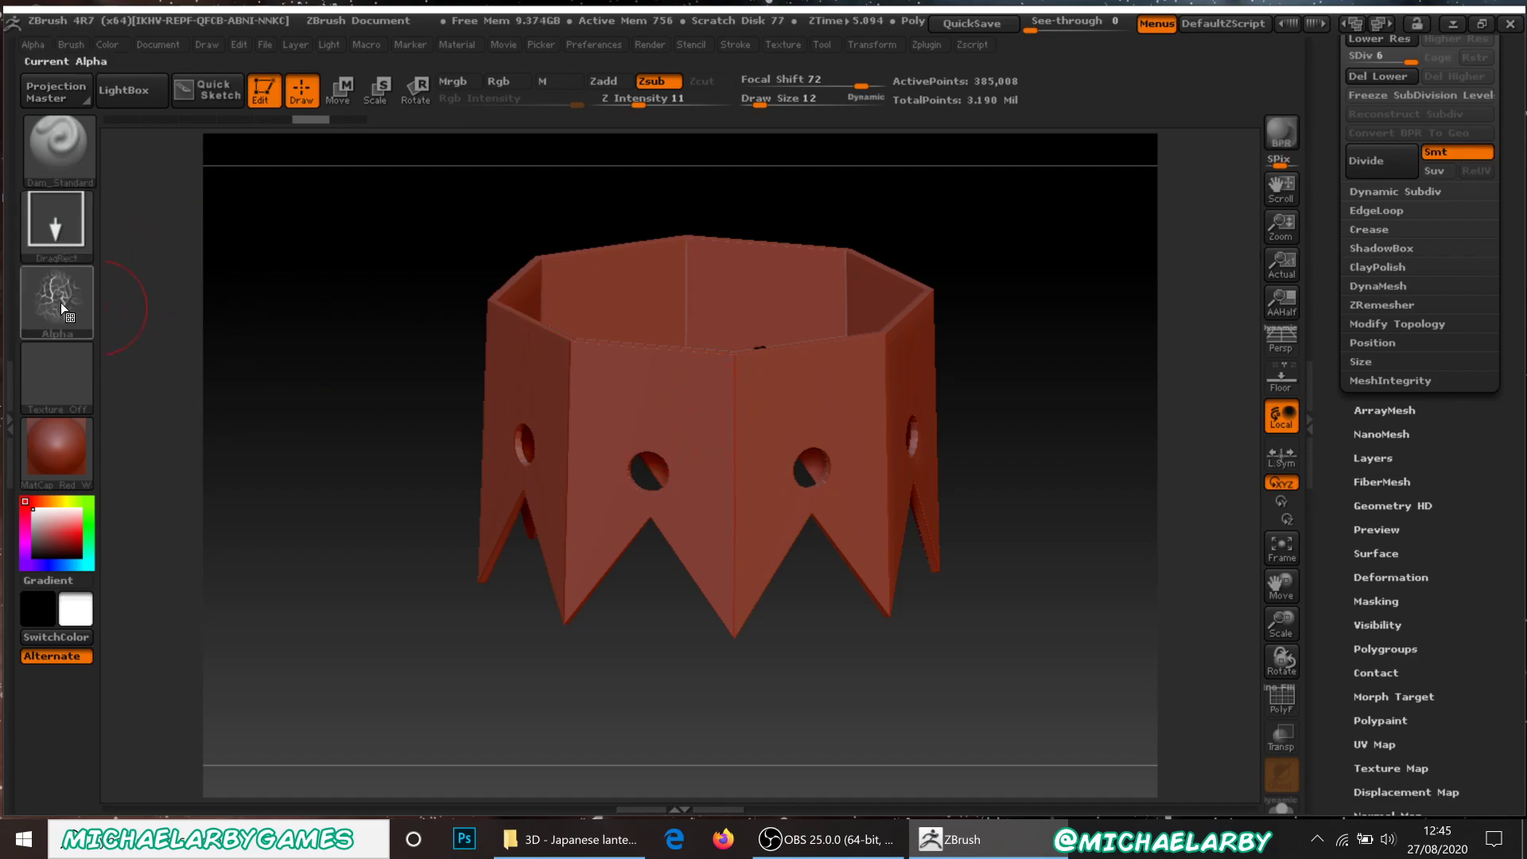
{"action": "mouse_move", "coordinate": [763, 544]}
{"action": "left_mouse_down"}
{"action": "mouse_move", "coordinate": [748, 609]}
{"action": "mouse_move", "coordinate": [738, 576]}
{"action": "left_mouse_up"}
{"action": "left_click_drag", "start_coordinate": [814, 645], "coordinate": [883, 615]}
{"action": "left_click_drag", "start_coordinate": [913, 560], "coordinate": [822, 428]}
{"action": "left_click_drag", "start_coordinate": [882, 517], "coordinate": [899, 535]}
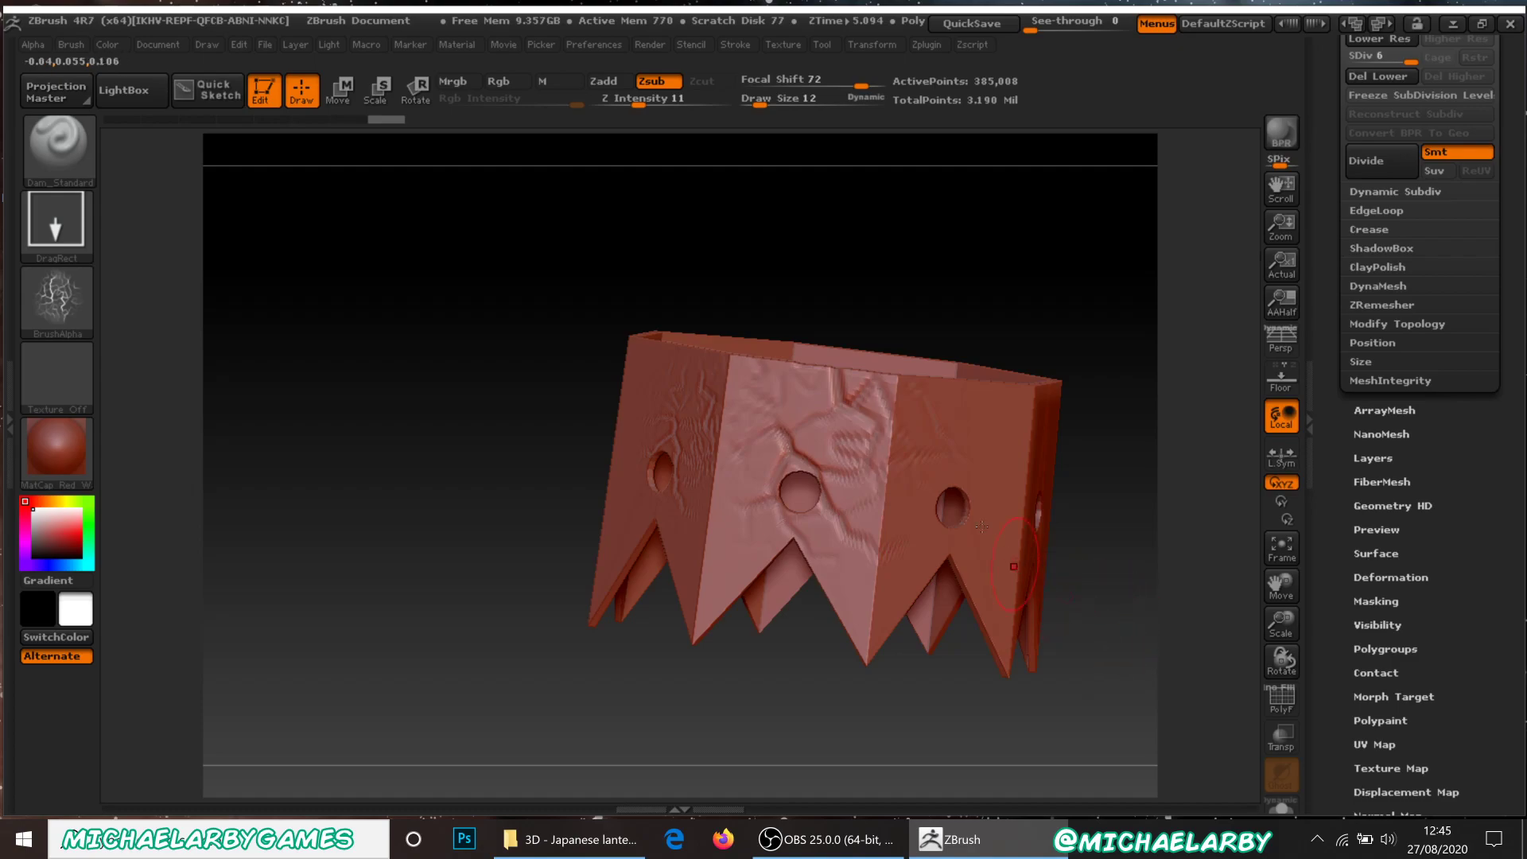
Set the Z Intensity to 6, switch to Zadd, and stamp more of the crack alpha onto the collar faces.
{"action": "left_click", "coordinate": [615, 103]}
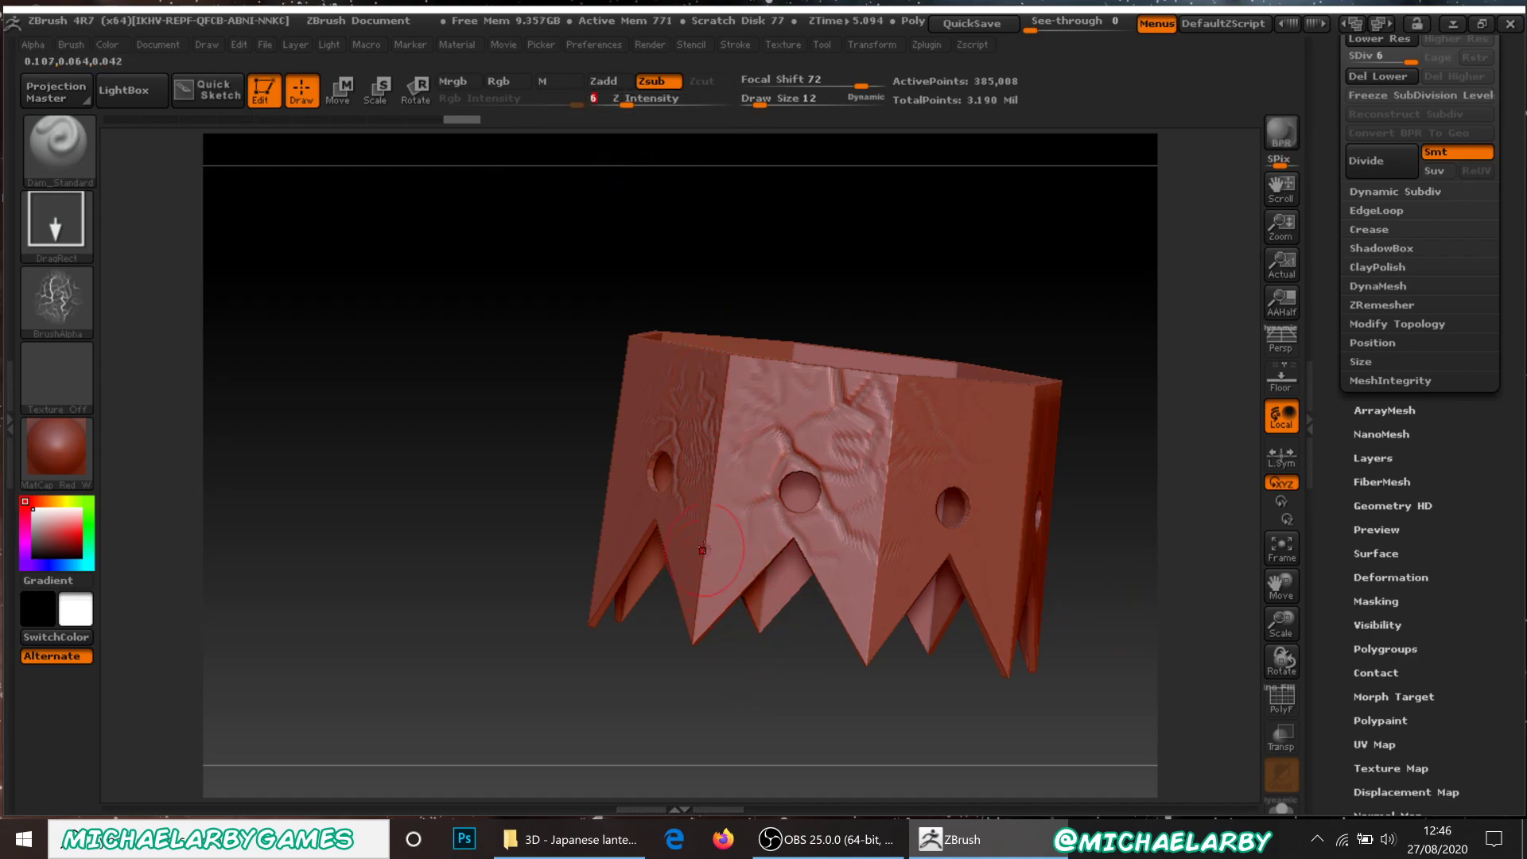
{"action": "left_click_drag", "start_coordinate": [534, 617], "coordinate": [512, 645]}
{"action": "left_click", "coordinate": [603, 81]}
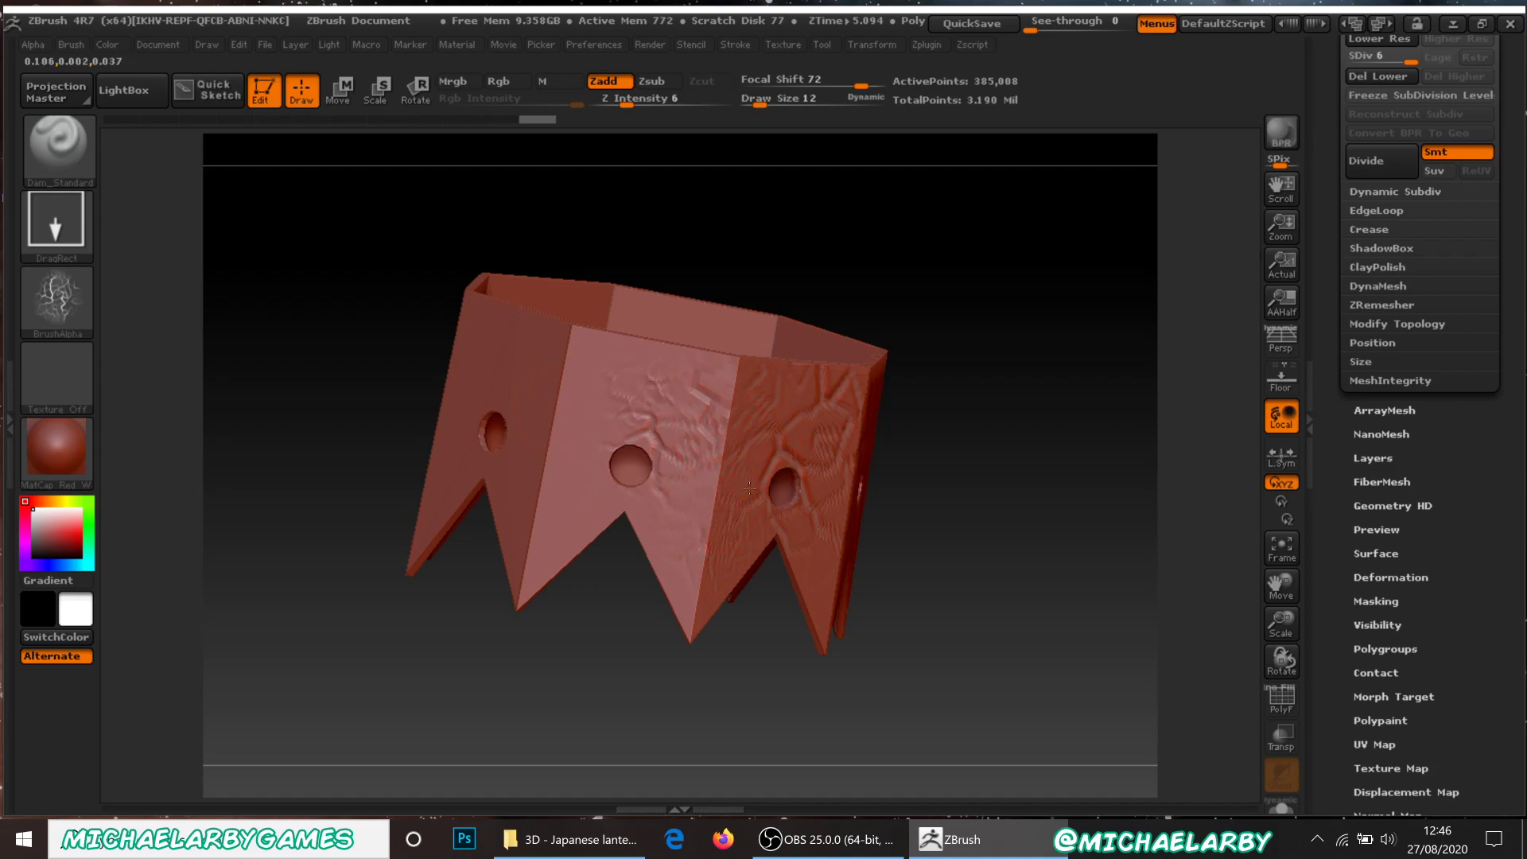
{"action": "mouse_move", "coordinate": [1029, 494]}
{"action": "left_mouse_down"}
{"action": "mouse_move", "coordinate": [1078, 497]}
{"action": "mouse_move", "coordinate": [994, 462]}
{"action": "mouse_move", "coordinate": [1002, 454]}
{"action": "left_mouse_up"}
{"action": "key", "text": "ctrl"}
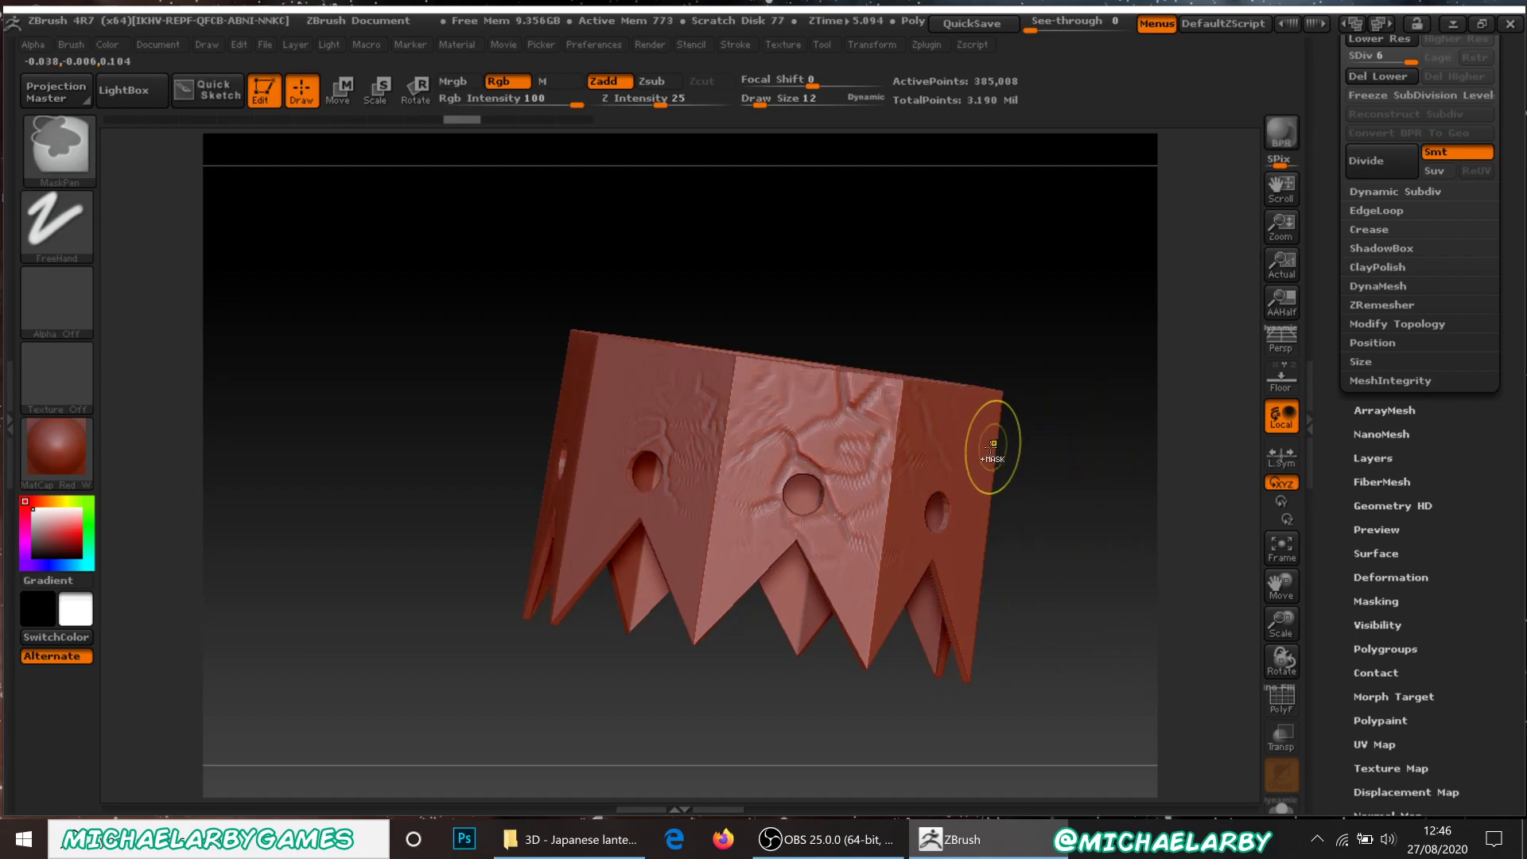
Undo the crack stamps, and try stamping Alpha 62 on the collar faces before undoing that as well.
{"action": "key", "text": "ctrl+z"}
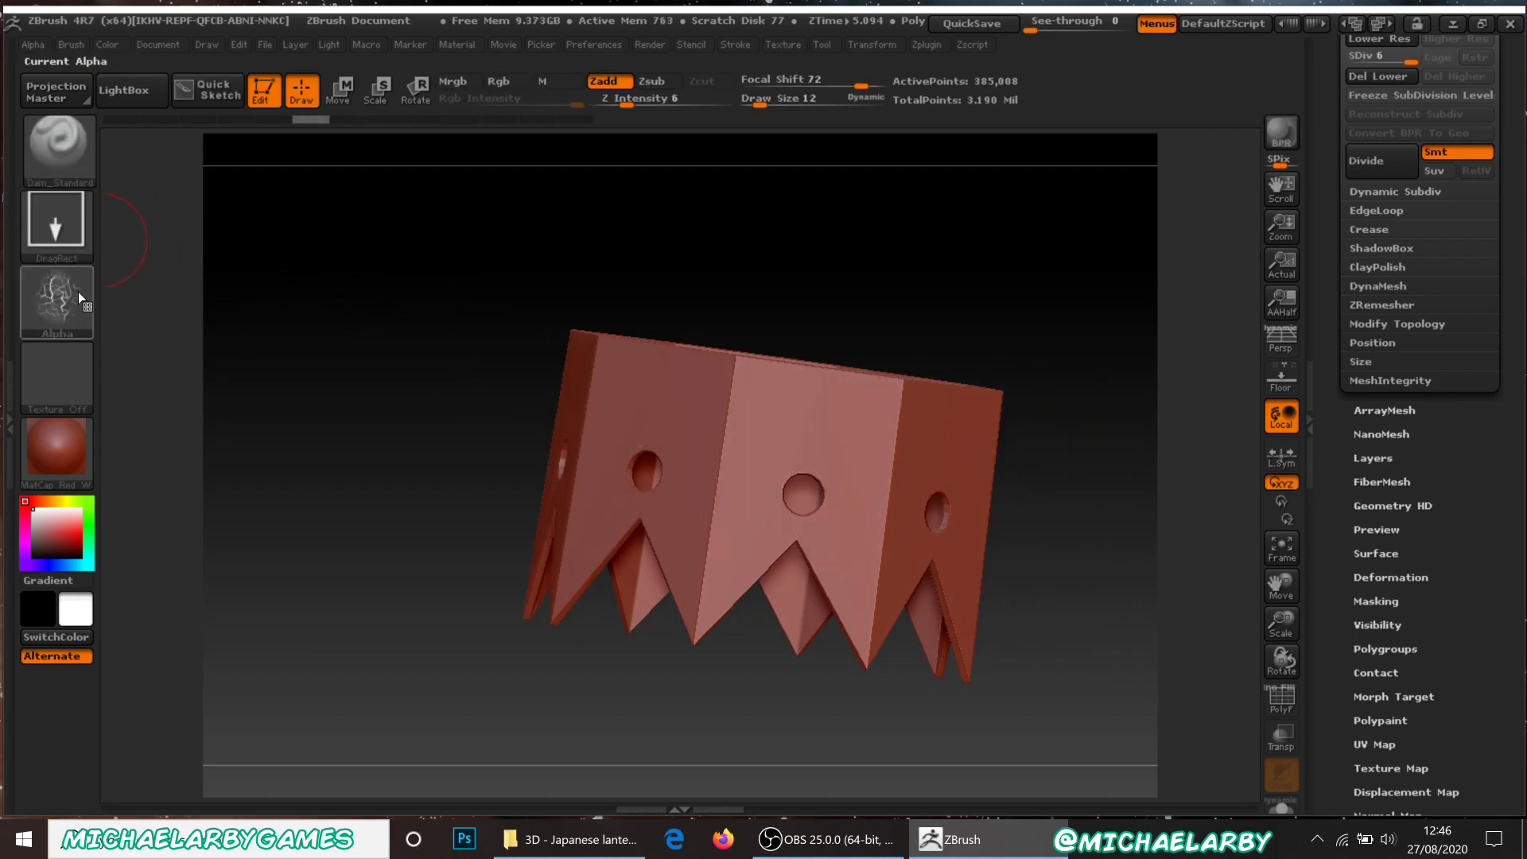
{"action": "left_click", "coordinate": [78, 284]}
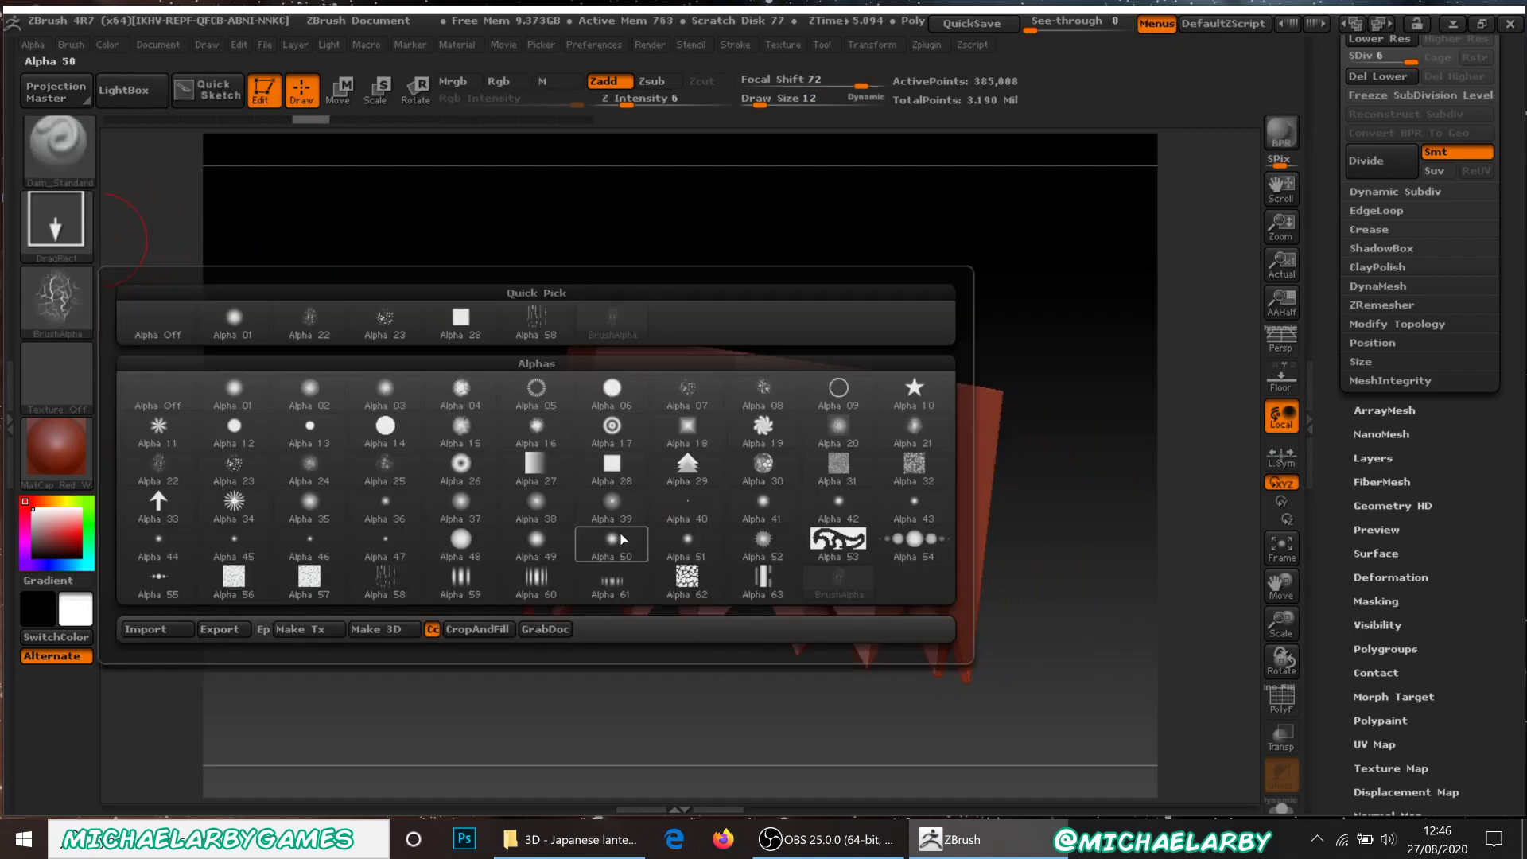
{"action": "left_click", "coordinate": [683, 581]}
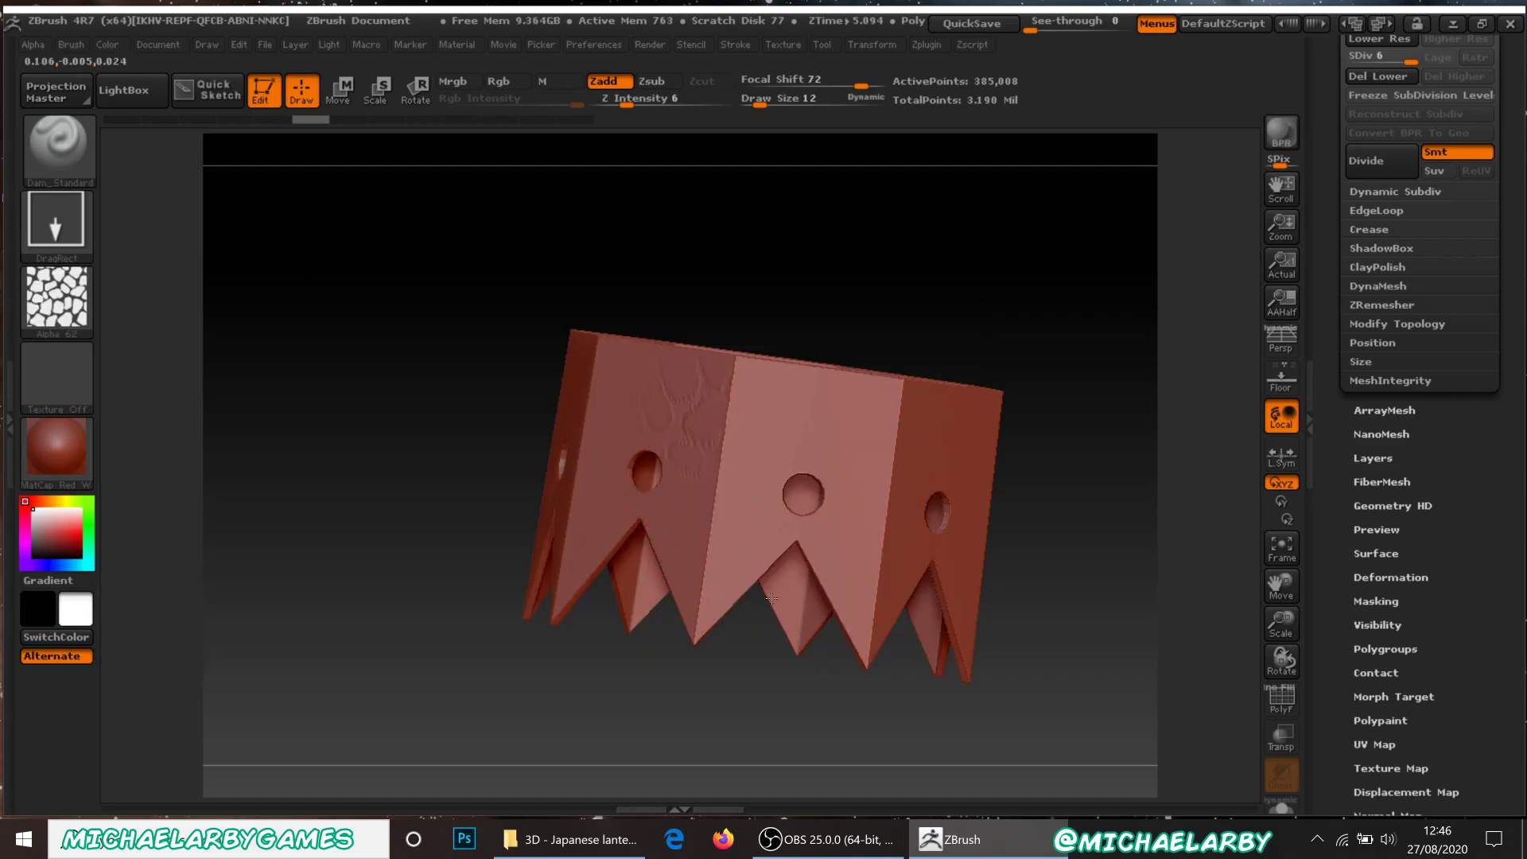
{"action": "left_click_drag", "start_coordinate": [748, 541], "coordinate": [748, 542]}
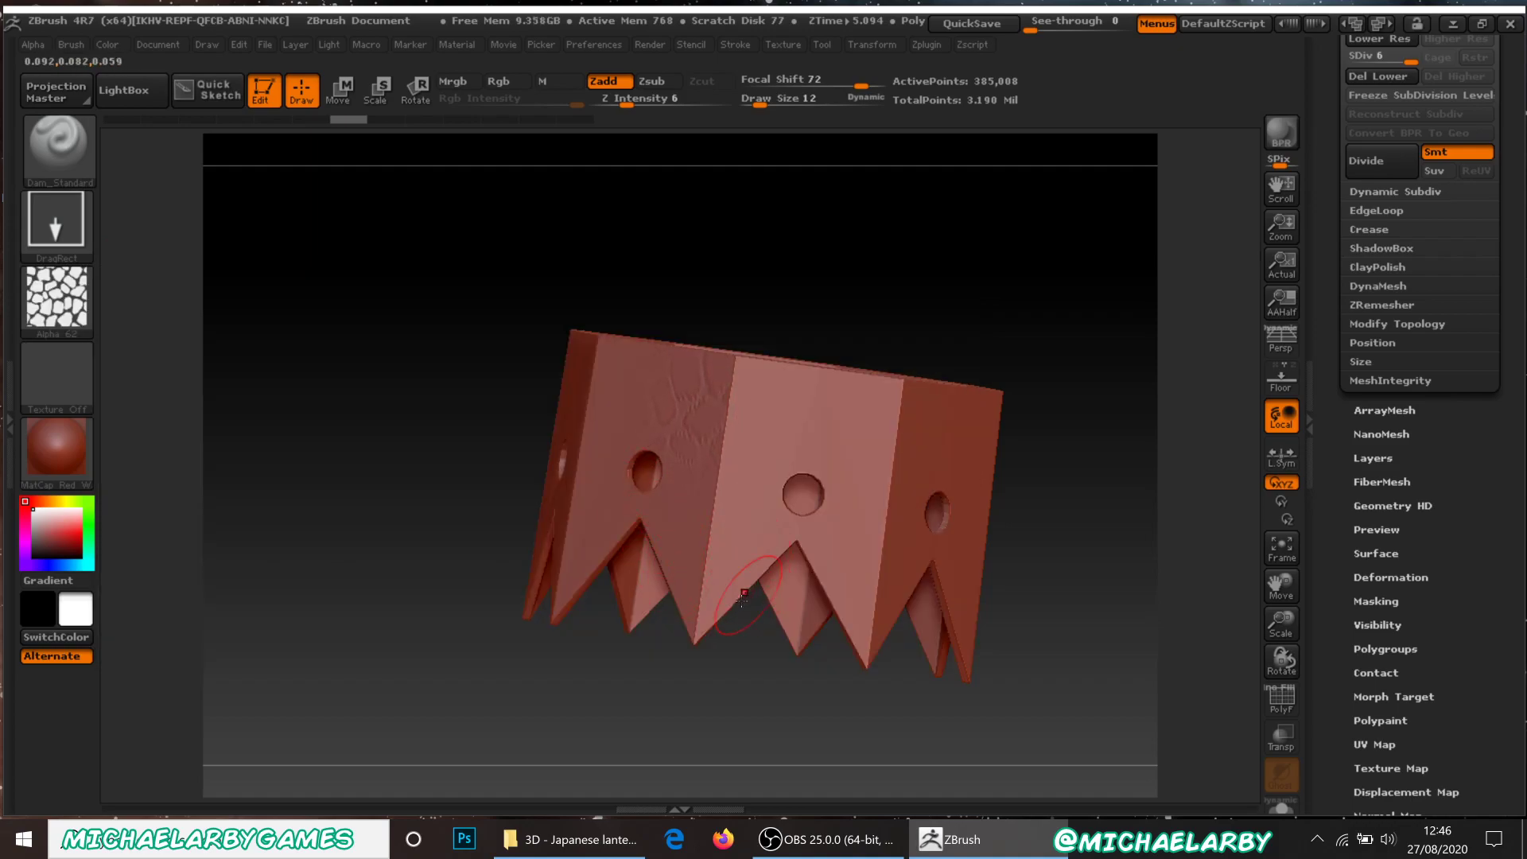
{"action": "left_click_drag", "start_coordinate": [804, 692], "coordinate": [737, 675]}
{"action": "left_click_drag", "start_coordinate": [581, 698], "coordinate": [666, 699]}
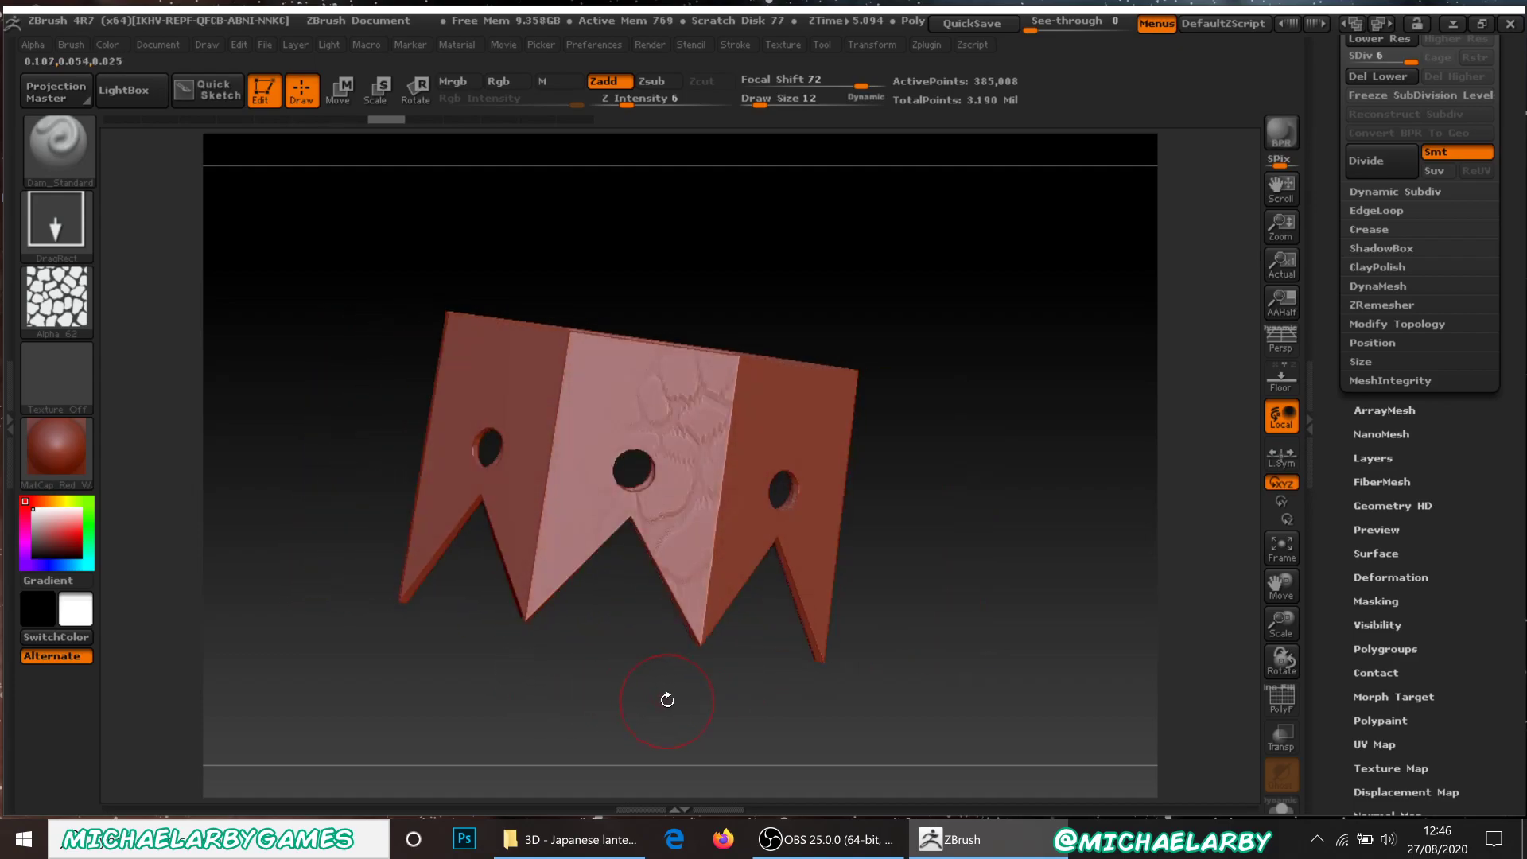
{"action": "key", "text": "ctrl+z"}
{"action": "key", "text": "ctrl+z"}
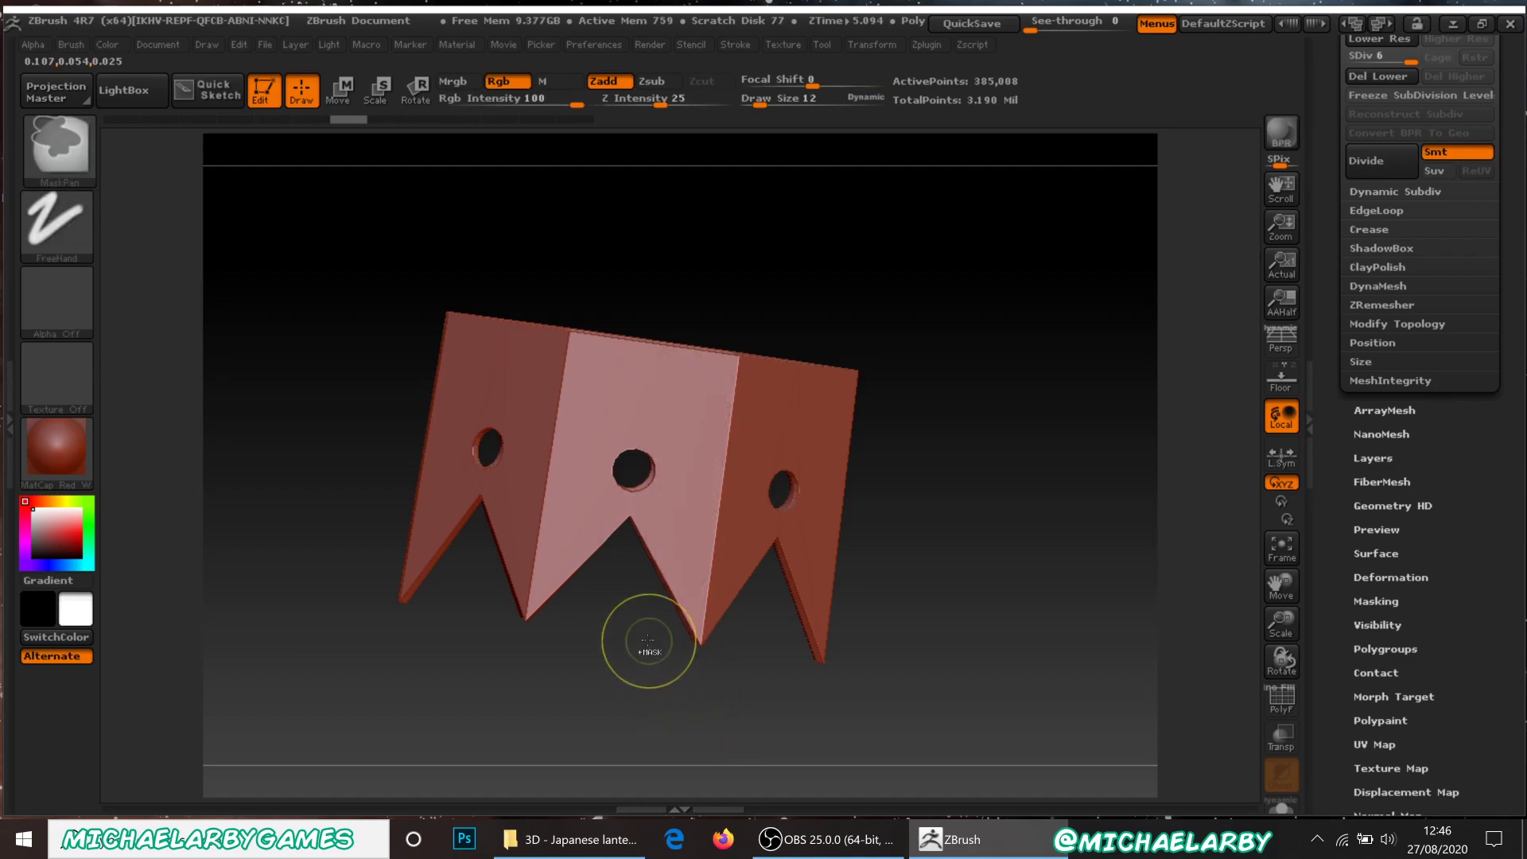
Load Alpha 08 for the Dam_Standard brush and stamp it lightly near the upper edge of a collar face.
{"action": "left_click", "coordinate": [45, 284]}
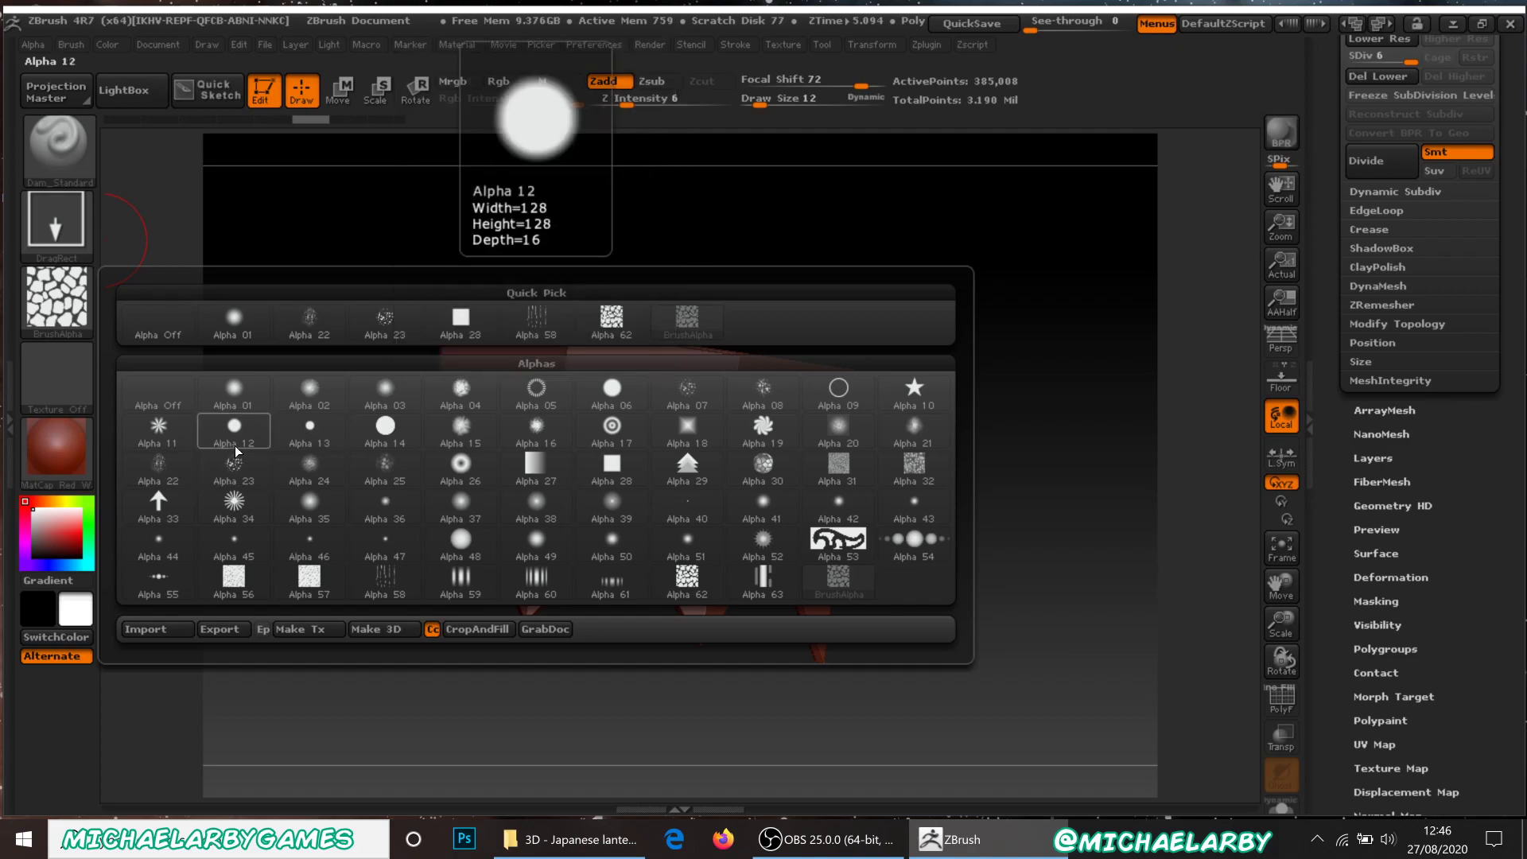
{"action": "left_click", "coordinate": [763, 393]}
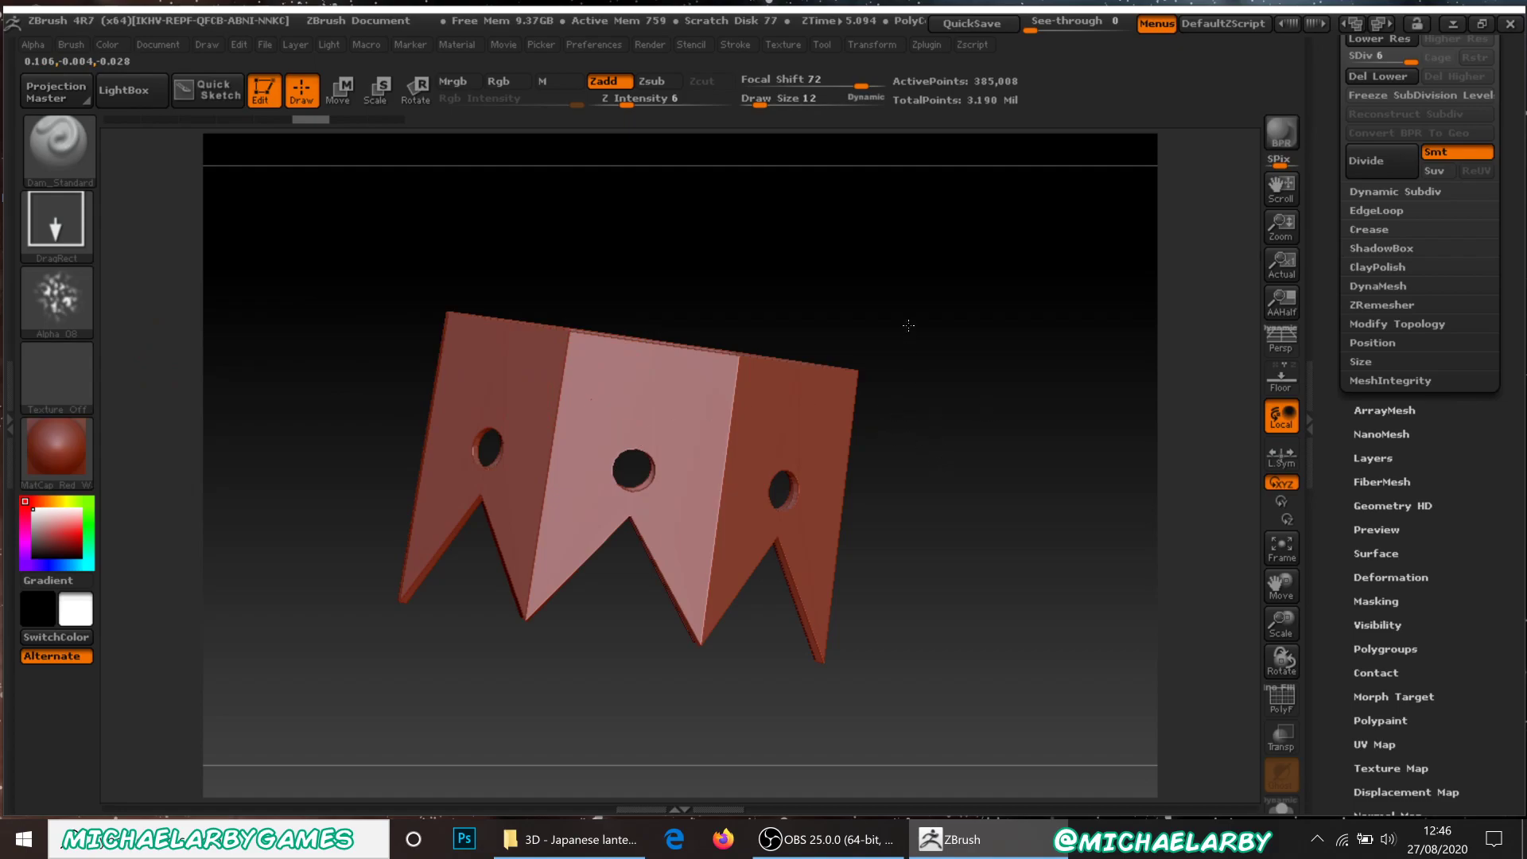
{"action": "left_click_drag", "start_coordinate": [905, 330], "coordinate": [931, 327]}
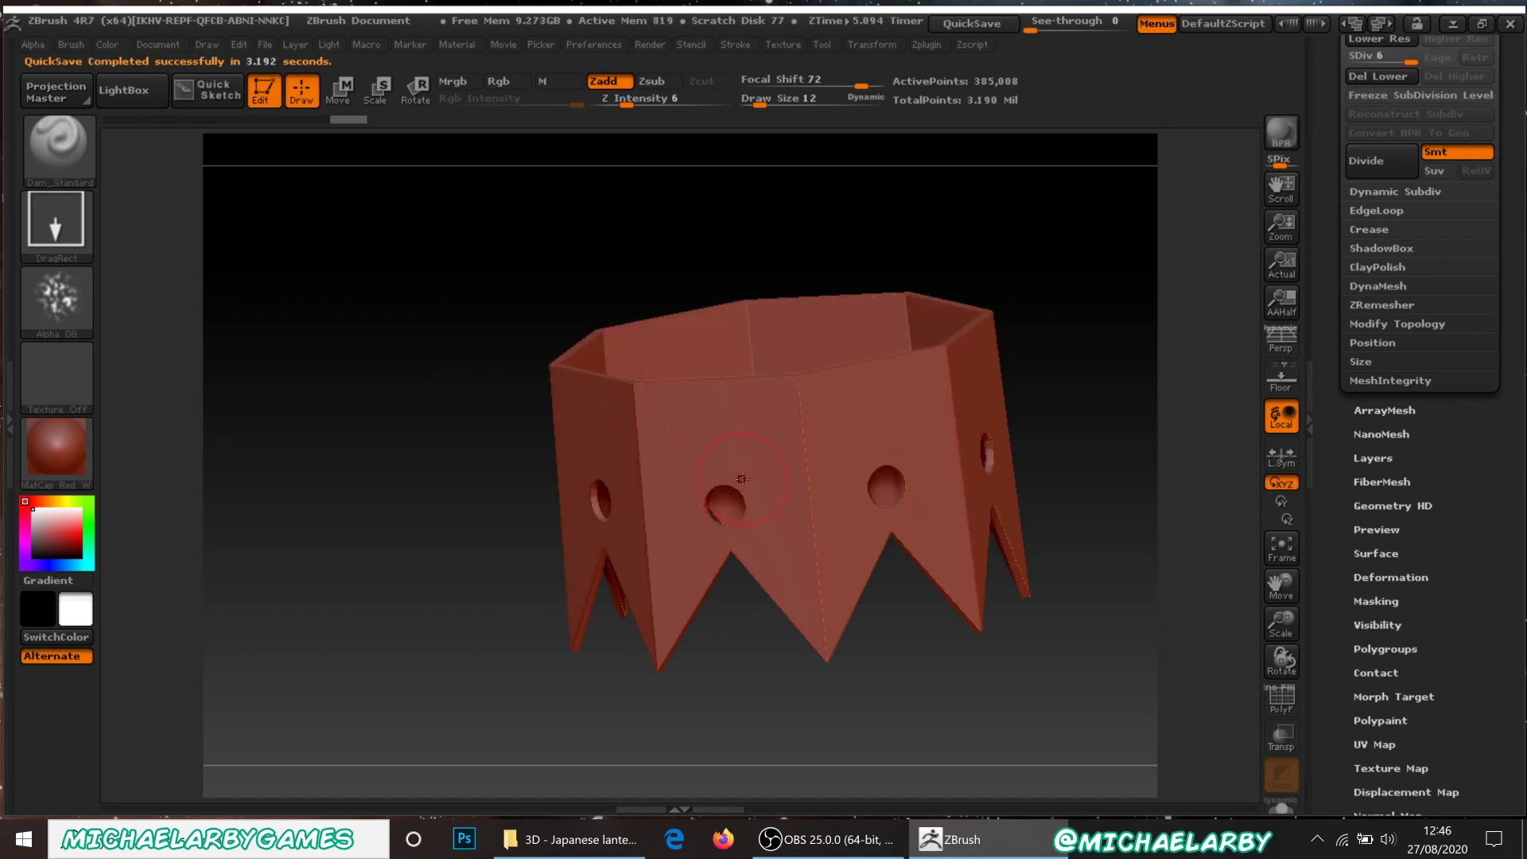
{"action": "left_click_drag", "start_coordinate": [754, 647], "coordinate": [712, 382]}
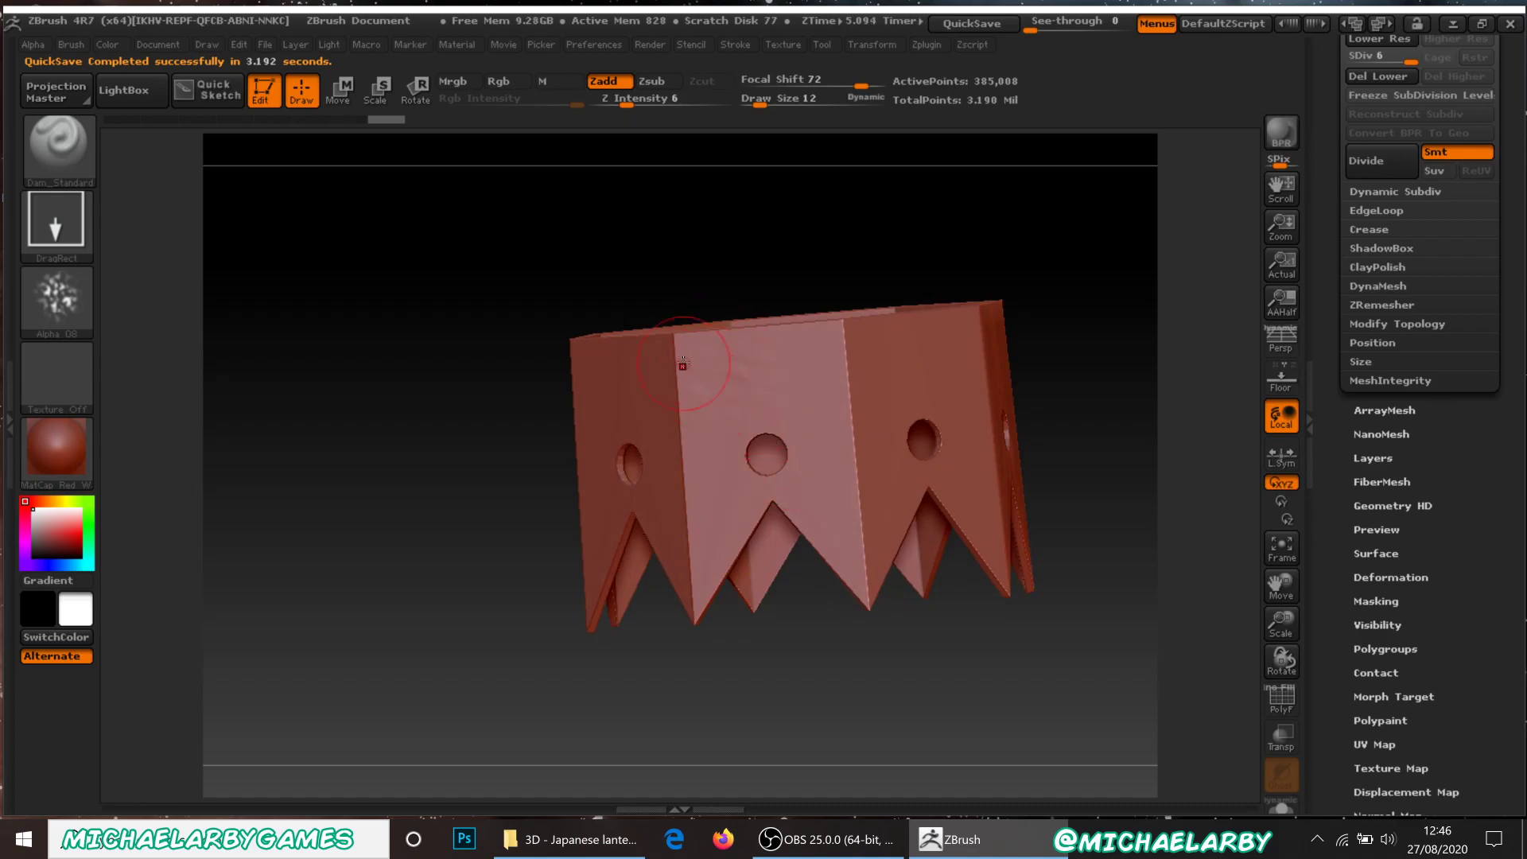
Set the Z Intensity to 14 and stamp Alpha 08 above and below the hole along the face's edge.
{"action": "left_click_drag", "start_coordinate": [639, 103], "coordinate": [651, 103]}
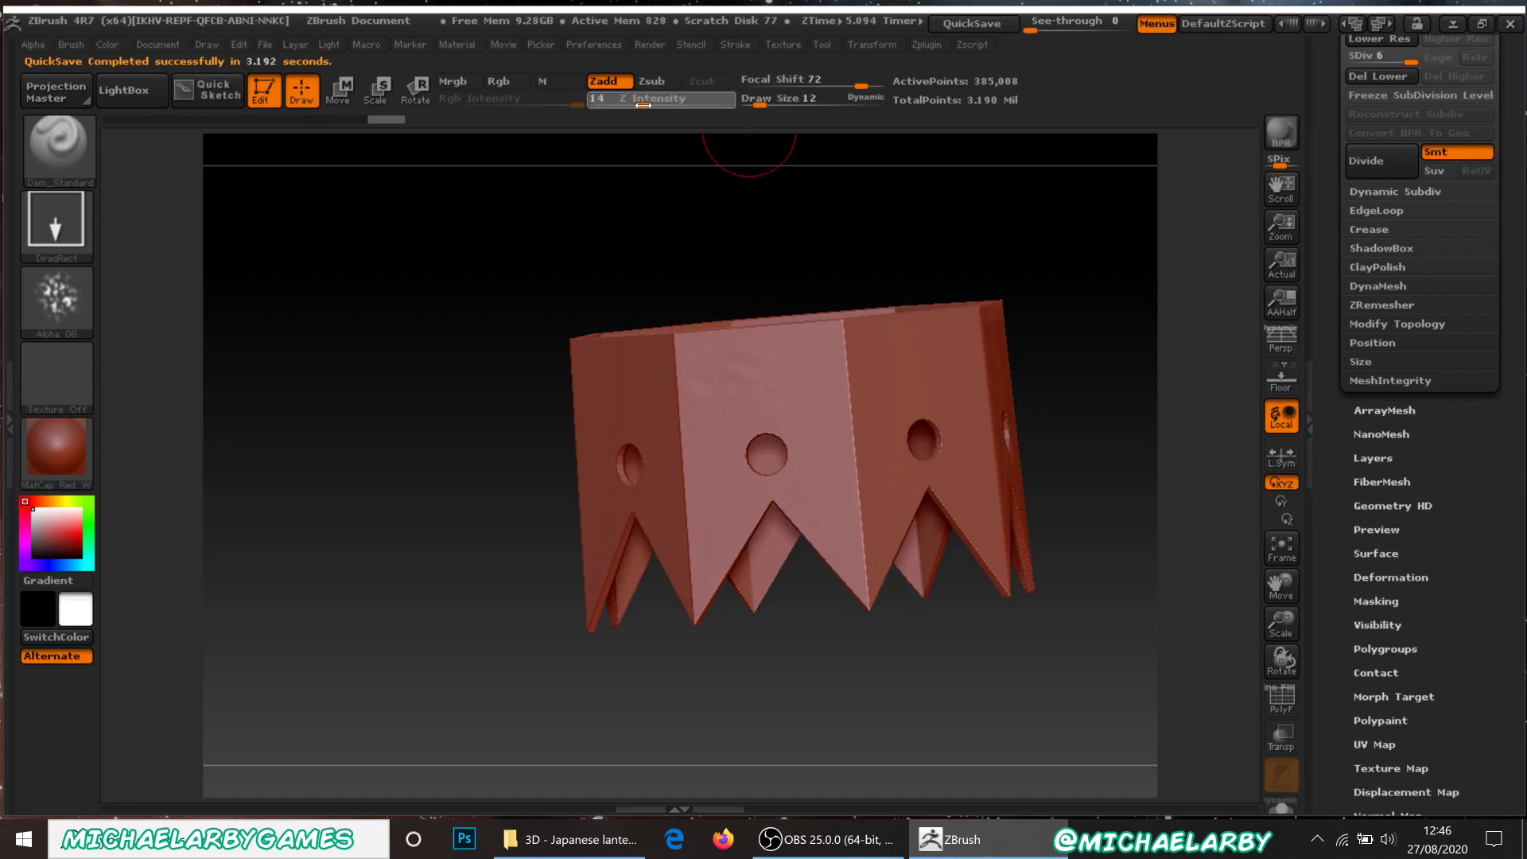
{"action": "left_click_drag", "start_coordinate": [823, 354], "coordinate": [792, 406]}
{"action": "left_click_drag", "start_coordinate": [836, 515], "coordinate": [827, 485]}
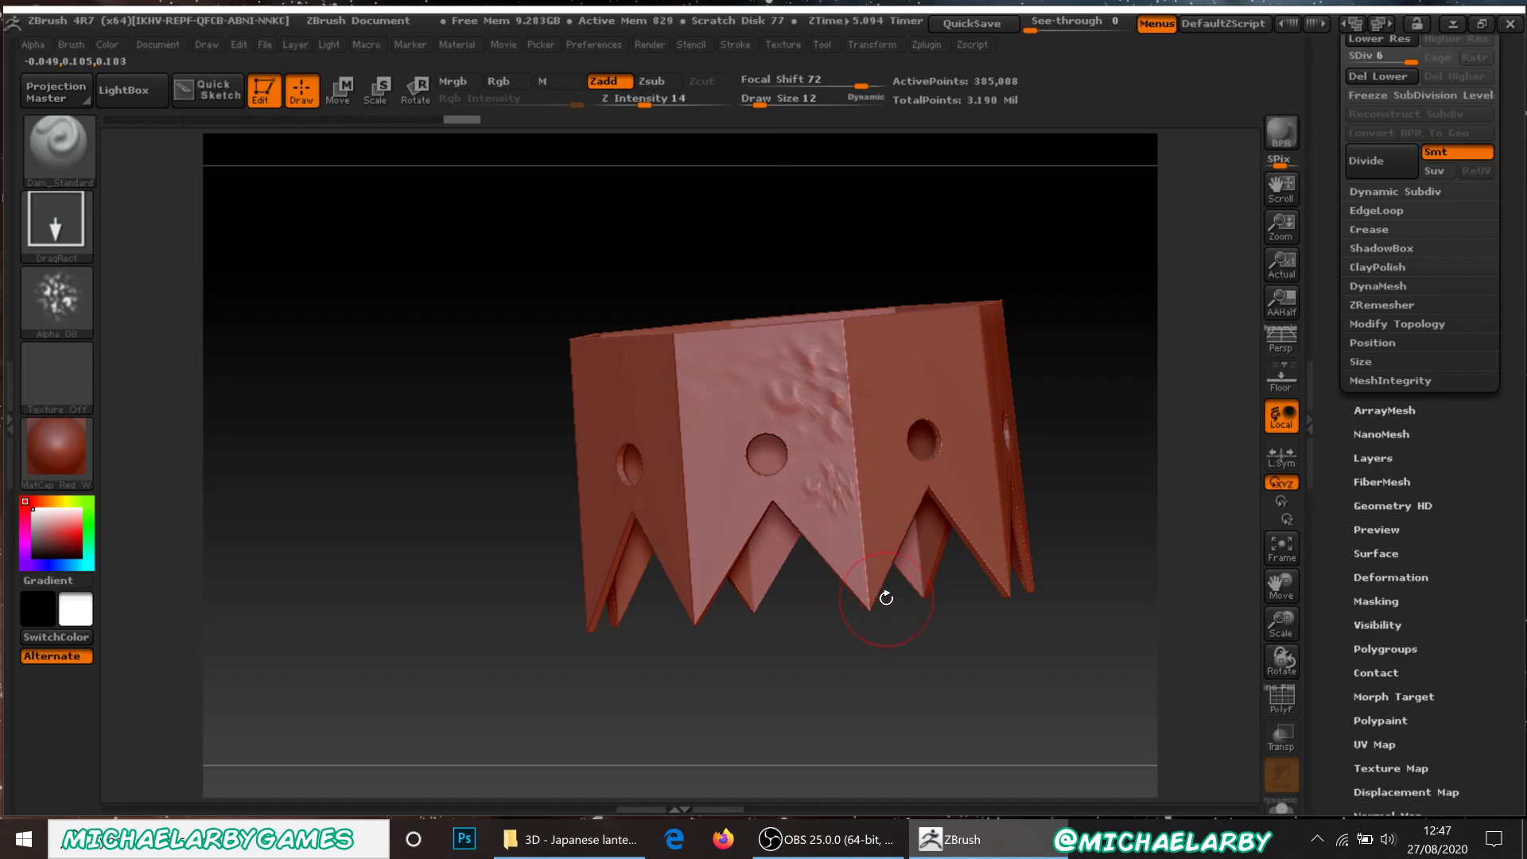
Set the Z Intensity to 6, stamp more Alpha 08 pitting around the hole, and smooth the marks on that collar face.
{"action": "left_click_drag", "start_coordinate": [644, 103], "coordinate": [627, 103]}
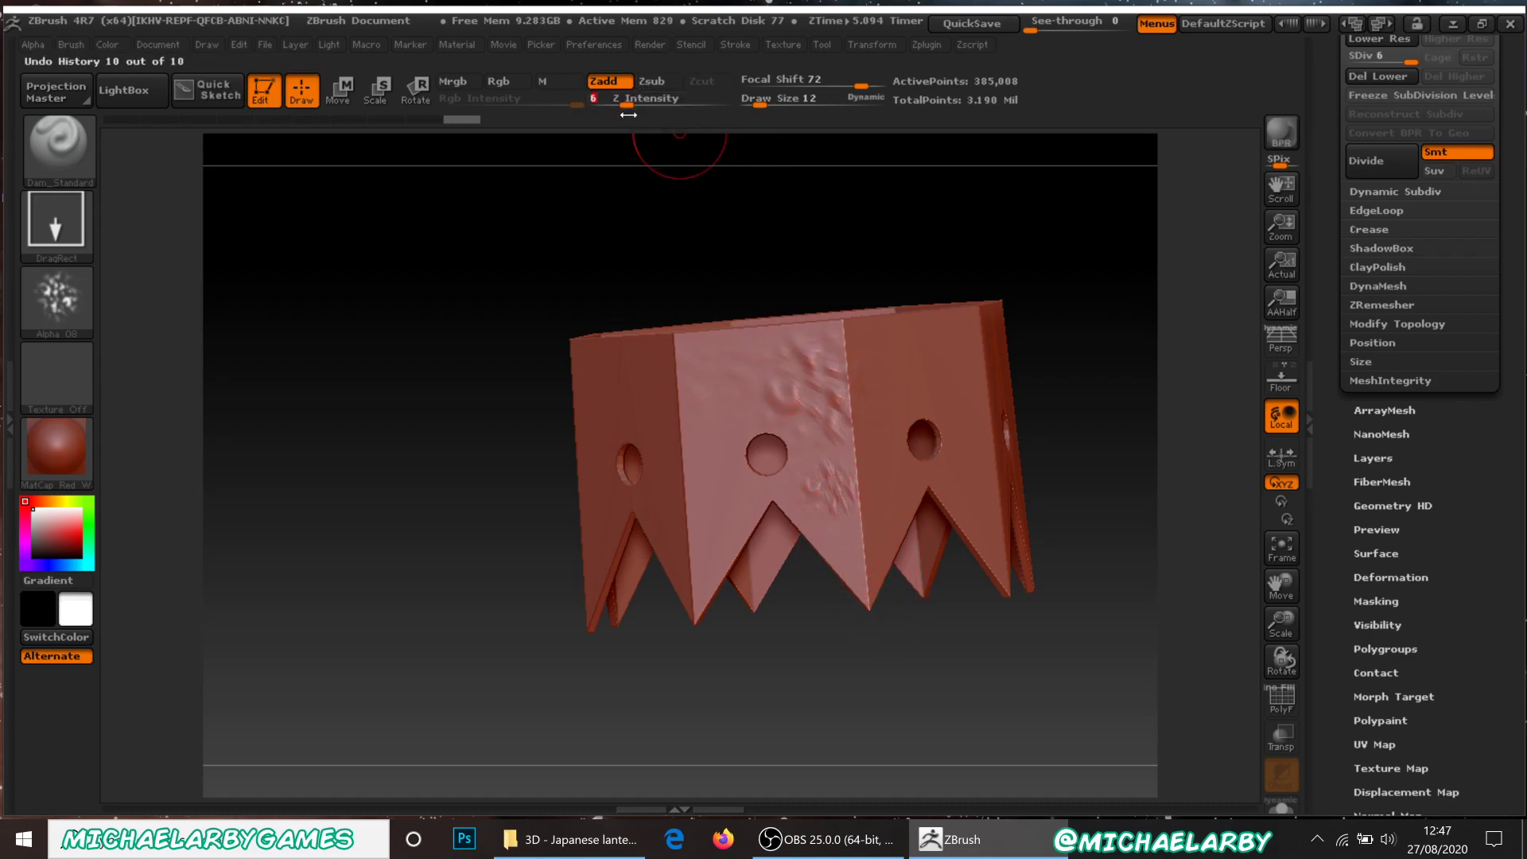
{"action": "left_click_drag", "start_coordinate": [875, 509], "coordinate": [884, 490]}
{"action": "left_click_drag", "start_coordinate": [903, 547], "coordinate": [899, 549]}
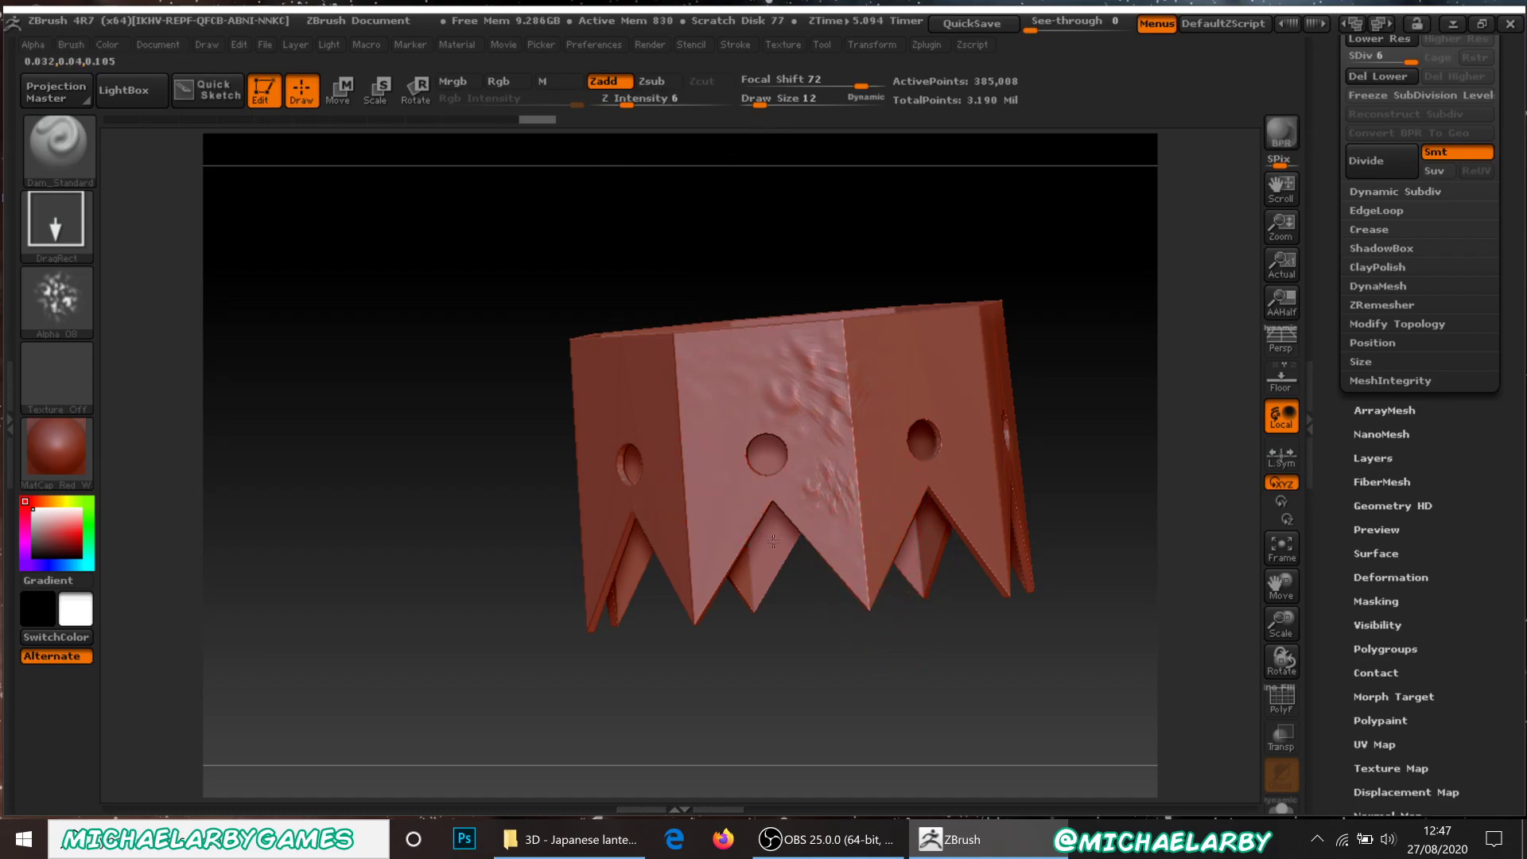
{"action": "left_click_drag", "start_coordinate": [785, 486], "coordinate": [753, 493]}
{"action": "left_click_drag", "start_coordinate": [824, 530], "coordinate": [823, 530]}
{"action": "left_click_drag", "start_coordinate": [711, 408], "coordinate": [758, 444]}
{"action": "mouse_move", "coordinate": [789, 392]}
{"action": "left_mouse_down", "text": "shift"}
{"action": "mouse_move", "coordinate": [813, 408]}
{"action": "mouse_move", "coordinate": [807, 368]}
{"action": "mouse_move", "coordinate": [831, 469]}
{"action": "left_mouse_up", "text": "shift"}
{"action": "mouse_move", "coordinate": [849, 531]}
{"action": "left_mouse_down", "text": "shift"}
{"action": "mouse_move", "coordinate": [818, 488]}
{"action": "mouse_move", "coordinate": [812, 512]}
{"action": "left_mouse_up", "text": "shift"}
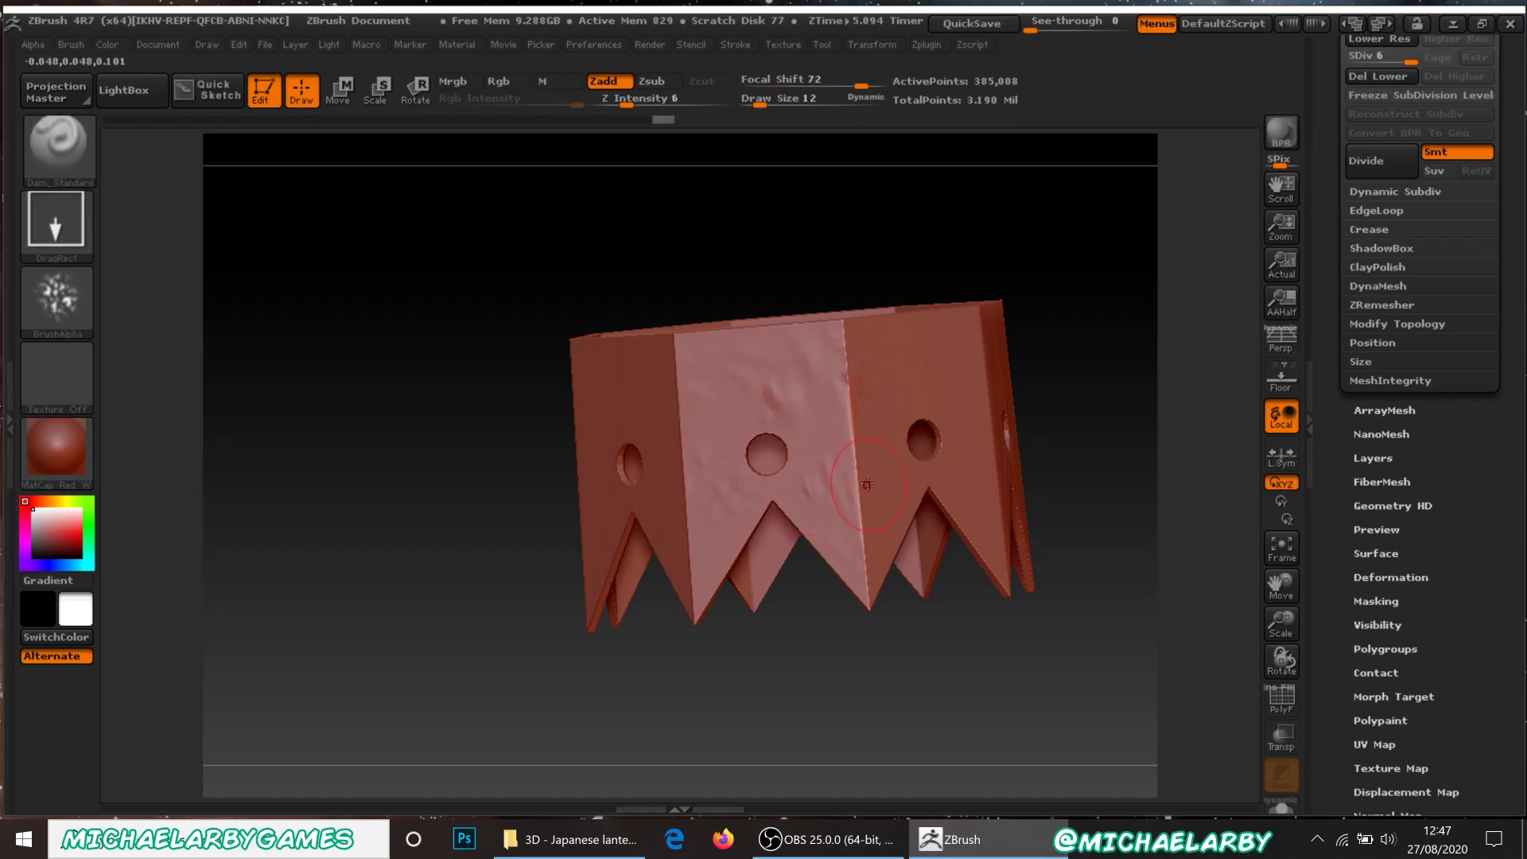
Switch to Zsub and stamp subtle Alpha 08 wear onto the collar faces.
{"action": "left_click", "coordinate": [651, 82]}
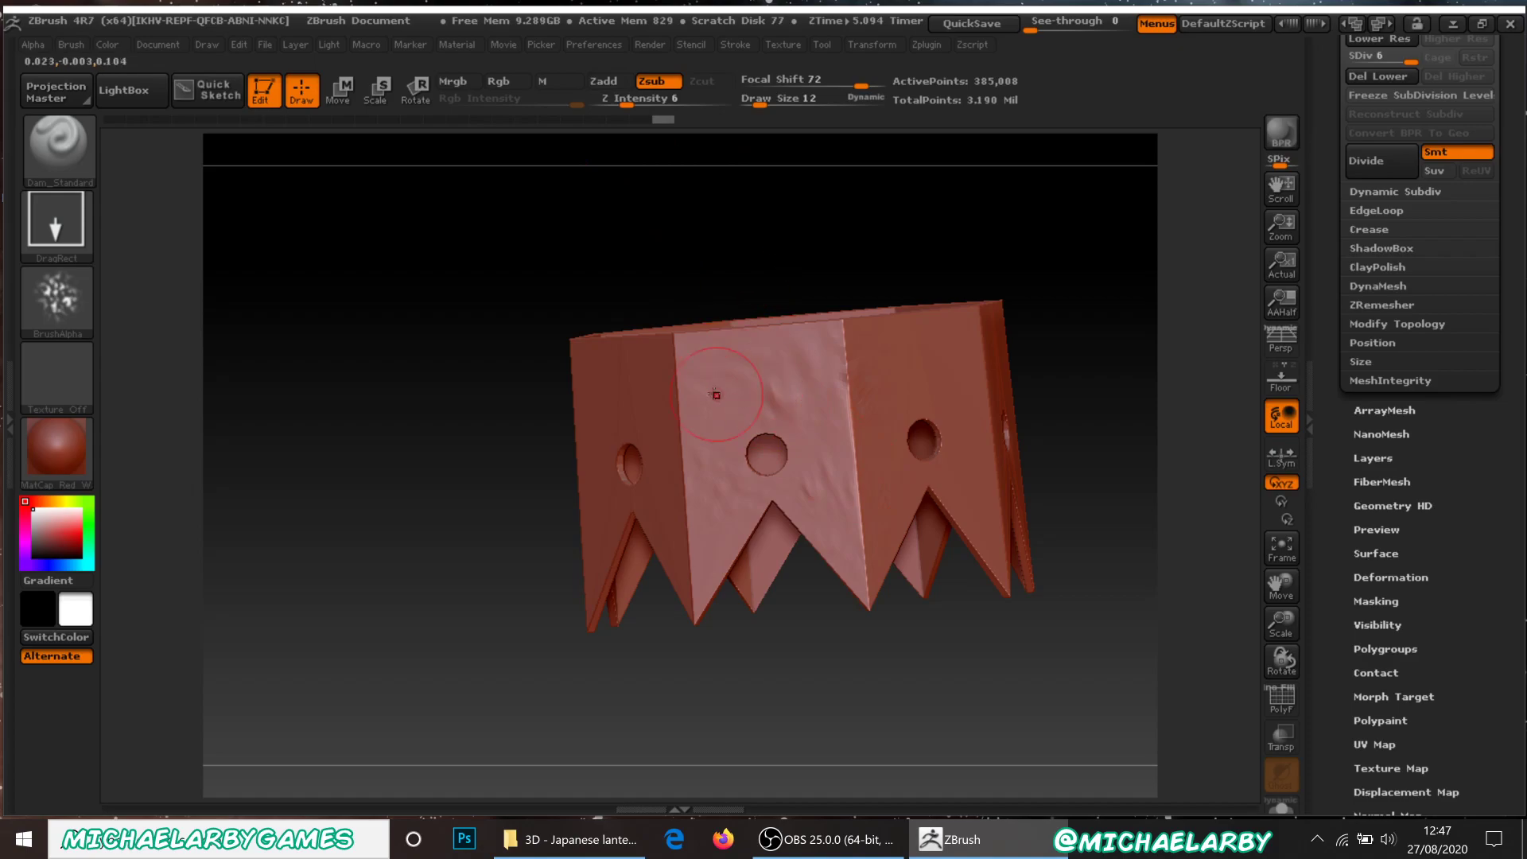
{"action": "left_click_drag", "start_coordinate": [797, 499], "coordinate": [798, 501]}
{"action": "mouse_move", "coordinate": [802, 648]}
{"action": "left_mouse_down"}
{"action": "mouse_move", "coordinate": [724, 646]}
{"action": "mouse_move", "coordinate": [813, 597]}
{"action": "mouse_move", "coordinate": [805, 652]}
{"action": "mouse_move", "coordinate": [805, 636]}
{"action": "mouse_move", "coordinate": [825, 696]}
{"action": "left_mouse_up"}
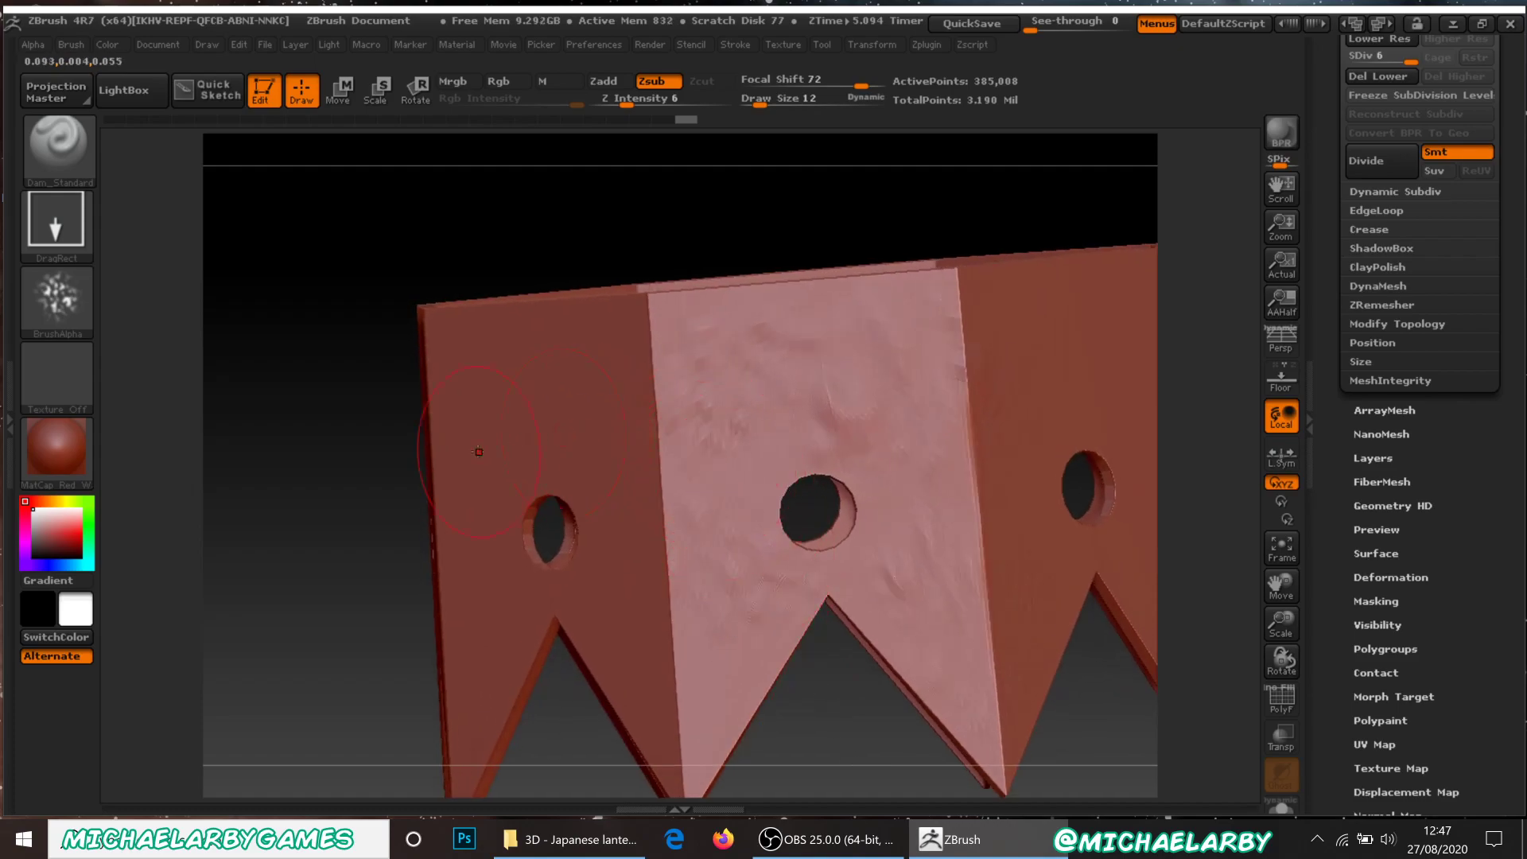
{"action": "mouse_move", "coordinate": [358, 517]}
{"action": "left_mouse_down"}
{"action": "mouse_move", "coordinate": [327, 518]}
{"action": "mouse_move", "coordinate": [401, 513]}
{"action": "left_mouse_up"}
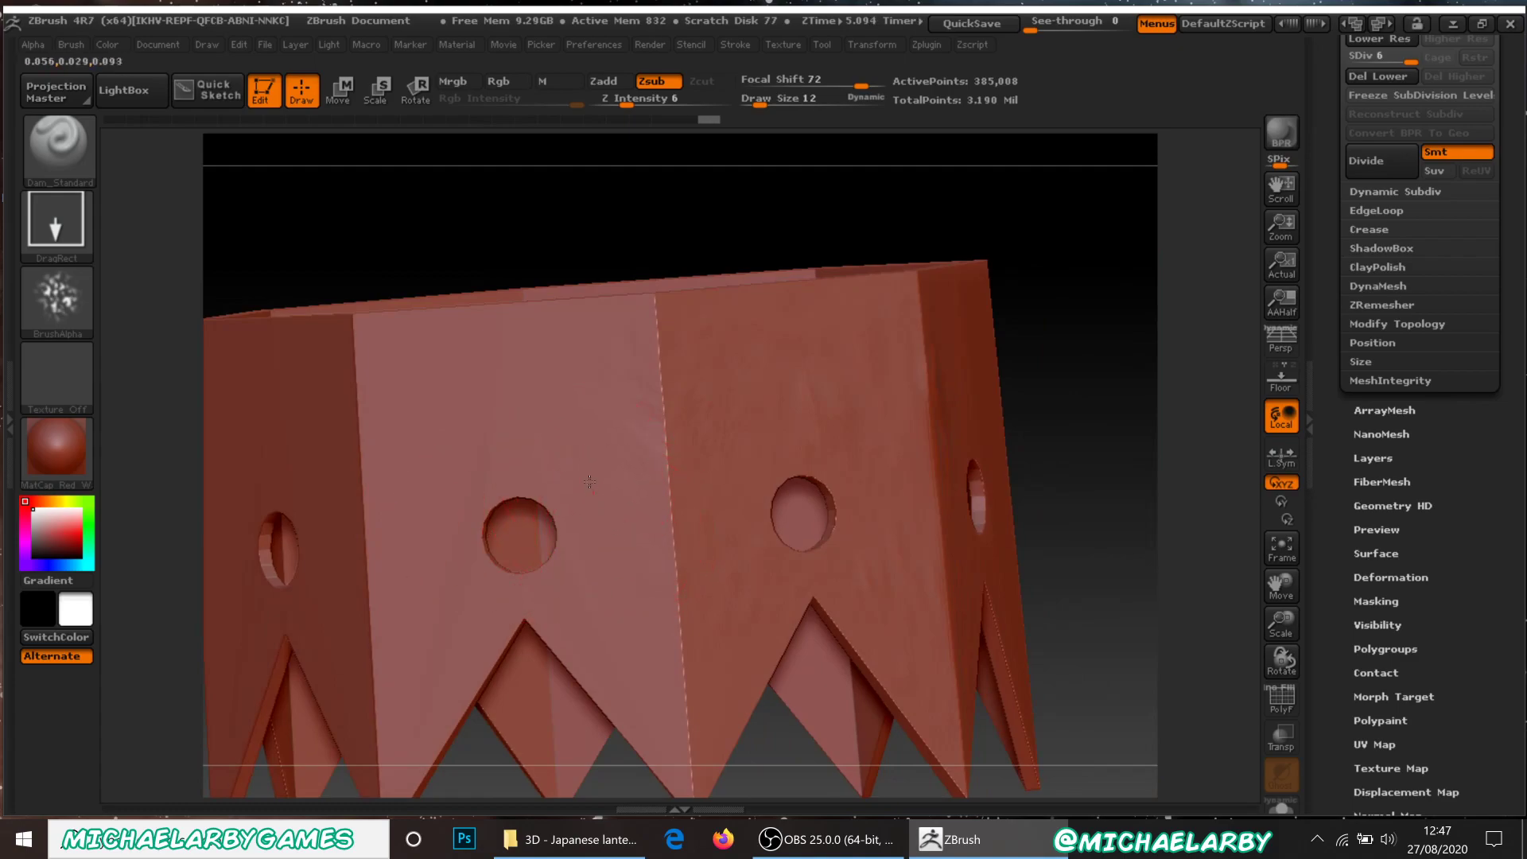
{"action": "left_click_drag", "start_coordinate": [1074, 413], "coordinate": [983, 271]}
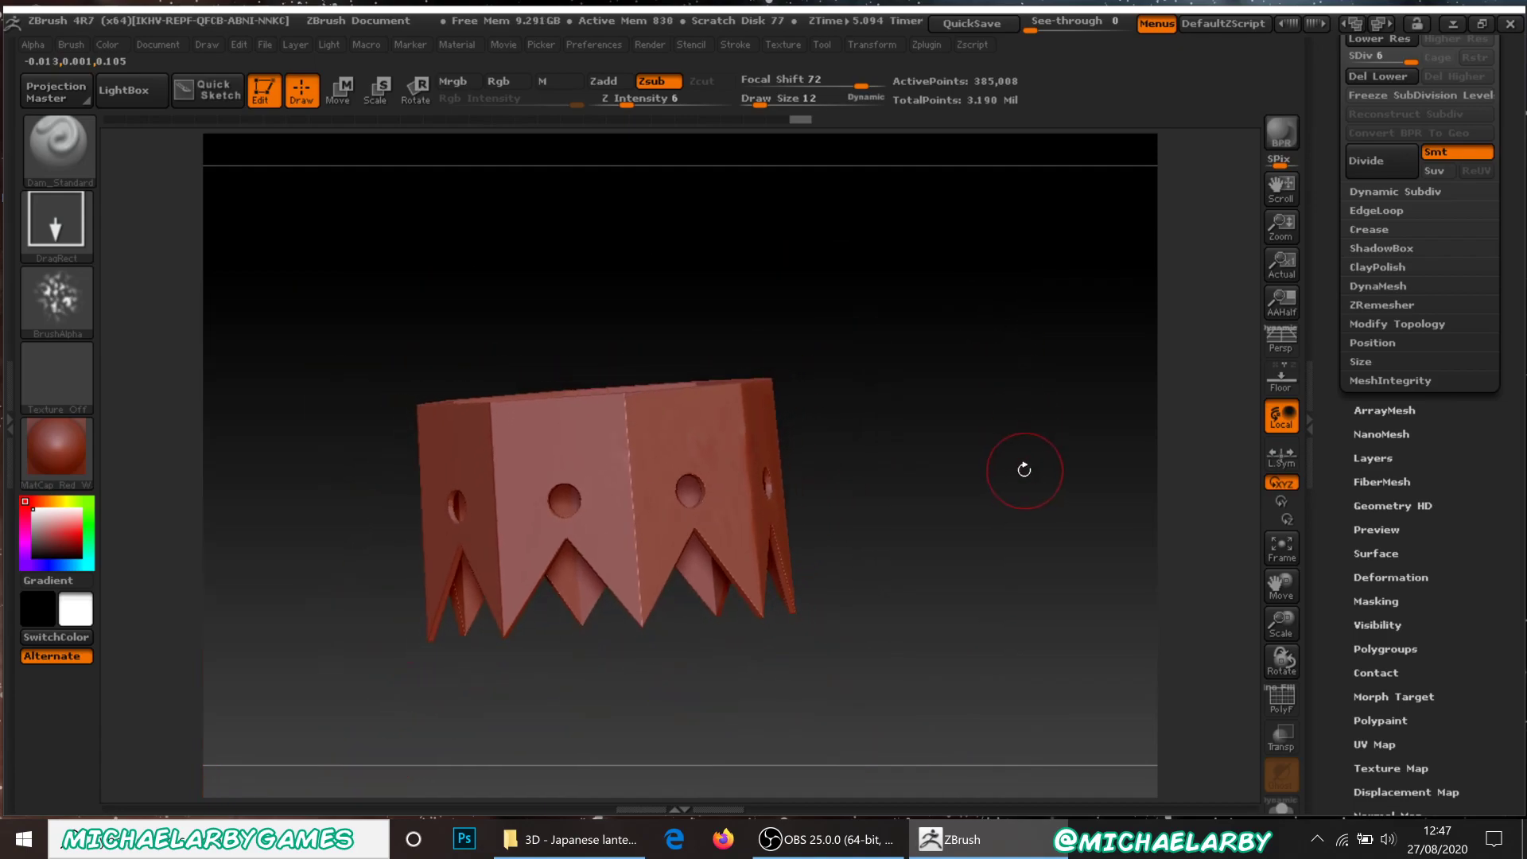
Make the tiled roof subtool PM3D_lantern hipoly3 active and show all the lantern subtools.
{"action": "left_click_drag", "start_coordinate": [1333, 198], "coordinate": [1368, 366]}
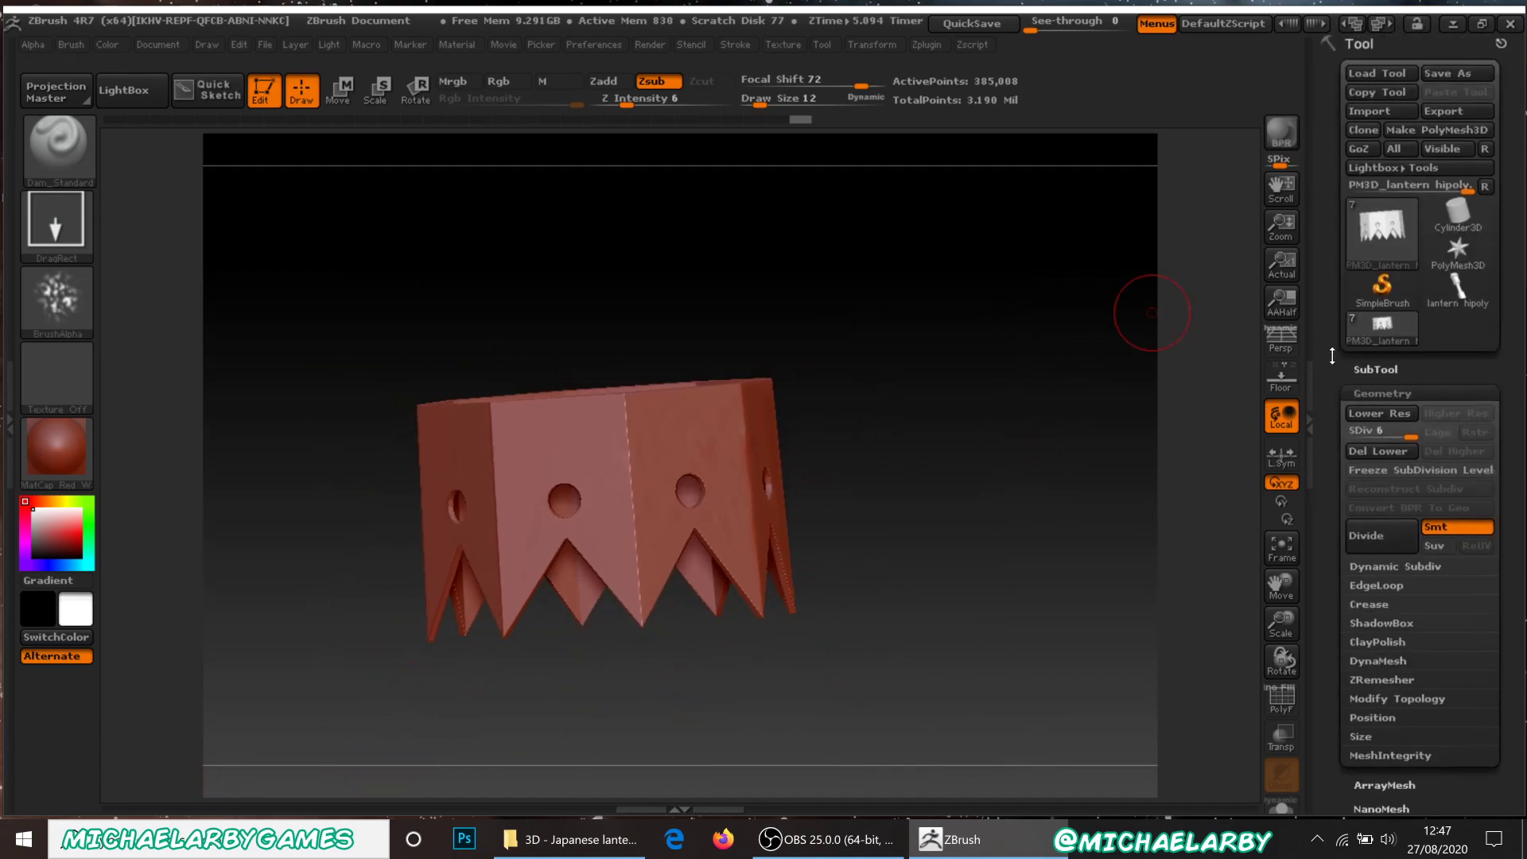
{"action": "left_click", "coordinate": [1375, 372]}
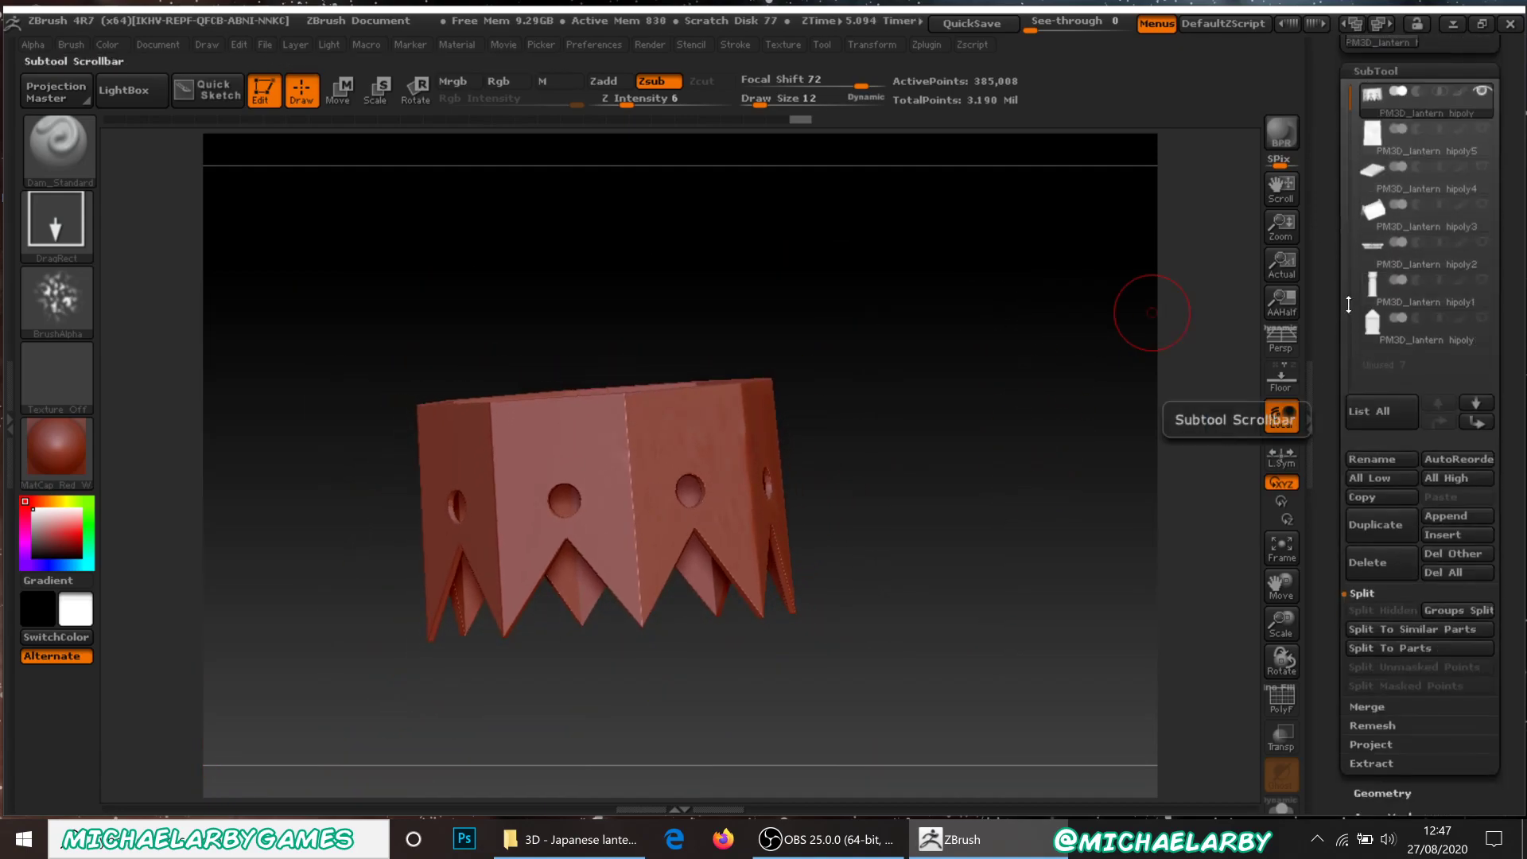
{"action": "mouse_move", "coordinate": [1375, 213]}
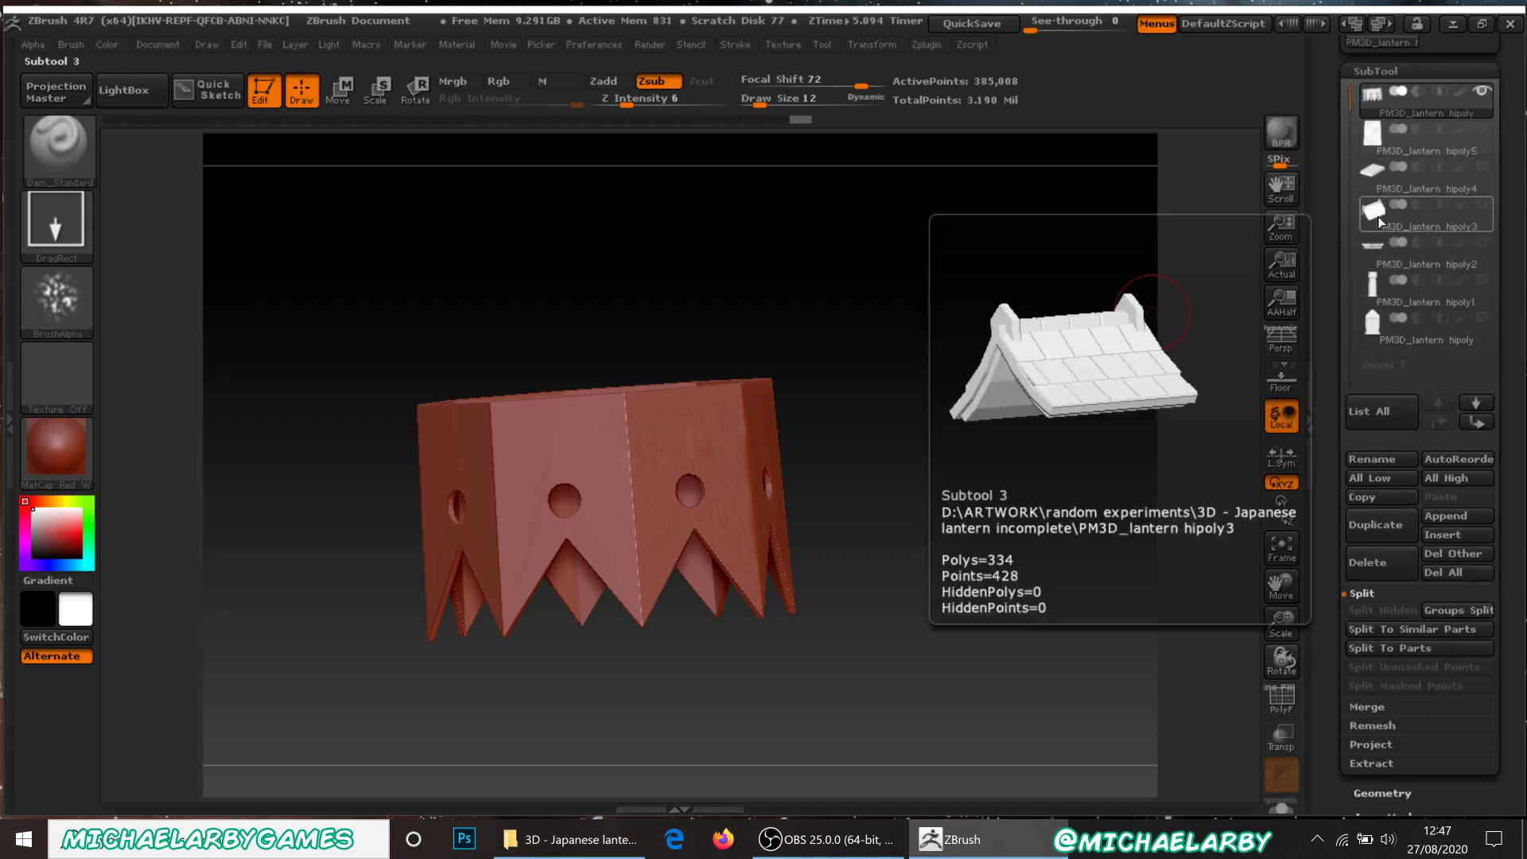
{"action": "left_click", "coordinate": [1378, 218]}
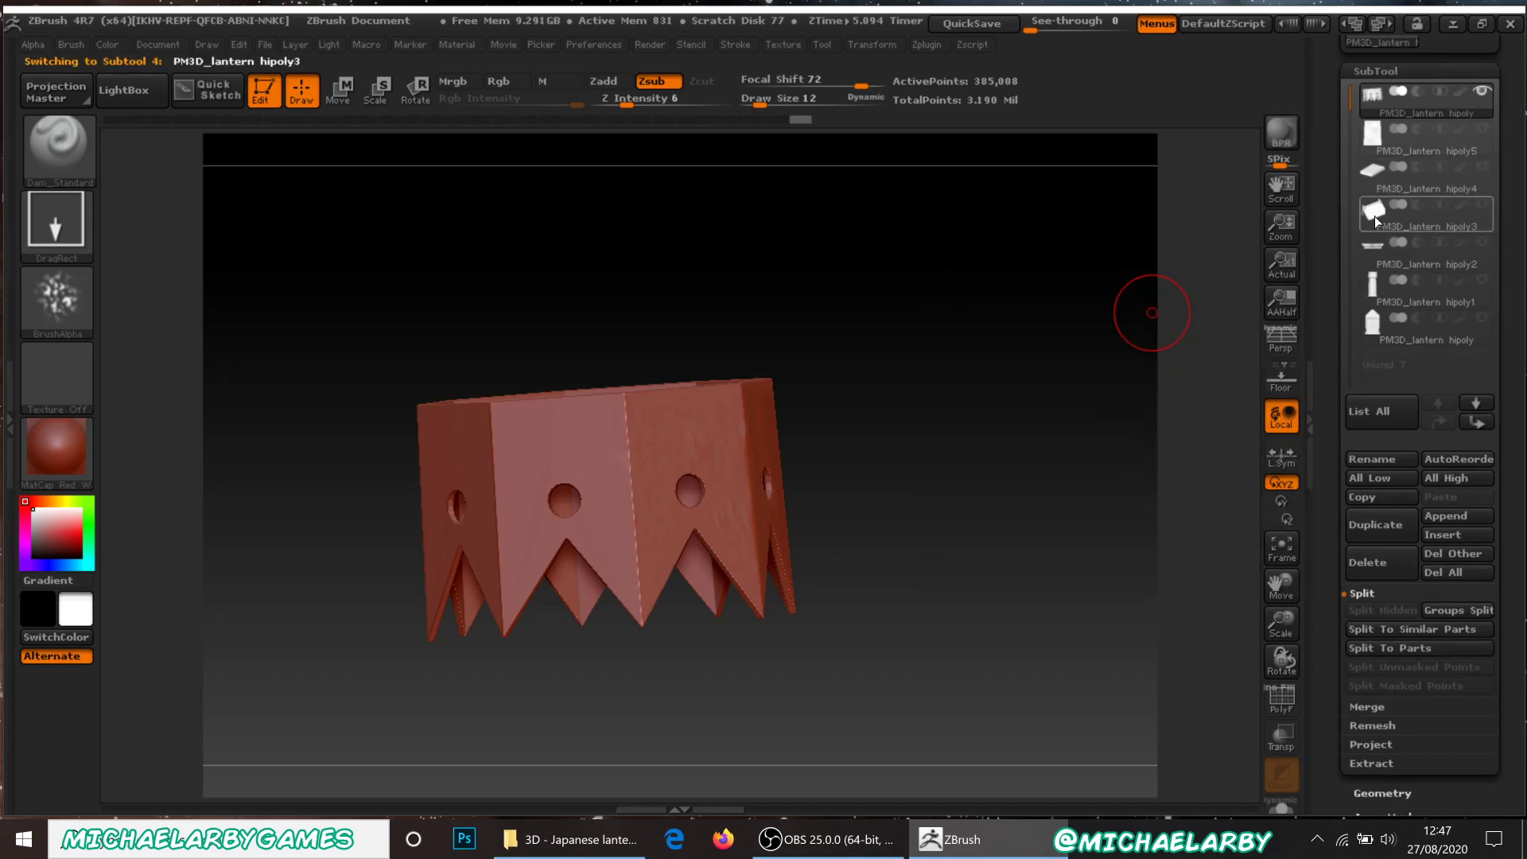
{"action": "left_click", "coordinate": [1483, 210]}
{"action": "left_click_drag", "start_coordinate": [937, 323], "coordinate": [908, 643], "text": "alt"}
{"action": "left_click_drag", "start_coordinate": [1057, 299], "coordinate": [1012, 724], "text": "alt"}
{"action": "left_click_drag", "start_coordinate": [1011, 334], "coordinate": [1035, 699], "text": "alt"}
{"action": "left_click_drag", "start_coordinate": [1068, 471], "coordinate": [1144, 717], "text": "alt"}
{"action": "left_click_drag", "start_coordinate": [1052, 452], "coordinate": [1087, 397]}
{"action": "left_click_drag", "start_coordinate": [435, 451], "coordinate": [275, 530], "text": "alt"}
{"action": "left_click_drag", "start_coordinate": [1077, 409], "coordinate": [1063, 444]}
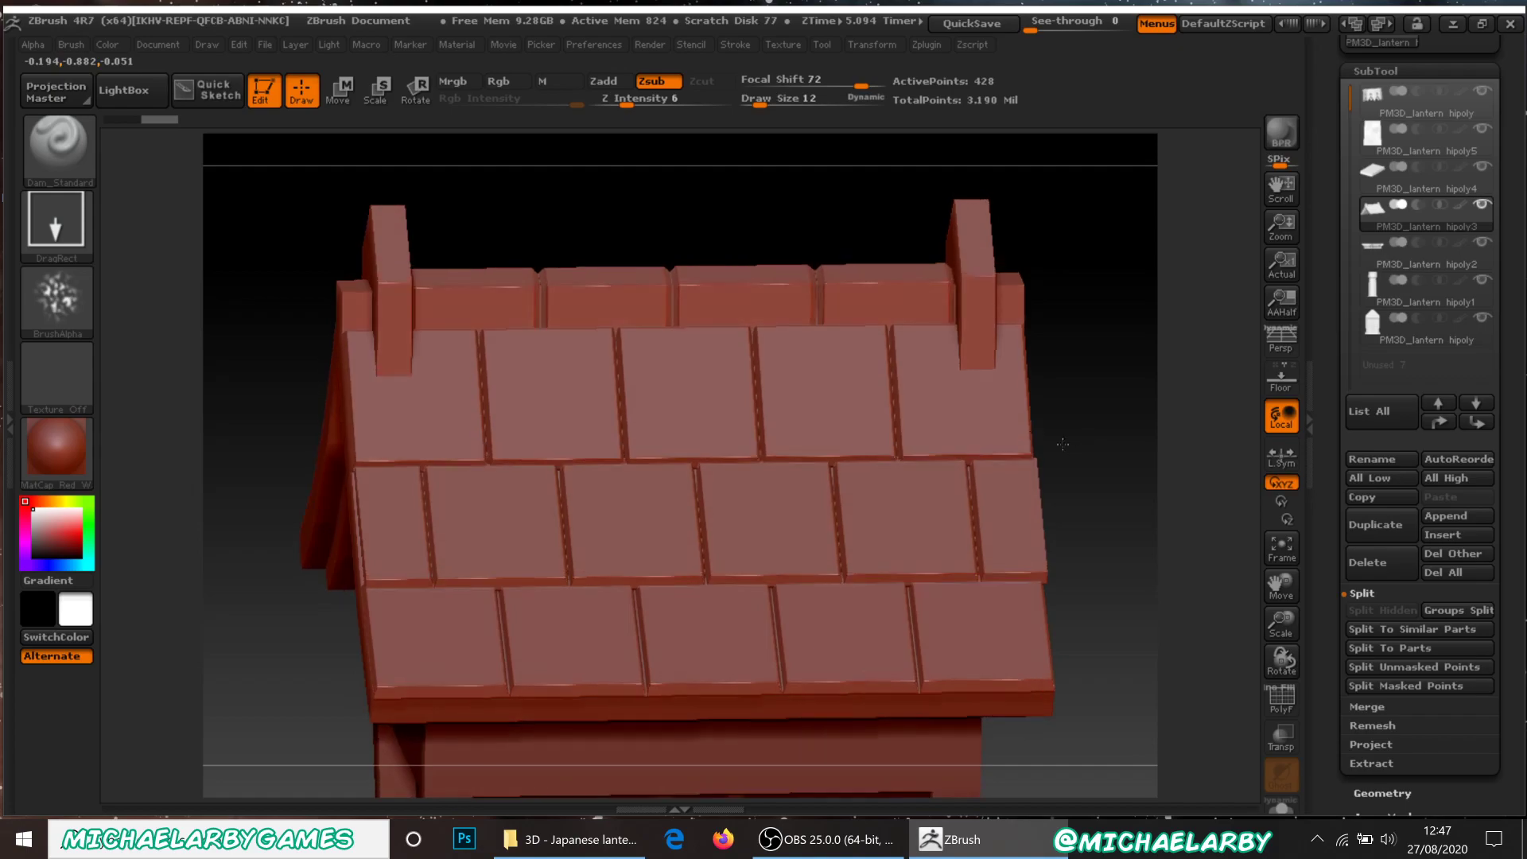
Set the stroke to FreeHand, choose the ClayBuildup brush and set its Draw Size to 6.
{"action": "left_click", "coordinate": [59, 215]}
{"action": "left_click", "coordinate": [310, 242]}
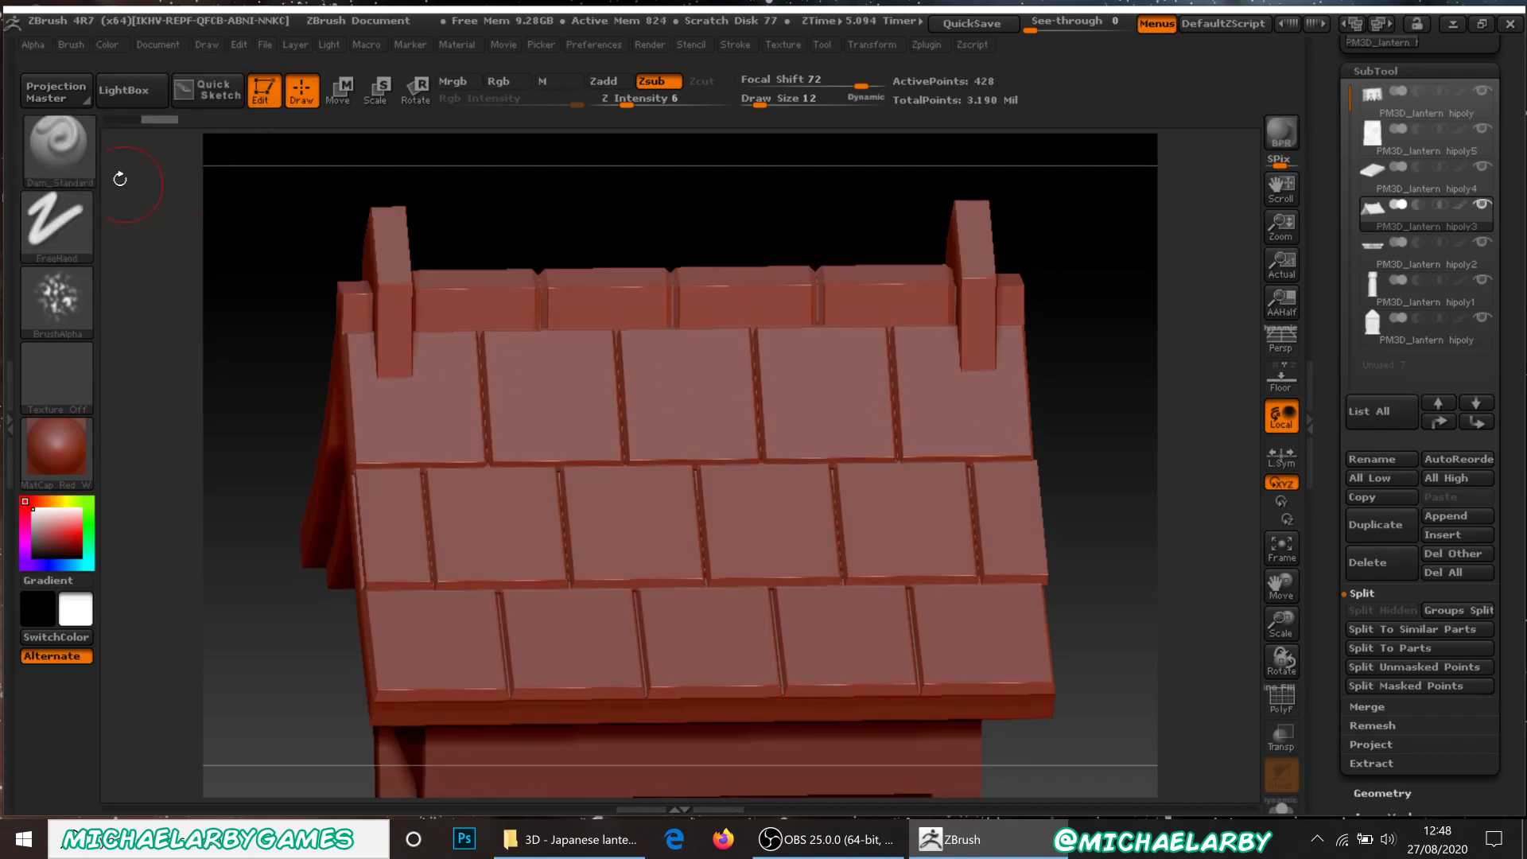
{"action": "left_click", "coordinate": [59, 167]}
{"action": "left_click", "coordinate": [236, 165]}
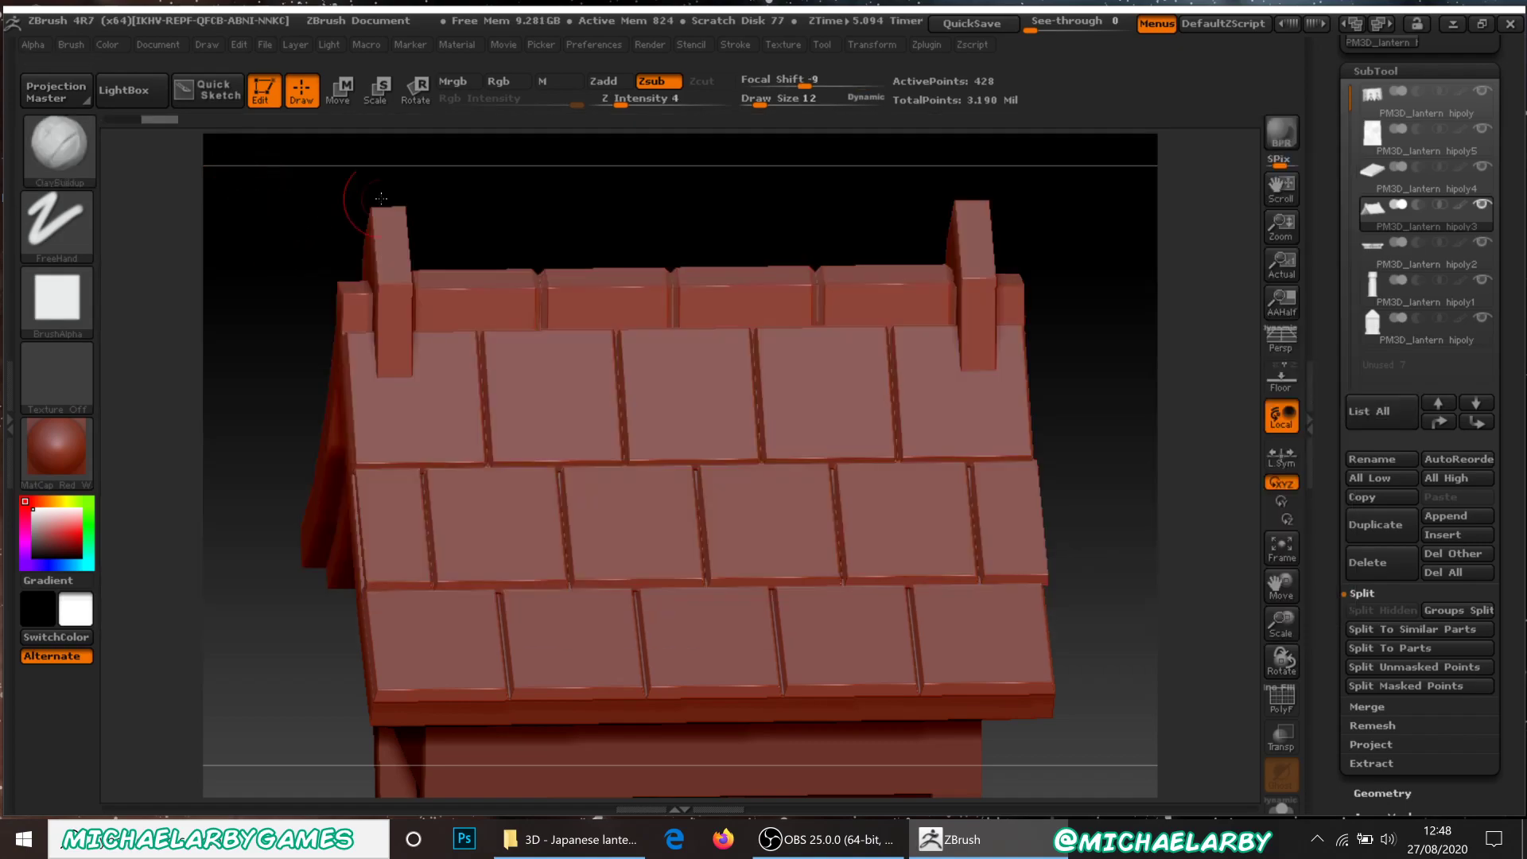
{"action": "left_click", "coordinate": [750, 98]}
{"action": "type", "text": "5"}
{"action": "left_click_drag", "start_coordinate": [754, 105], "coordinate": [755, 105]}
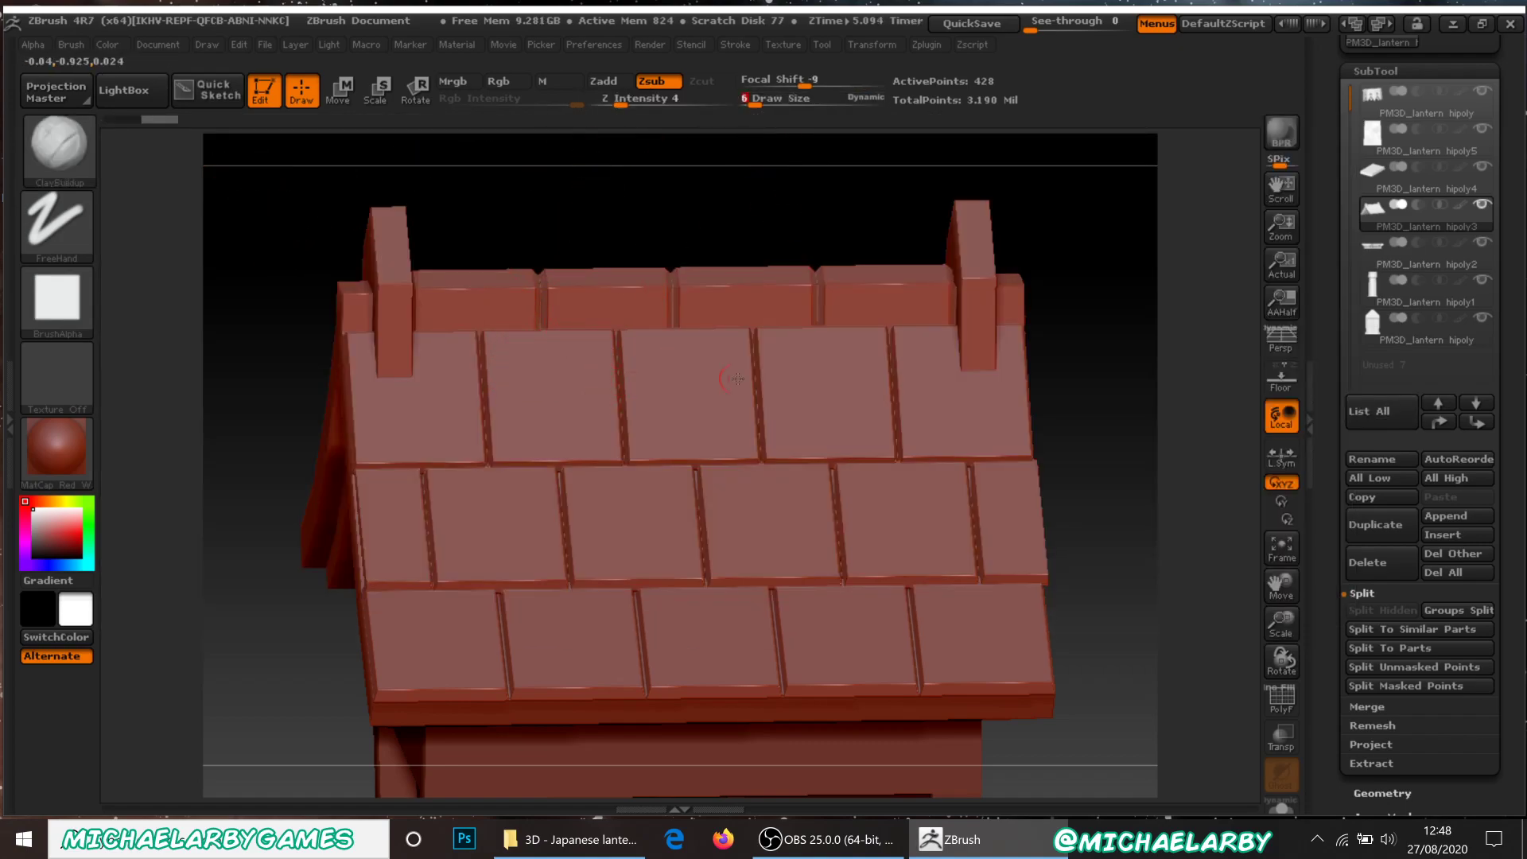
Subdivide the roof's geometry up to SDiv 8 with smoothing on.
{"action": "left_click_drag", "start_coordinate": [1103, 461], "coordinate": [1120, 545], "text": "alt"}
{"action": "left_click_drag", "start_coordinate": [228, 447], "coordinate": [250, 794], "text": "alt"}
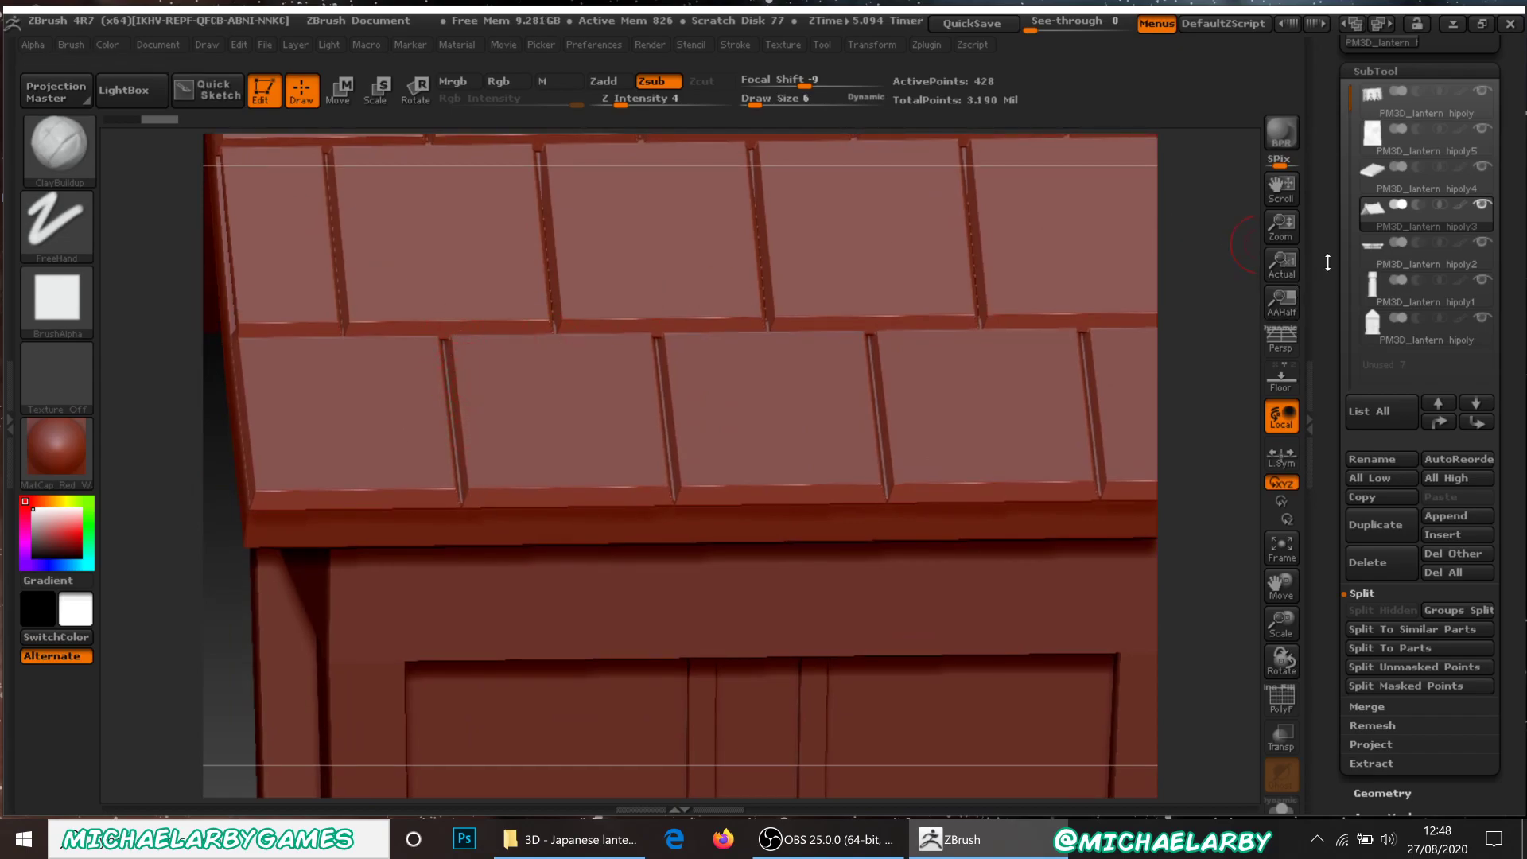
{"action": "scroll", "coordinate": [1374, 440], "scroll_direction": "up", "scroll_amount": 5}
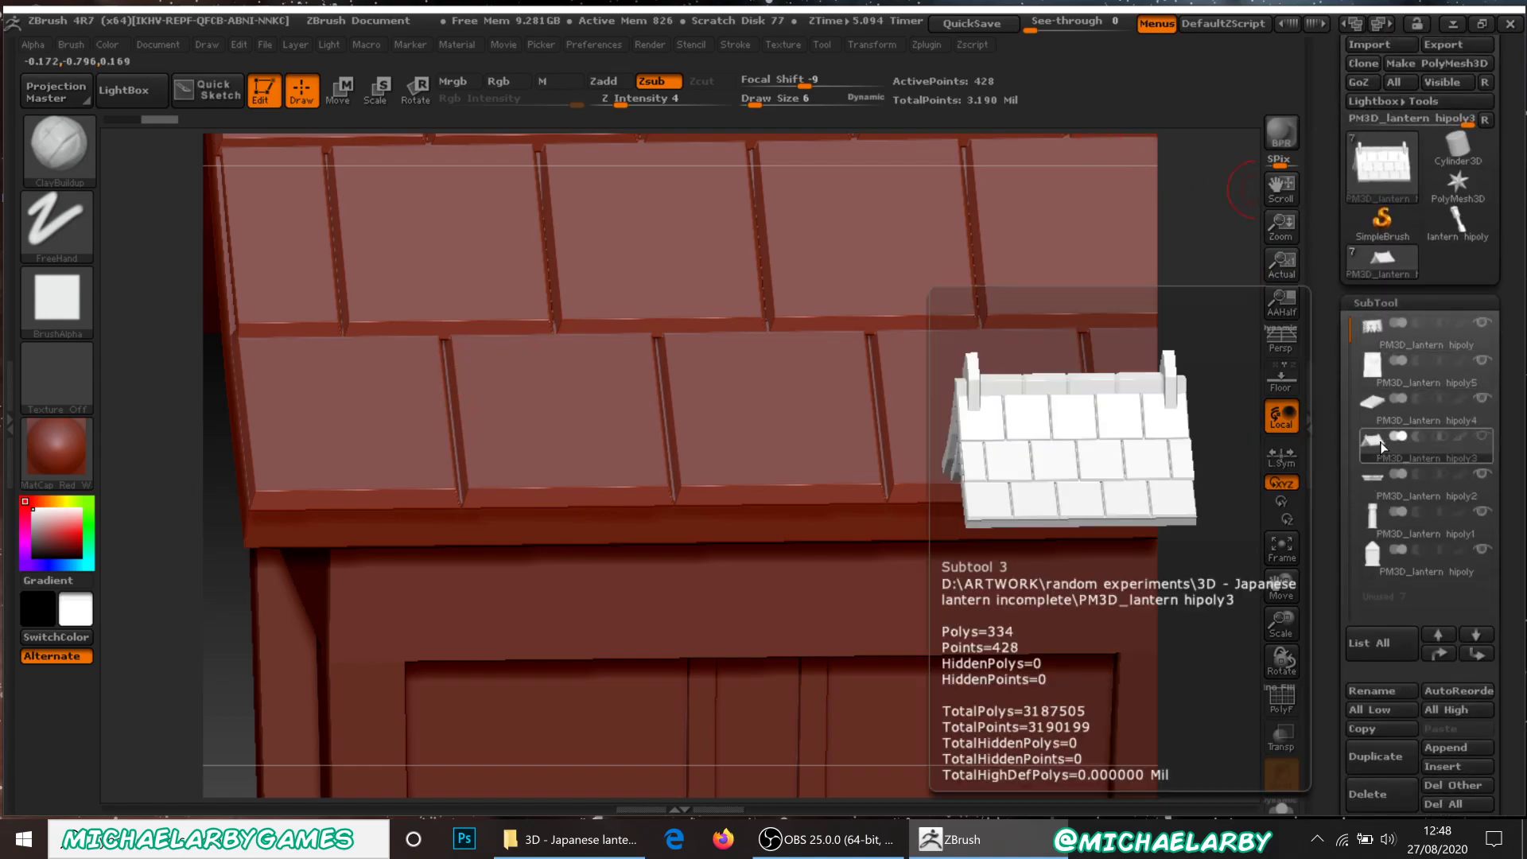
{"action": "scroll", "coordinate": [1347, 288], "scroll_direction": "down", "scroll_amount": 5}
{"action": "scroll", "coordinate": [1347, 288], "scroll_direction": "down", "scroll_amount": 1}
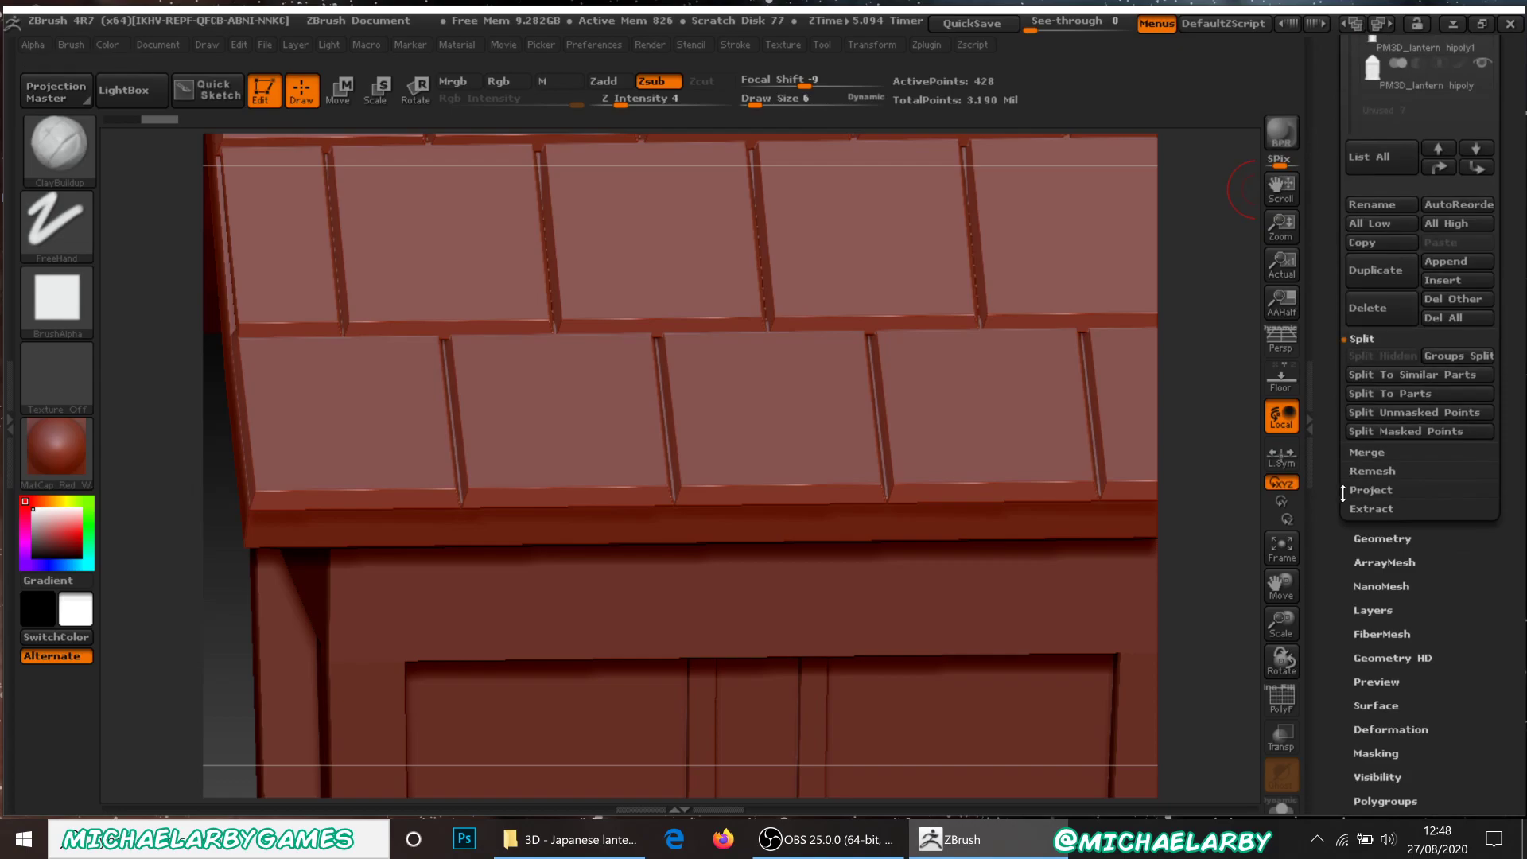
{"action": "left_click", "coordinate": [1363, 538]}
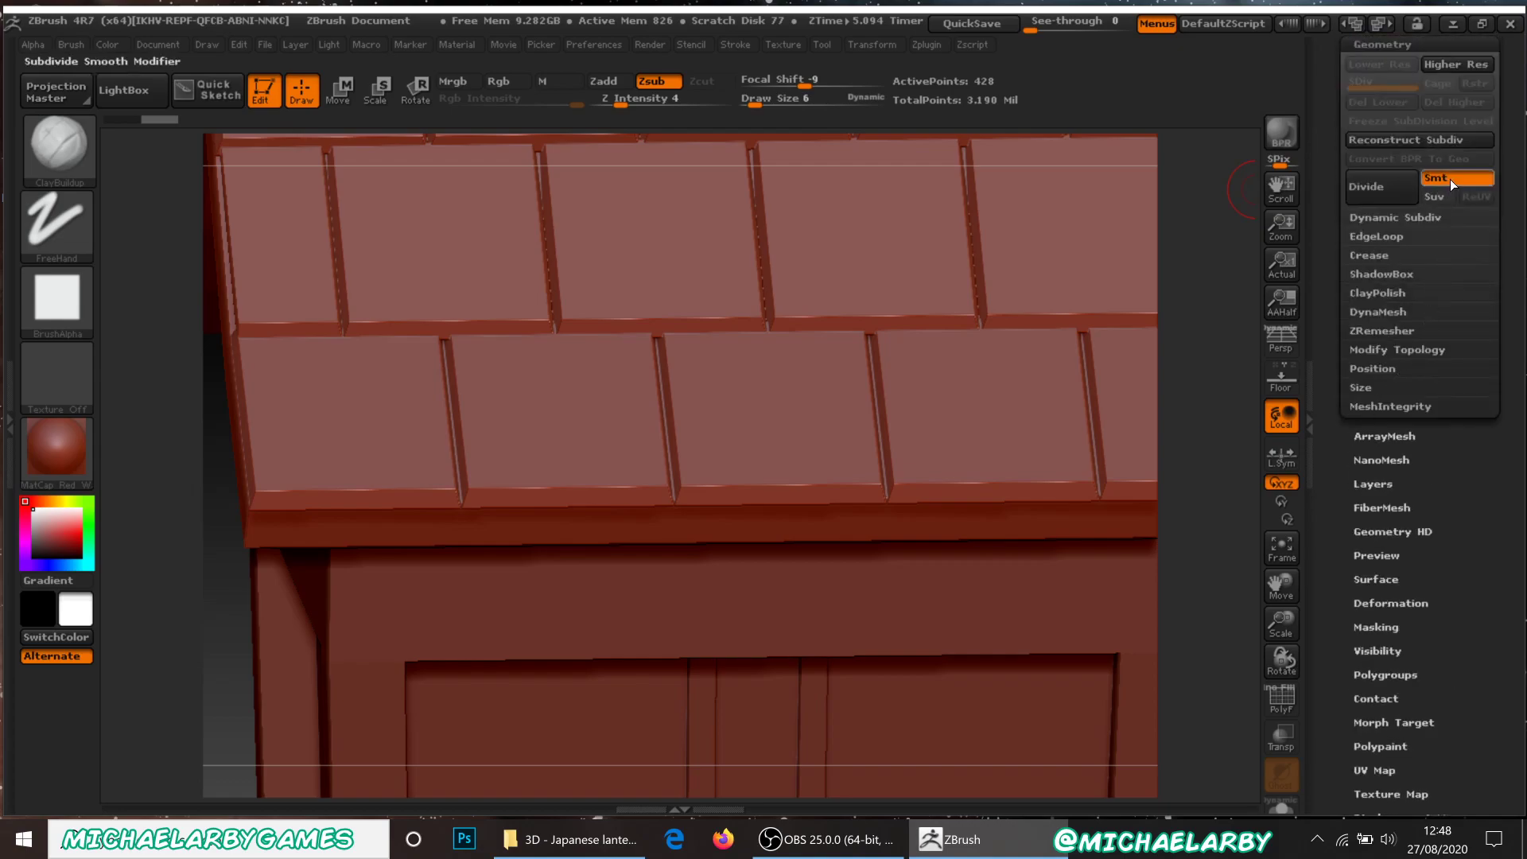
{"action": "left_click", "coordinate": [1383, 188]}
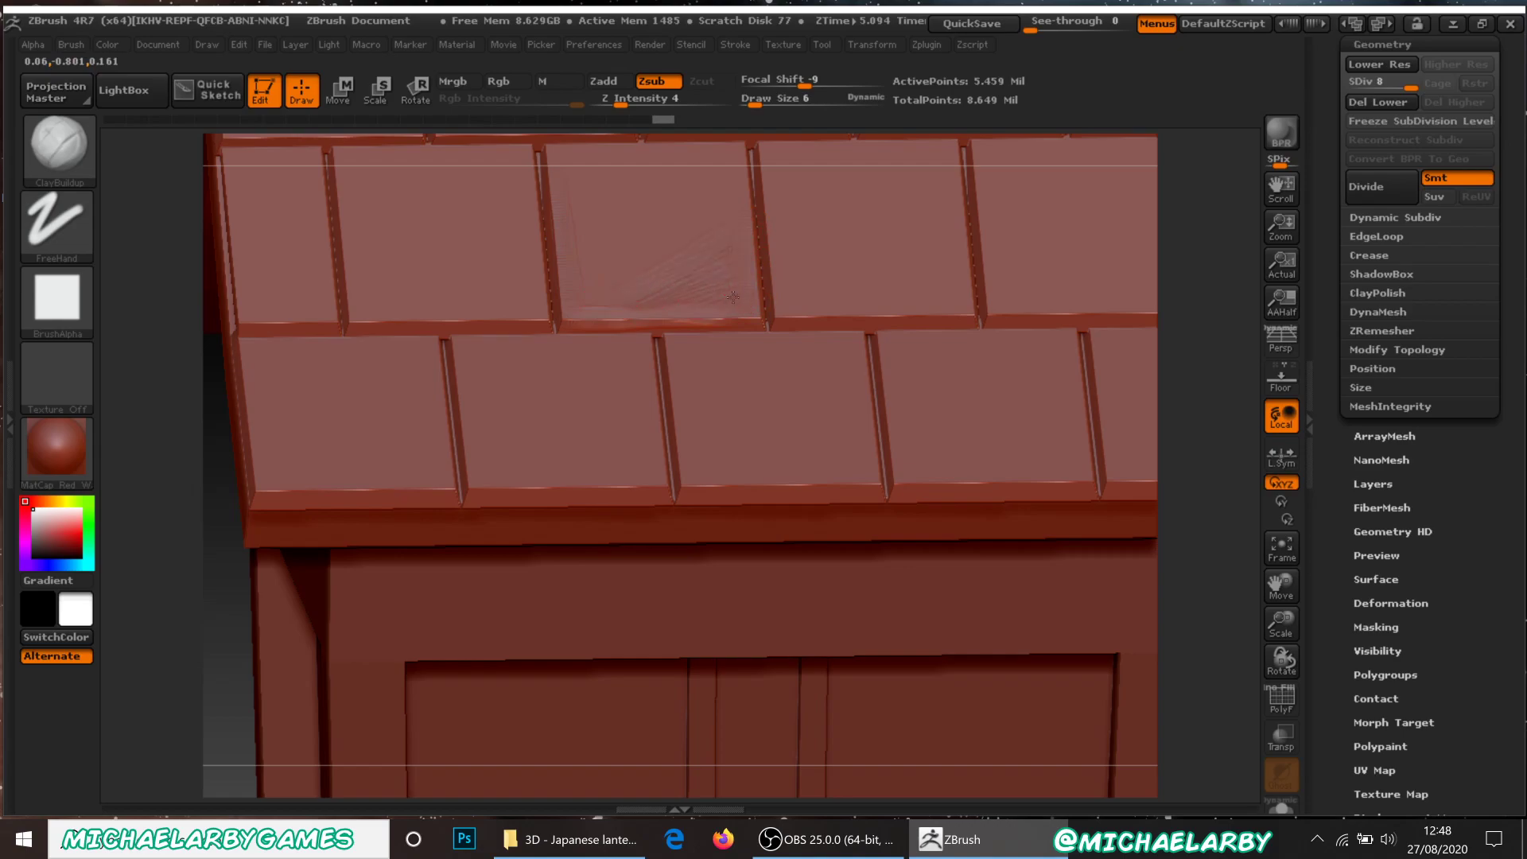
Carve shallow wear into two neighbouring tiles in the roof's middle row, raising the Draw Size to 21.
{"action": "key", "text": "shift"}
{"action": "left_click_drag", "start_coordinate": [160, 386], "coordinate": [188, 571], "text": "alt"}
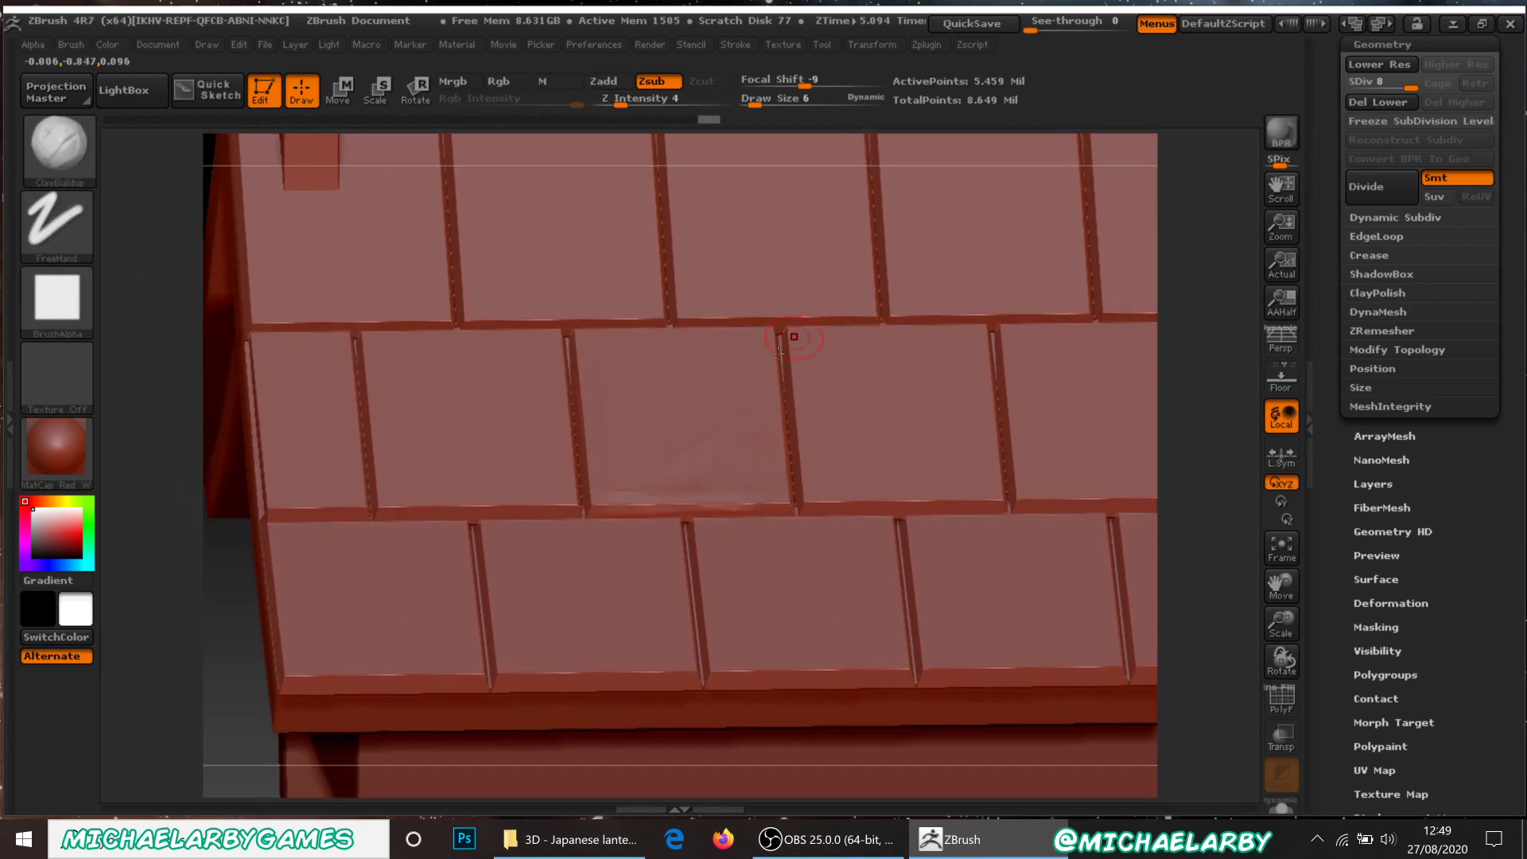
{"action": "left_click_drag", "start_coordinate": [754, 104], "coordinate": [764, 104]}
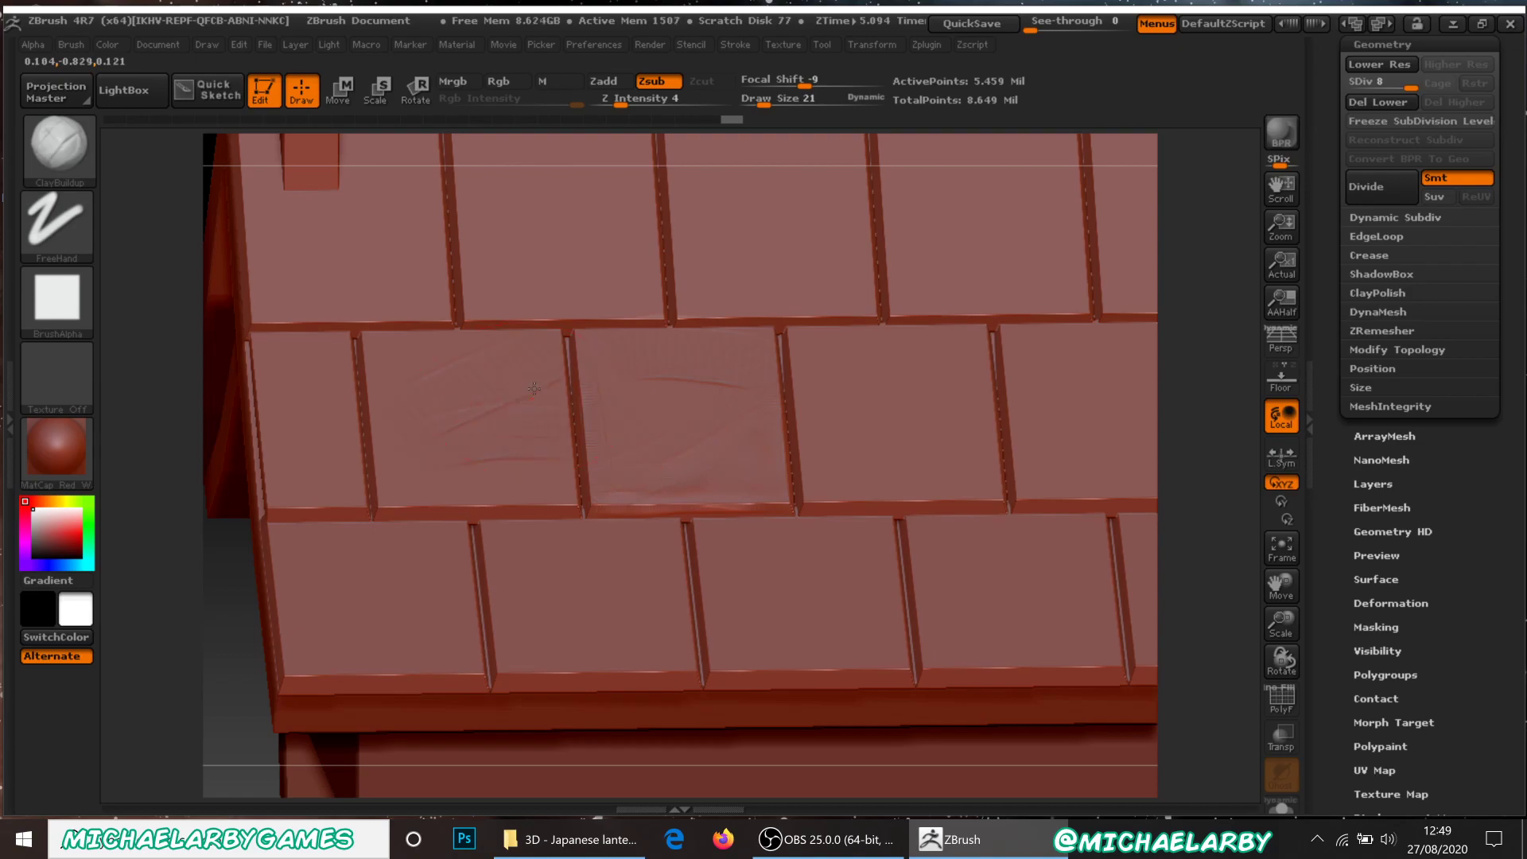
{"action": "mouse_move", "coordinate": [500, 402]}
{"action": "left_mouse_down"}
{"action": "mouse_move", "coordinate": [514, 402]}
{"action": "mouse_move", "coordinate": [505, 423]}
{"action": "left_mouse_up"}
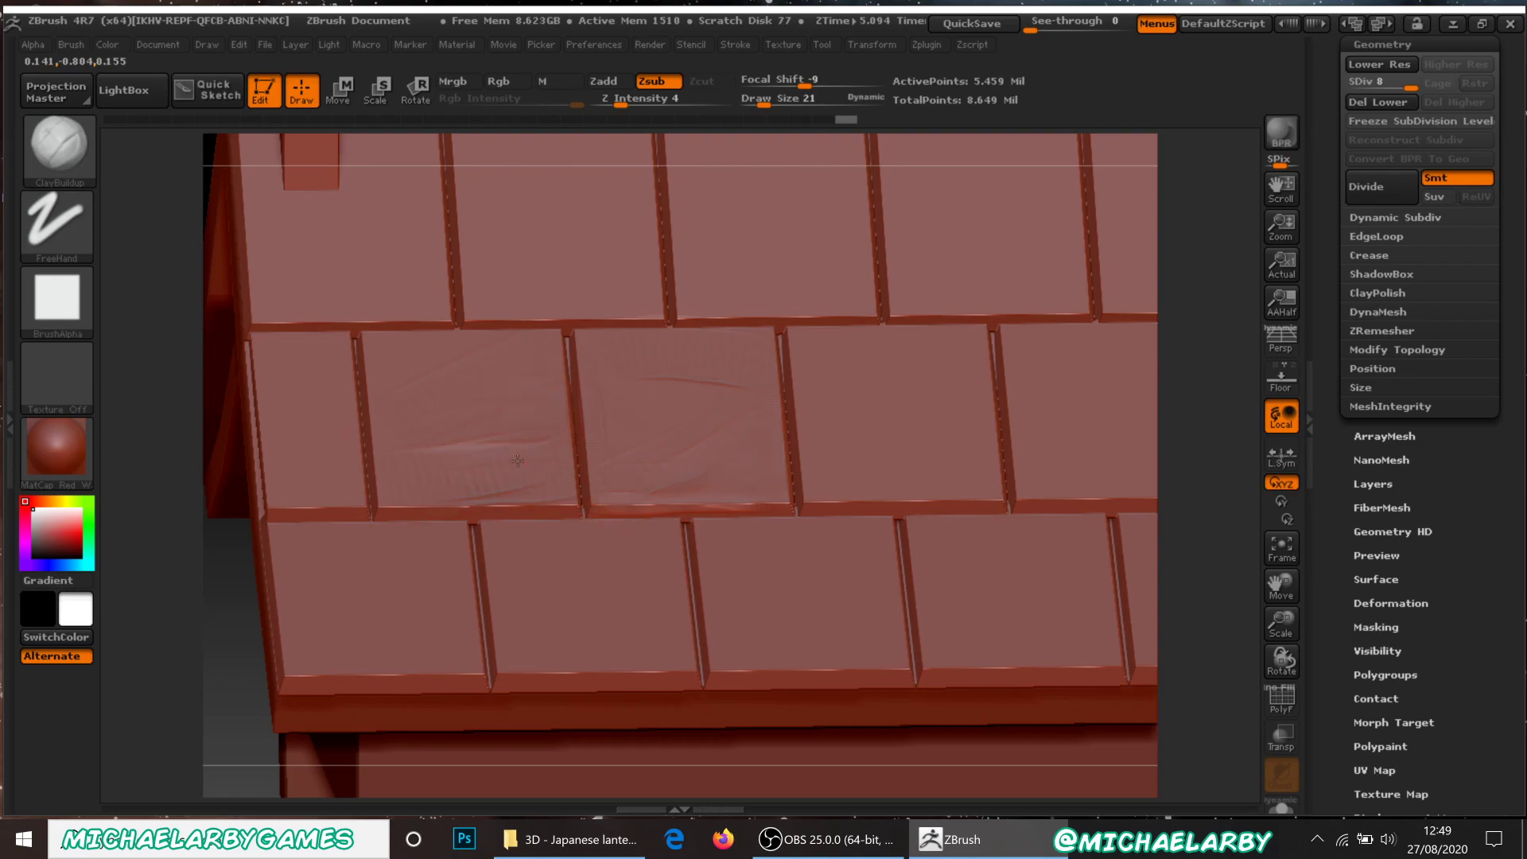
Soften the carved wear on the first worn middle-row tile and carve the neighbouring tile's side edge at Draw Size 2.
{"action": "left_click_drag", "start_coordinate": [520, 467], "coordinate": [495, 473]}
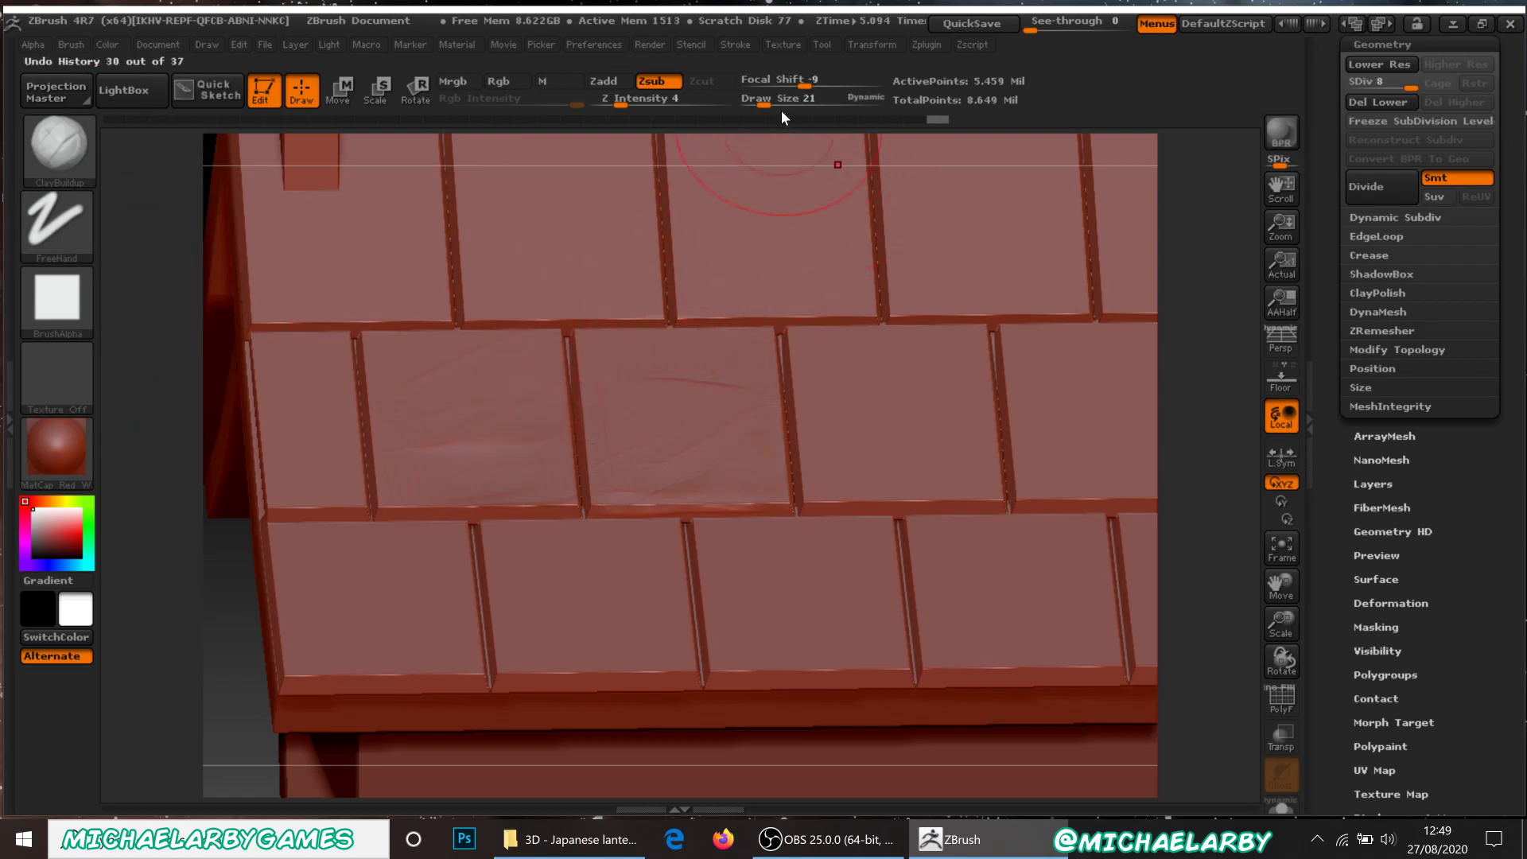
{"action": "left_click_drag", "start_coordinate": [762, 105], "coordinate": [749, 106]}
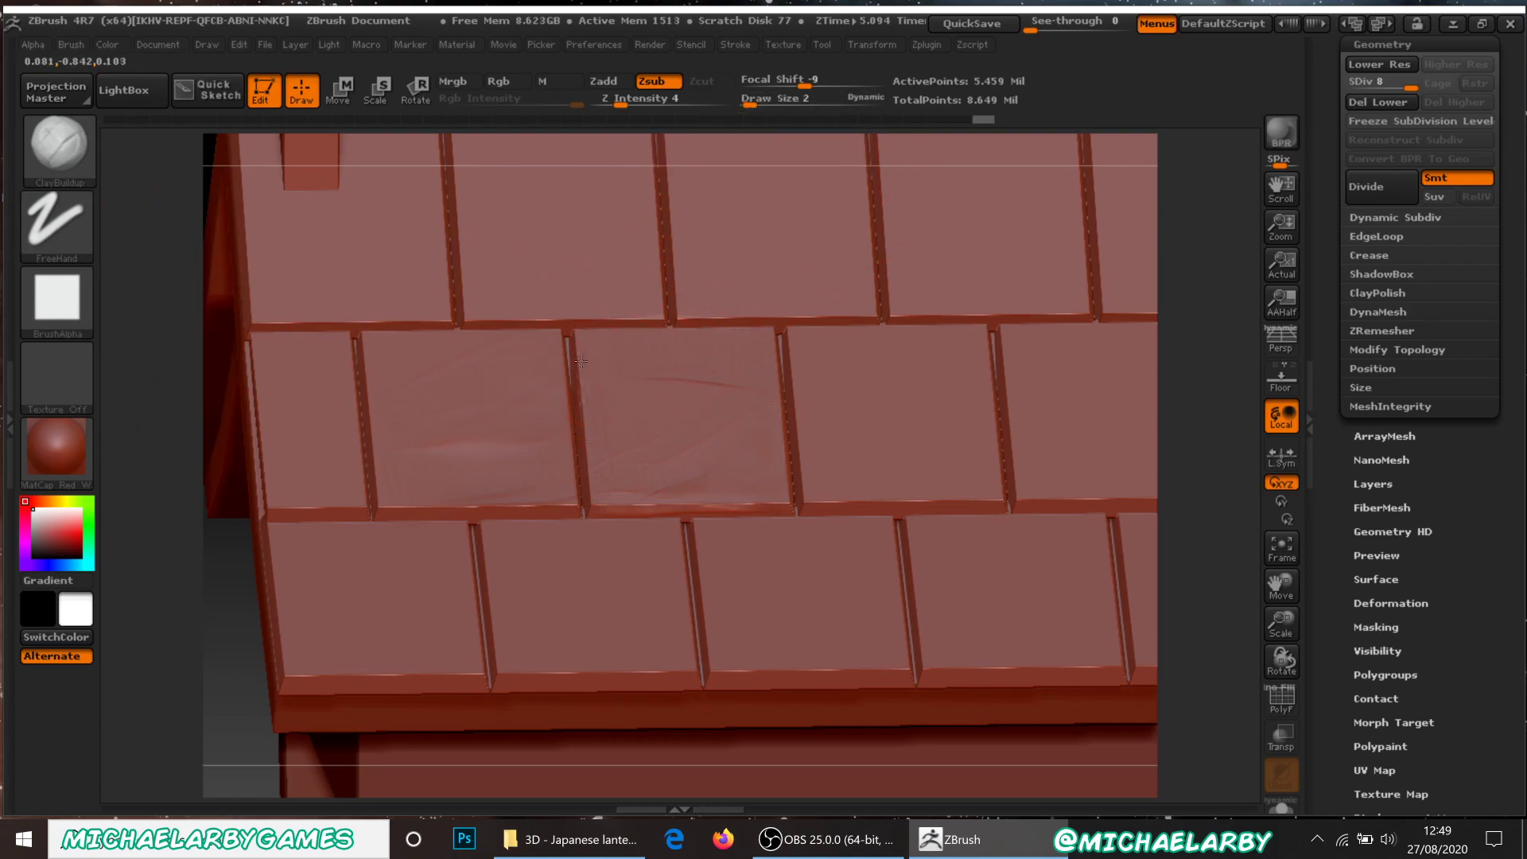
{"action": "key", "text": "shift"}
{"action": "mouse_move", "coordinate": [583, 365]}
{"action": "left_mouse_down", "text": "shift"}
{"action": "mouse_move", "coordinate": [583, 435]}
{"action": "mouse_move", "coordinate": [578, 349]}
{"action": "left_mouse_up", "text": "shift"}
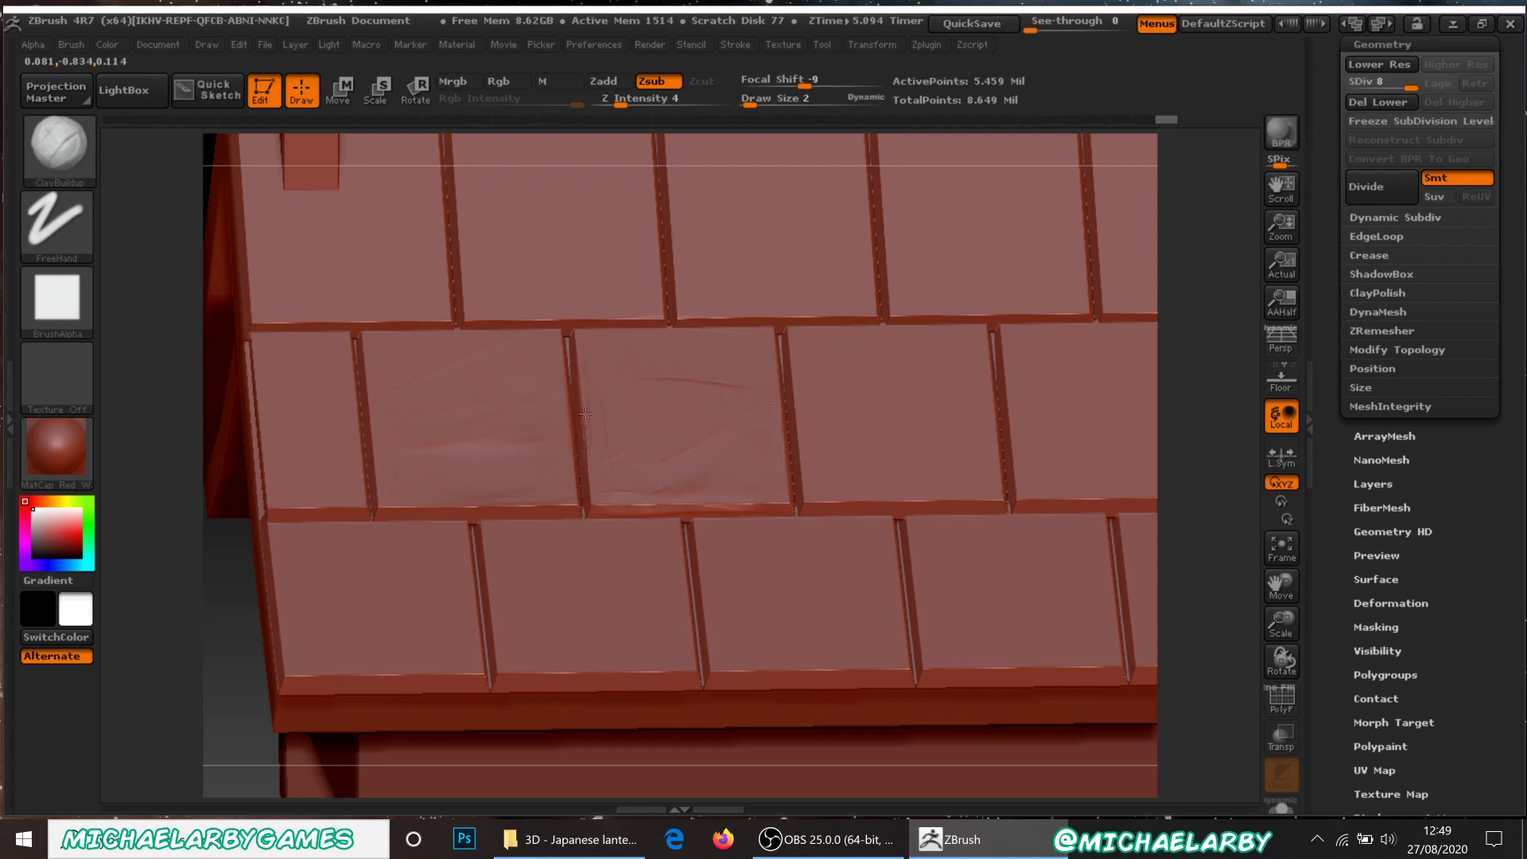
Switch the brush to Zadd and build up raised wear on the second worn tile, increasing the Draw Size to 14.
{"action": "left_click", "coordinate": [603, 81]}
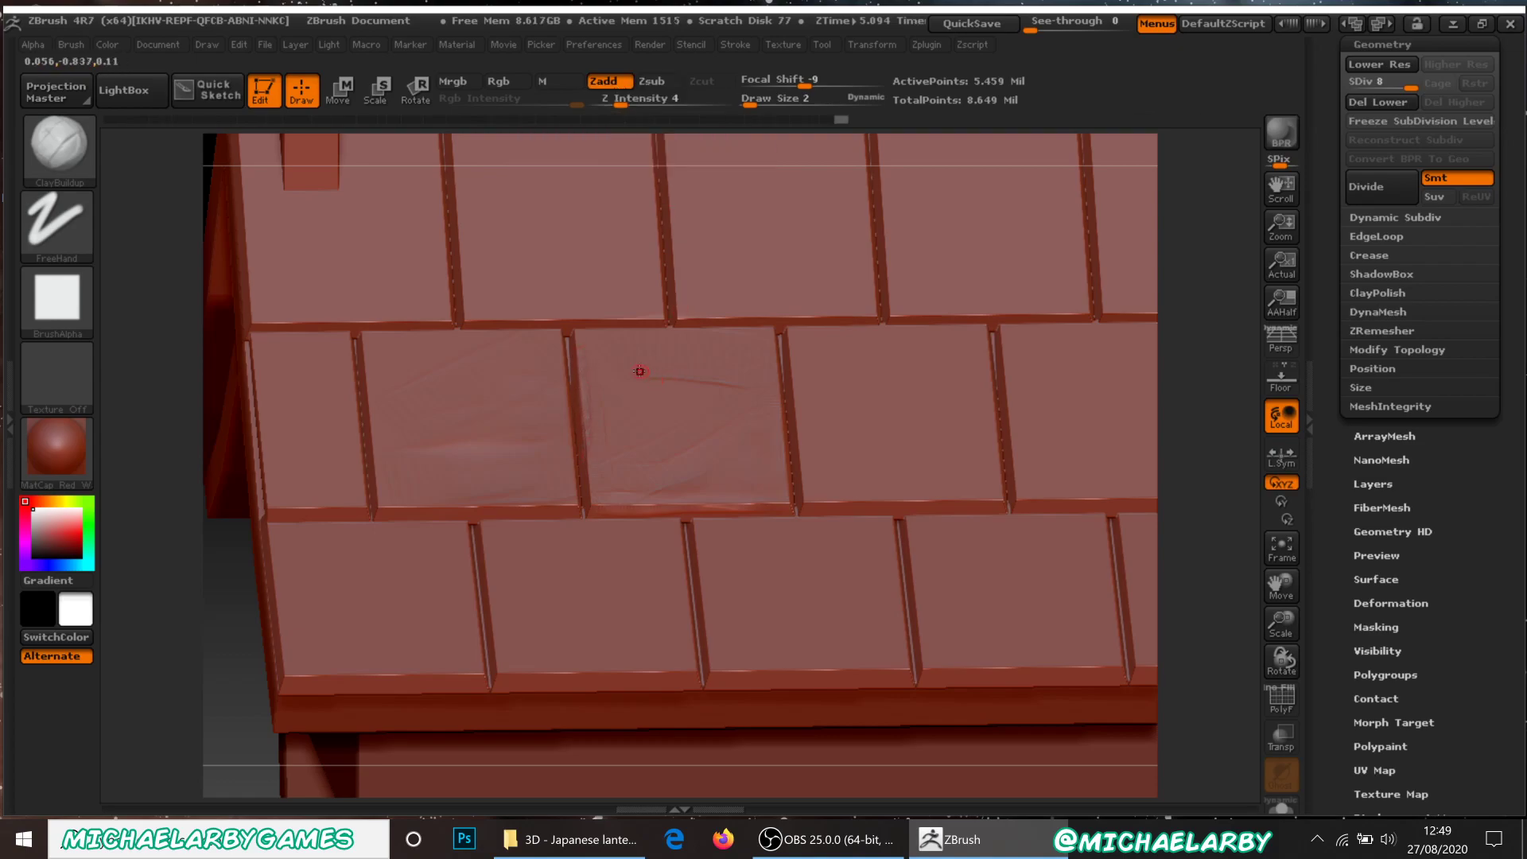
{"action": "left_click_drag", "start_coordinate": [597, 339], "coordinate": [676, 341]}
{"action": "left_click", "coordinate": [761, 101]}
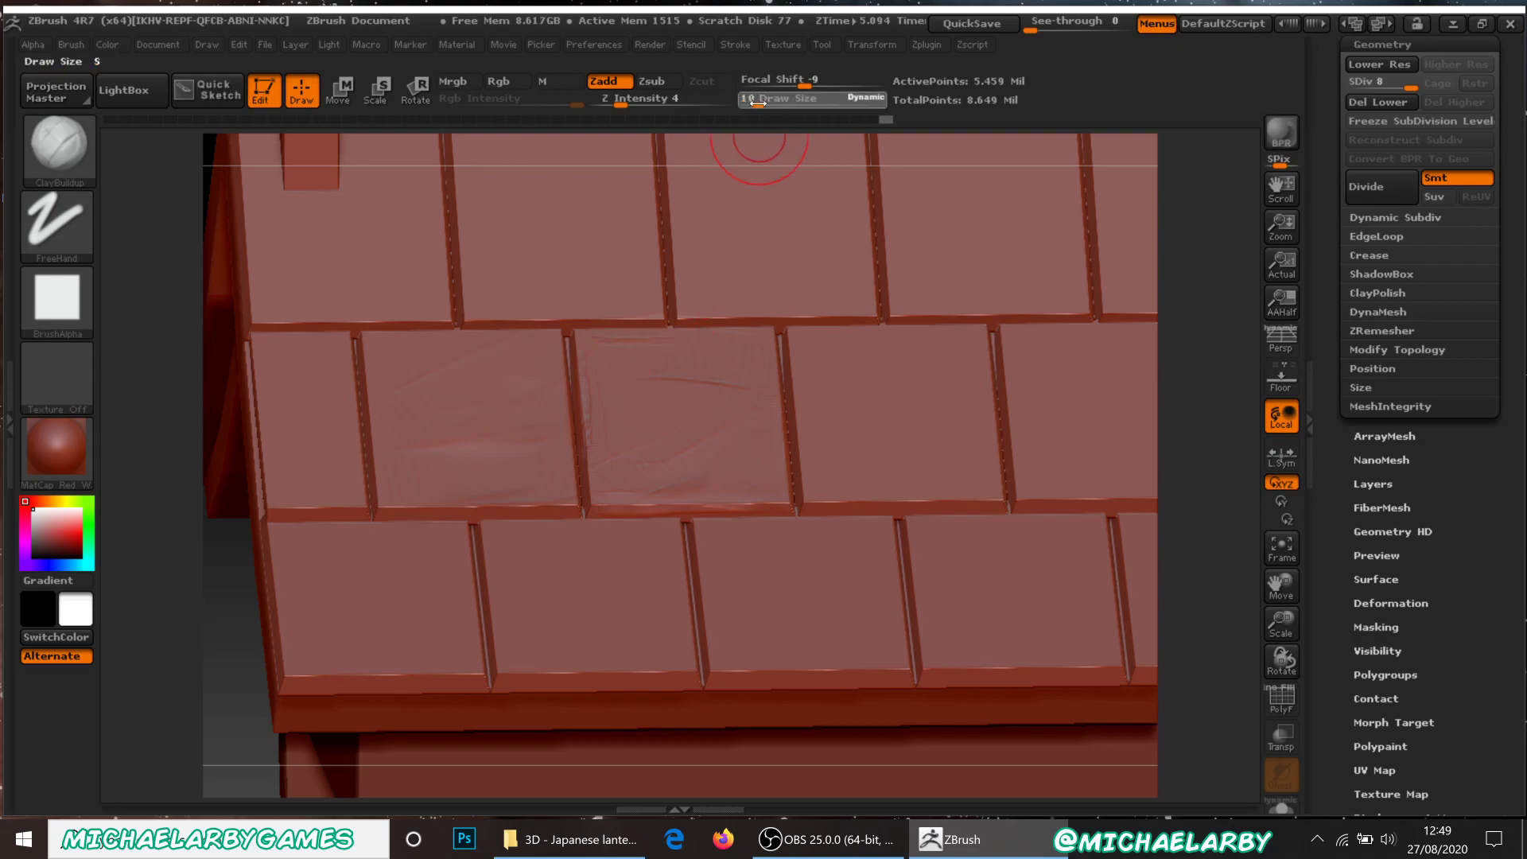
{"action": "left_click_drag", "start_coordinate": [681, 349], "coordinate": [760, 370]}
{"action": "left_click_drag", "start_coordinate": [762, 435], "coordinate": [700, 413]}
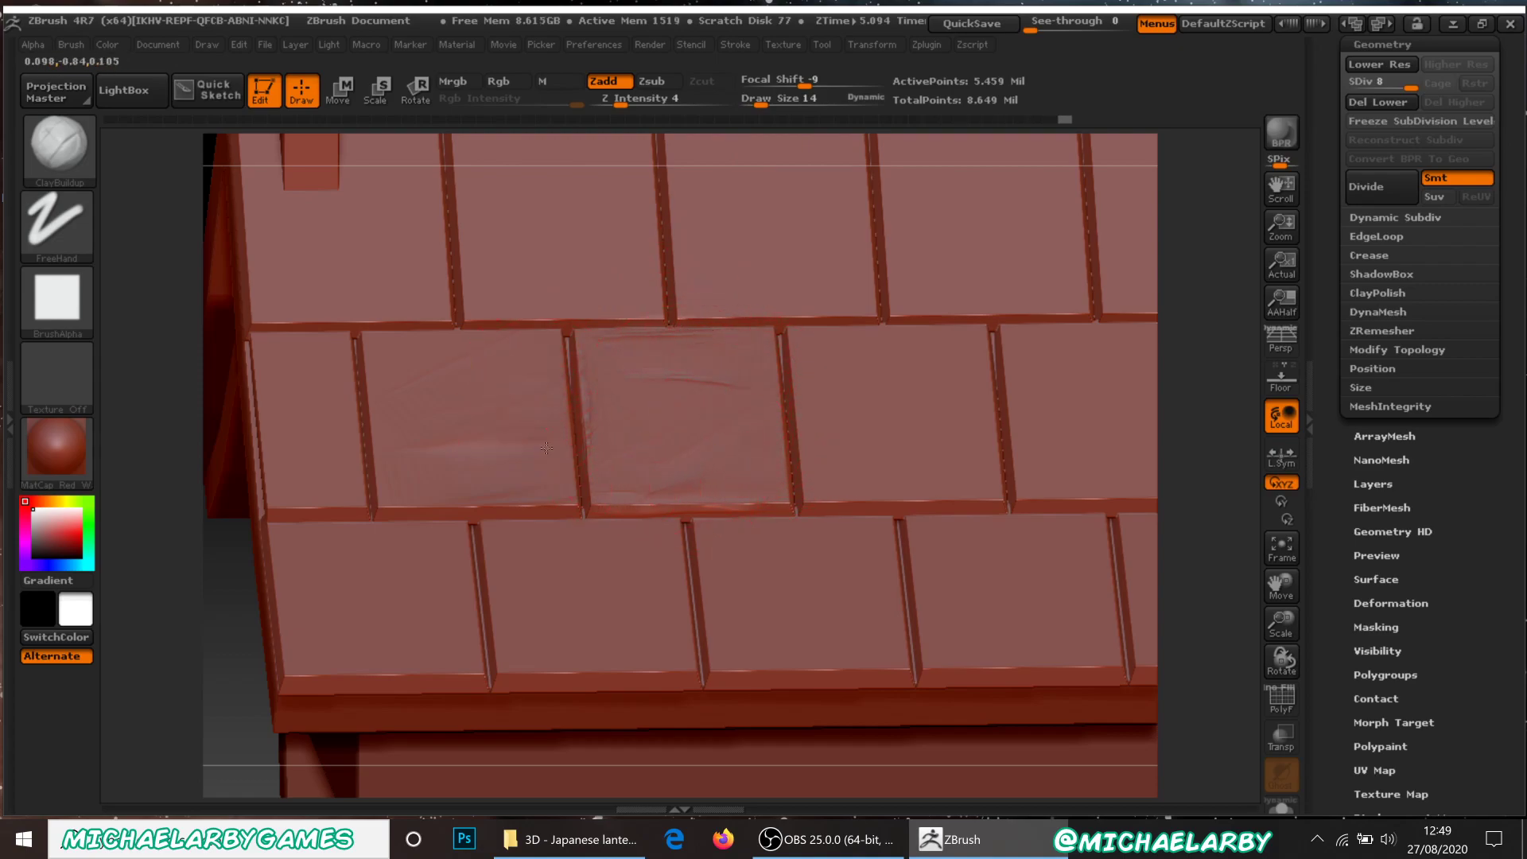
Build up rough wear marks on the third tile of the middle row and smooth them down.
{"action": "left_click_drag", "start_coordinate": [846, 387], "coordinate": [818, 357]}
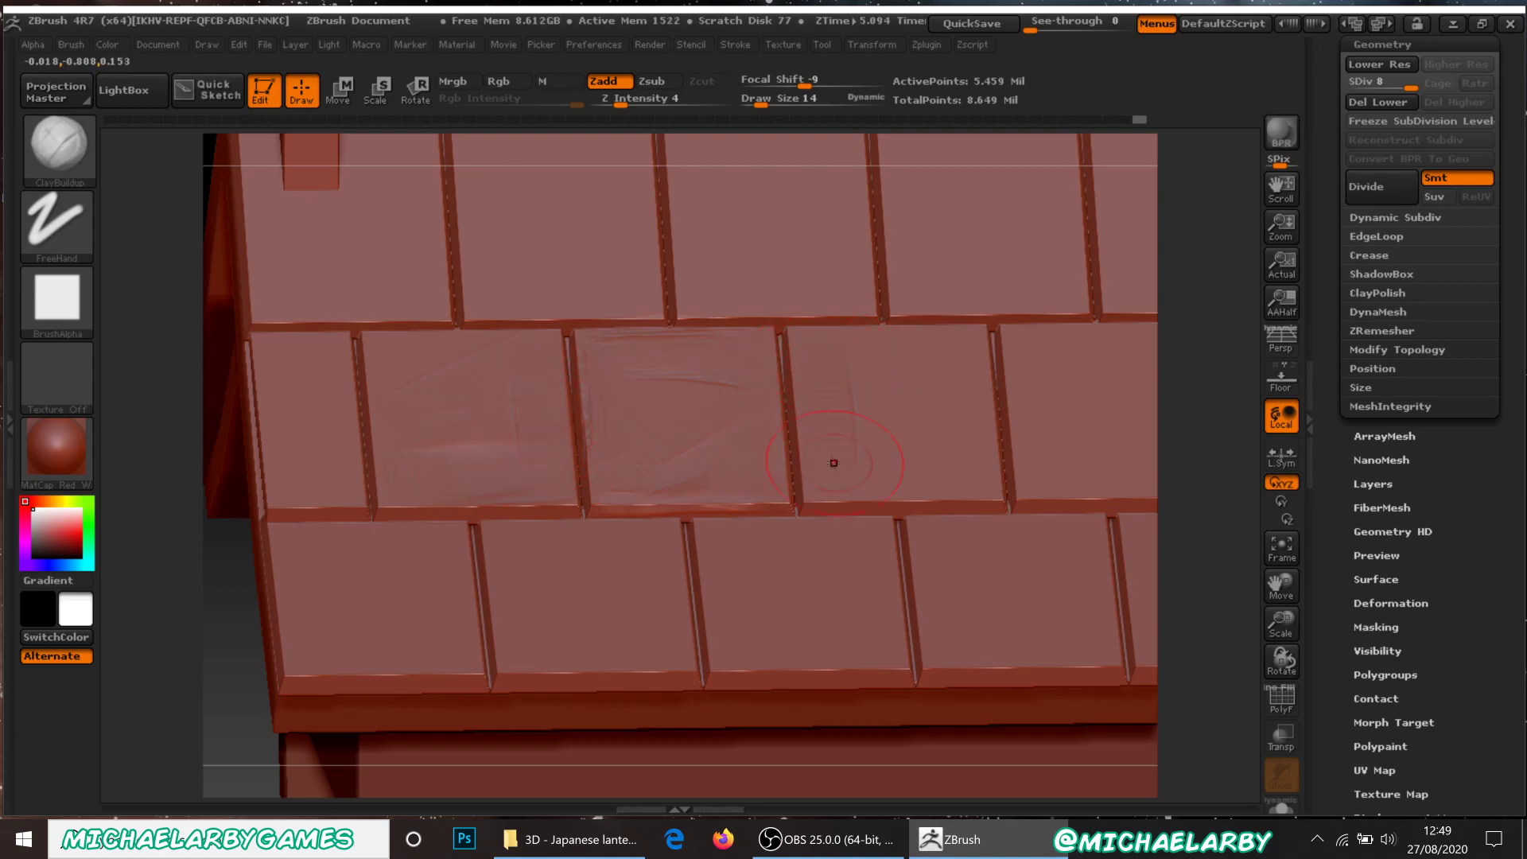
{"action": "left_click_drag", "start_coordinate": [962, 456], "coordinate": [852, 426]}
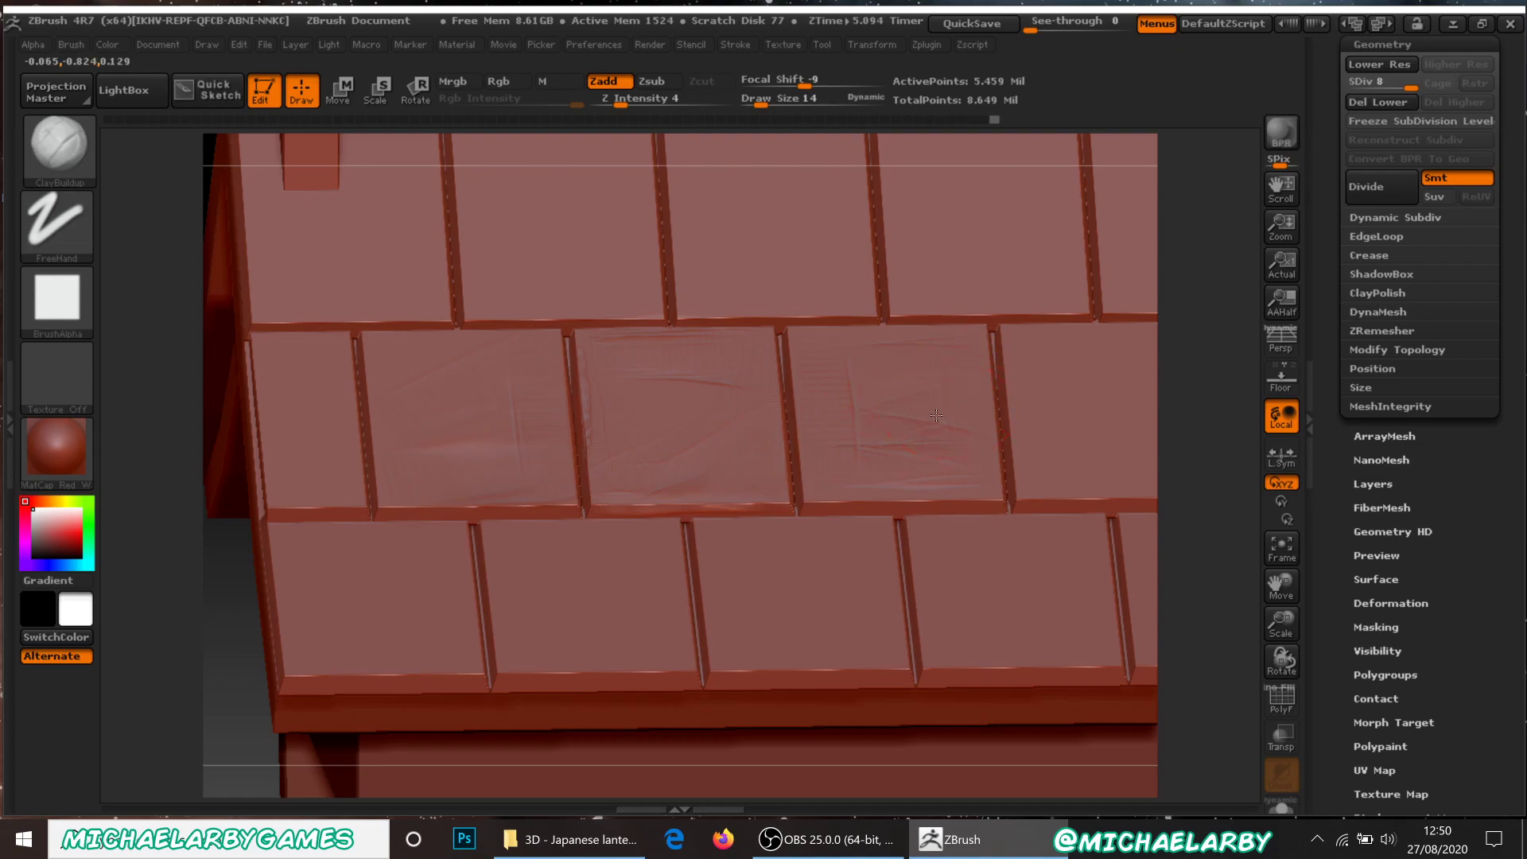
{"action": "key", "text": "shift"}
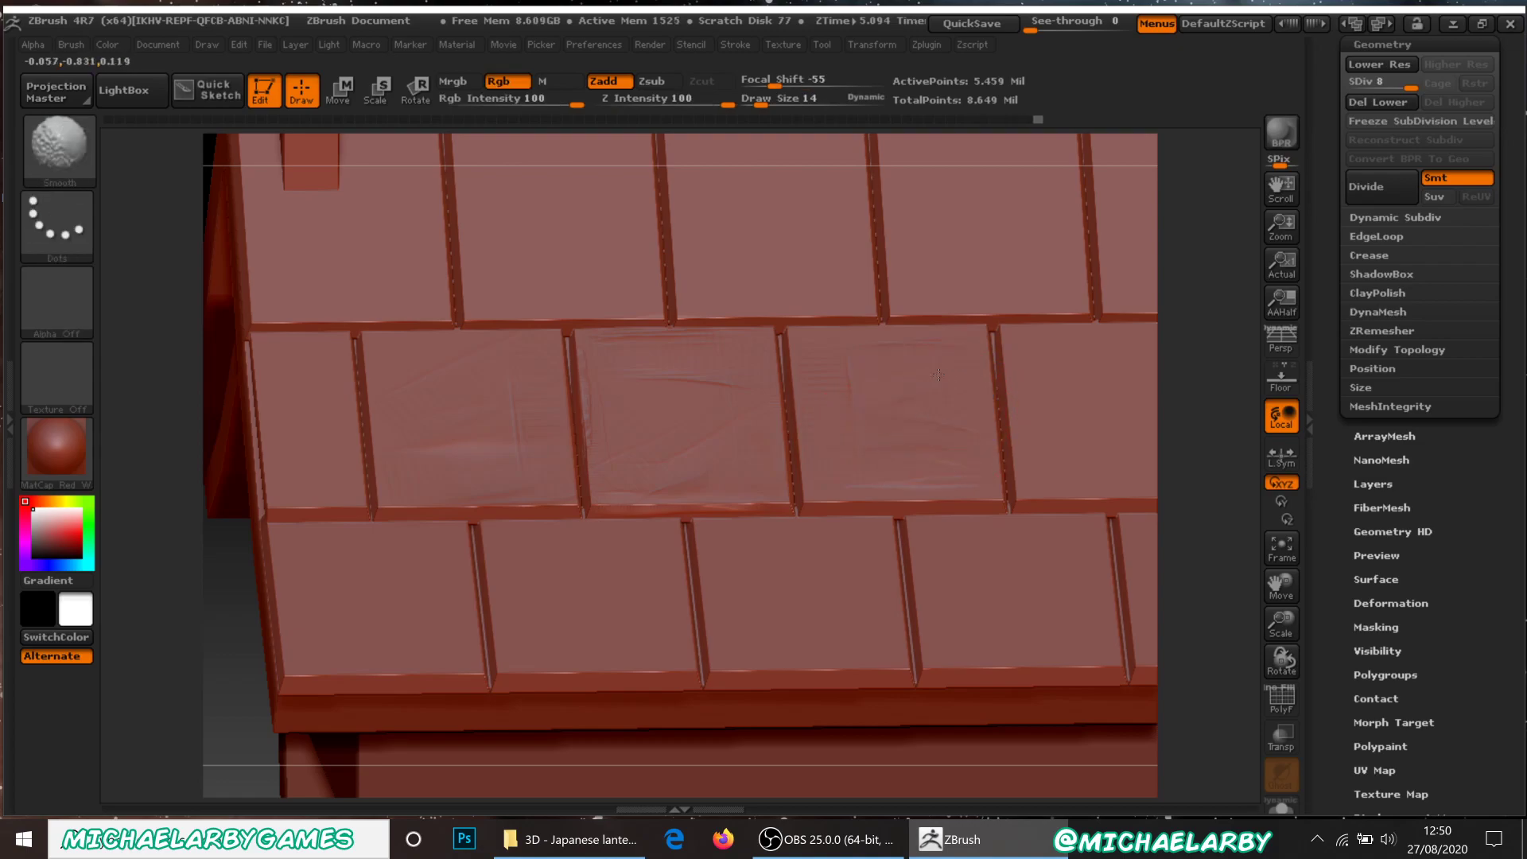
{"action": "key", "text": "shift"}
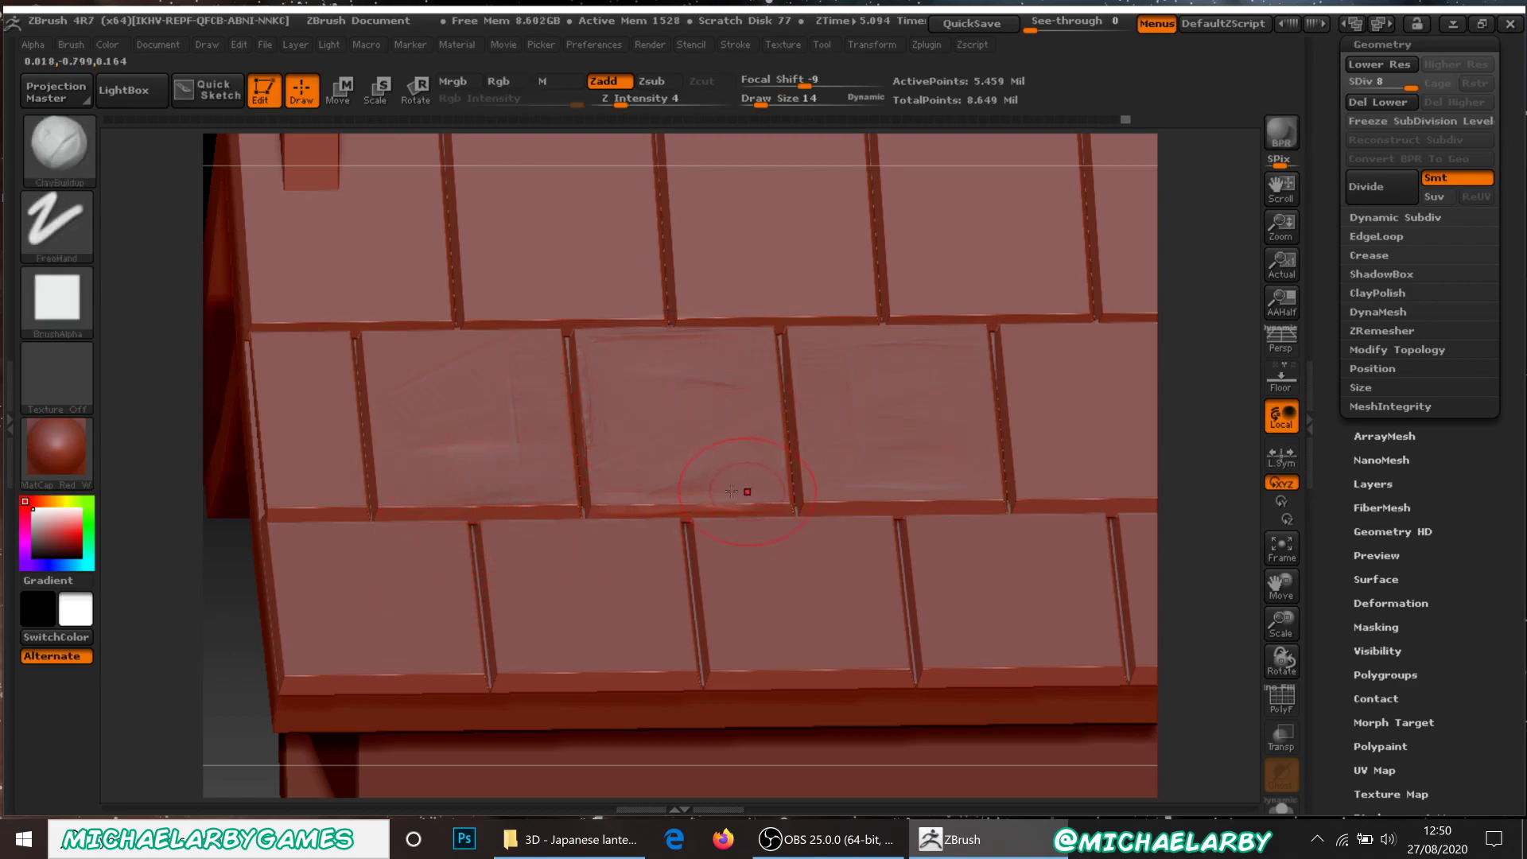
Rework and smooth the second worn tile's surface from an angled view, reducing the Draw Size to 2.
{"action": "left_click_drag", "start_coordinate": [170, 631], "coordinate": [235, 592]}
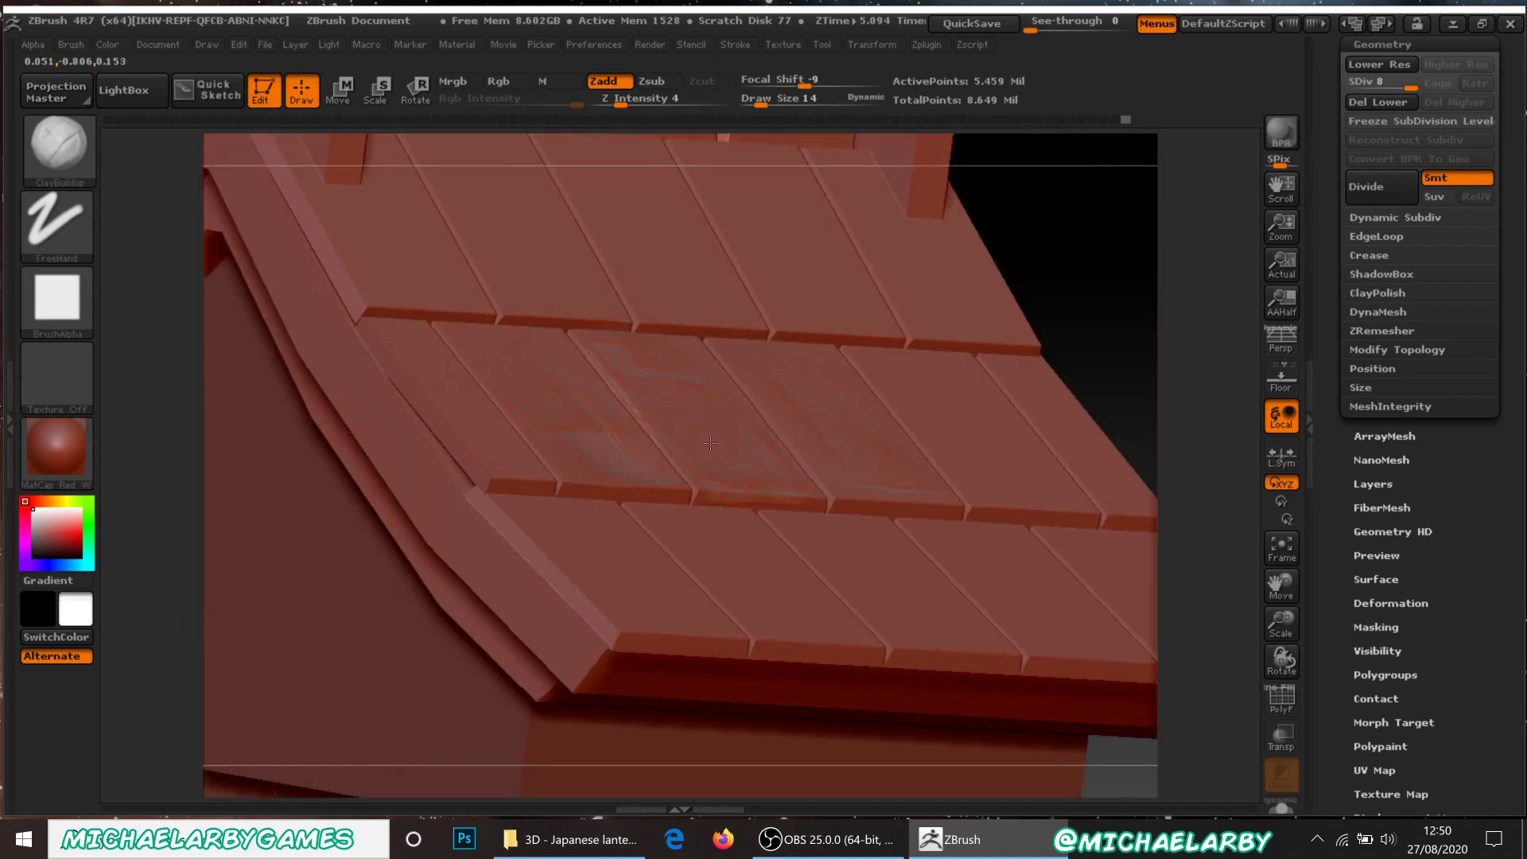
{"action": "left_click_drag", "start_coordinate": [716, 467], "coordinate": [736, 517]}
{"action": "left_click_drag", "start_coordinate": [761, 102], "coordinate": [745, 104]}
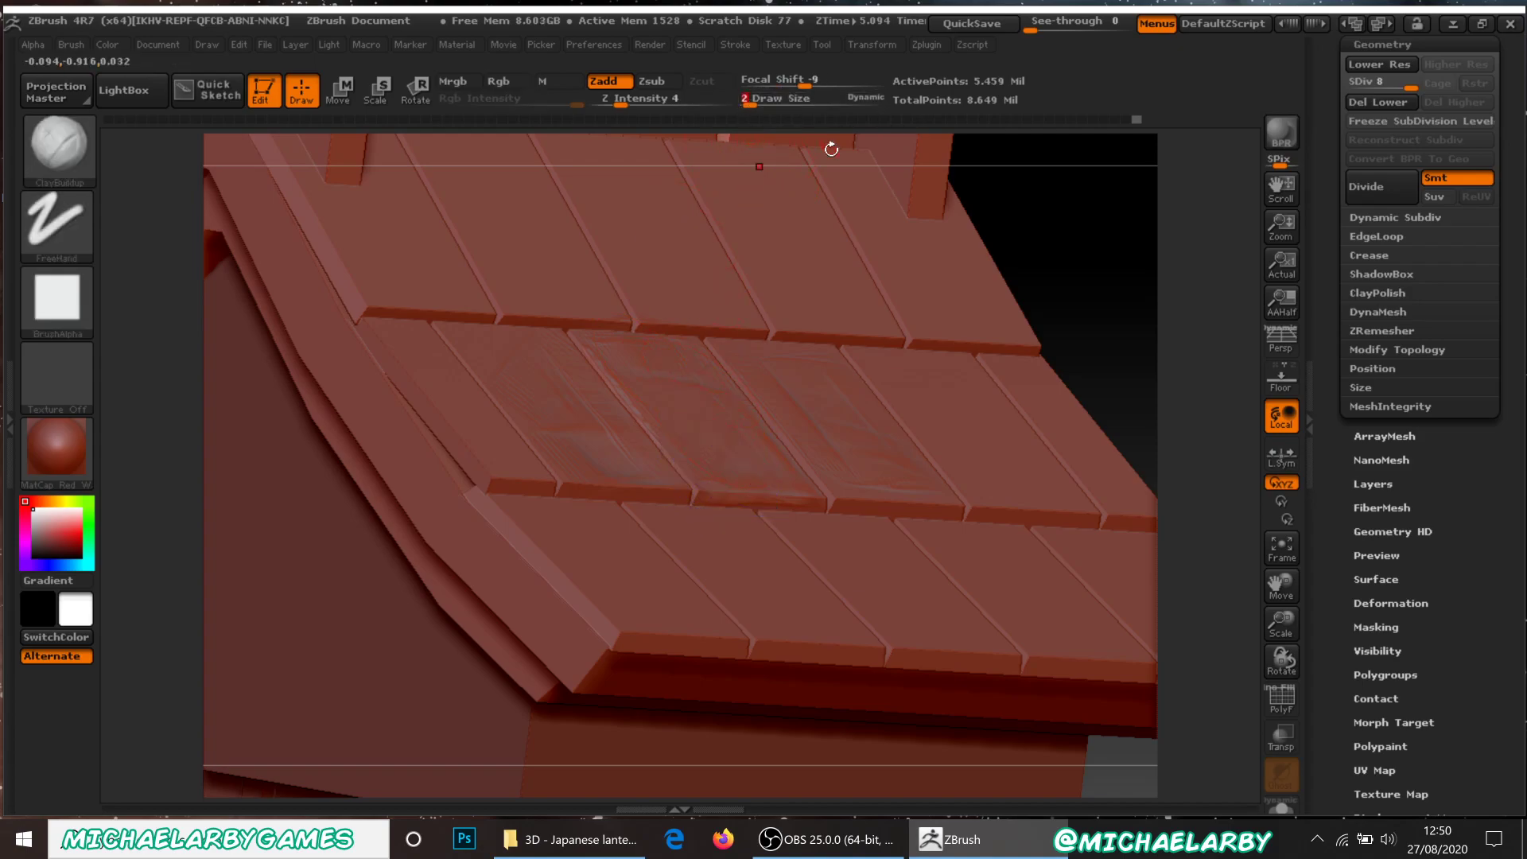
{"action": "key", "text": "shift"}
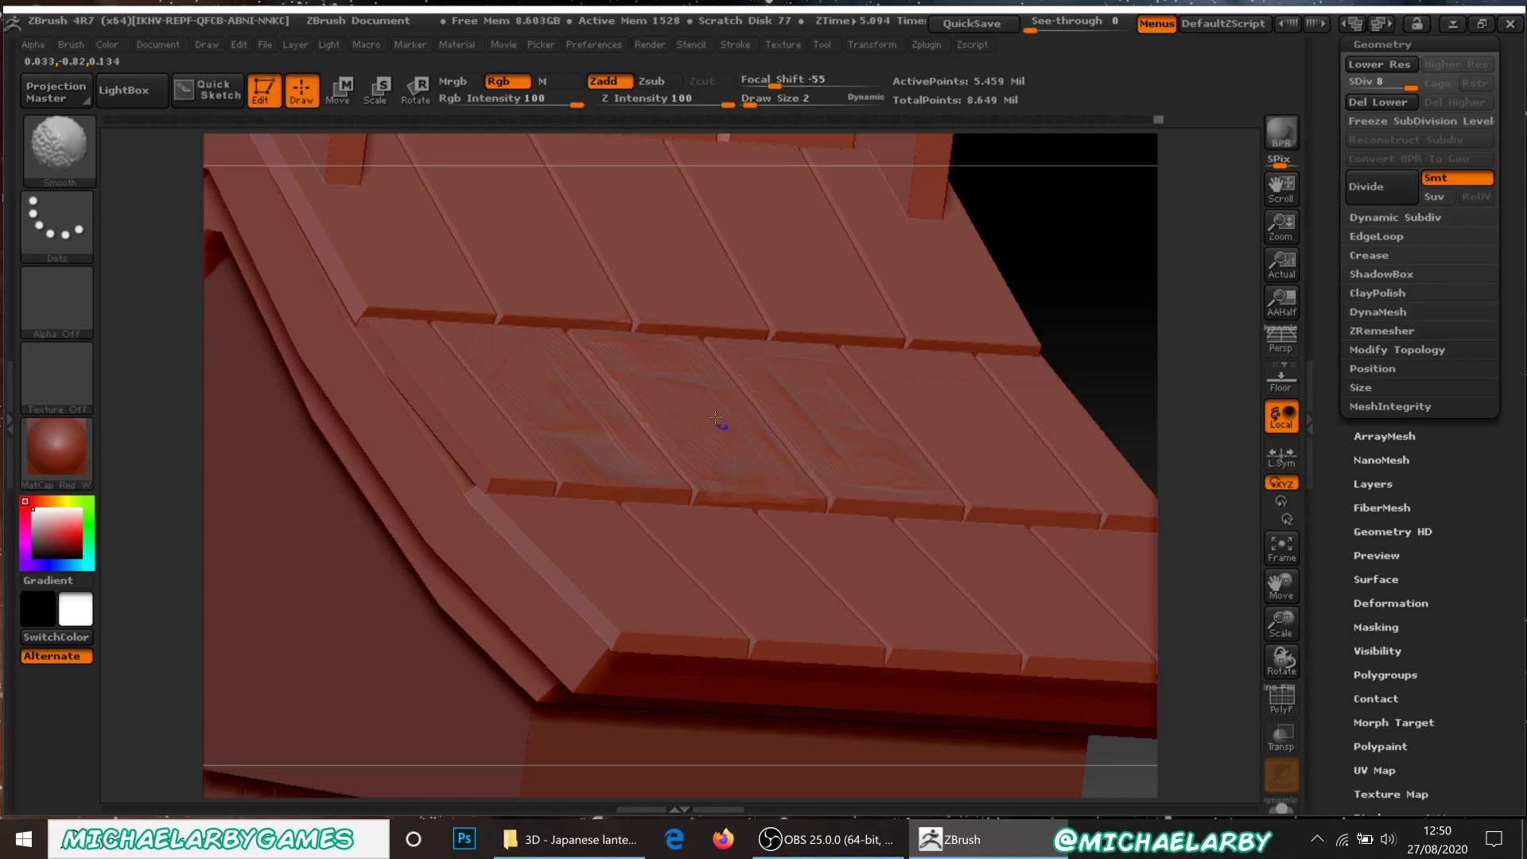
Set Draw Size to 15 and Z Intensity to 16, try a stroke on the first worn tile's lower part and undo it.
{"action": "left_click_drag", "start_coordinate": [751, 104], "coordinate": [761, 103]}
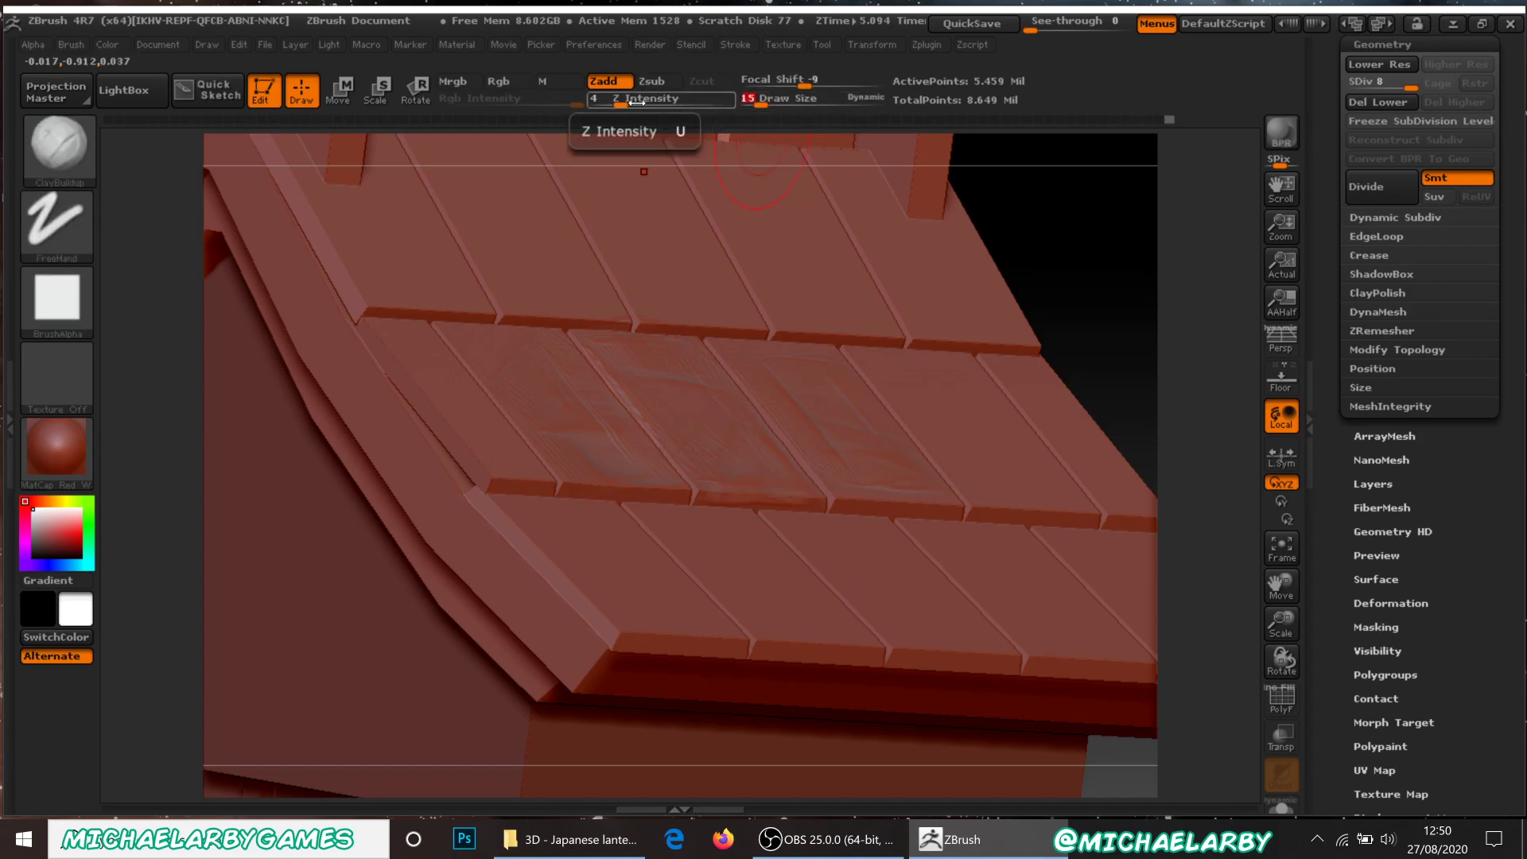
{"action": "key", "text": "shift"}
{"action": "left_click_drag", "start_coordinate": [640, 489], "coordinate": [647, 460], "text": "shift"}
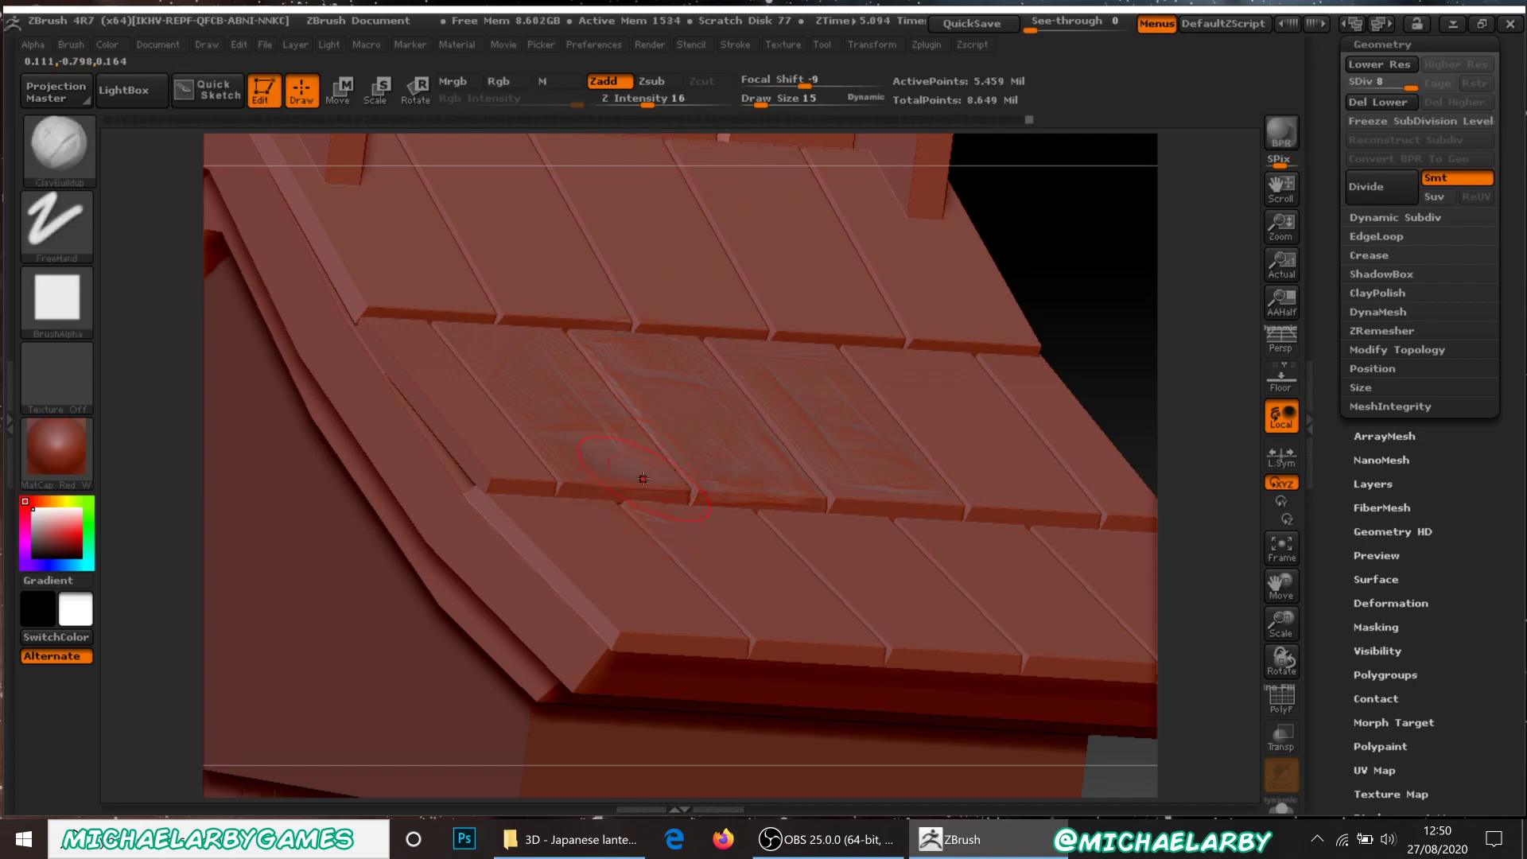
{"action": "key", "text": "ctrl"}
{"action": "key", "text": "ctrl+z"}
Roughen the front edge of the first worn tile at Draw Size 4 and smooth along its upper rim.
{"action": "mouse_move", "coordinate": [1199, 359]}
{"action": "left_mouse_down", "text": "alt"}
{"action": "mouse_move", "coordinate": [1189, 285]}
{"action": "mouse_move", "coordinate": [1196, 353]}
{"action": "mouse_move", "coordinate": [1066, 445]}
{"action": "left_mouse_up", "text": "alt"}
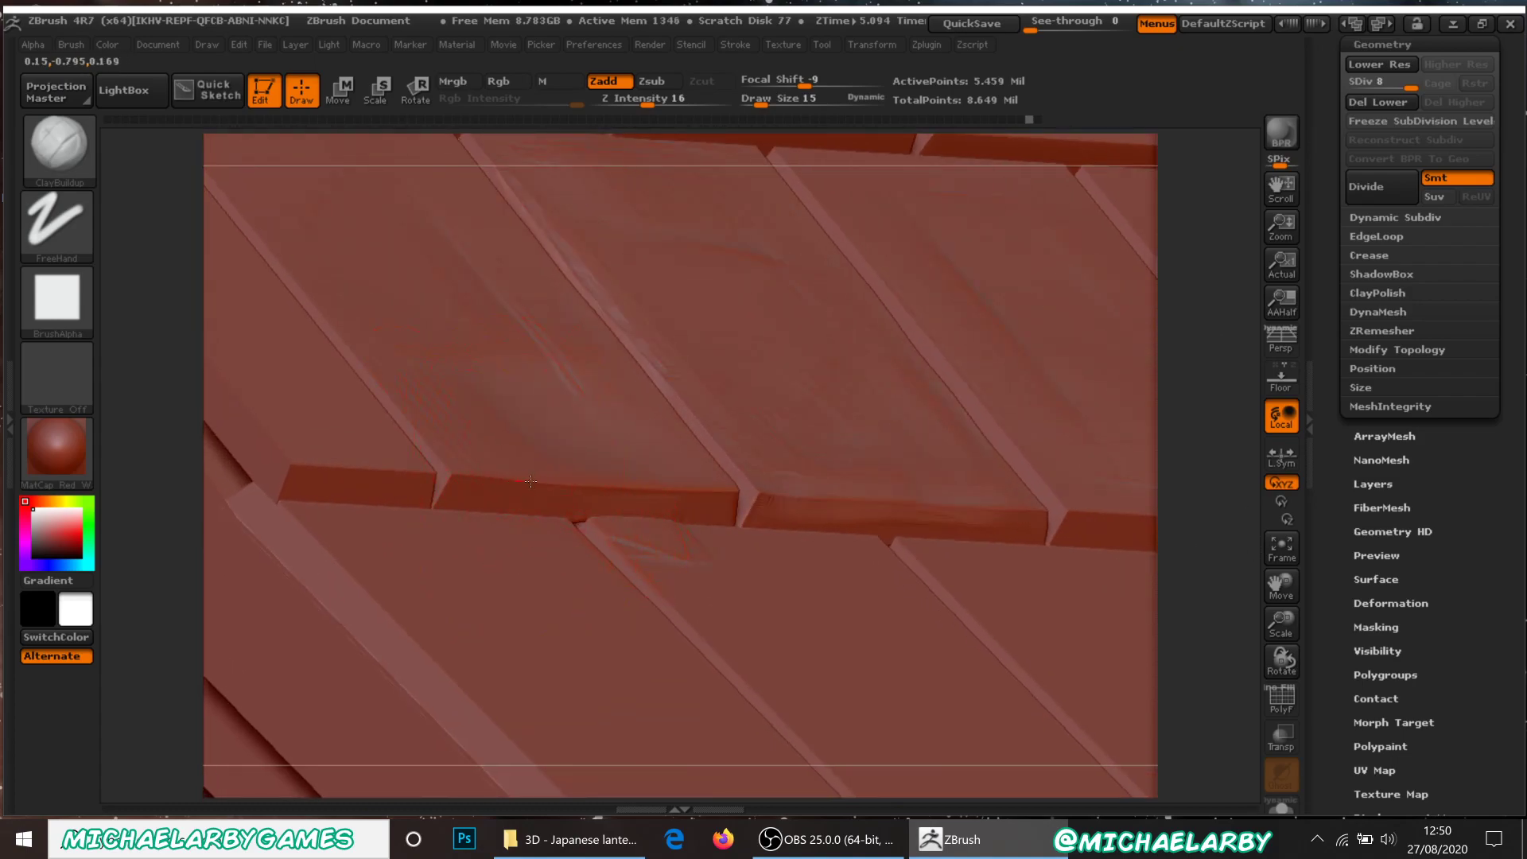
{"action": "left_click_drag", "start_coordinate": [760, 104], "coordinate": [752, 104]}
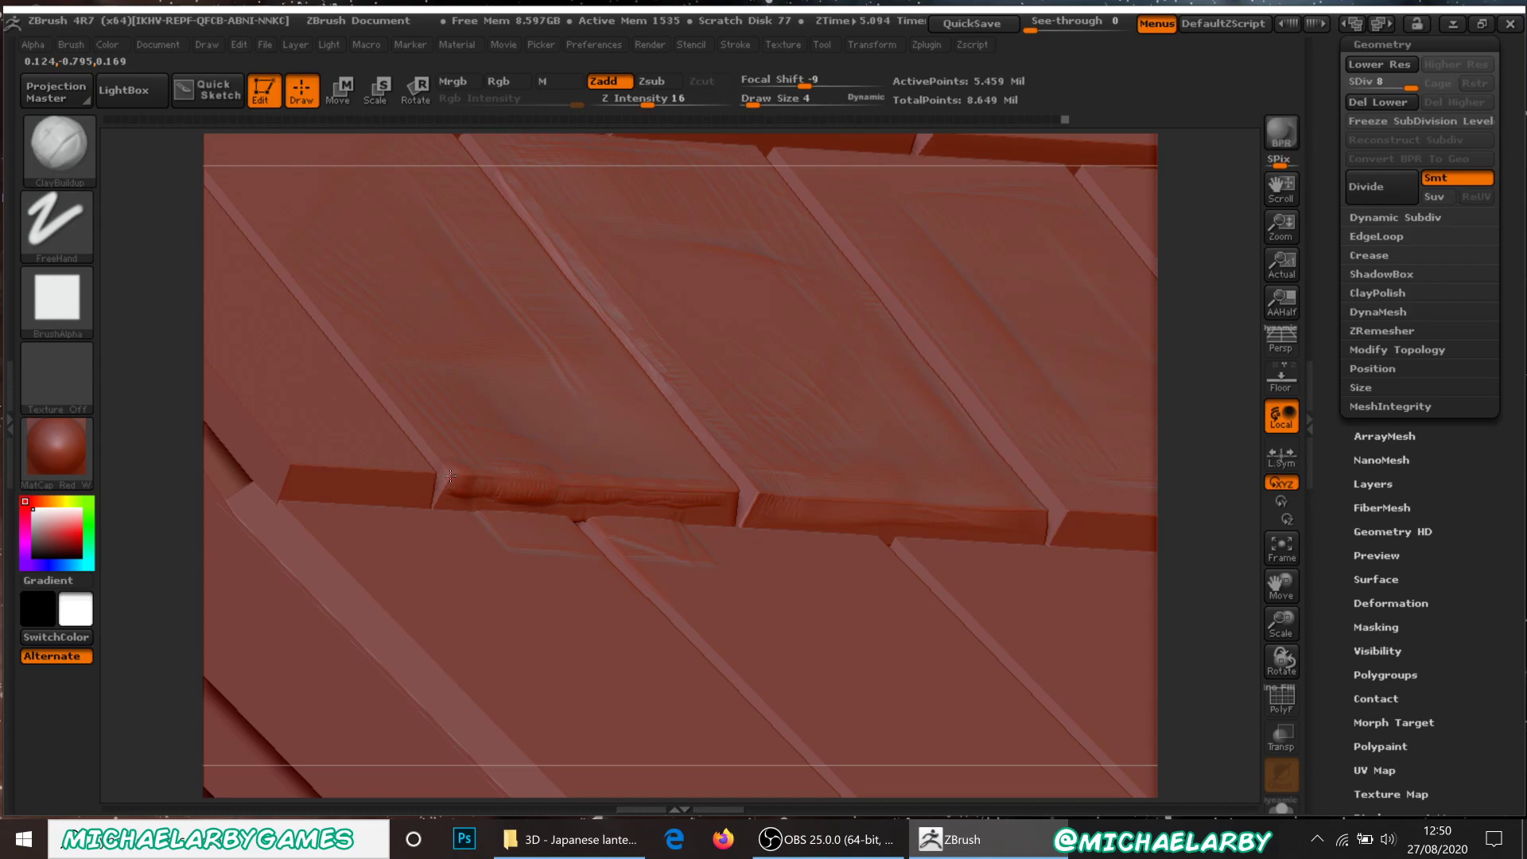
{"action": "key", "text": "shift"}
{"action": "left_click_drag", "start_coordinate": [491, 475], "coordinate": [698, 482], "text": "shift"}
Examine the worn roof tiles and the whole lantern from several angles and distances.
{"action": "left_click_drag", "start_coordinate": [148, 506], "coordinate": [141, 414], "text": "alt"}
{"action": "left_click_drag", "start_coordinate": [158, 494], "coordinate": [140, 404], "text": "alt"}
{"action": "mouse_move", "coordinate": [994, 413]}
{"action": "left_mouse_down"}
{"action": "mouse_move", "coordinate": [1027, 495]}
{"action": "mouse_move", "coordinate": [1007, 407]}
{"action": "mouse_move", "coordinate": [1010, 429]}
{"action": "mouse_move", "coordinate": [1013, 396]}
{"action": "mouse_move", "coordinate": [1033, 406]}
{"action": "mouse_move", "coordinate": [1011, 385]}
{"action": "mouse_move", "coordinate": [979, 484]}
{"action": "mouse_move", "coordinate": [967, 445]}
{"action": "mouse_move", "coordinate": [971, 474]}
{"action": "left_mouse_up"}
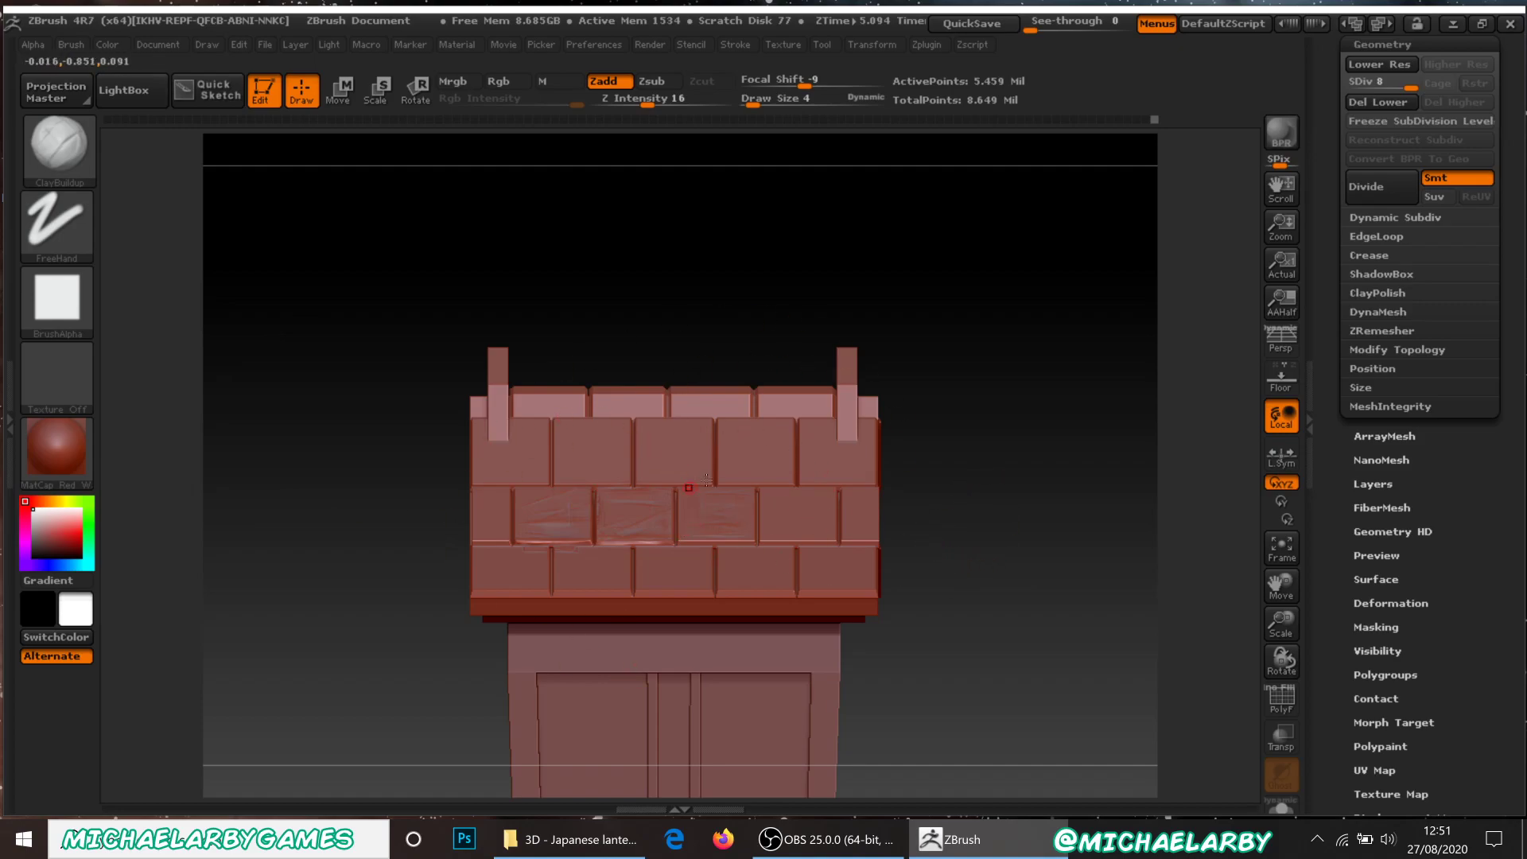
{"action": "left_click_drag", "start_coordinate": [973, 488], "coordinate": [963, 296], "text": "alt"}
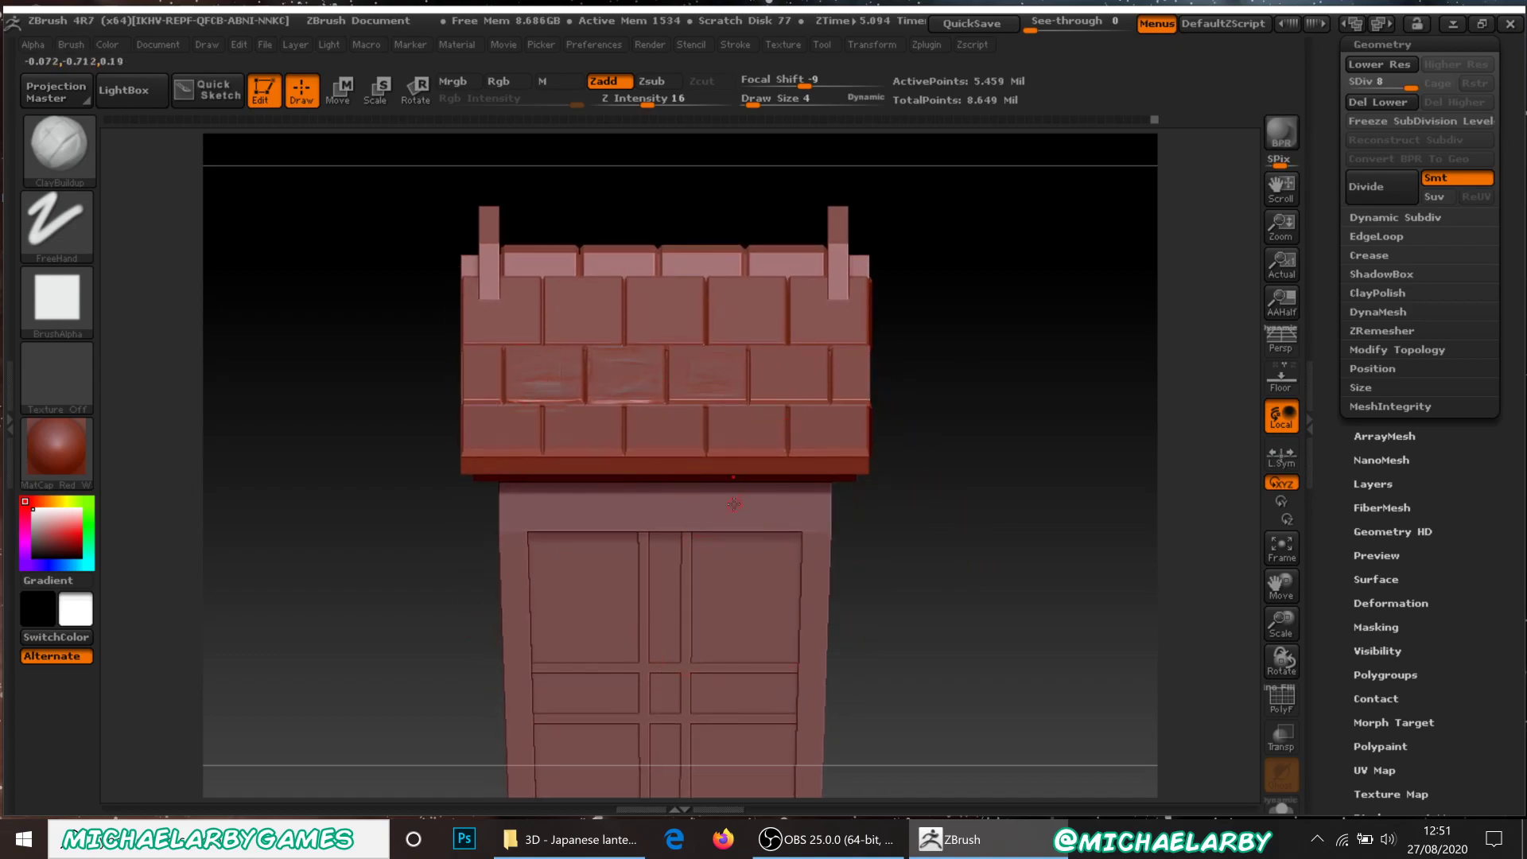
{"action": "left_click_drag", "start_coordinate": [954, 489], "coordinate": [629, 354]}
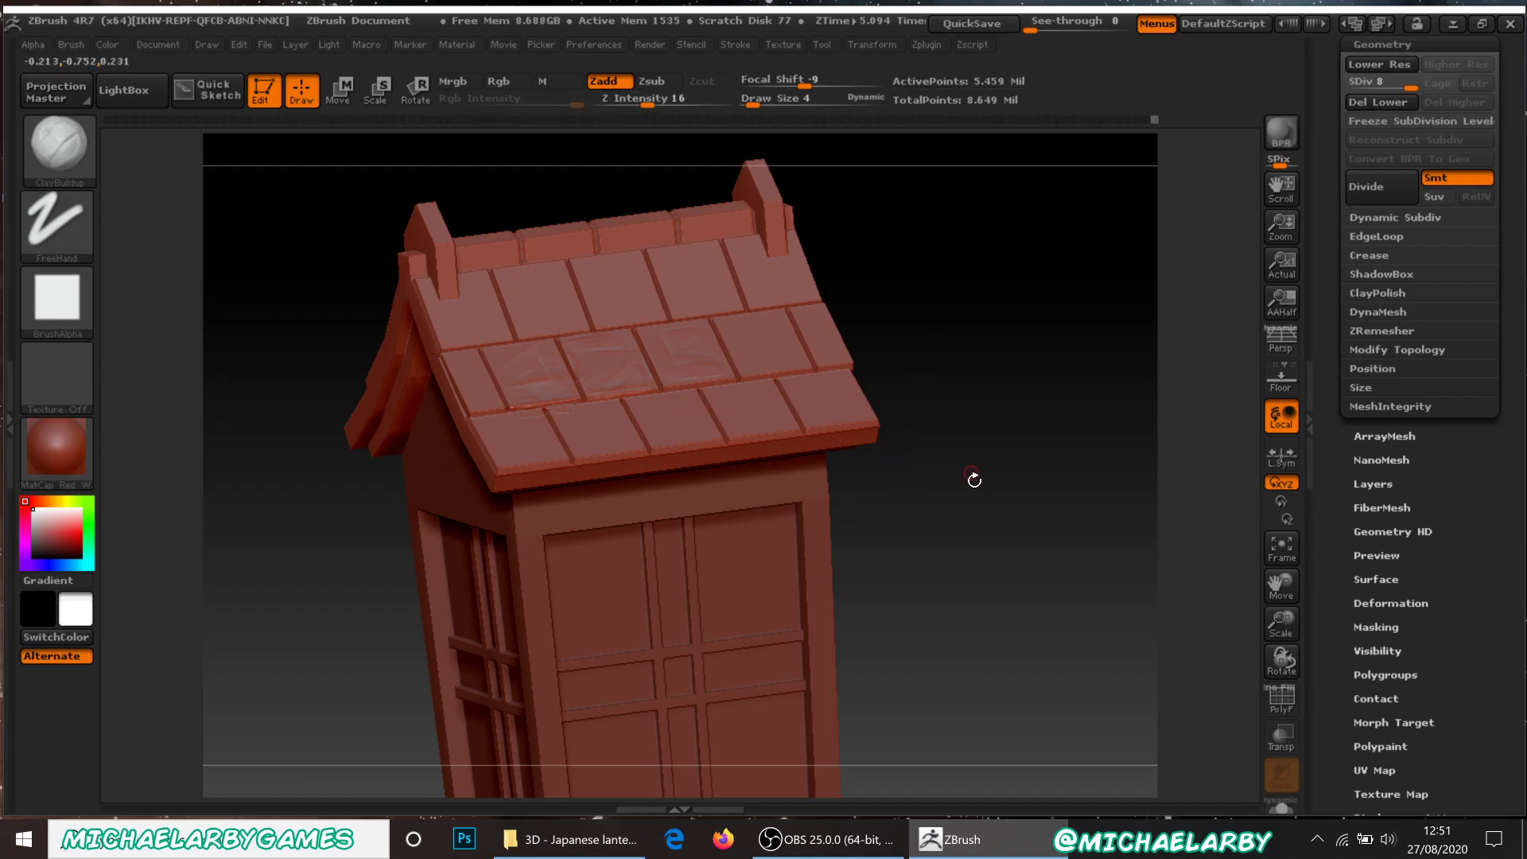
{"action": "left_click_drag", "start_coordinate": [973, 480], "coordinate": [692, 463]}
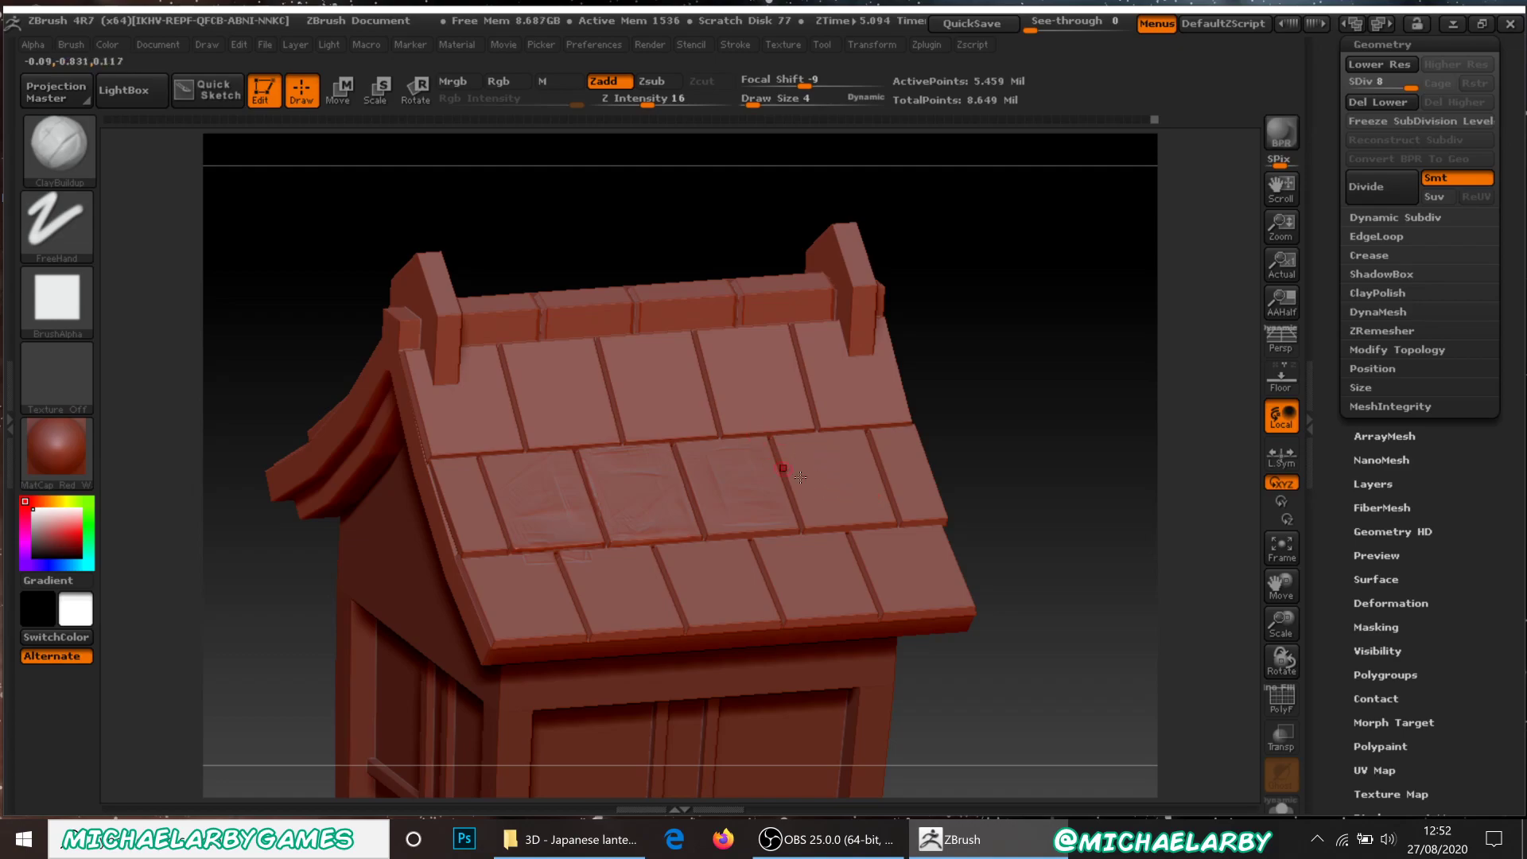
{"action": "left_click_drag", "start_coordinate": [1001, 478], "coordinate": [966, 503], "text": "alt"}
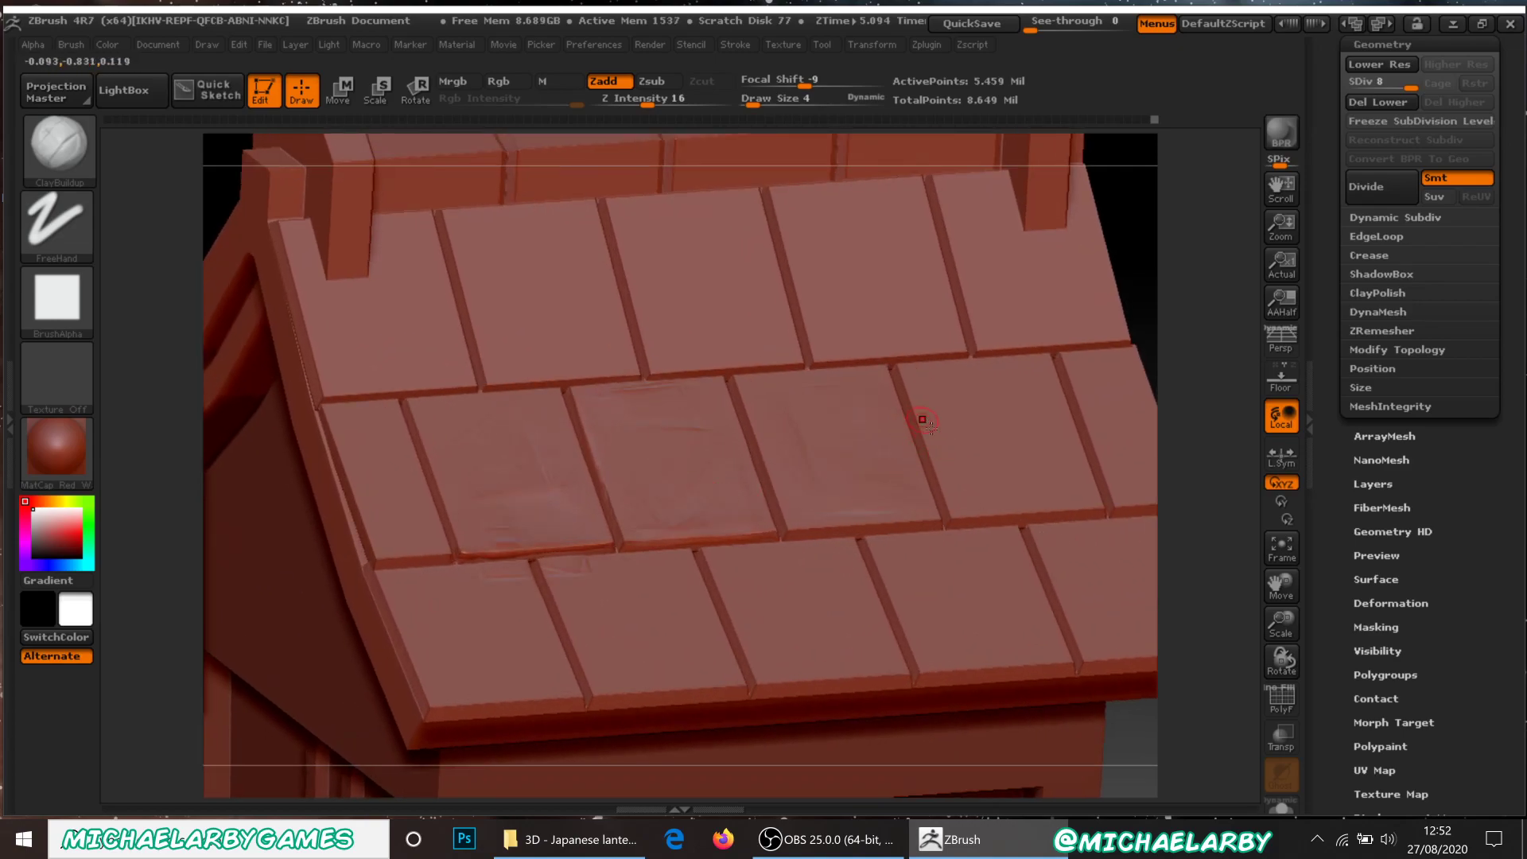
{"action": "left_click_drag", "start_coordinate": [1198, 477], "coordinate": [1192, 354], "text": "alt"}
{"action": "mouse_move", "coordinate": [1034, 512]}
{"action": "left_mouse_down"}
{"action": "mouse_move", "coordinate": [1033, 482]}
{"action": "mouse_move", "coordinate": [1066, 559]}
{"action": "mouse_move", "coordinate": [1039, 548]}
{"action": "mouse_move", "coordinate": [1064, 587]}
{"action": "mouse_move", "coordinate": [1019, 470]}
{"action": "mouse_move", "coordinate": [1051, 486]}
{"action": "left_mouse_up"}
{"action": "left_click_drag", "start_coordinate": [1057, 576], "coordinate": [971, 375], "text": "alt"}
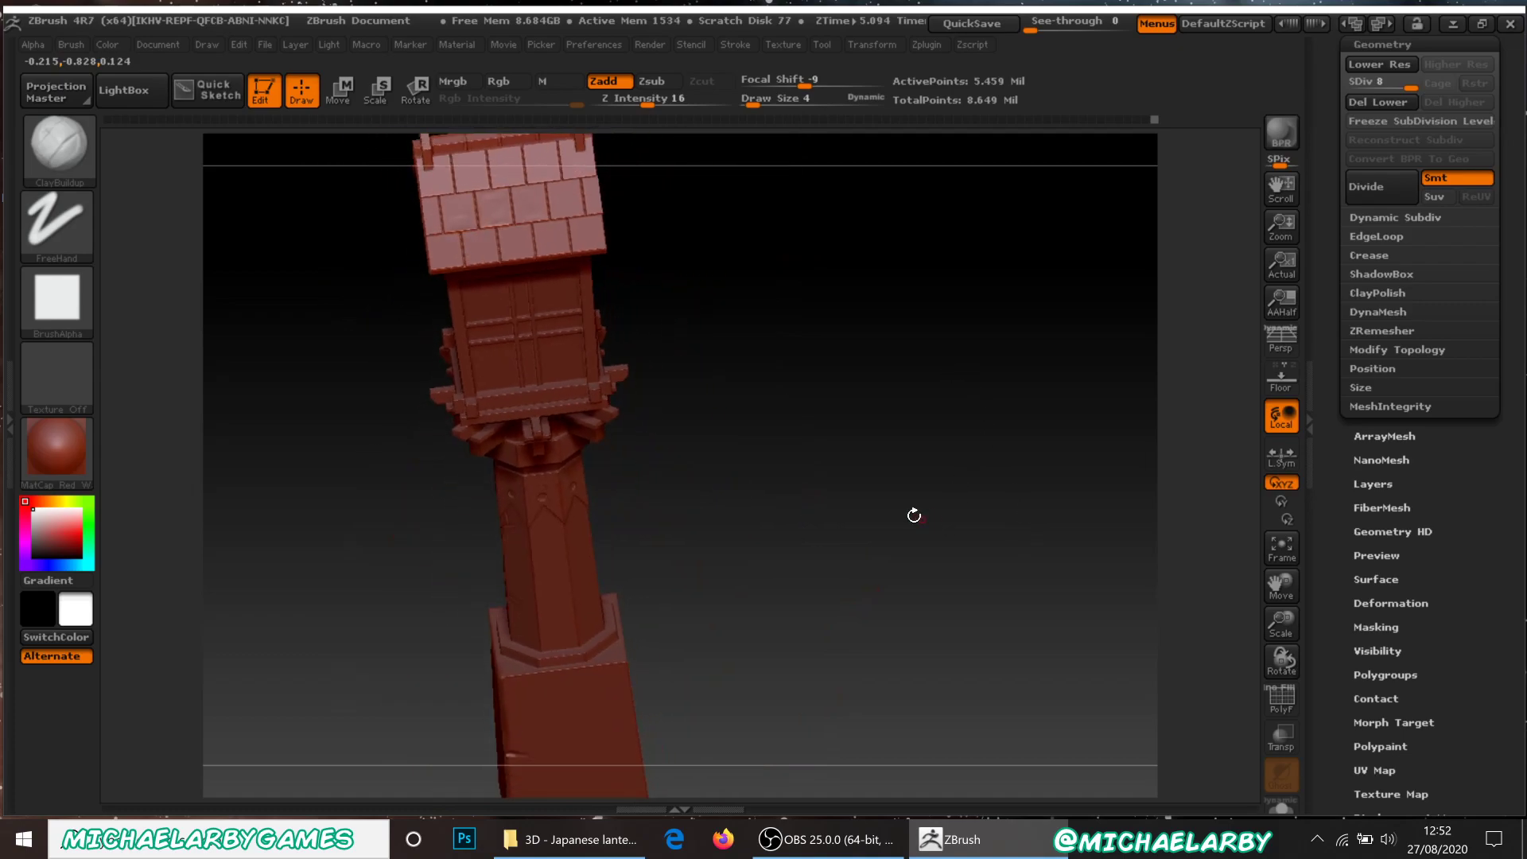
{"action": "mouse_move", "coordinate": [767, 528]}
{"action": "left_mouse_down"}
{"action": "mouse_move", "coordinate": [780, 538]}
{"action": "mouse_move", "coordinate": [763, 468]}
{"action": "mouse_move", "coordinate": [771, 338]}
{"action": "left_mouse_up"}
Look through the available brushes and alphas, including the option to import an alpha.
{"action": "left_click", "coordinate": [85, 182]}
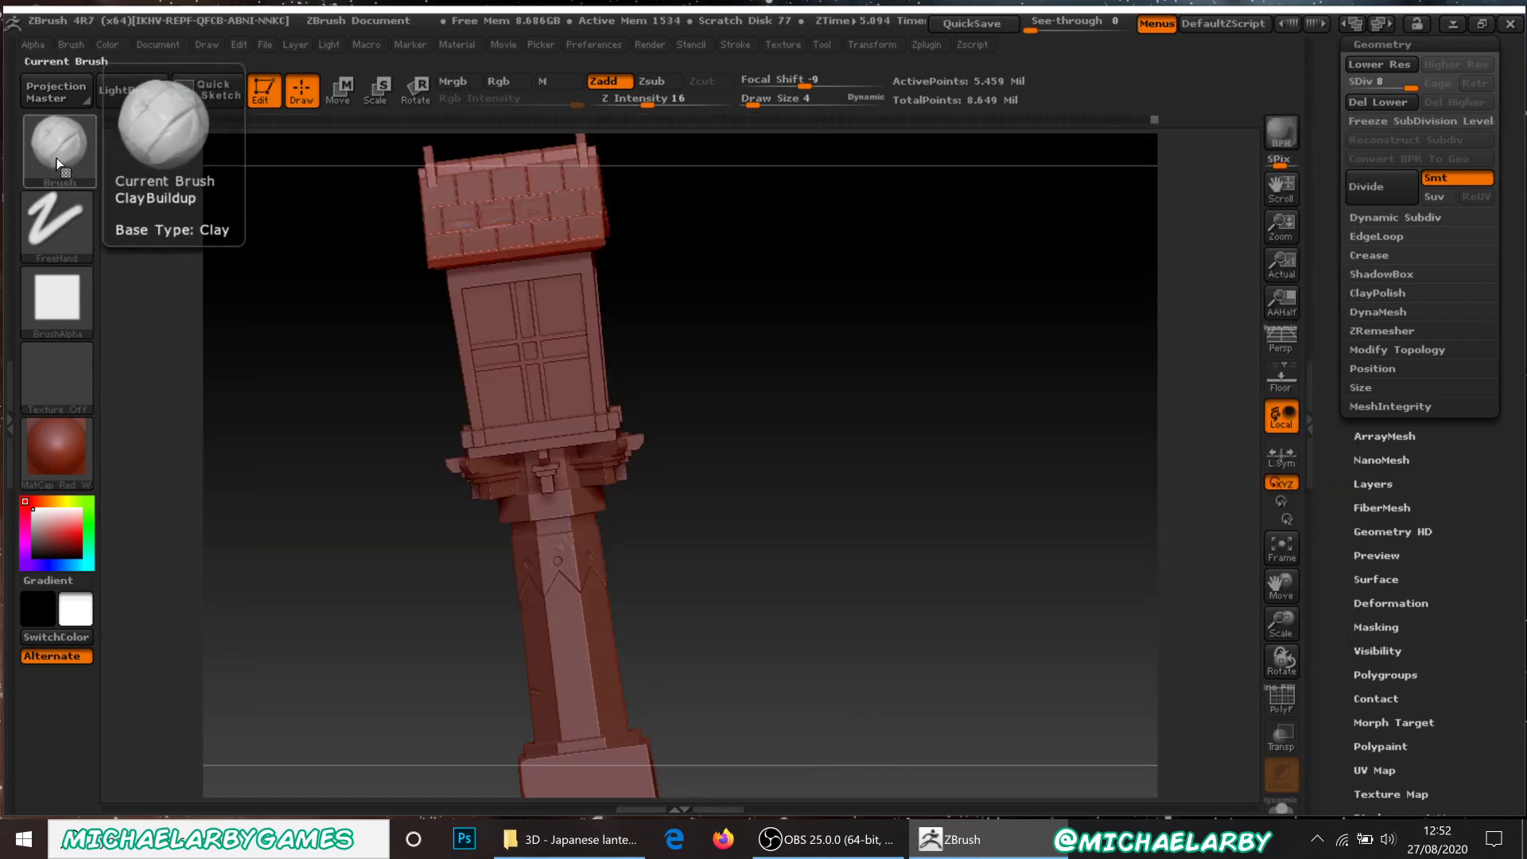
{"action": "left_click", "coordinate": [63, 159]}
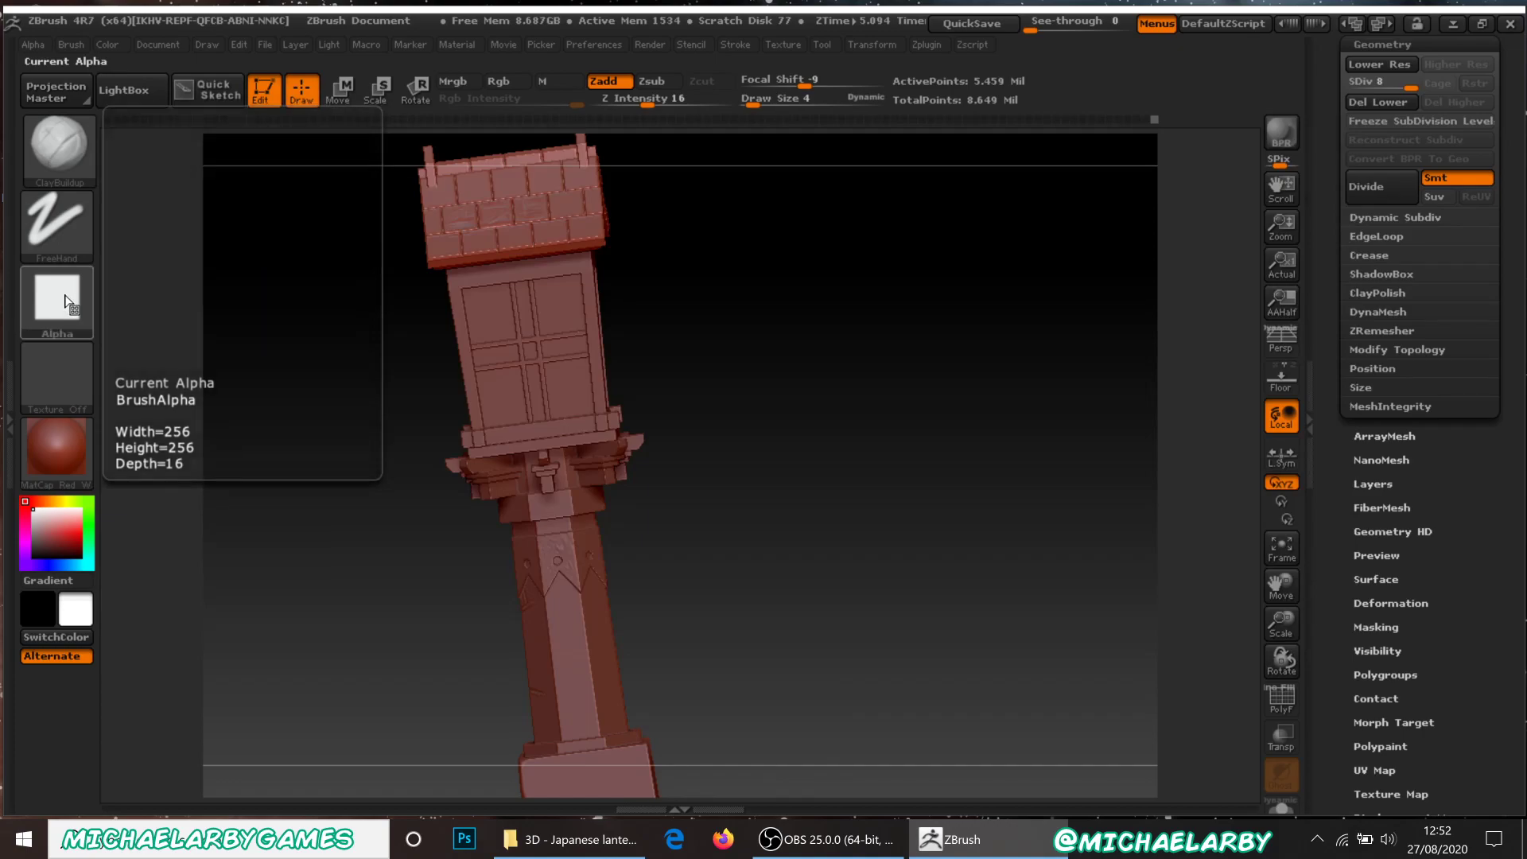
{"action": "left_click", "coordinate": [62, 303]}
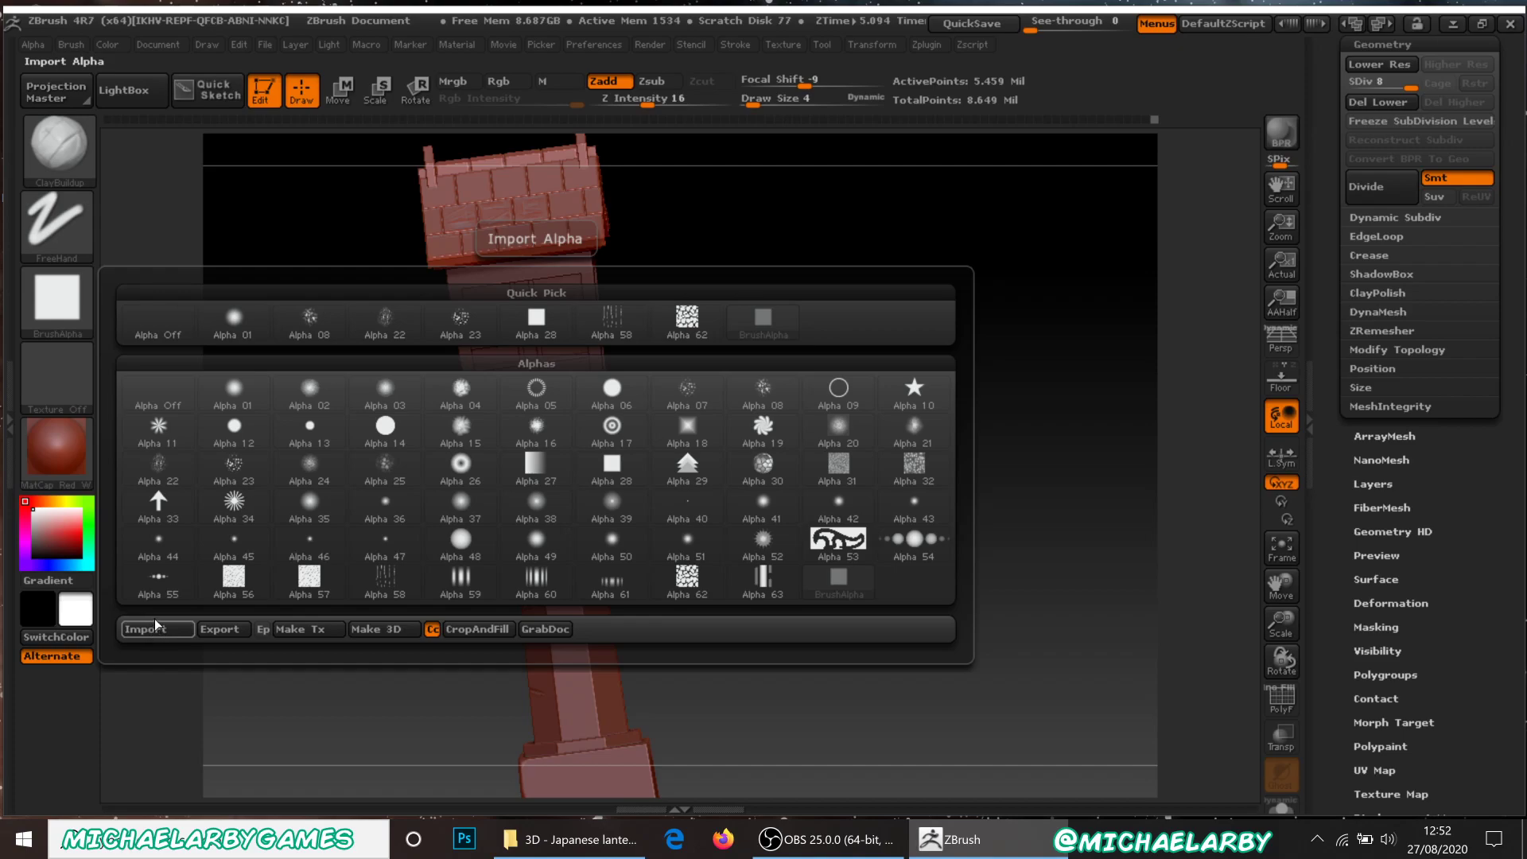
{"action": "mouse_move", "coordinate": [421, 432]}
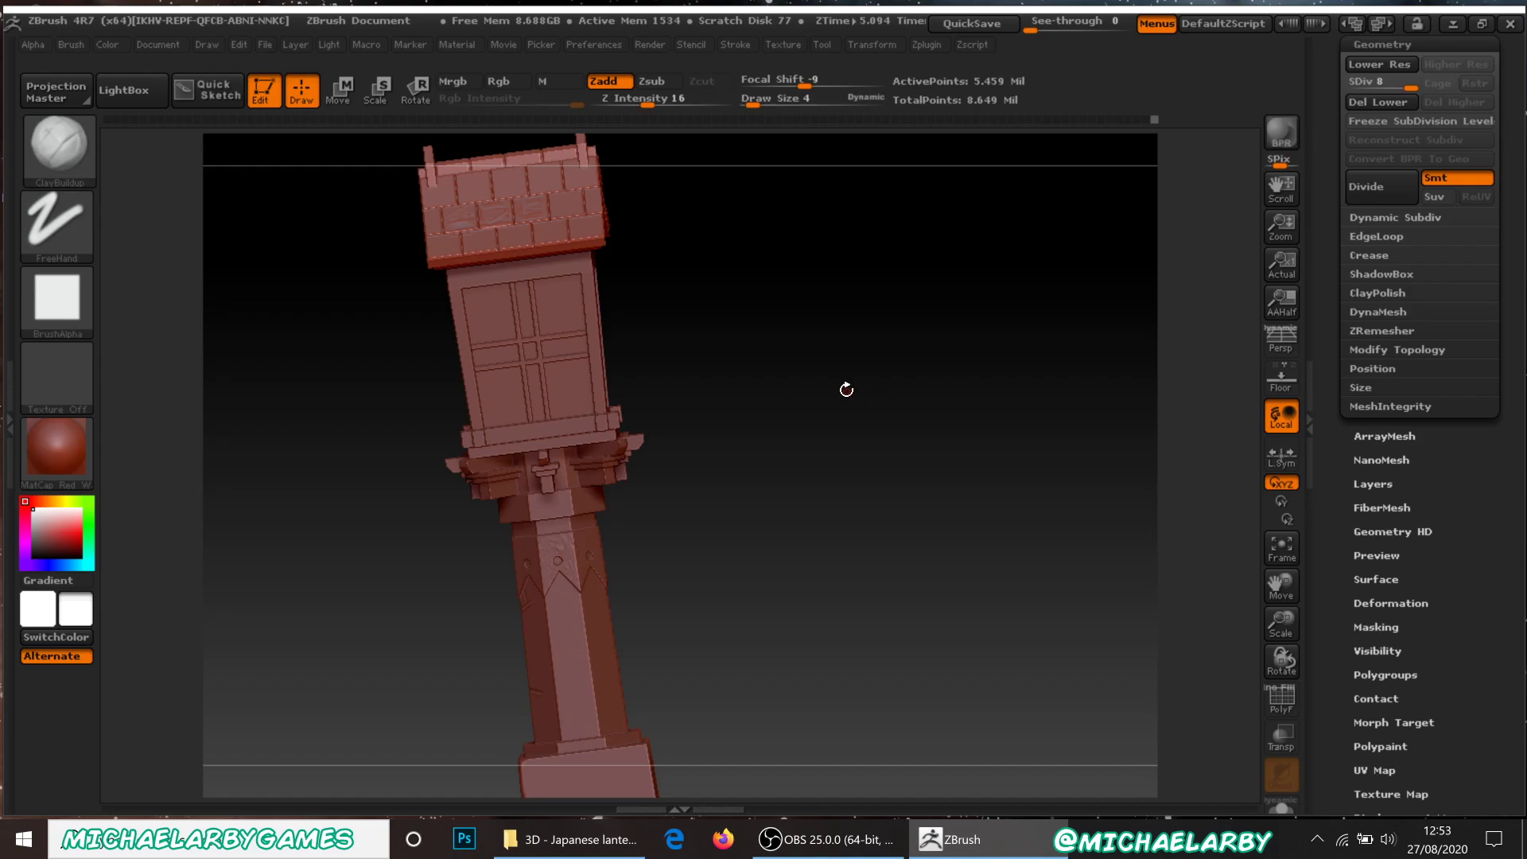
Save the lantern as a ZTool over the existing file PM3D_lantern hipoly.ZTL in the 3D - Japanese lantern incomplete folder.
{"action": "left_click_drag", "start_coordinate": [861, 458], "coordinate": [850, 474]}
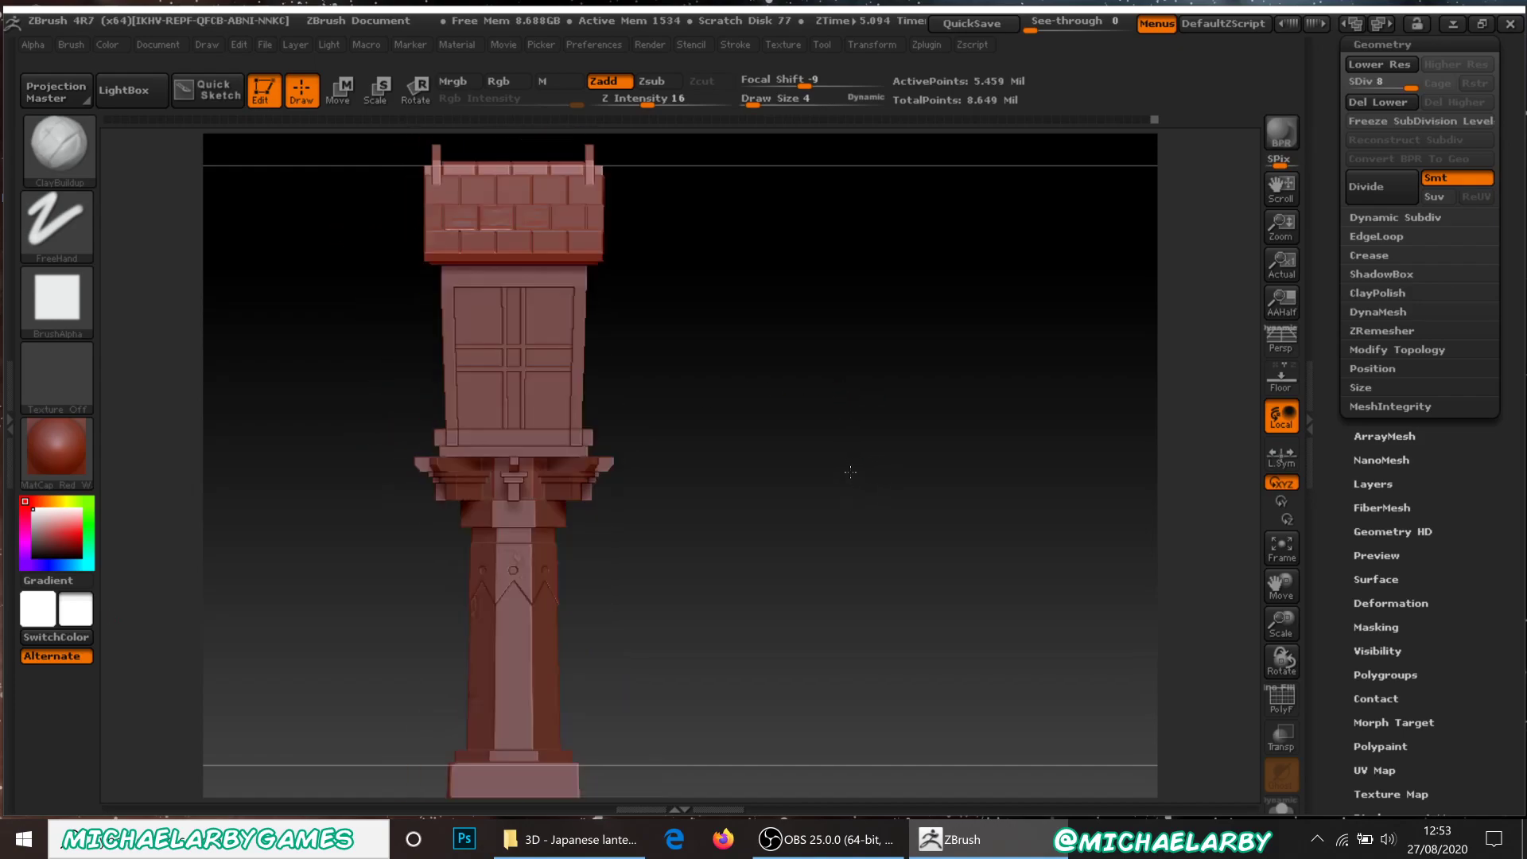
{"action": "left_click_drag", "start_coordinate": [722, 392], "coordinate": [827, 566], "text": "alt"}
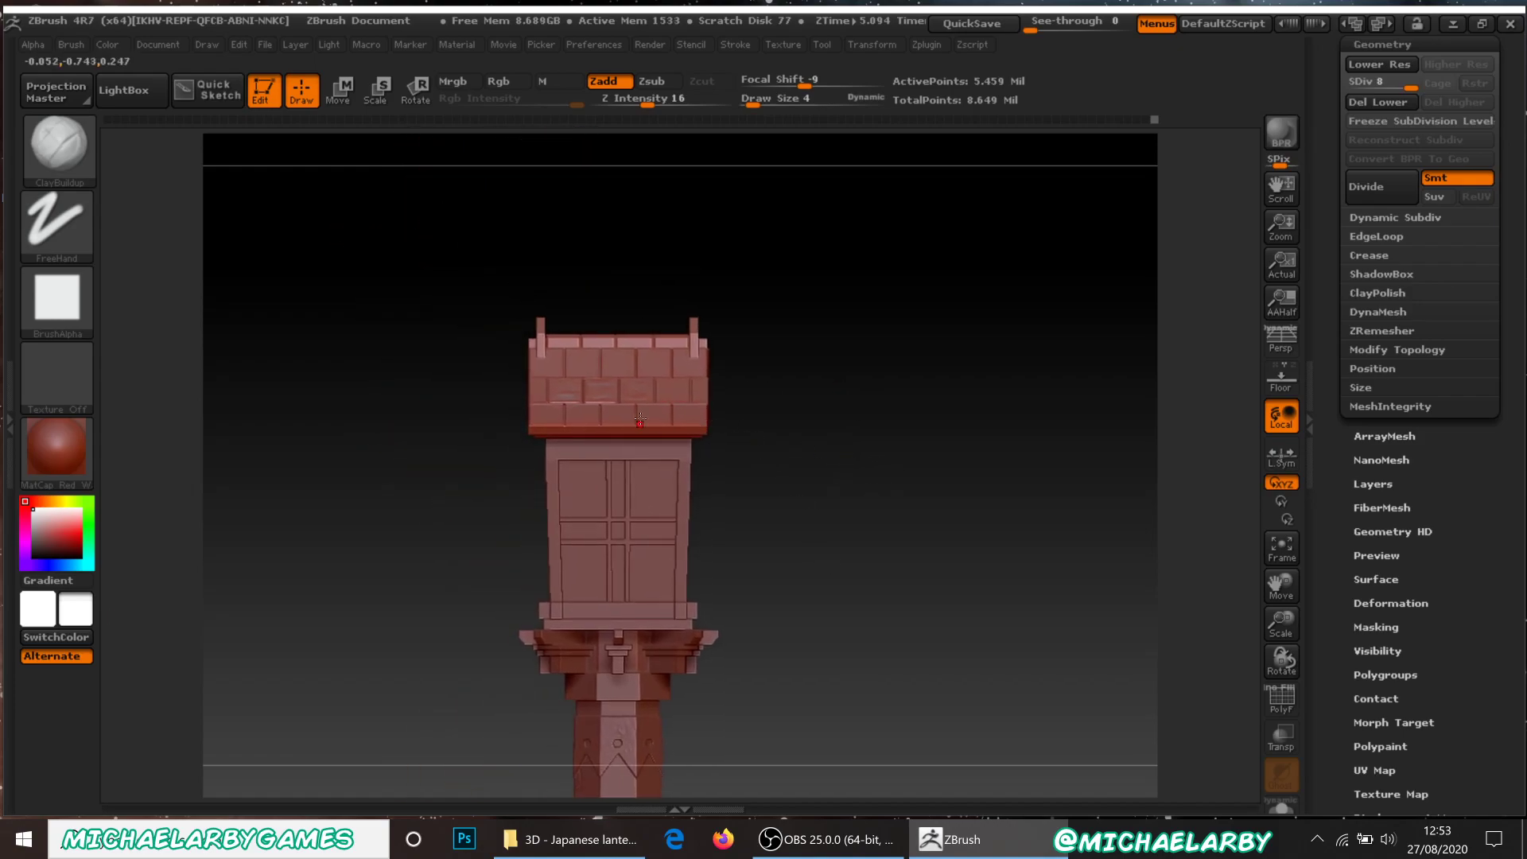
{"action": "left_click_drag", "start_coordinate": [773, 468], "coordinate": [650, 350], "text": "alt"}
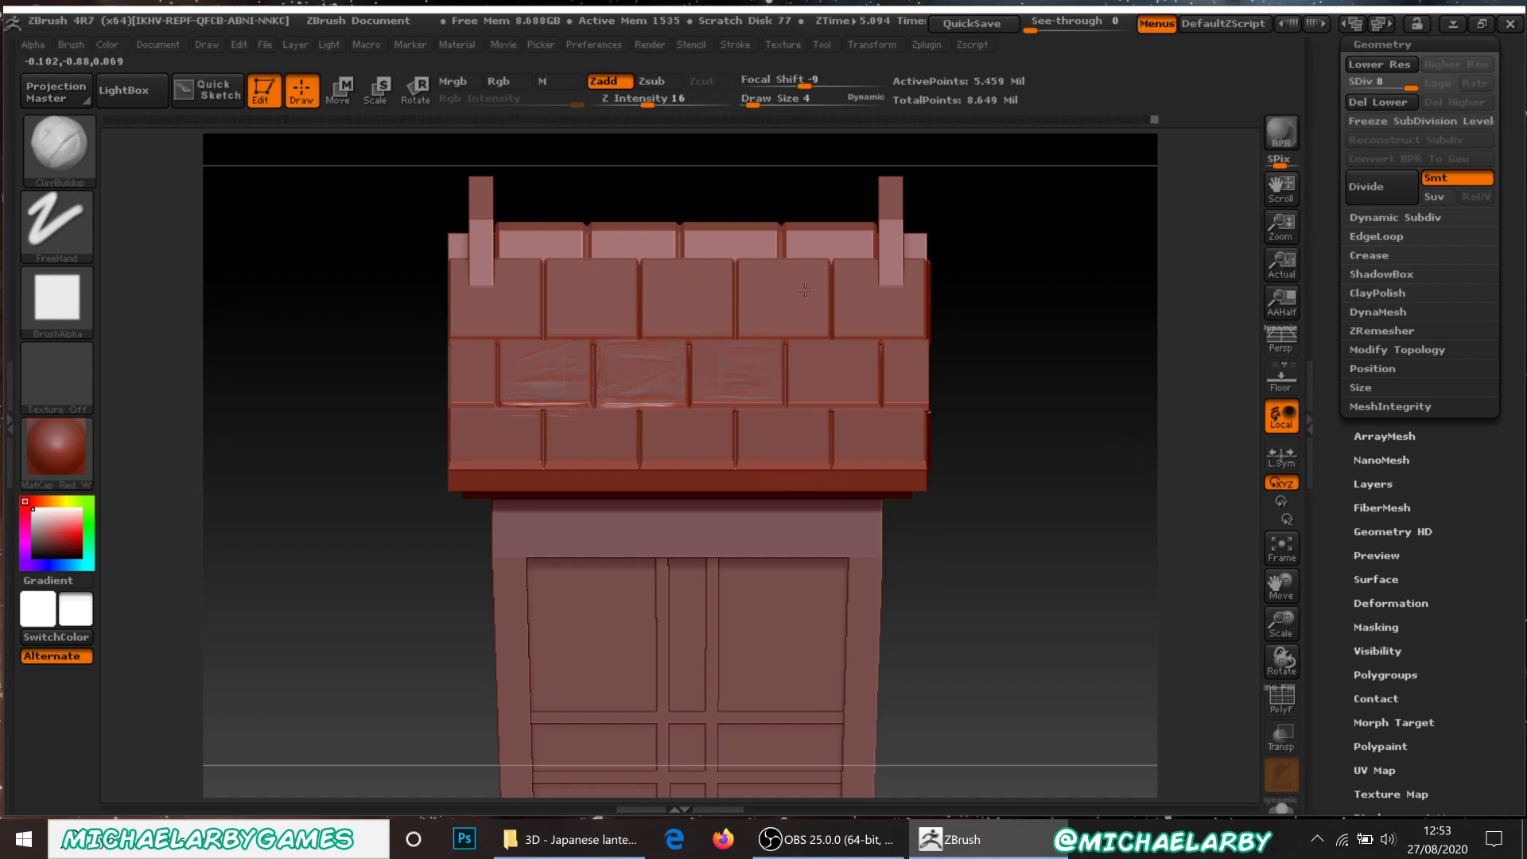
{"action": "left_click_drag", "start_coordinate": [1331, 201], "coordinate": [1331, 553]}
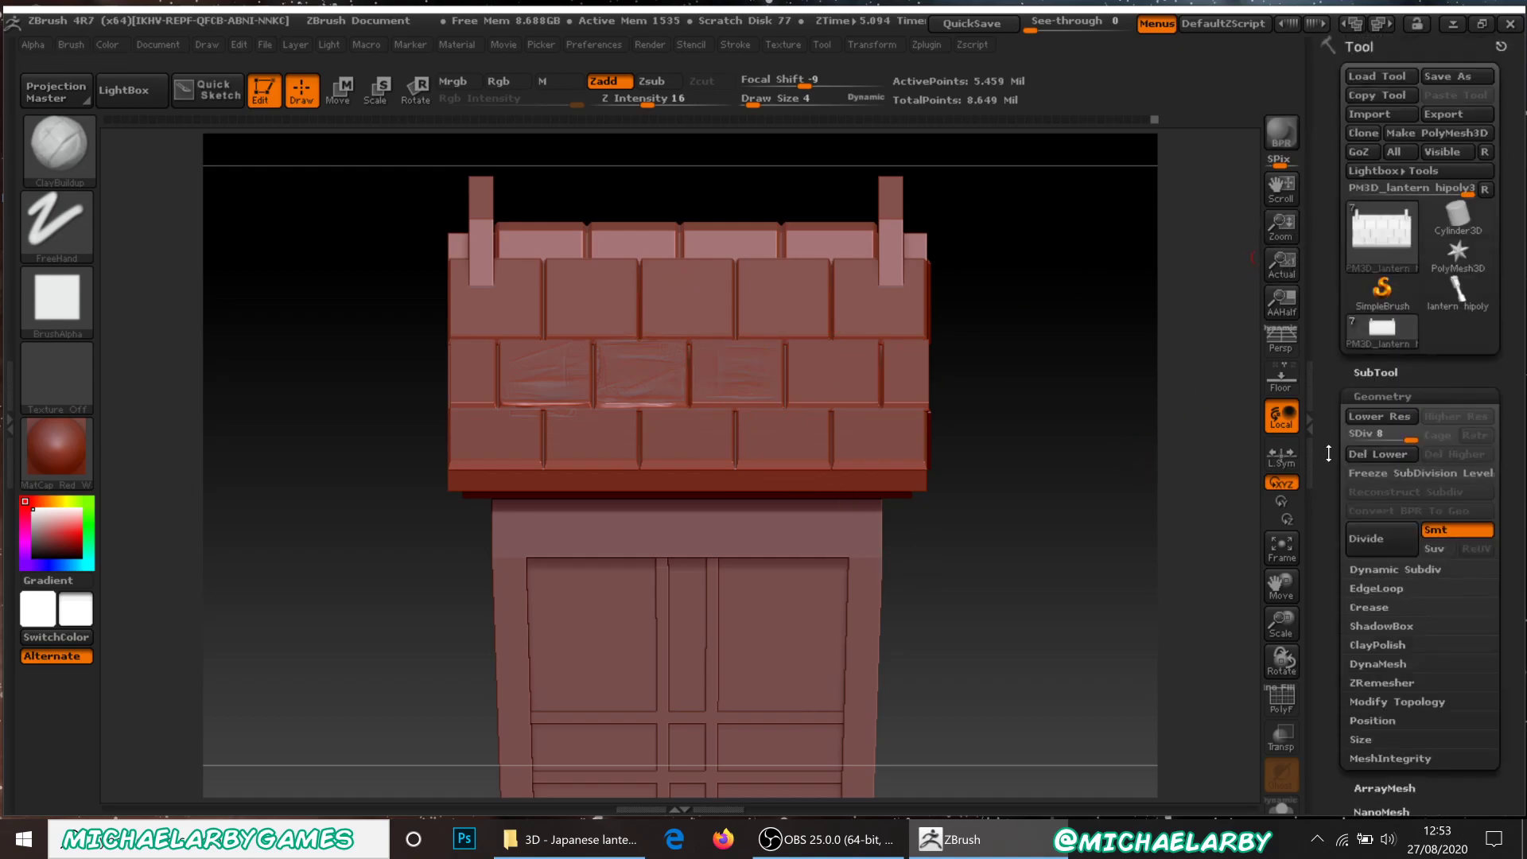
{"action": "left_click", "coordinate": [1450, 74]}
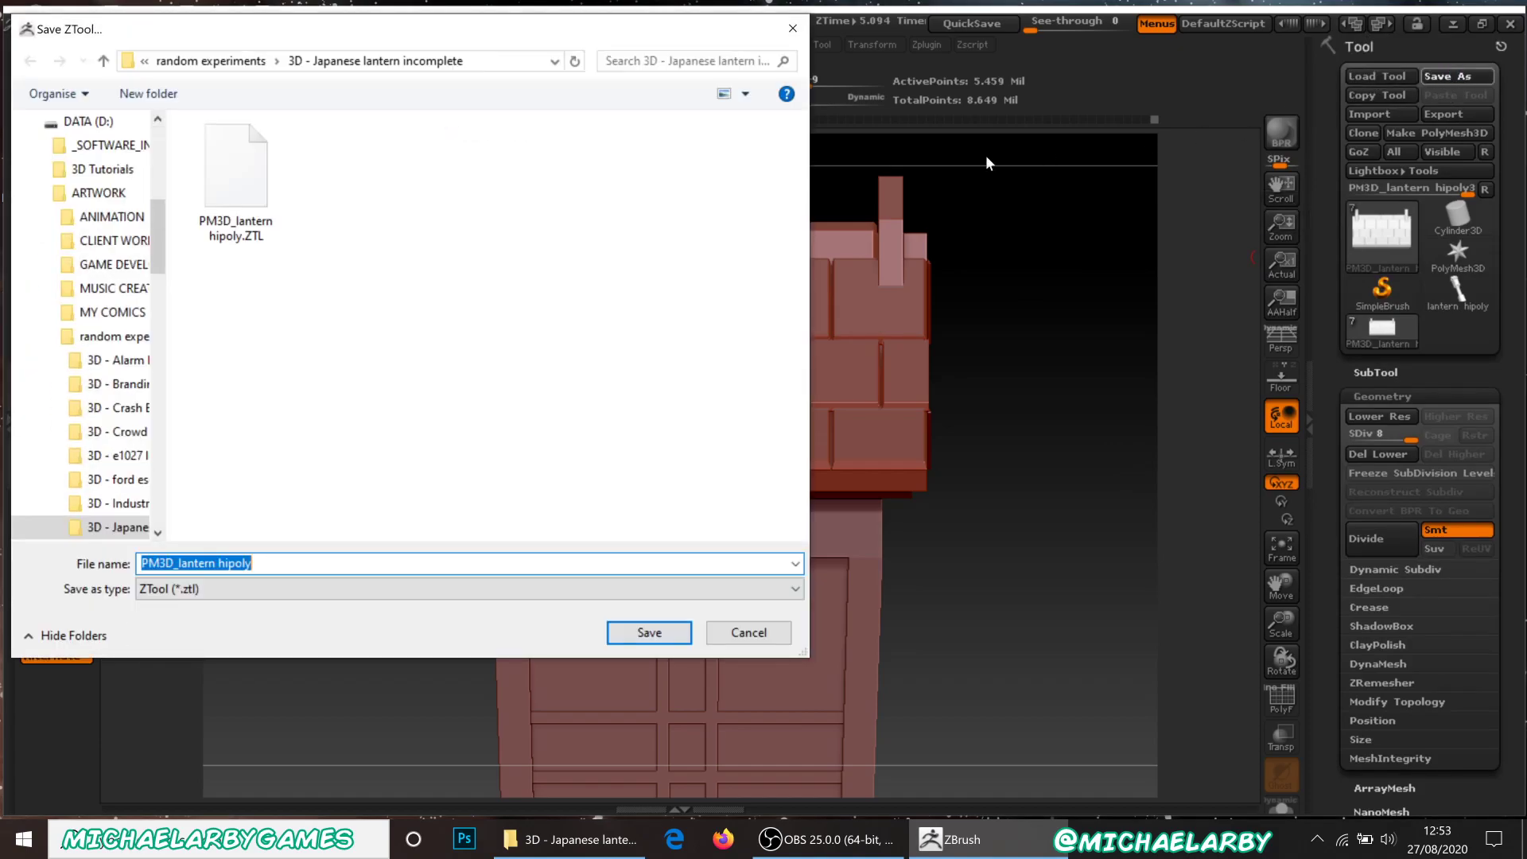
{"action": "left_click", "coordinate": [239, 181]}
{"action": "left_click", "coordinate": [646, 634]}
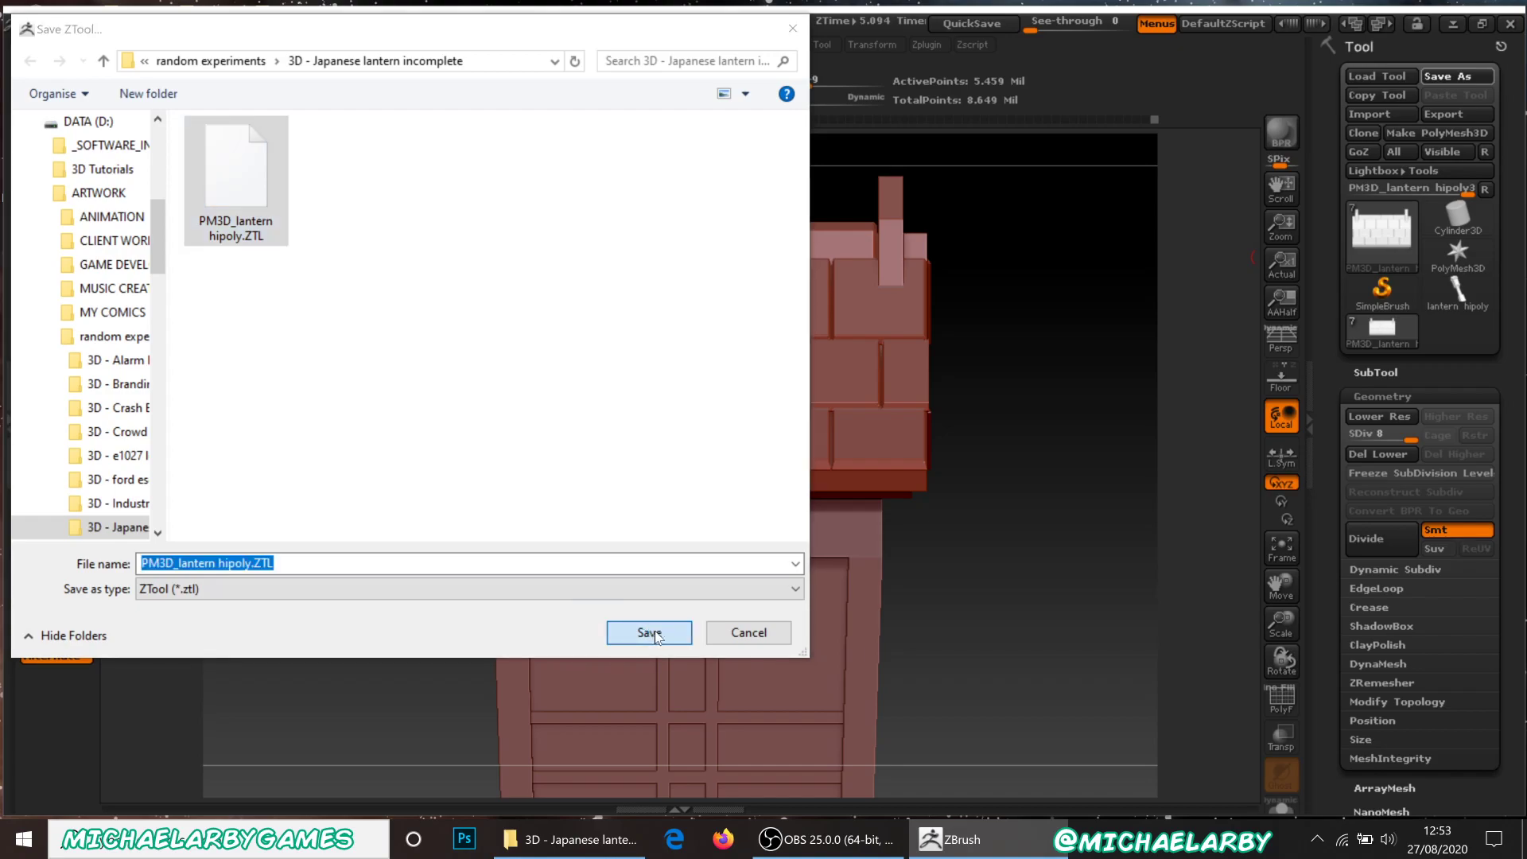
{"action": "left_click", "coordinate": [804, 427]}
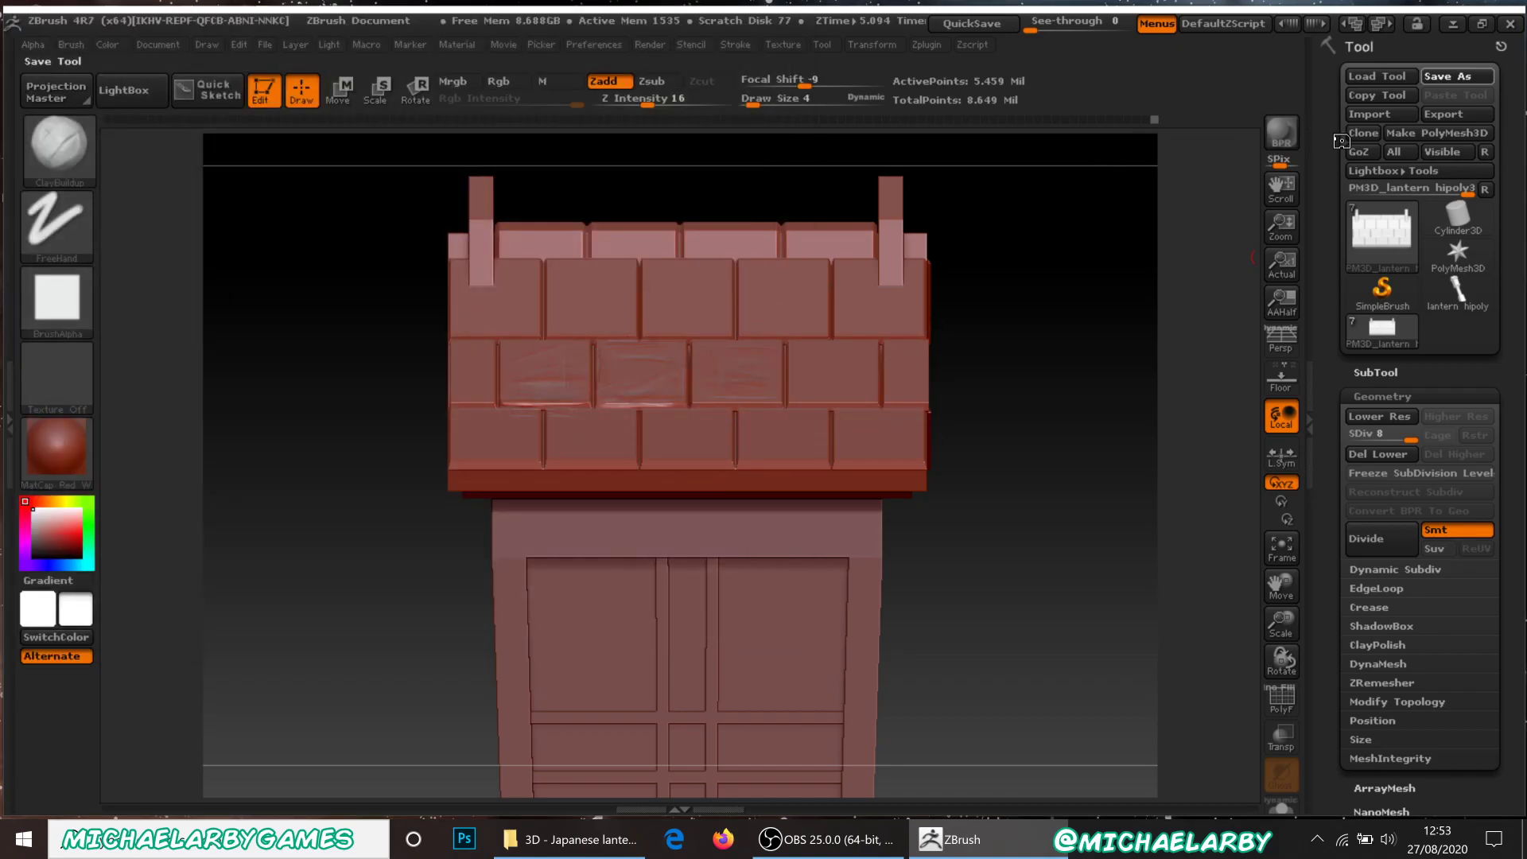
Export the roof tiles mesh in OBJ format as PM3D_lantern hipoly detail in the 3D - Japanese lantern incomplete folder, waiting for the program to respond.
{"action": "left_click", "coordinate": [1438, 117]}
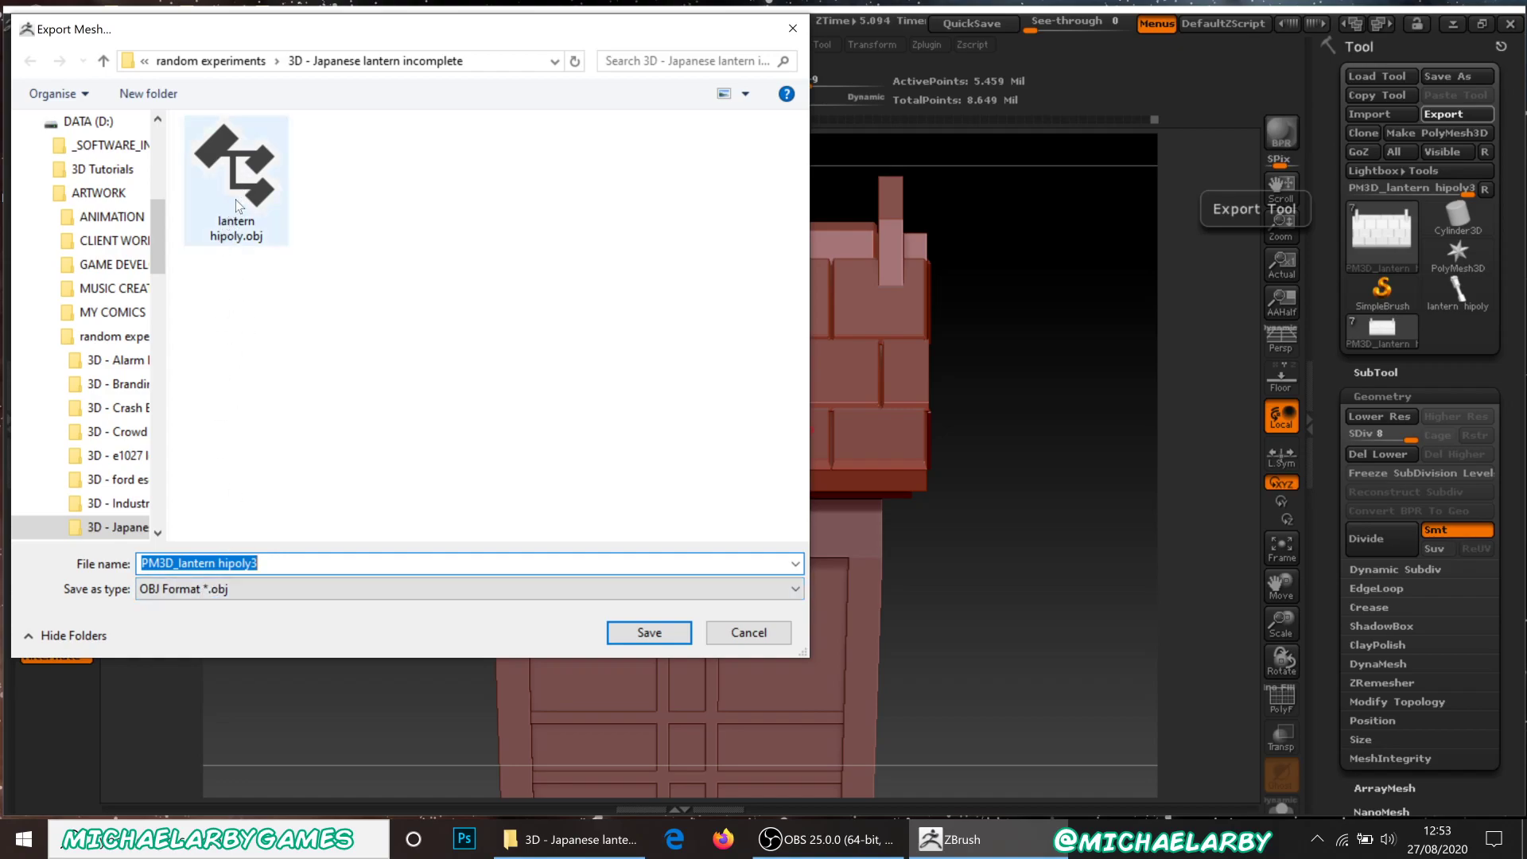
{"action": "left_click", "coordinate": [259, 564]}
{"action": "left_click_drag", "start_coordinate": [259, 564], "coordinate": [243, 564]}
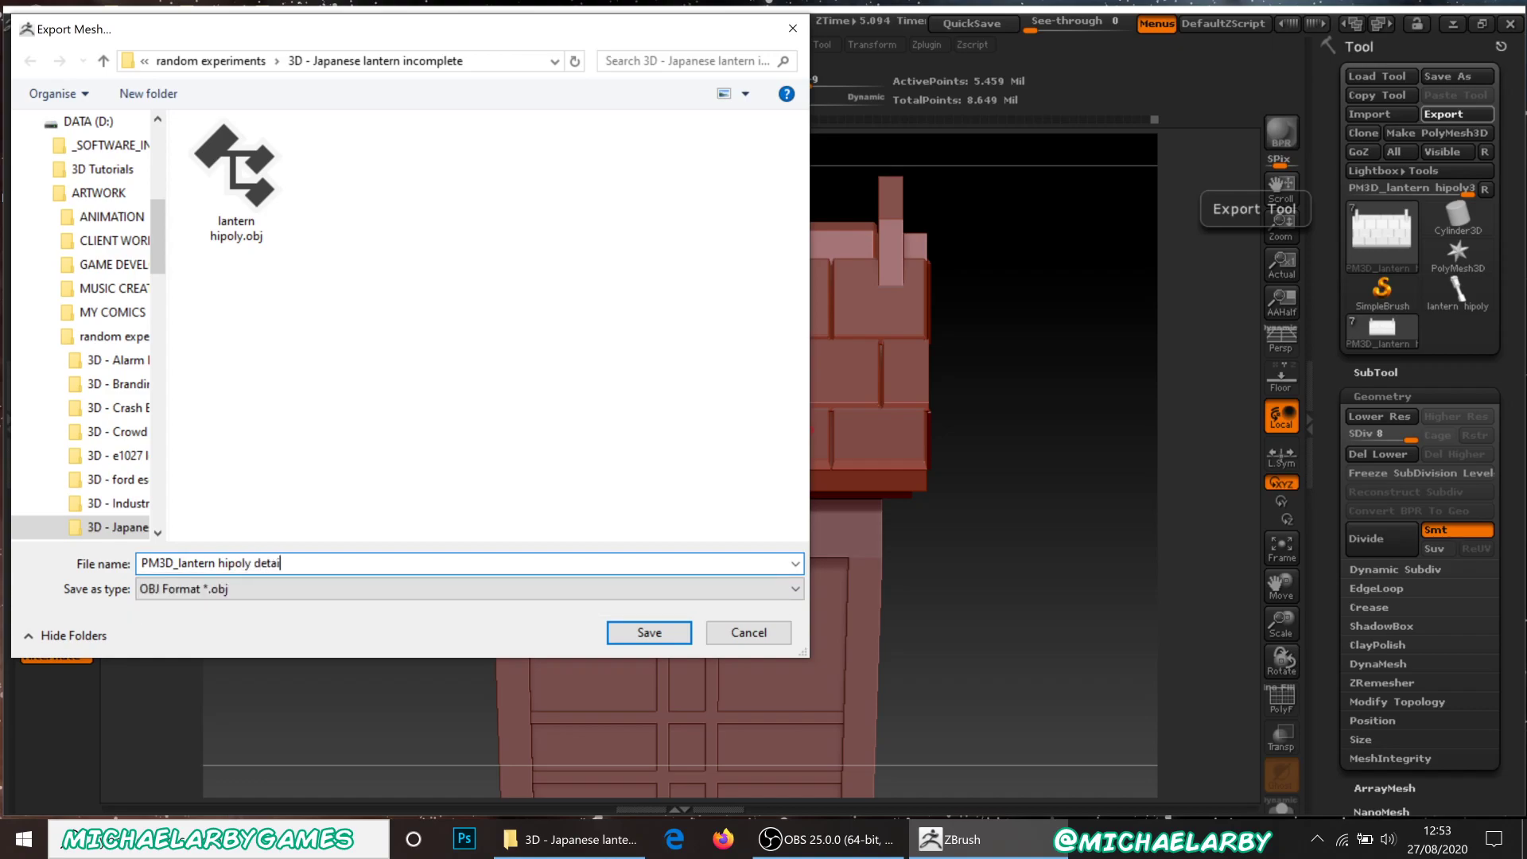
{"action": "left_click", "coordinate": [641, 632]}
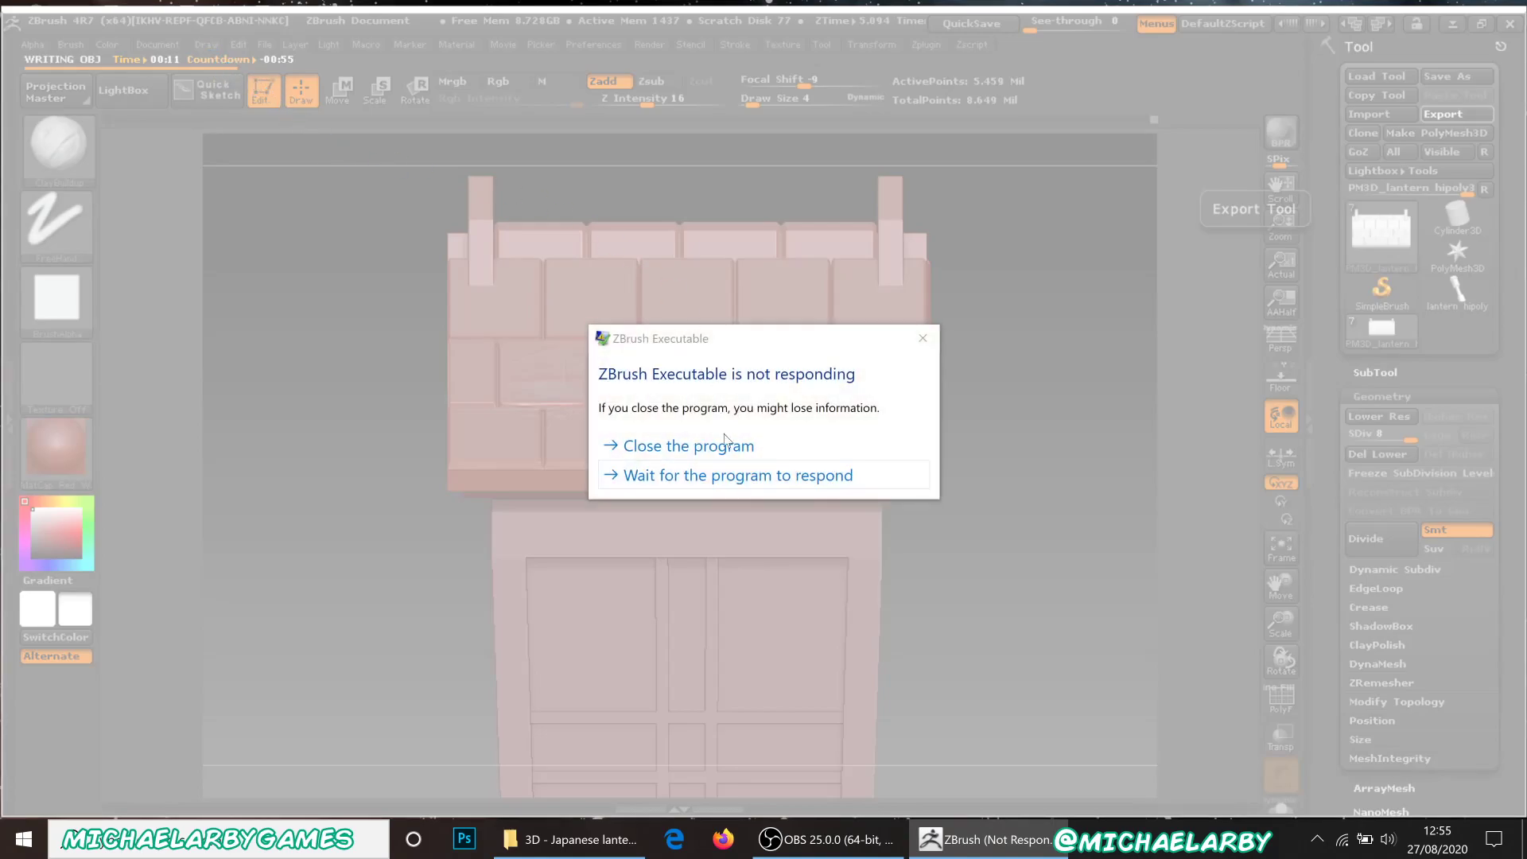
{"action": "left_click", "coordinate": [736, 475]}
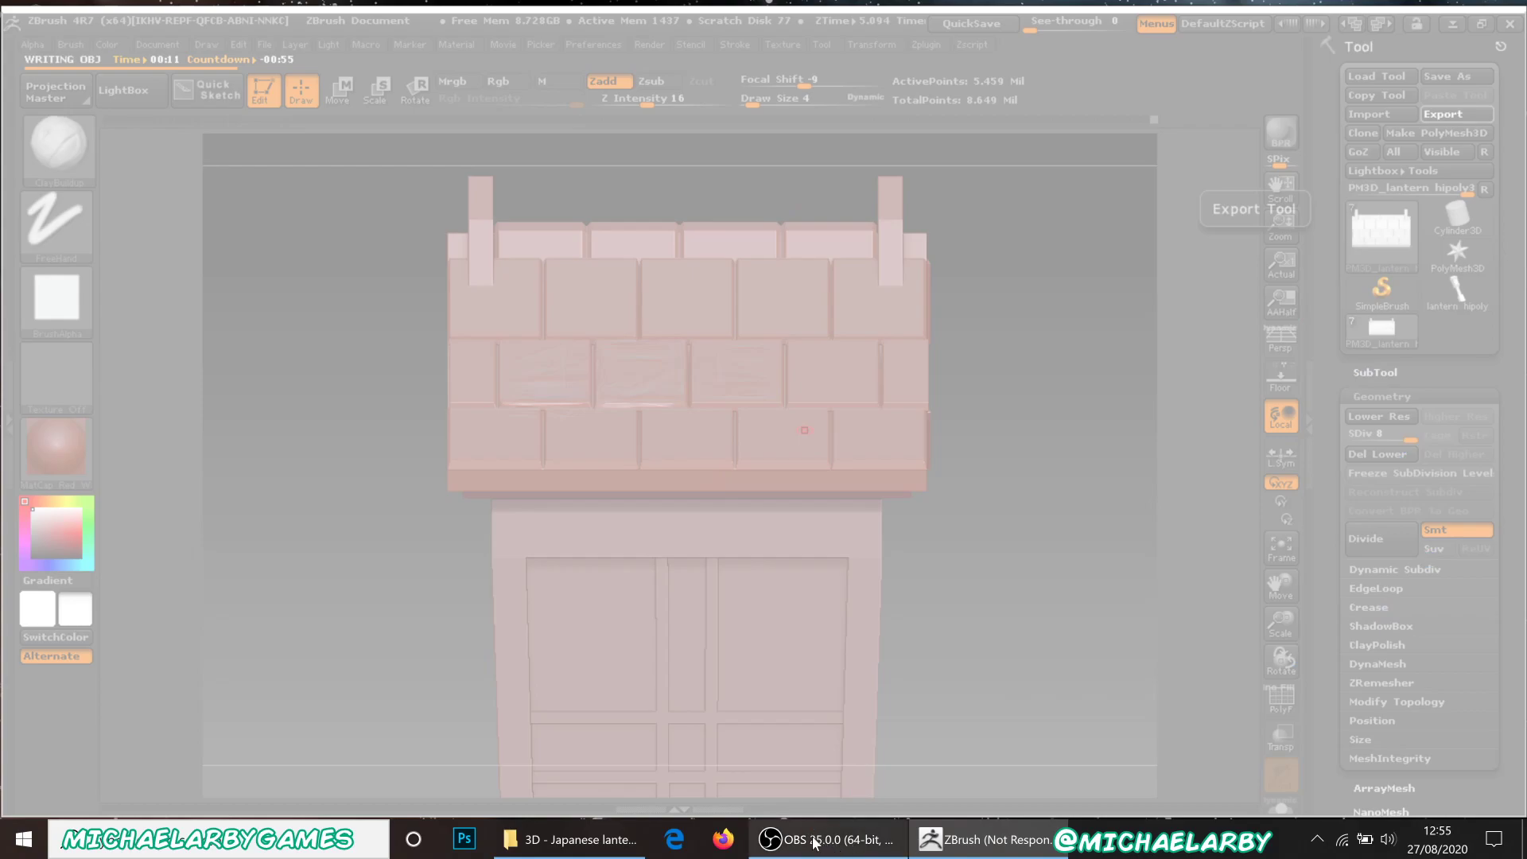
{"action": "mouse_move", "coordinate": [813, 842]}
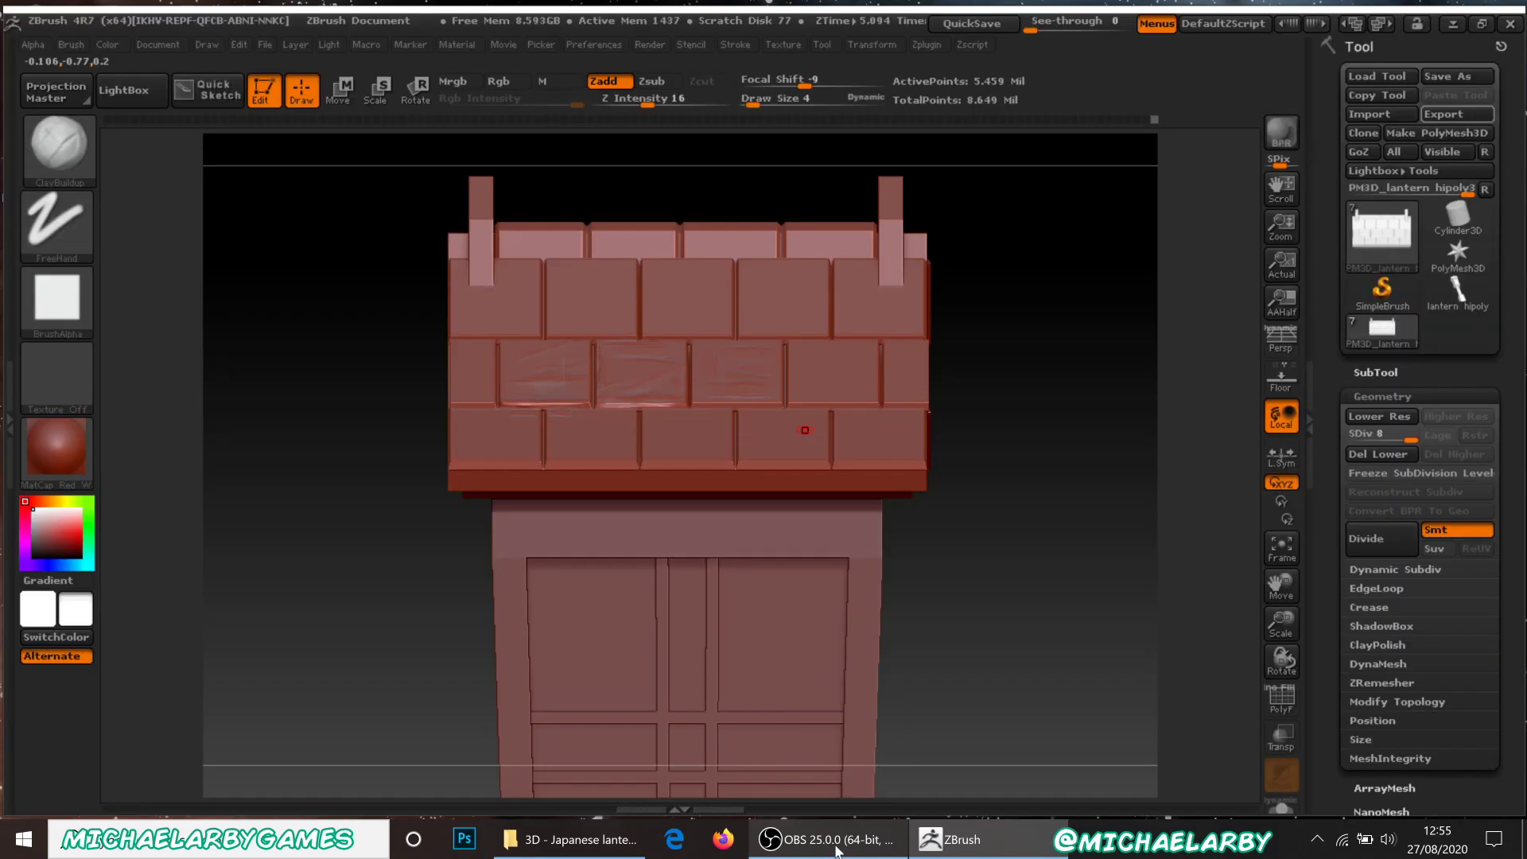
{"action": "left_click_drag", "start_coordinate": [915, 665], "coordinate": [856, 577], "text": "alt"}
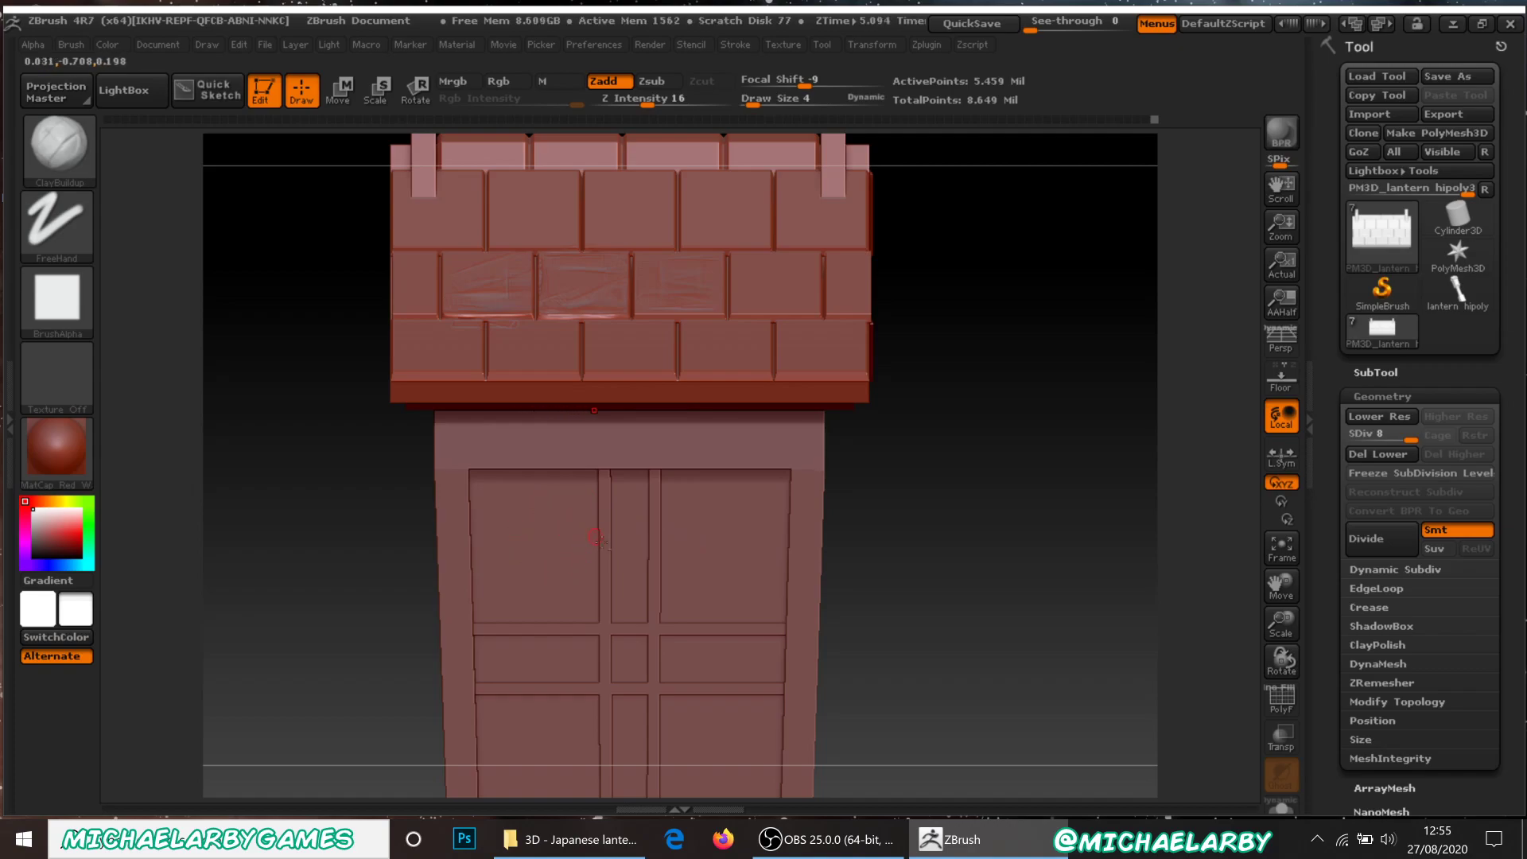
{"action": "mouse_move", "coordinate": [1029, 478]}
{"action": "left_mouse_down", "text": "alt"}
{"action": "mouse_move", "coordinate": [961, 498]}
{"action": "mouse_move", "coordinate": [1026, 490]}
{"action": "left_mouse_up", "text": "alt"}
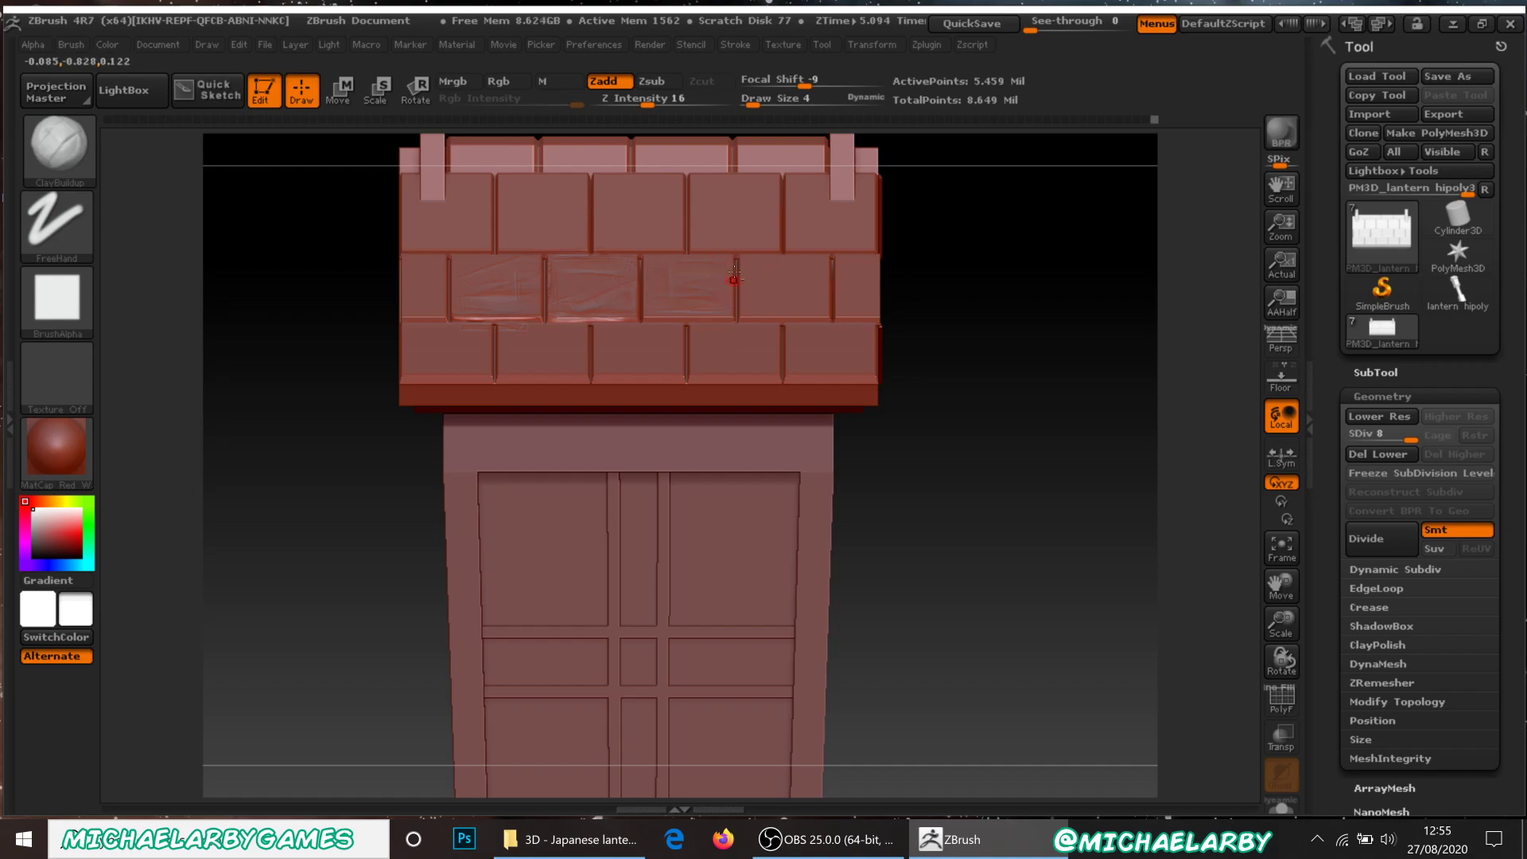
{"action": "left_click_drag", "start_coordinate": [1023, 430], "coordinate": [997, 472], "text": "alt"}
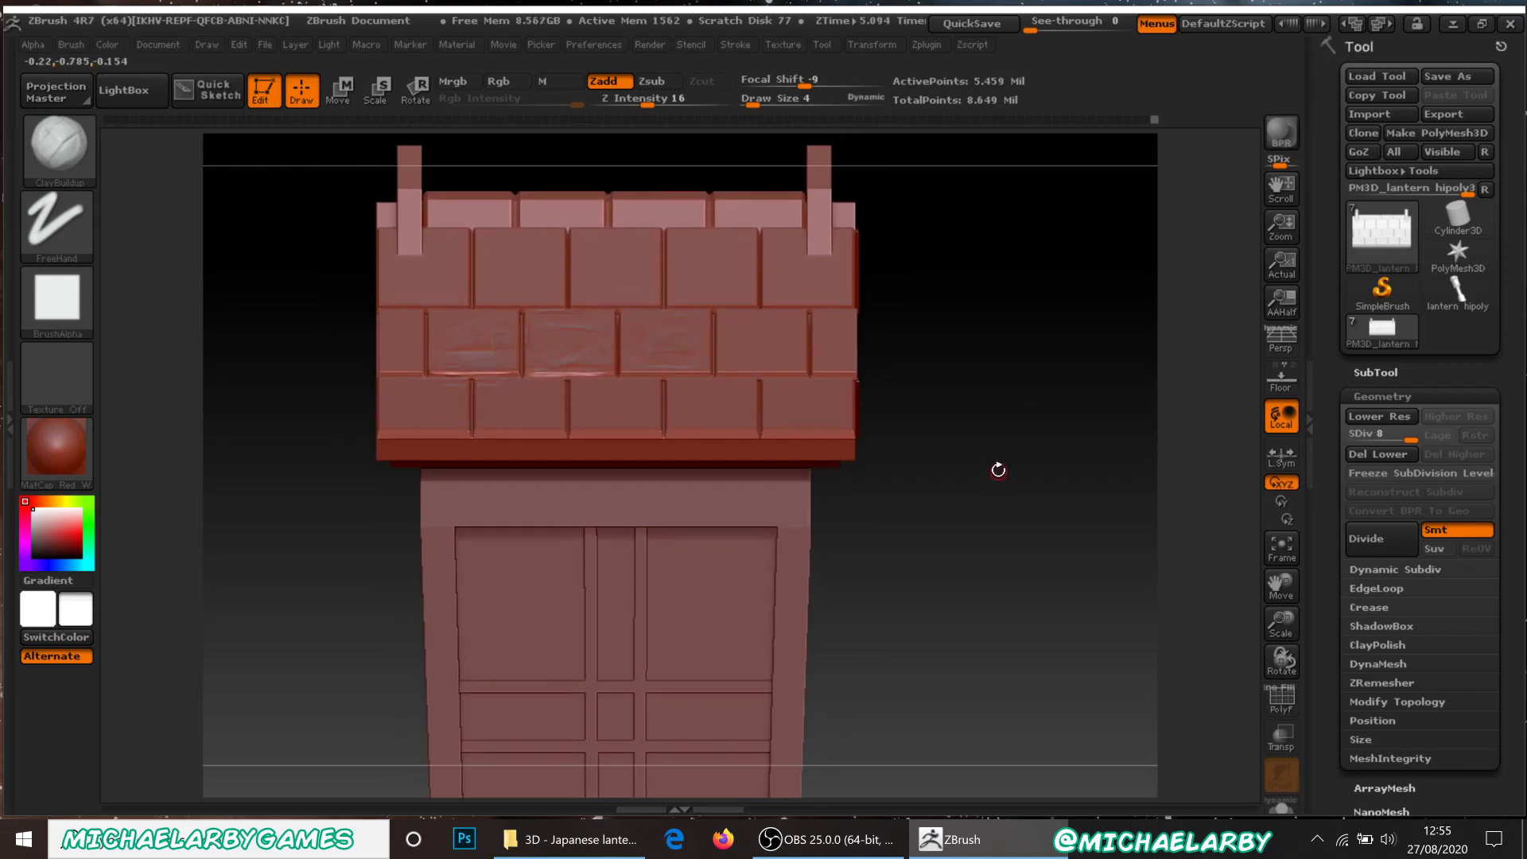